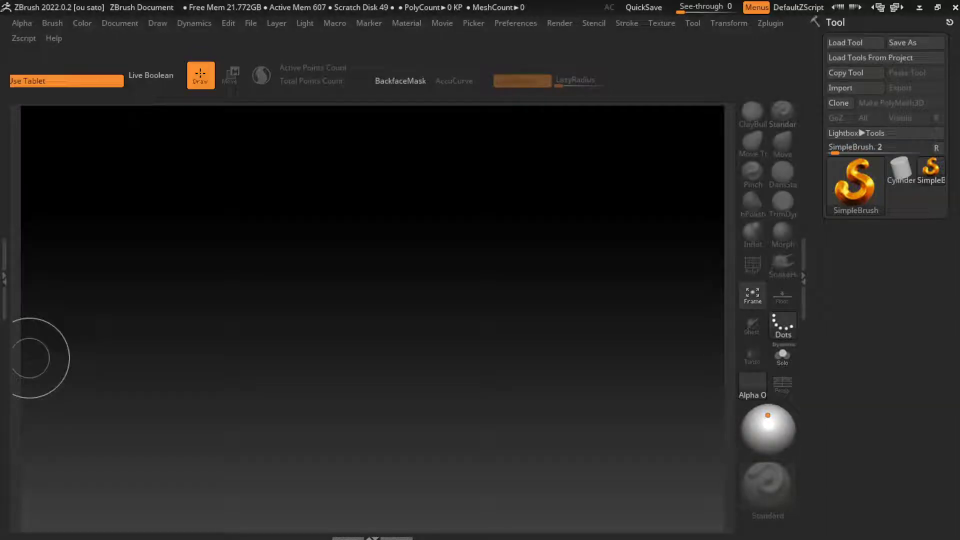
Step: Draw a Cylinder3D on the canvas and convert it to a PolyMesh3D
left_click(901, 170)
left_click_drag(390, 302, 354, 405)
key("space")
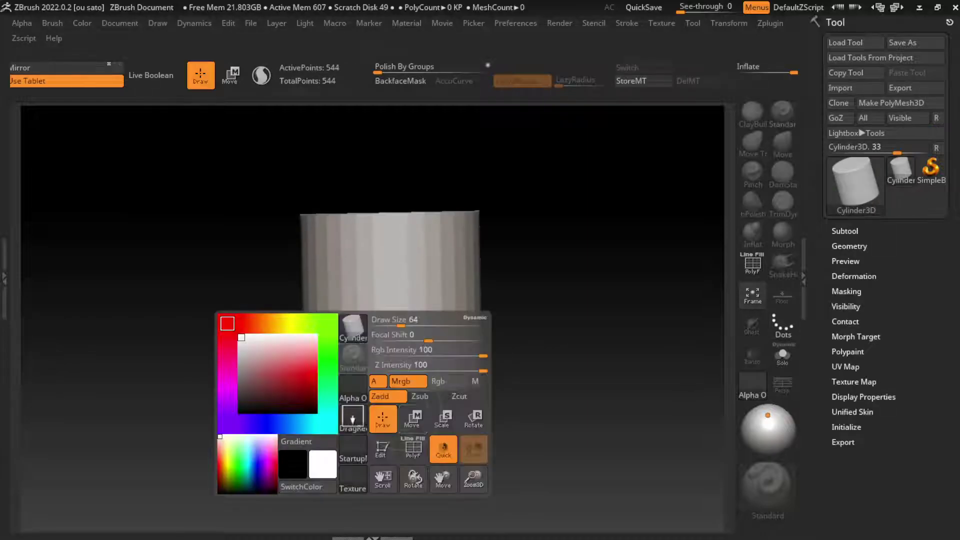
left_click(845, 231)
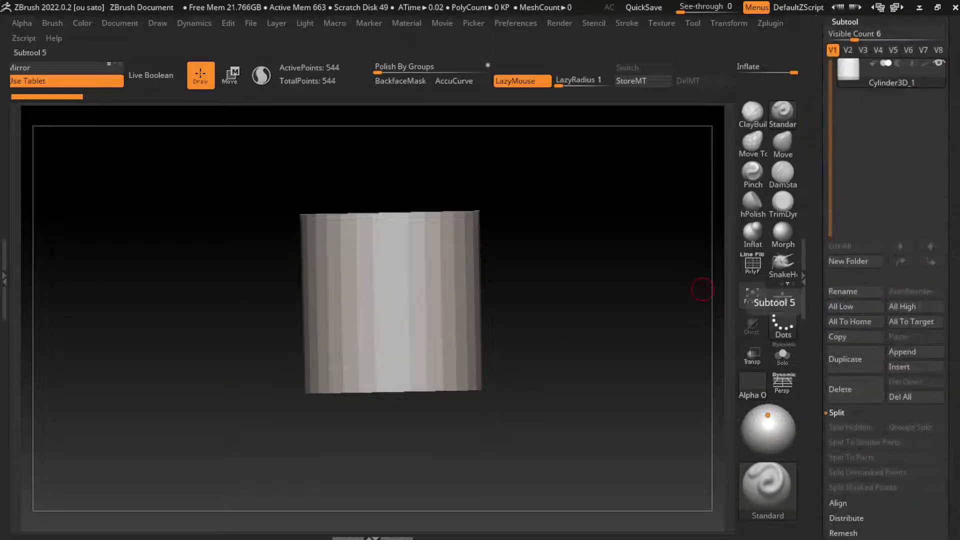
scroll(886, 300, "up", 5)
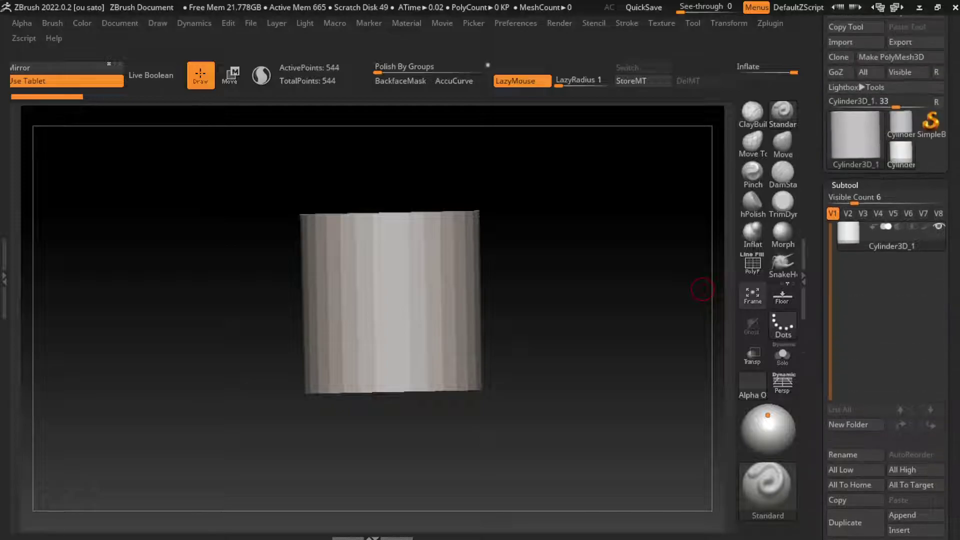
left_click(892, 65)
Step: Append a Sphere3D subtool and delete the cylinder subtool
scroll(885, 240, "down", 3)
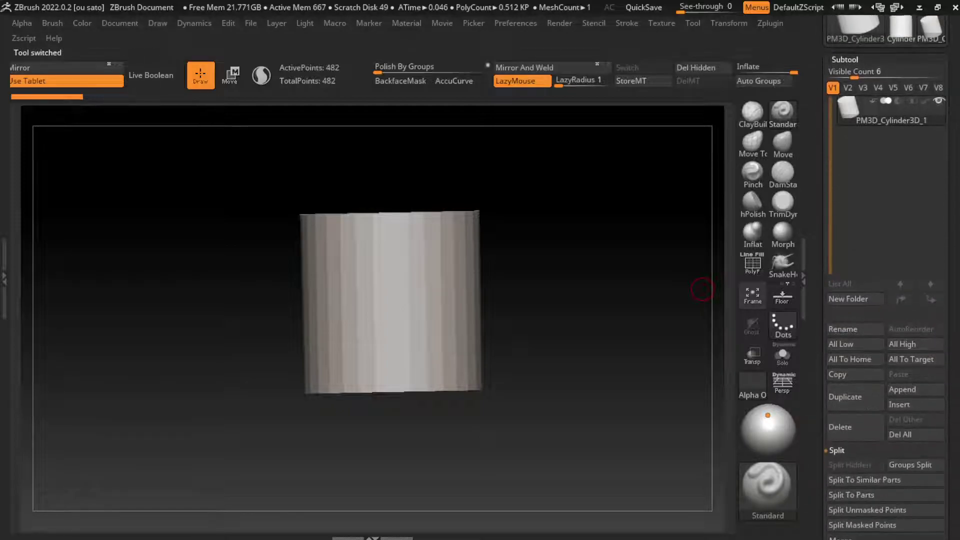
left_click(911, 390)
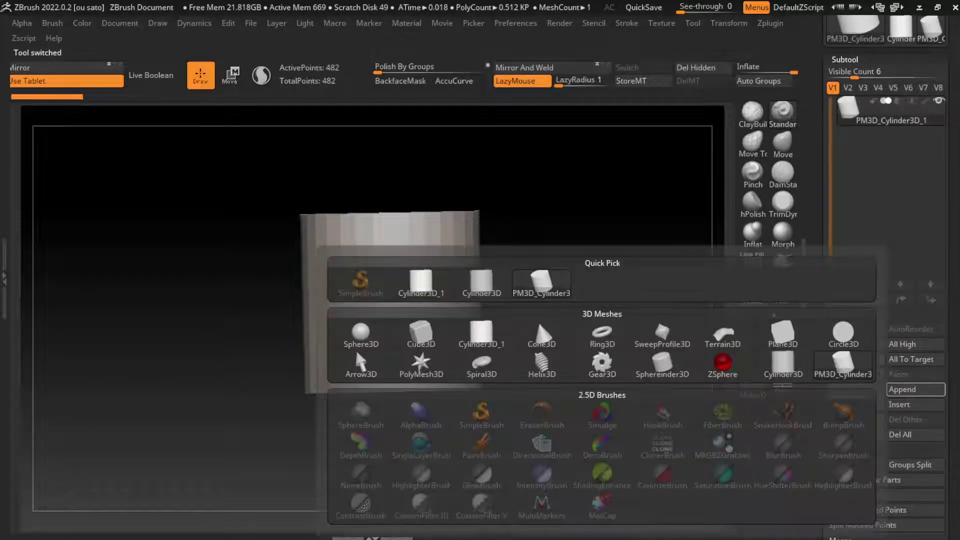
left_click(355, 349)
left_click(841, 427)
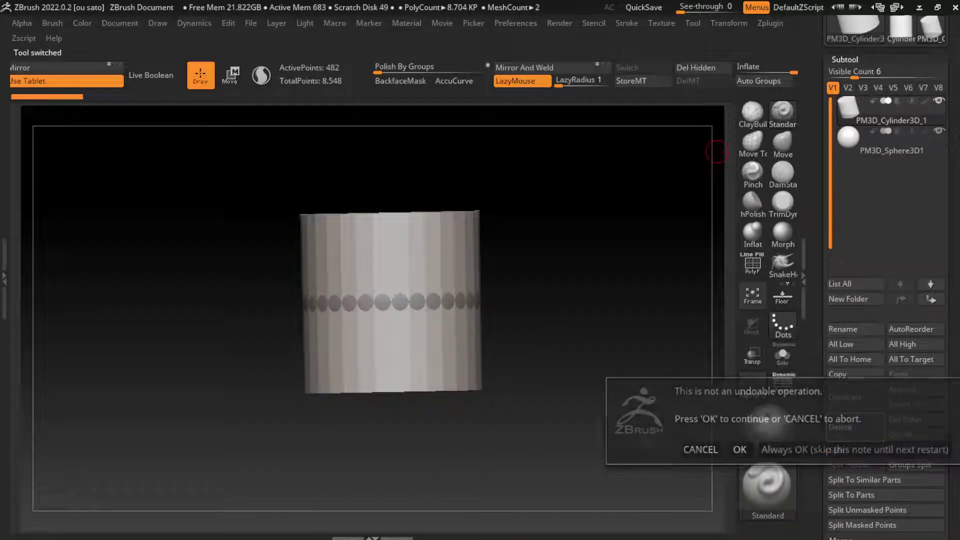
Step: Confirm the cylinder deletion, enable Sculptris Pro with the SnakeHook brush, and enlarge the brush
left_click(738, 450)
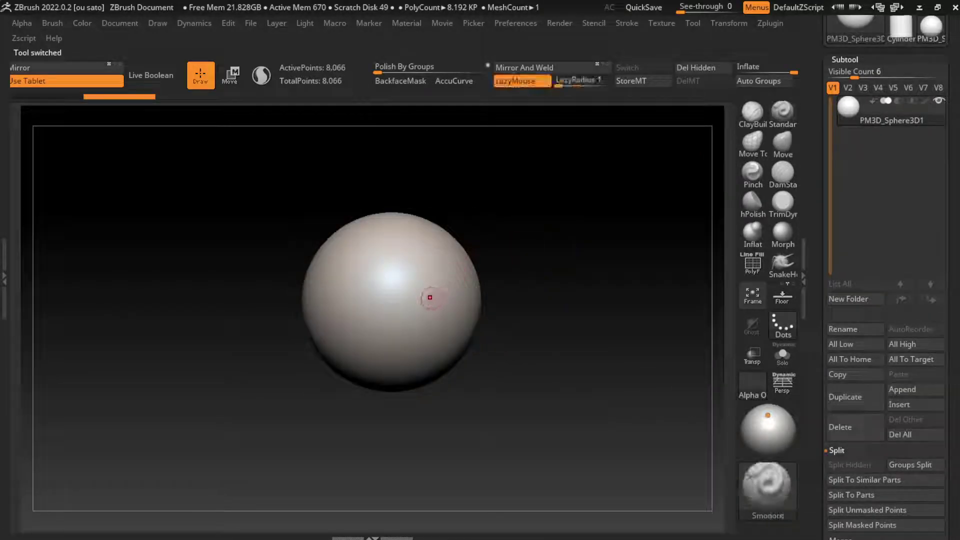
key("s")
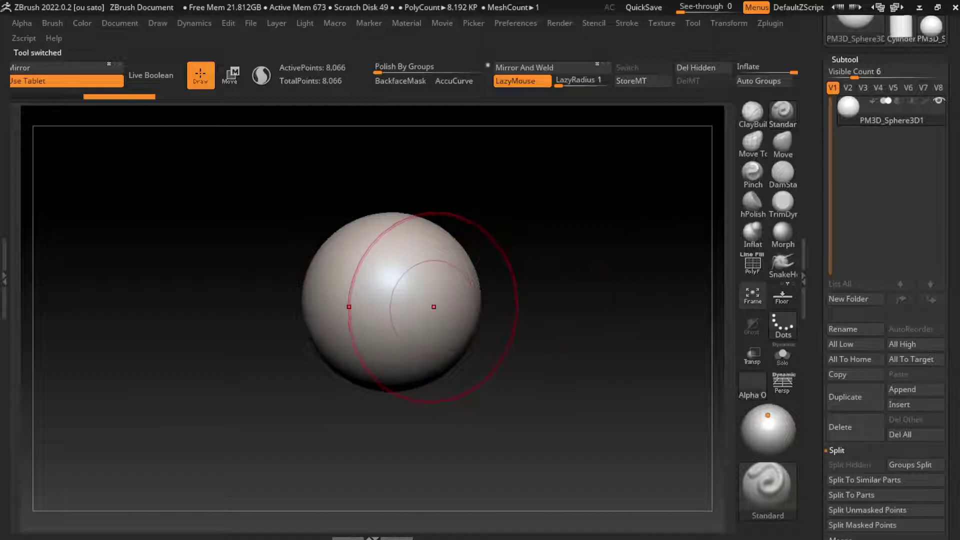
mouse_move(525, 280)
left_mouse_down("alt")
mouse_move(525, 314)
mouse_move(511, 304)
left_mouse_up("alt")
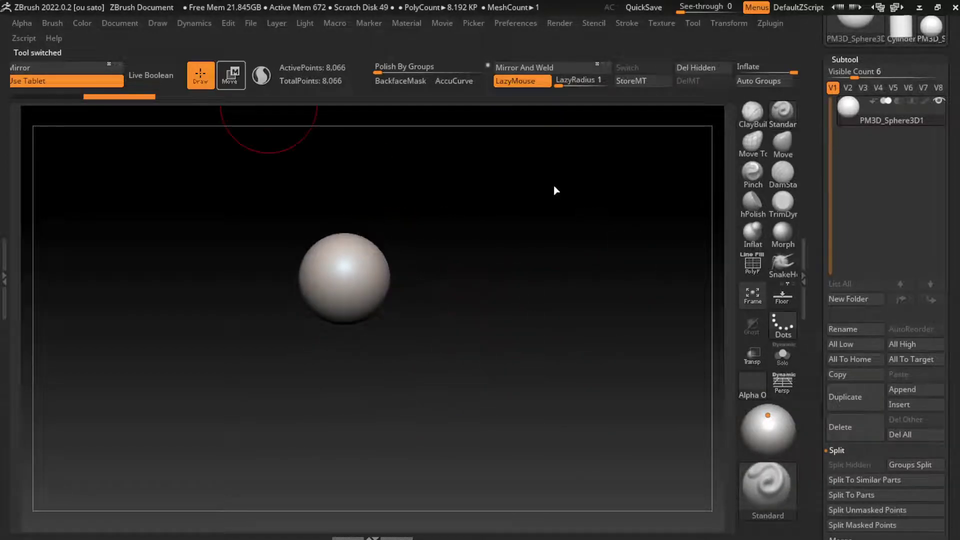
left_click(262, 75)
left_click(783, 263)
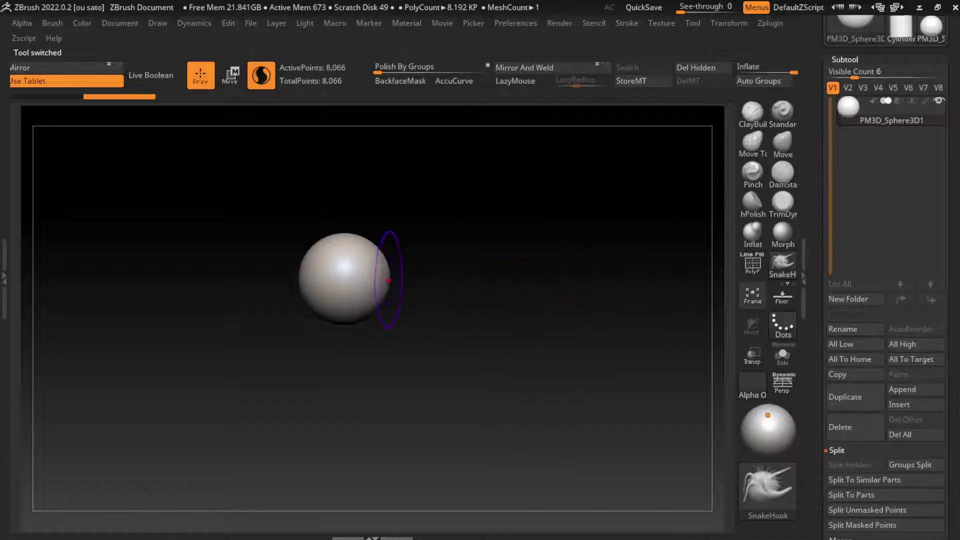
left_click_drag(389, 280, 450, 283)
key("ctrl+z")
key("s")
mouse_move(390, 300)
left_mouse_down()
mouse_move(483, 284)
mouse_move(465, 289)
left_mouse_up()
Step: Round out the sphere's belly, then reduce the brush size to about 292
key("s")
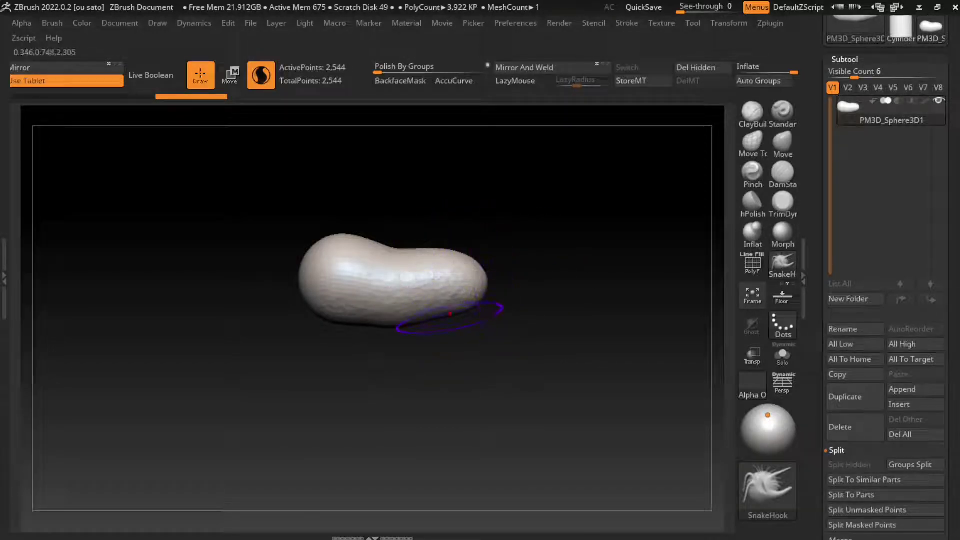
mouse_move(408, 315)
left_mouse_down()
mouse_move(470, 310)
mouse_move(465, 318)
left_mouse_up()
key("s")
mouse_move(471, 260)
left_mouse_down()
mouse_move(453, 260)
mouse_move(515, 181)
mouse_move(508, 201)
left_mouse_up()
key("s")
left_click_drag(546, 229, 540, 228)
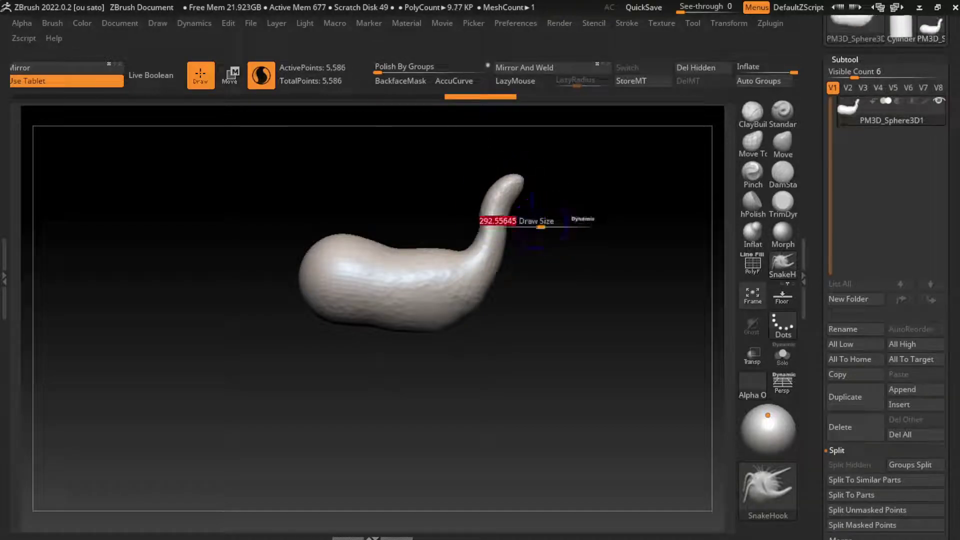
Step: Pull the neck out to the right and shape a small head at its tip
left_click_drag(518, 182, 590, 188)
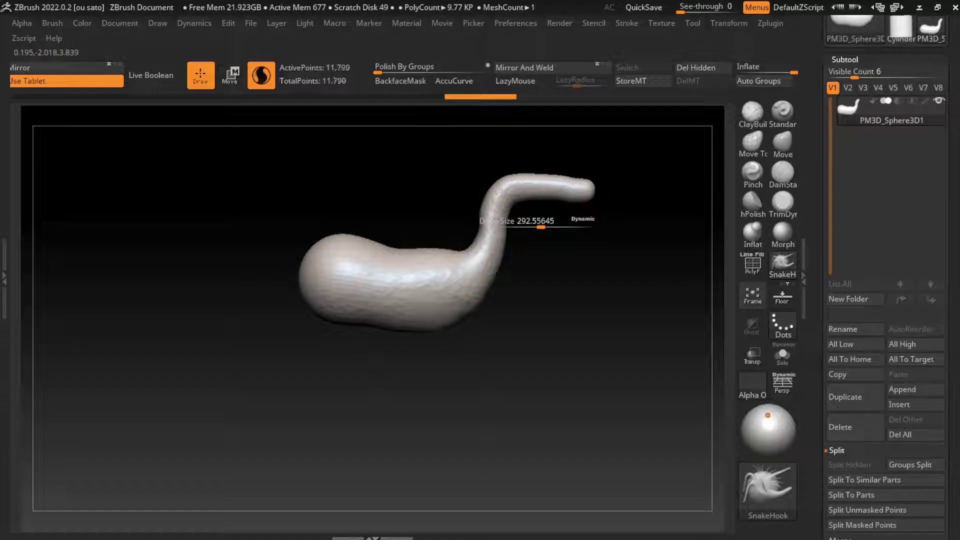
key("s")
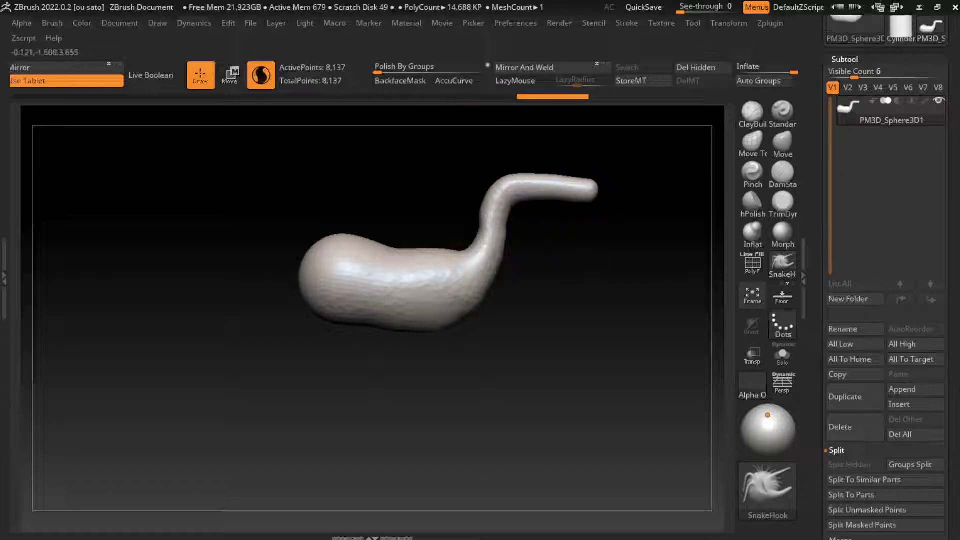
mouse_move(503, 213)
left_mouse_down()
mouse_move(533, 202)
mouse_move(533, 217)
mouse_move(524, 210)
mouse_move(563, 168)
mouse_move(596, 187)
mouse_move(522, 185)
mouse_move(515, 168)
left_mouse_up()
key("ctrl+z")
mouse_move(437, 397)
left_mouse_down("alt")
mouse_move(465, 358)
mouse_move(496, 400)
left_mouse_up("alt")
Step: Stretch the body's left end into a long tail, tapering the tip with smaller brushes
key("s")
key("s")
key("s")
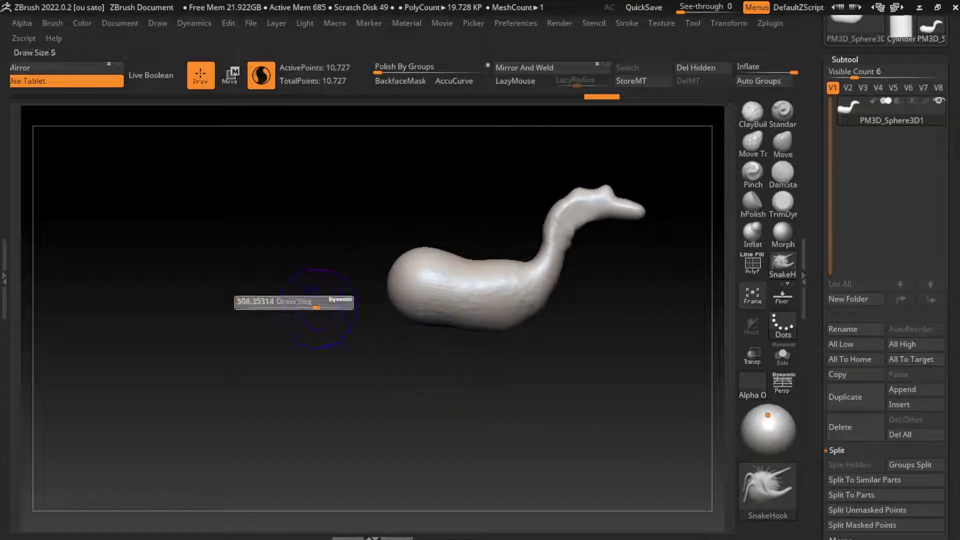
left_click_drag(395, 275, 340, 263)
left_click_drag(400, 267, 220, 273)
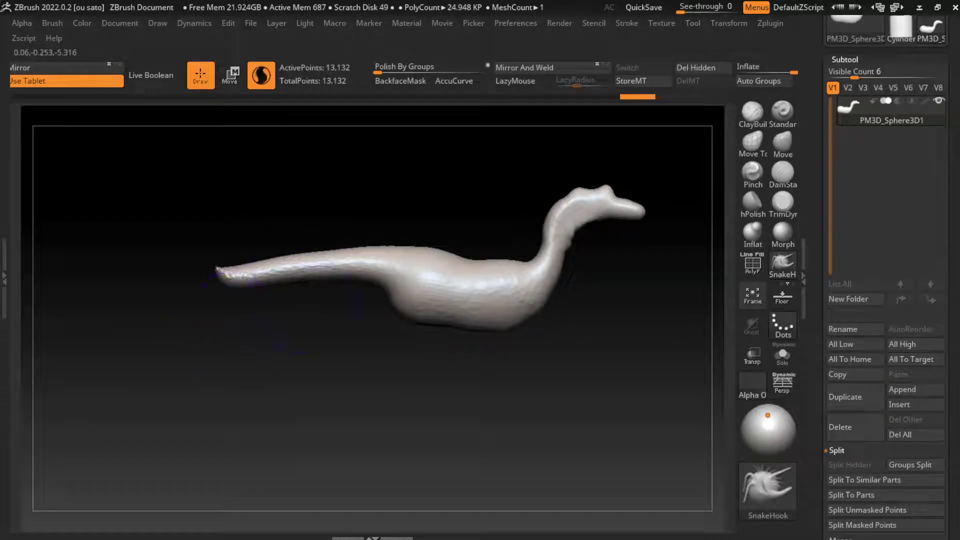
left_click_drag(360, 308, 326, 292)
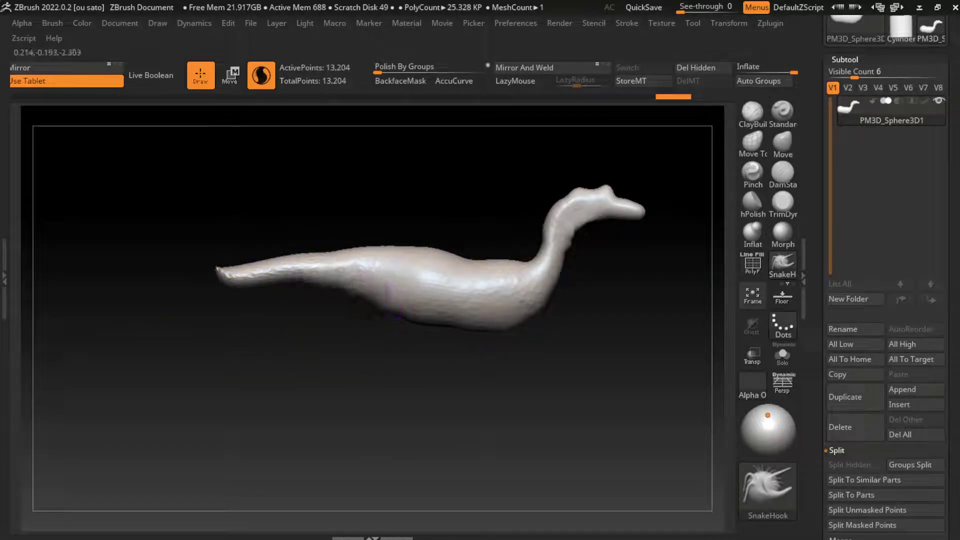
key("s")
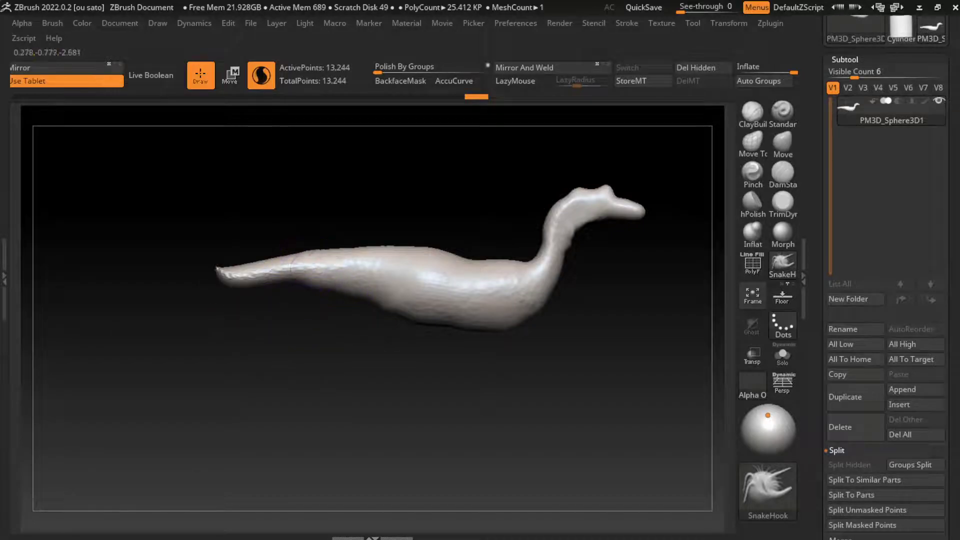
left_click_drag(320, 273, 285, 277)
left_click_drag(233, 264, 142, 290)
key("s")
left_click_drag(155, 330, 130, 330)
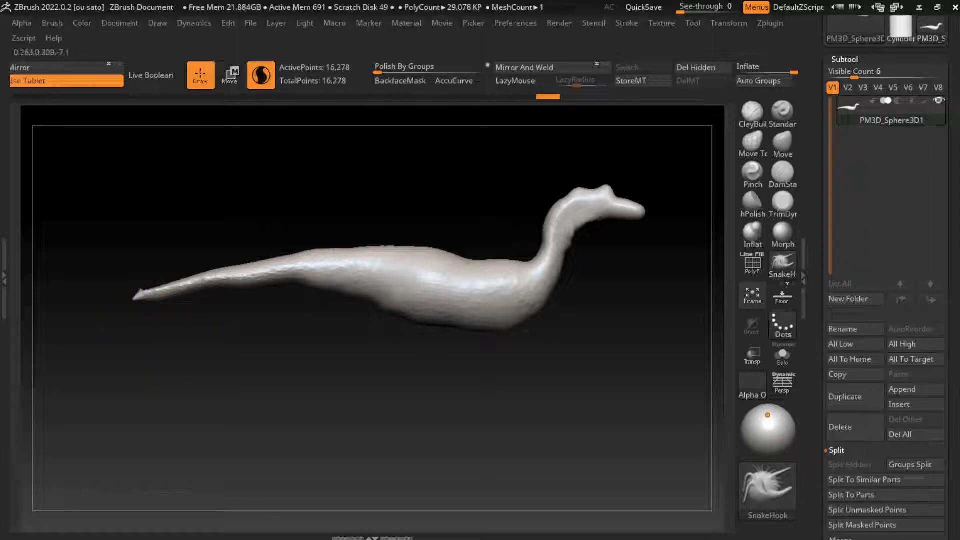
left_click_drag(136, 296, 96, 317)
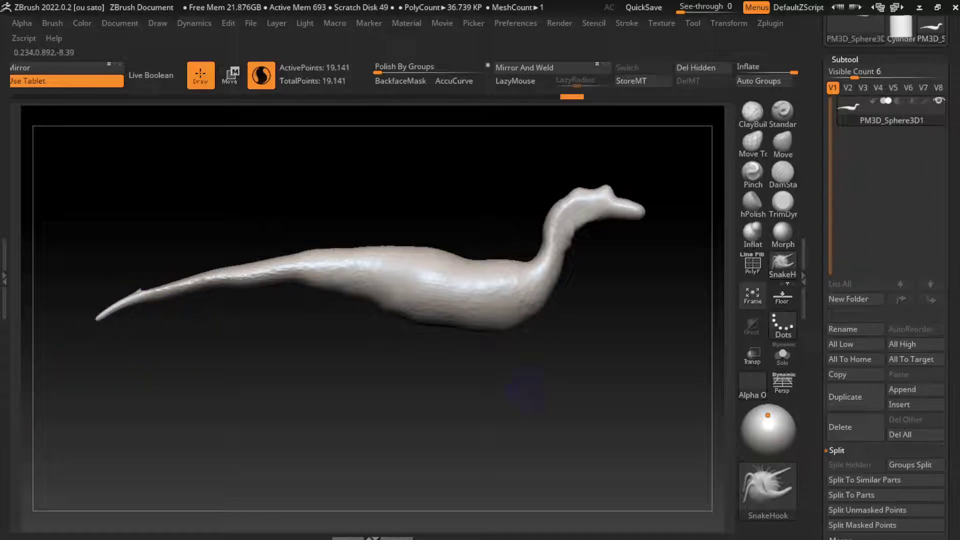
key("s")
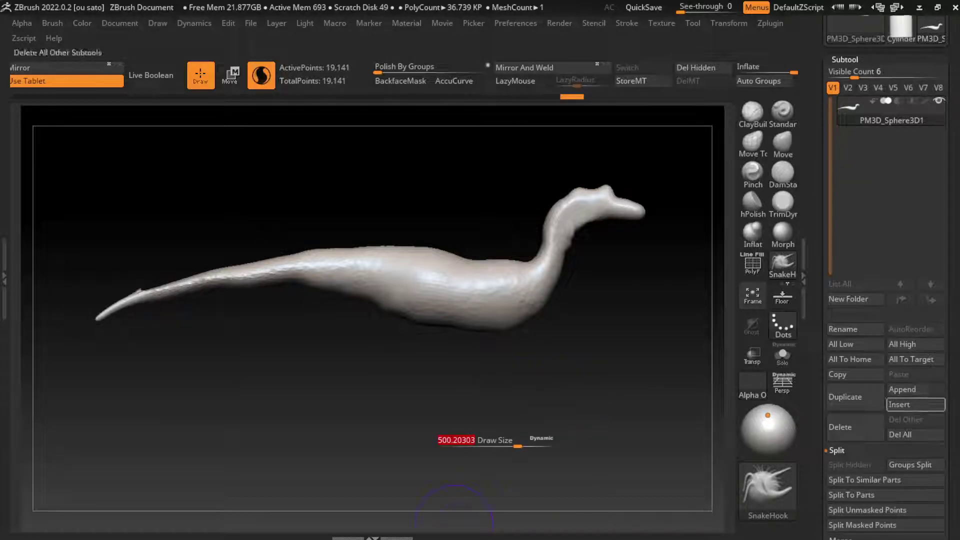
Step: Add a second sphere subtool and move it beside the body's flank
left_click(900, 389)
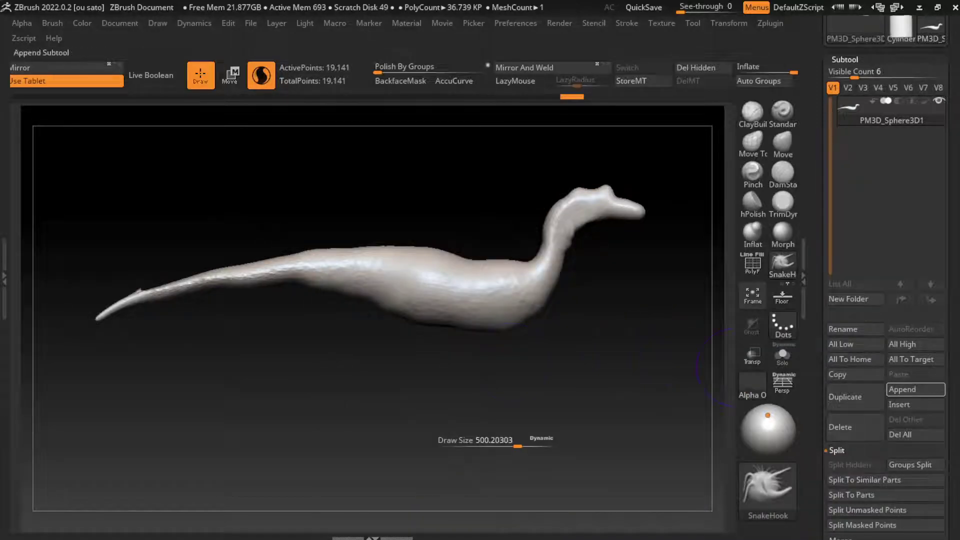
left_click(915, 390)
left_click(574, 283)
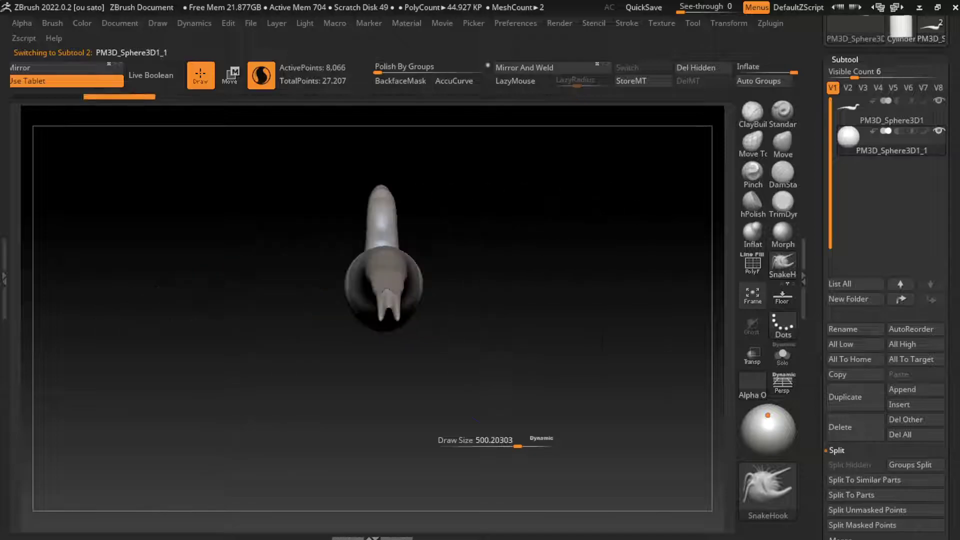
key("w")
mouse_move(386, 287)
left_mouse_down()
mouse_move(410, 286)
mouse_move(400, 289)
left_mouse_up()
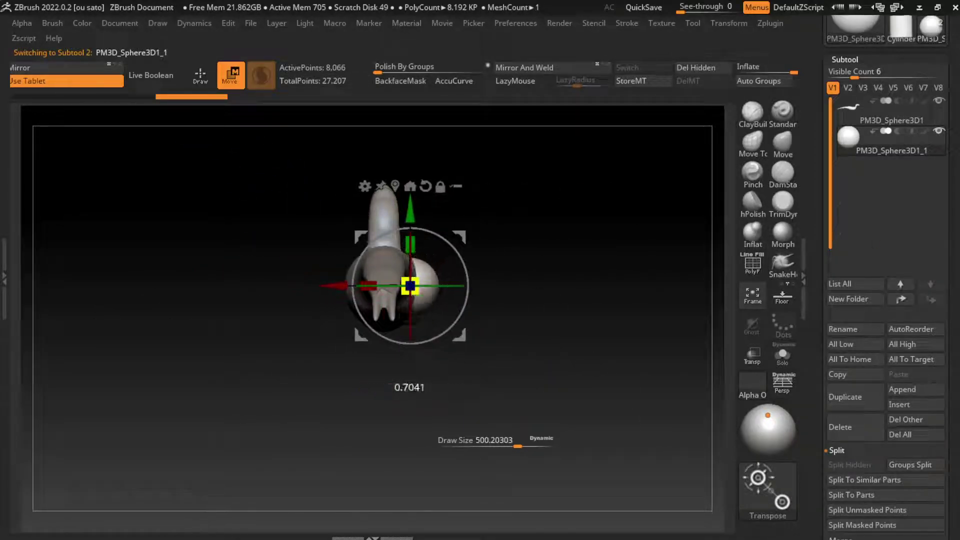
left_click_drag(550, 350, 550, 265, "alt")
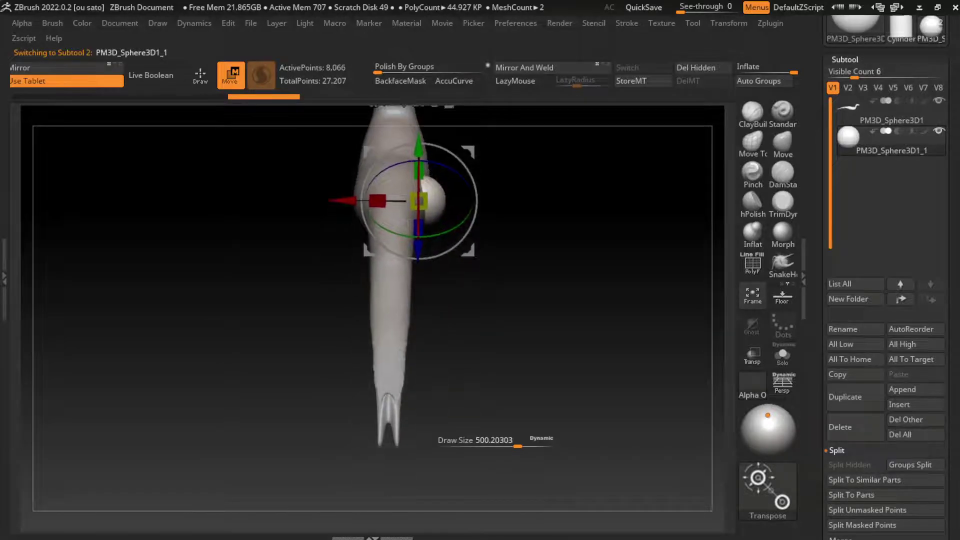
Step: Reselect the body, restore the tail tip as one solid point, and frame the creature
left_click(393, 301, "alt")
left_click_drag(625, 260, 660, 303)
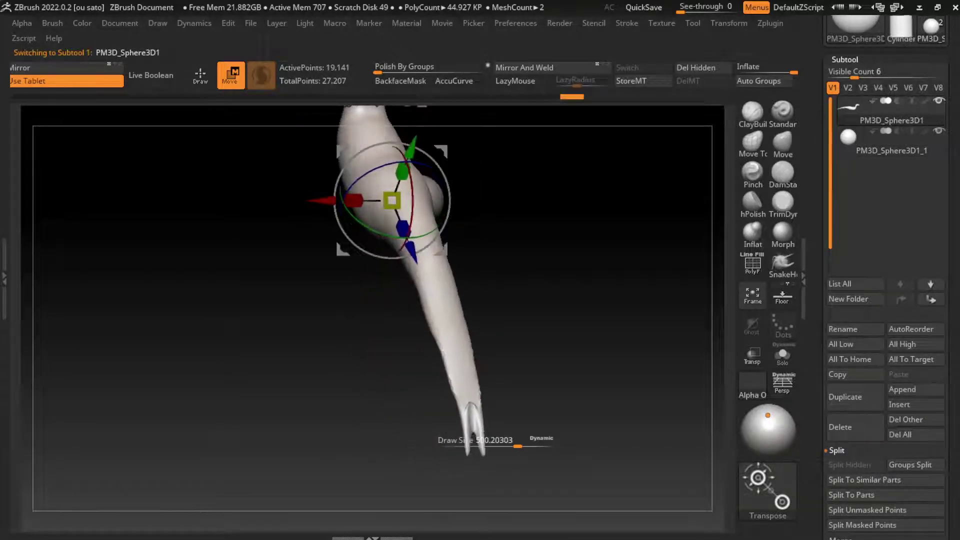
key("q")
left_click_drag(450, 325, 370, 445)
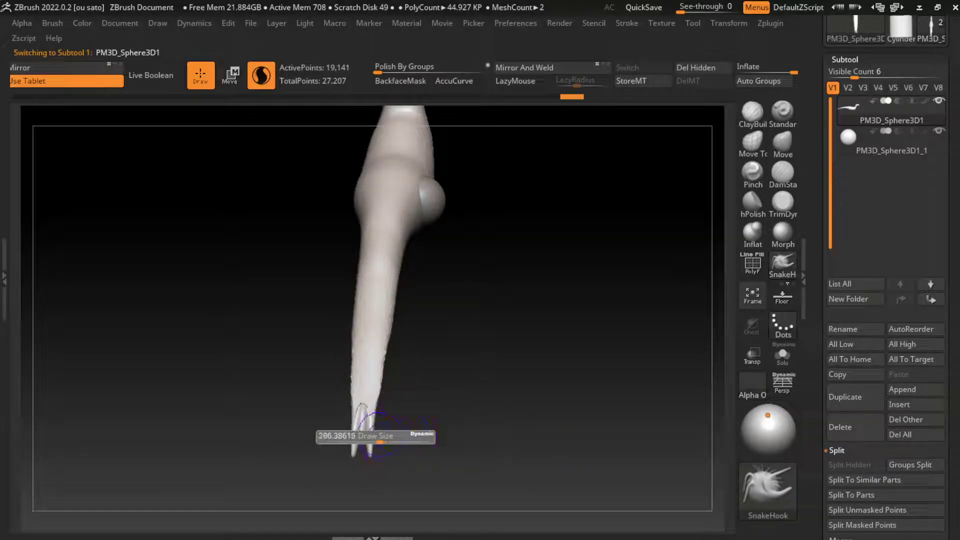
left_click_drag(373, 451, 490, 433, "shift")
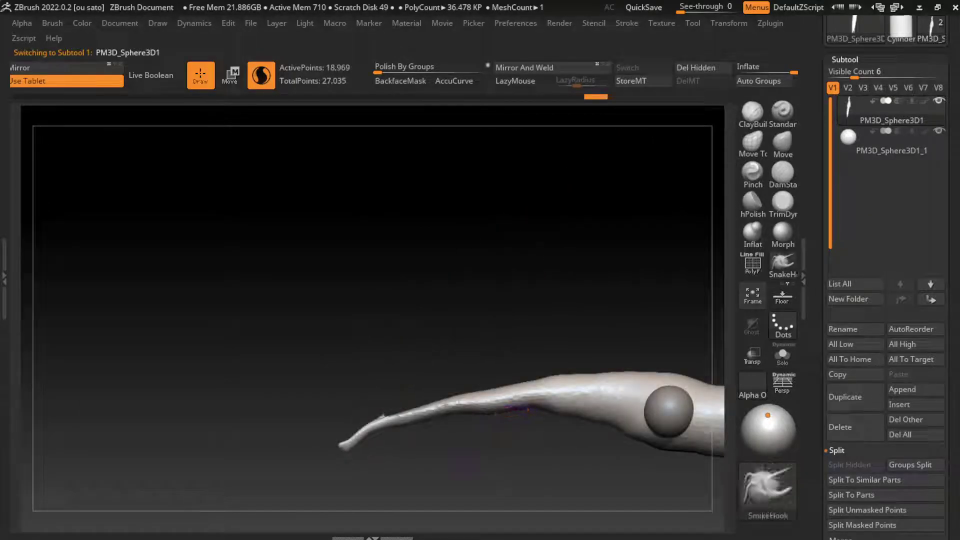
key("ctrl+z")
key("s")
key("ctrl+z")
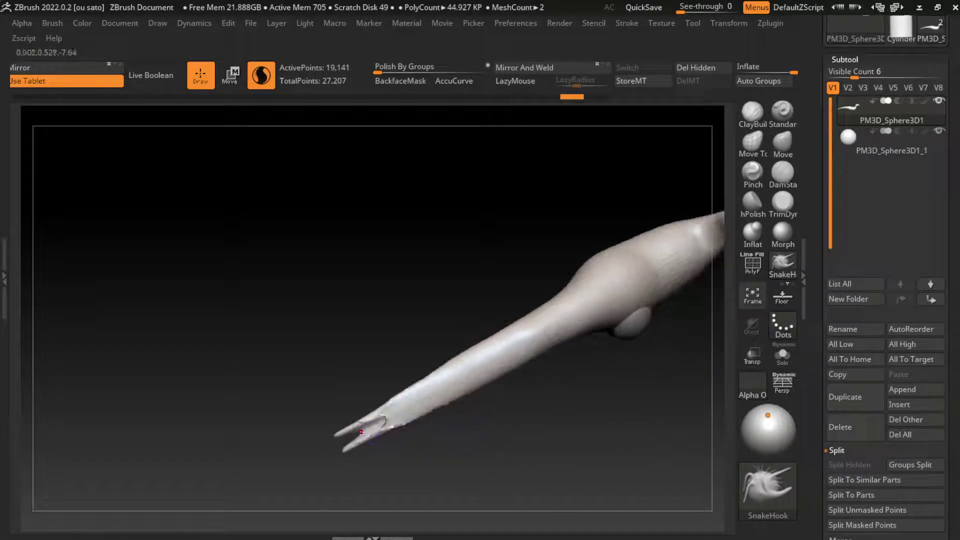
key("ctrl+shift+z")
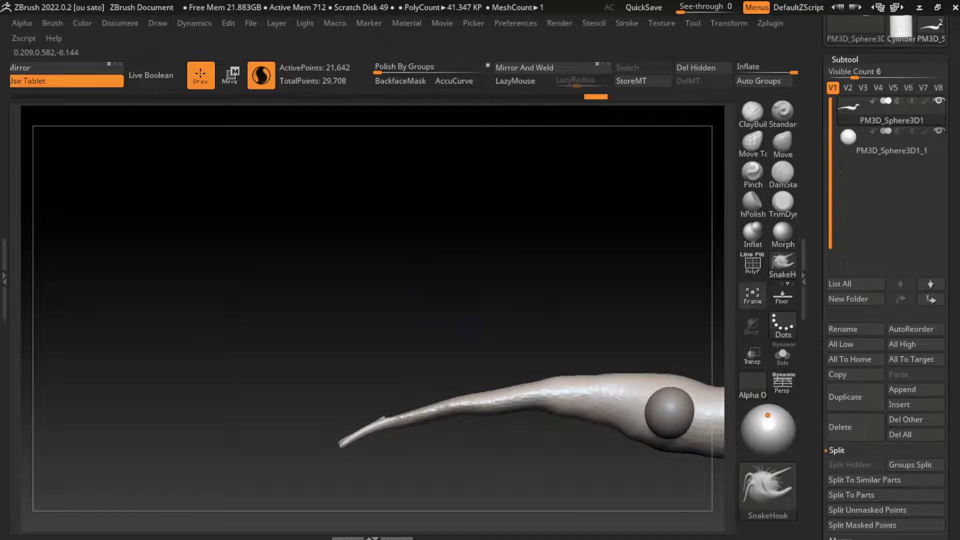
key("ctrl+z")
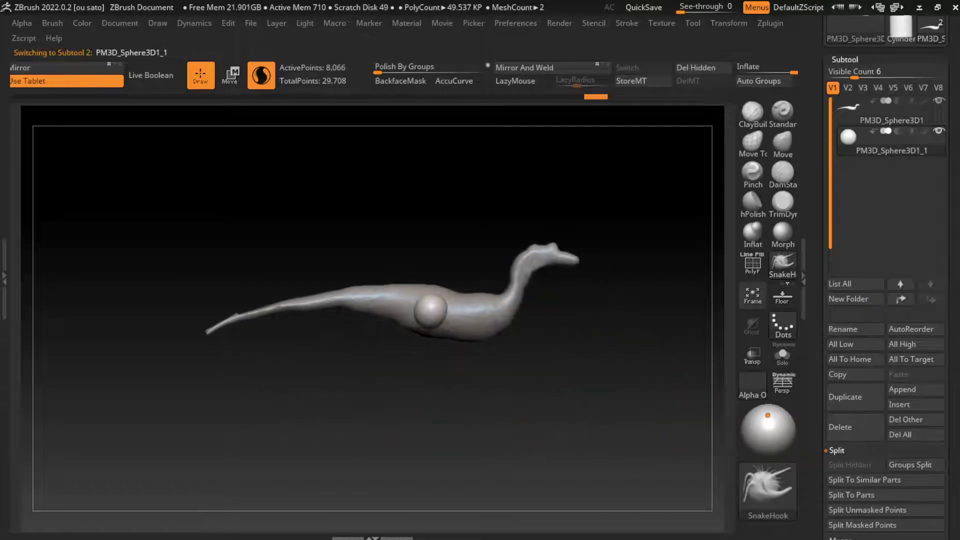
Step: Pull a leg down out of the hip sphere with SnakeHook, bringing back the longer leg
key("s")
left_click(783, 143)
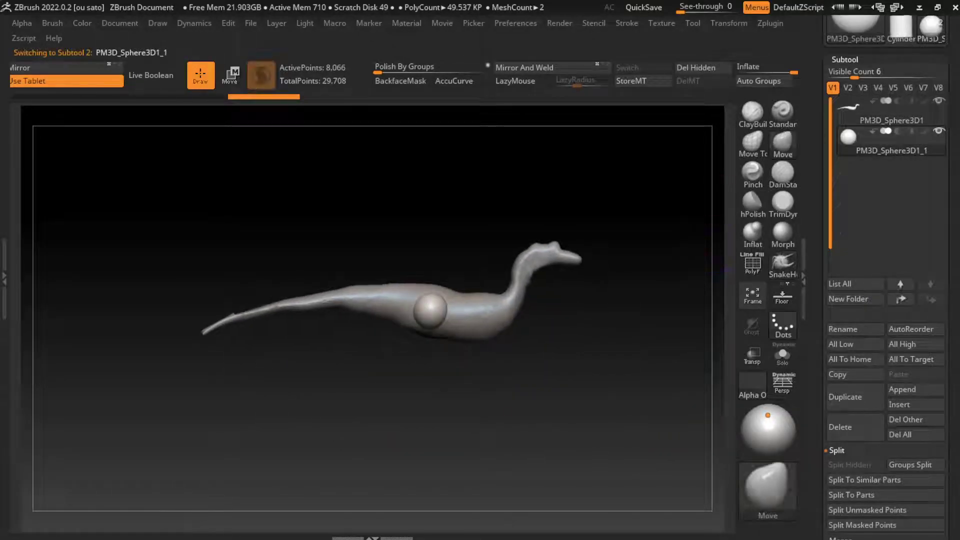
key("ctrl+shift+z")
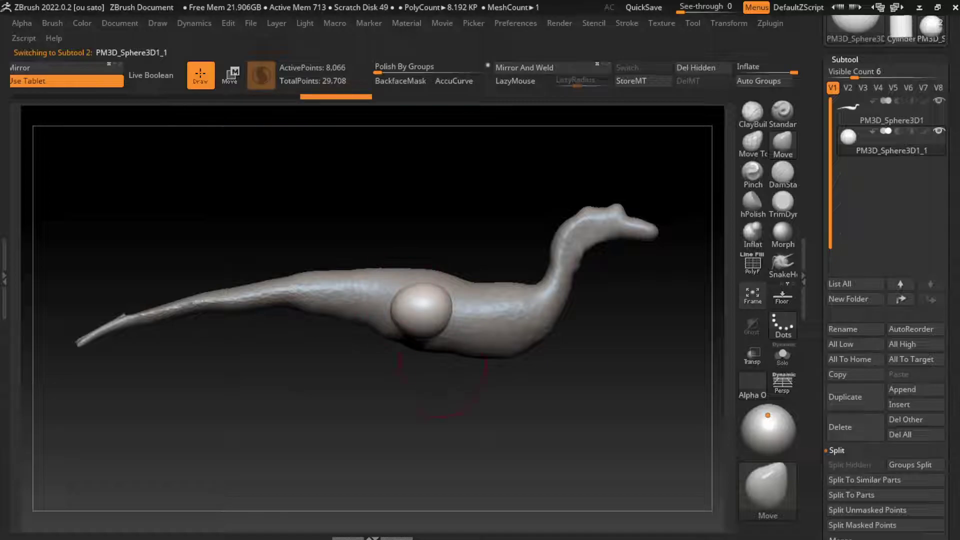
key("ctrl+shift+z")
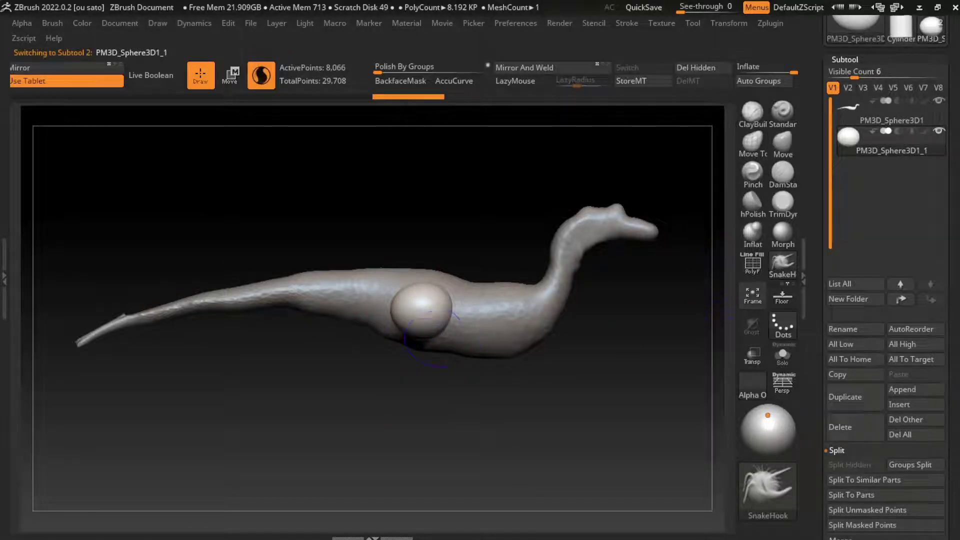
left_click_drag(428, 335, 458, 375)
key("ctrl+shift+z")
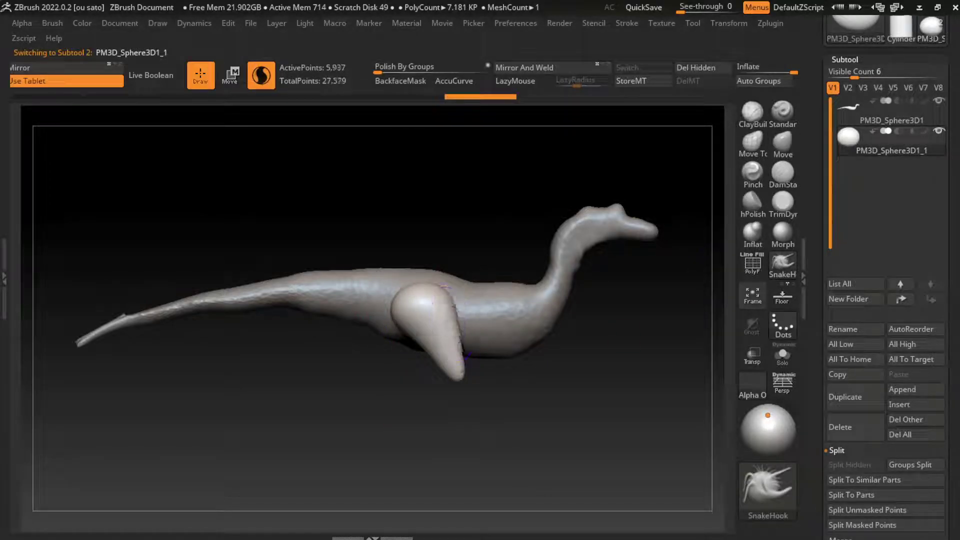
key("ctrl+shift+z")
key("ctrl+shift+z")
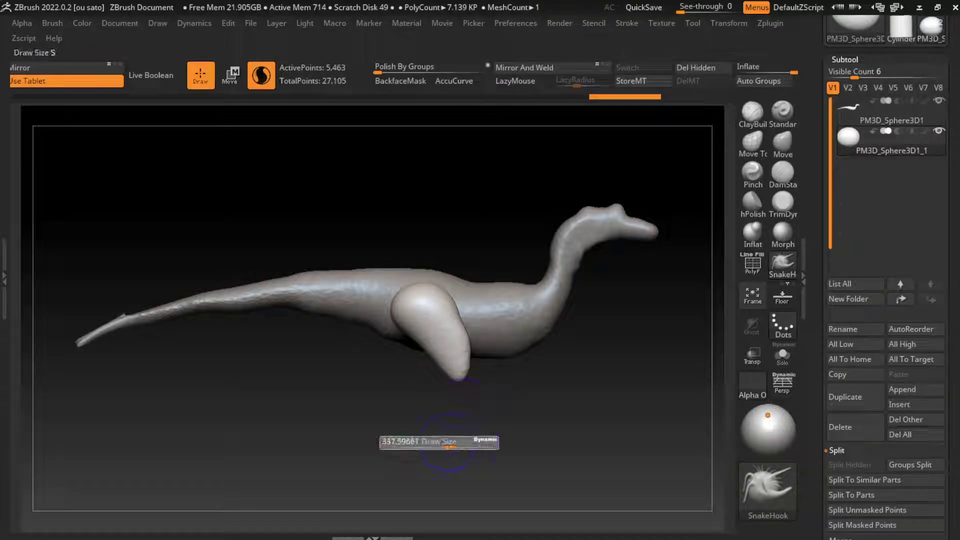
key("ctrl+shift+z")
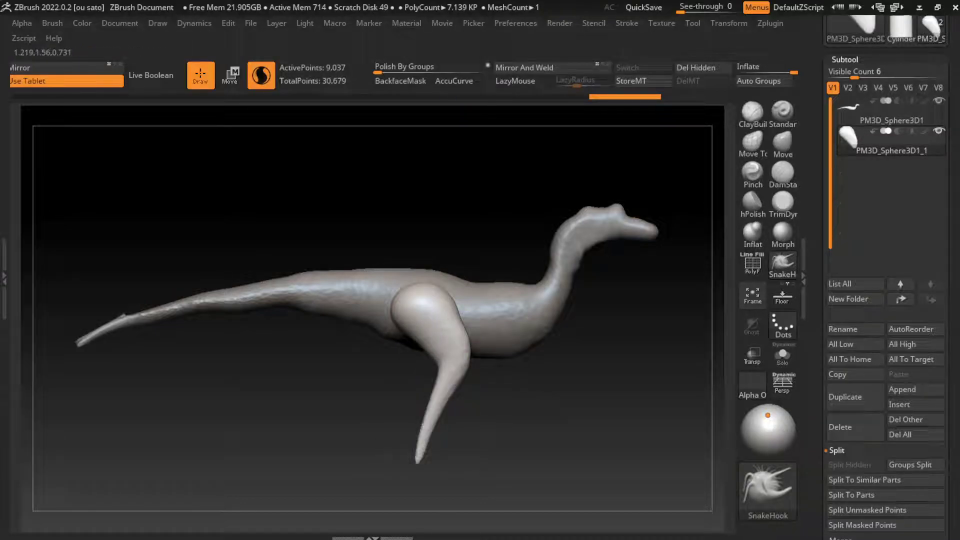
Step: Undo and redo strokes to settle the leg length and remove an extra toe
key("ctrl+z")
key("ctrl+z")
key("ctrl+z")
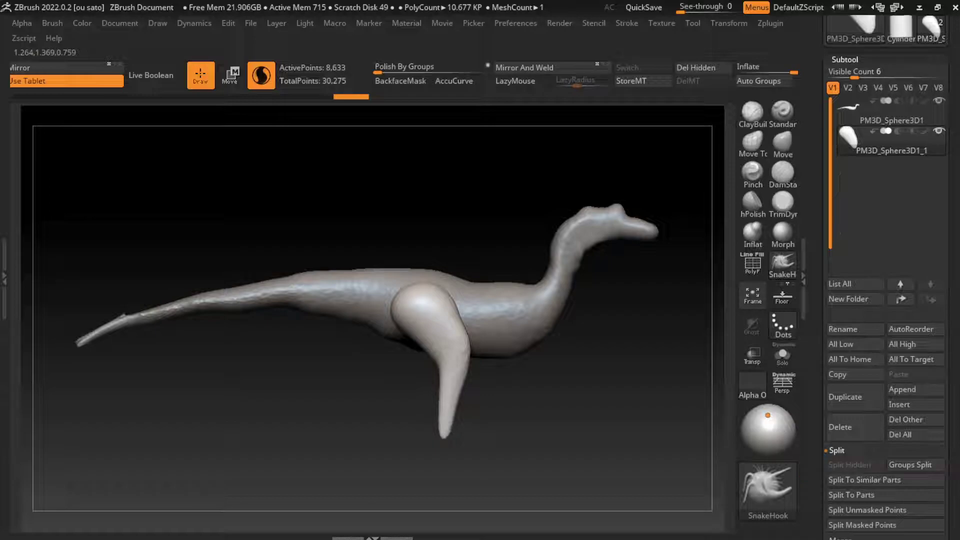
key("ctrl+z")
key("ctrl+shift+z")
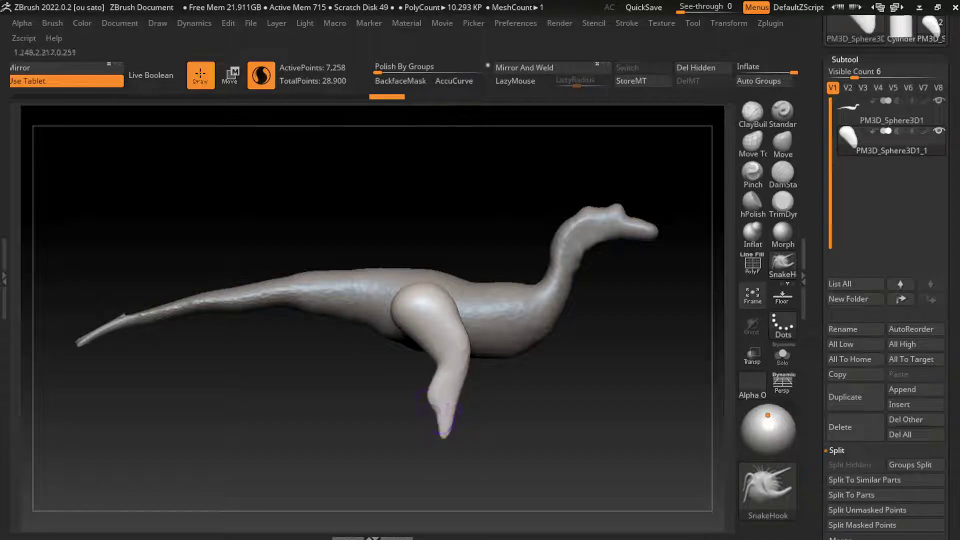
key("ctrl+shift+z")
key("ctrl+shift+z")
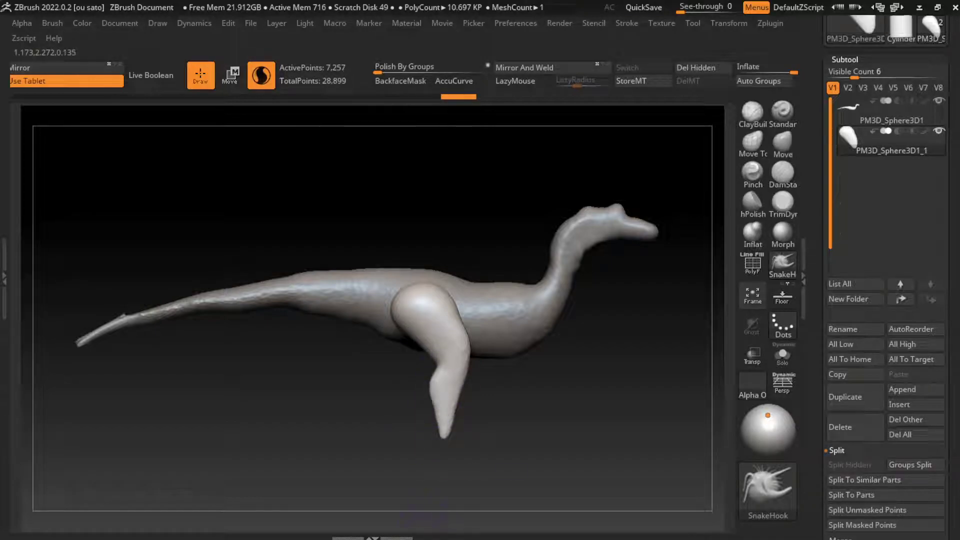
left_click_drag(471, 475, 461, 379, "alt")
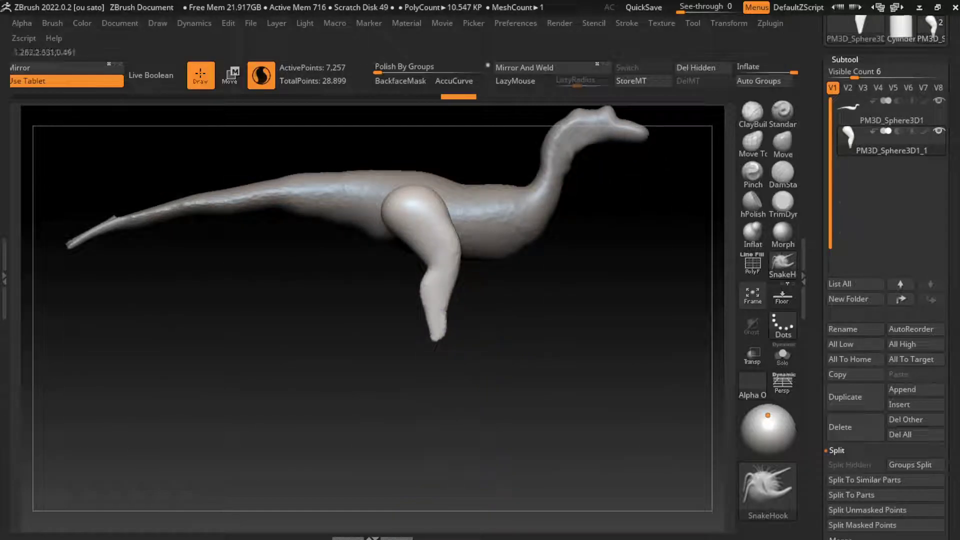
key("ctrl+shift+z")
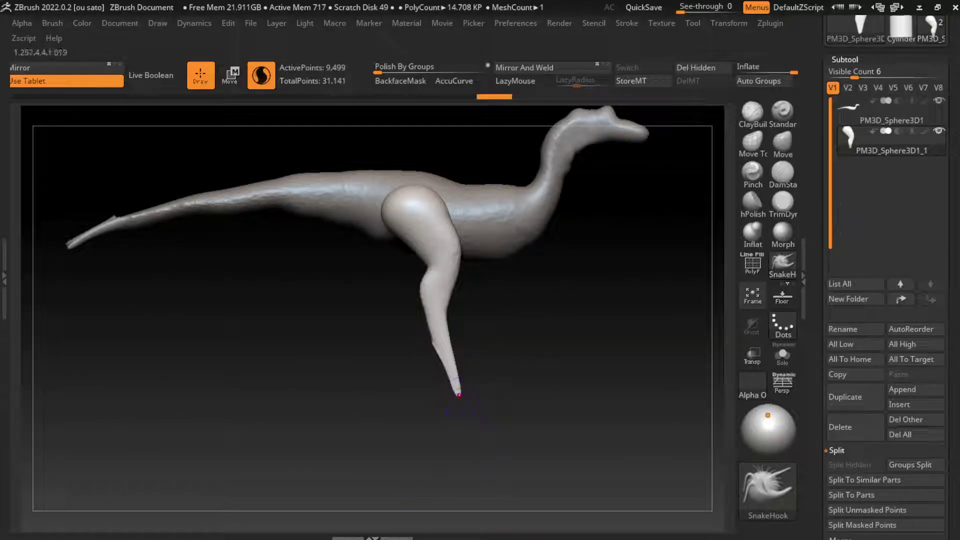
key("ctrl+shift+z")
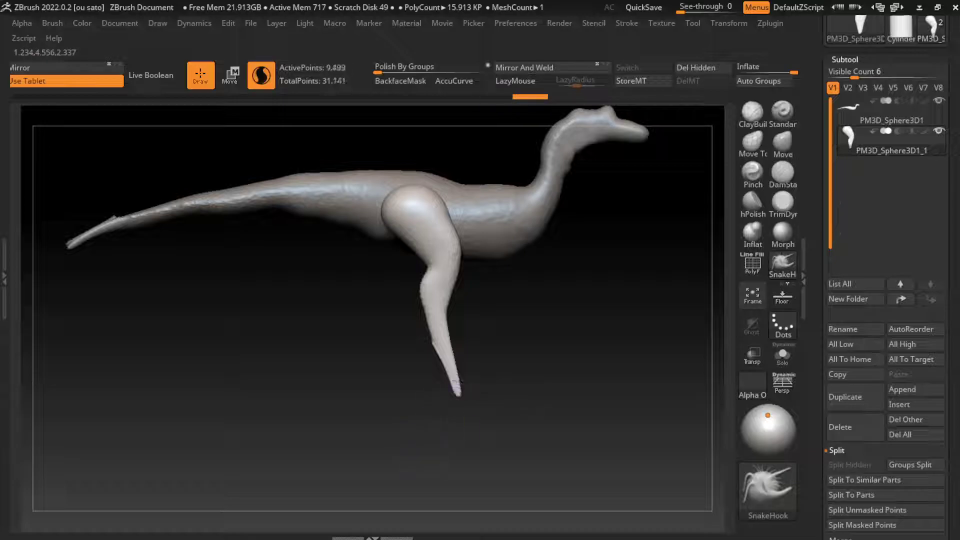
key("ctrl+z")
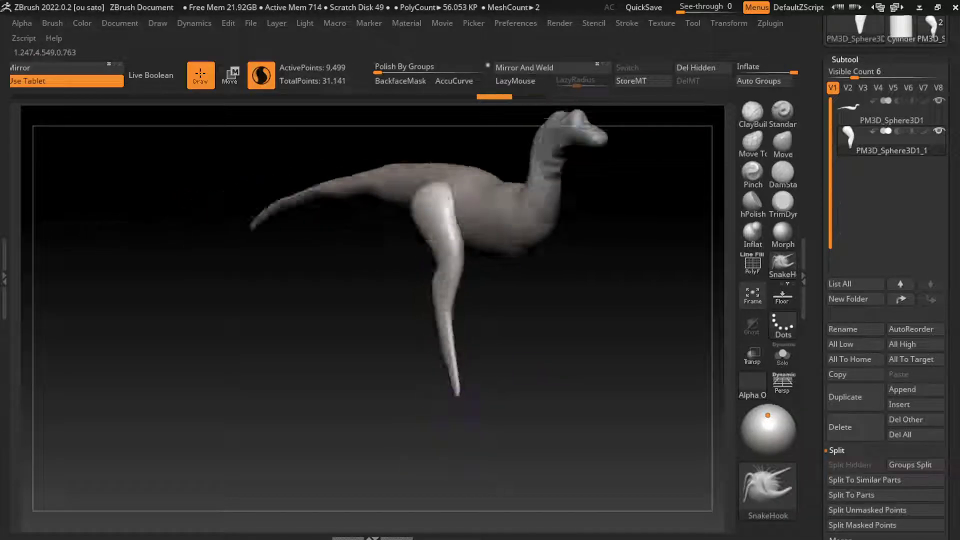
left_click_drag(480, 350, 580, 357, "shift")
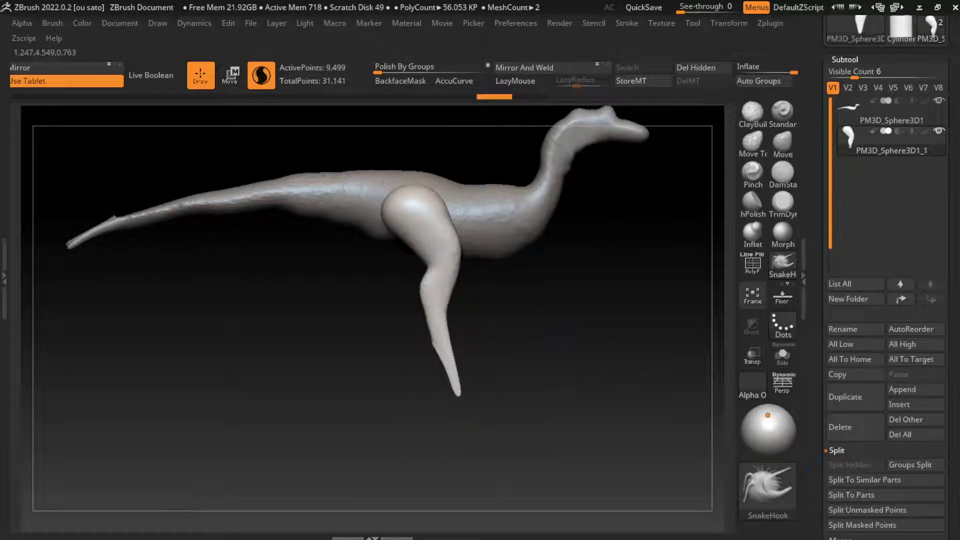
Step: Lay ClayBuildup muscle strokes along the front and side of the thigh
key("b")
key("c")
key("b")
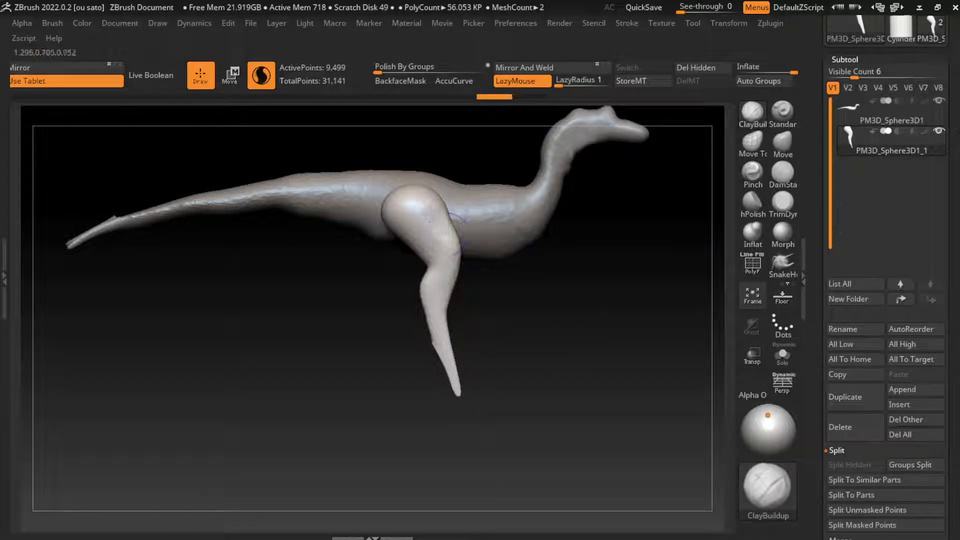
left_click_drag(412, 191, 429, 226)
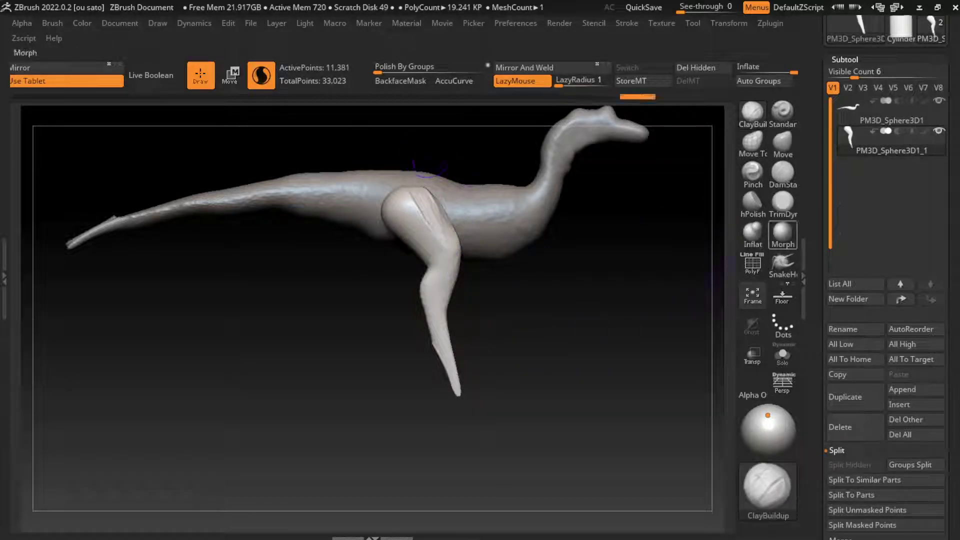
key("b")
key("d")
key("s")
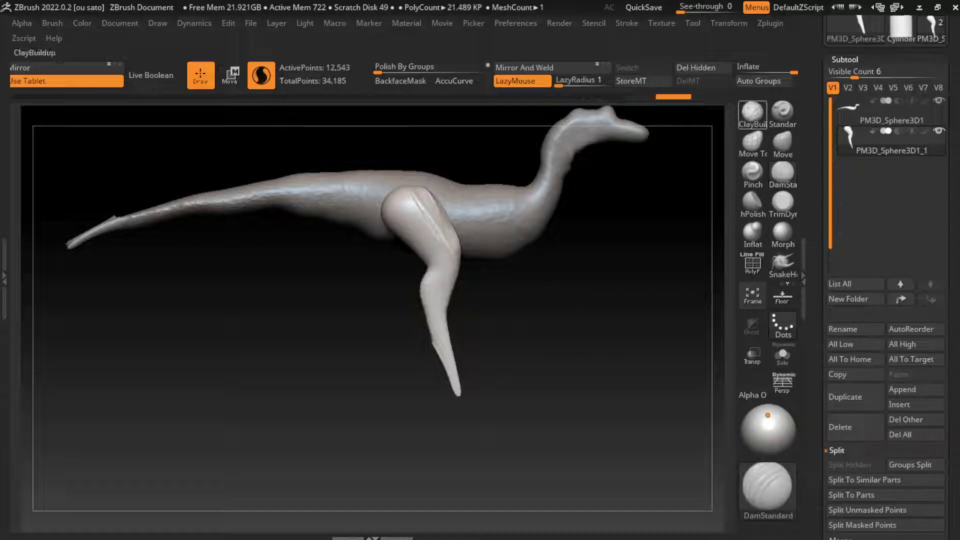
key("b")
key("c")
key("b")
left_click_drag(415, 200, 395, 235)
left_click_drag(395, 185, 417, 230)
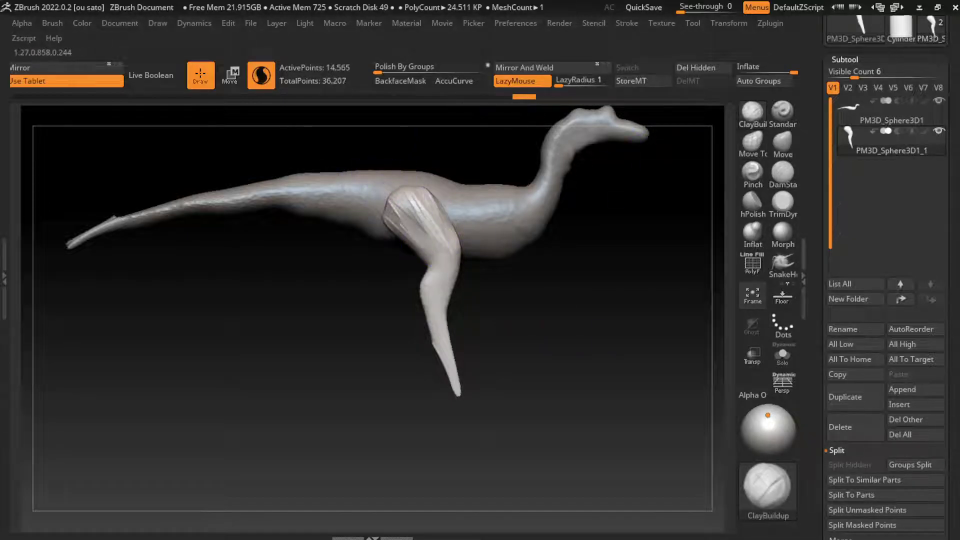
mouse_move(390, 195)
left_mouse_down()
mouse_move(431, 255)
mouse_move(410, 185)
mouse_move(452, 208)
left_mouse_up()
Step: Rotate the model to view the hind leg head-on from the front
key("b")
key("m")
key("v")
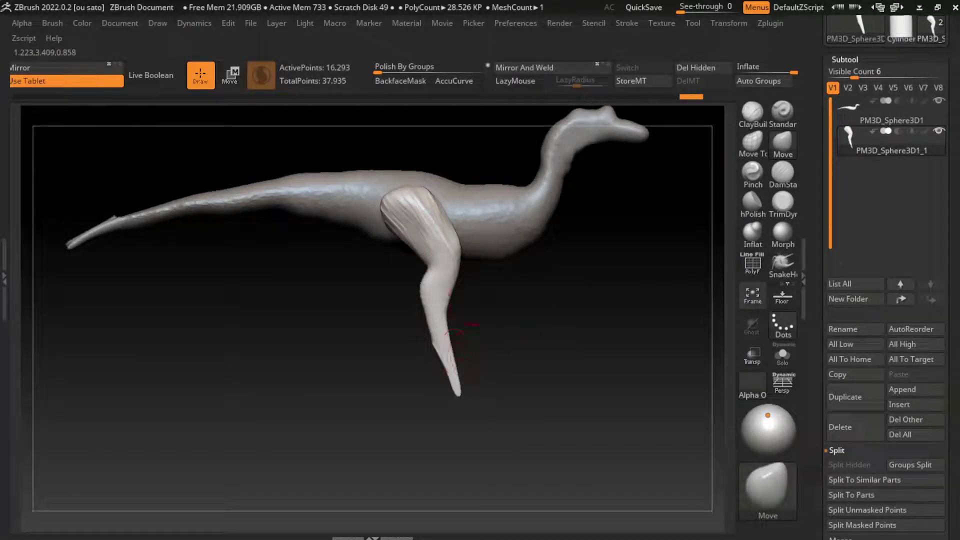
left_click_drag(458, 332, 483, 277)
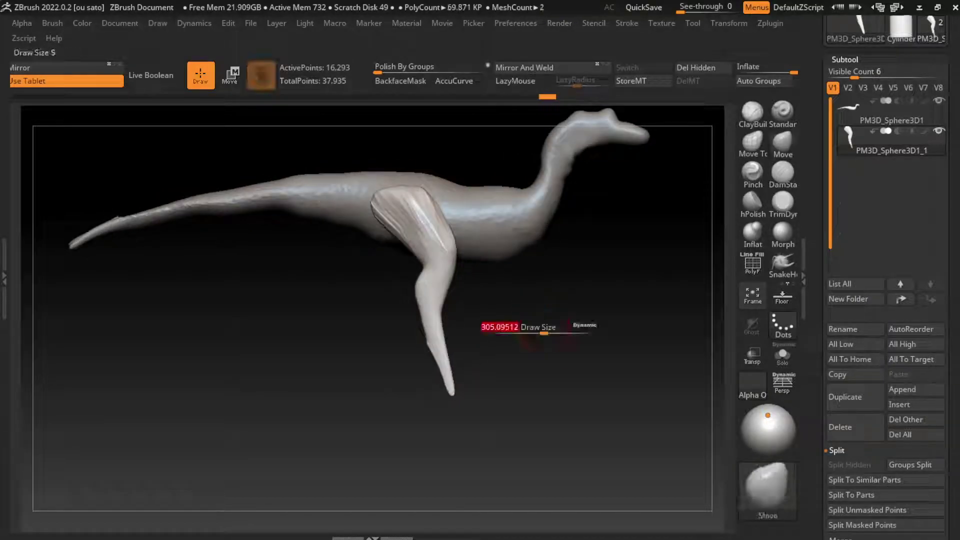
mouse_move(525, 320)
left_mouse_down()
mouse_move(380, 252)
mouse_move(441, 300)
left_mouse_up()
key("b")
key("c")
key("b")
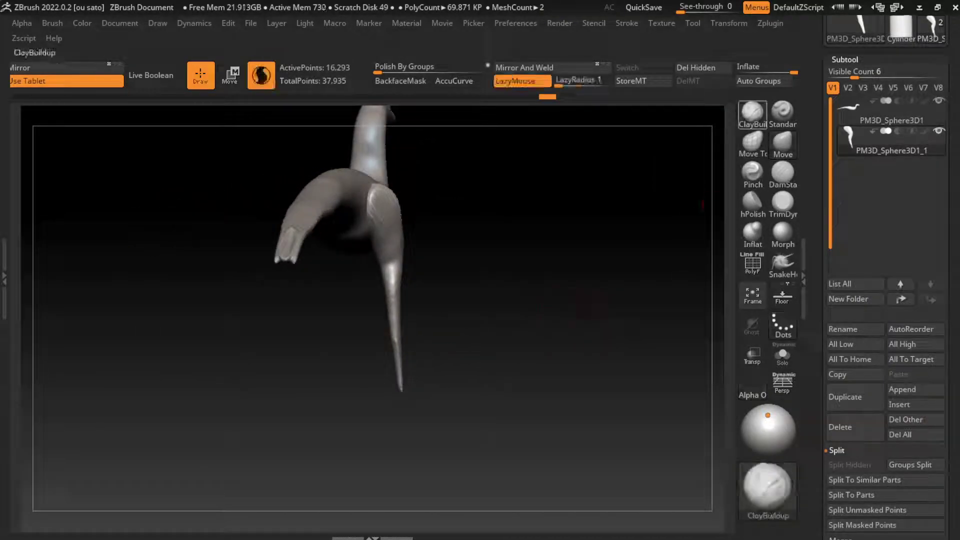
mouse_move(501, 320)
left_mouse_down()
mouse_move(398, 318)
mouse_move(483, 338)
left_mouse_up()
Step: Inflate the lower leg to thicken it, then turn back to a side view
left_click(753, 233)
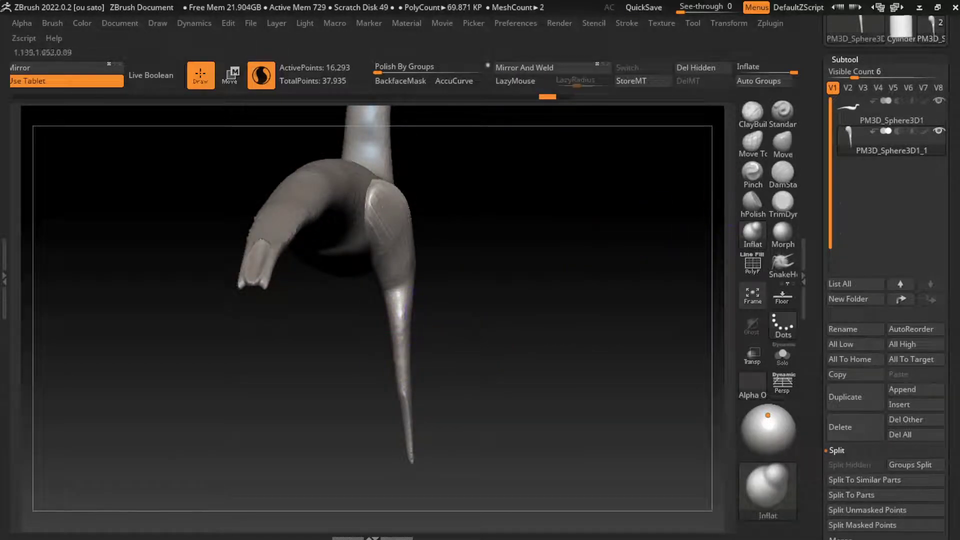
left_click_drag(393, 308, 392, 340)
left_click(752, 112)
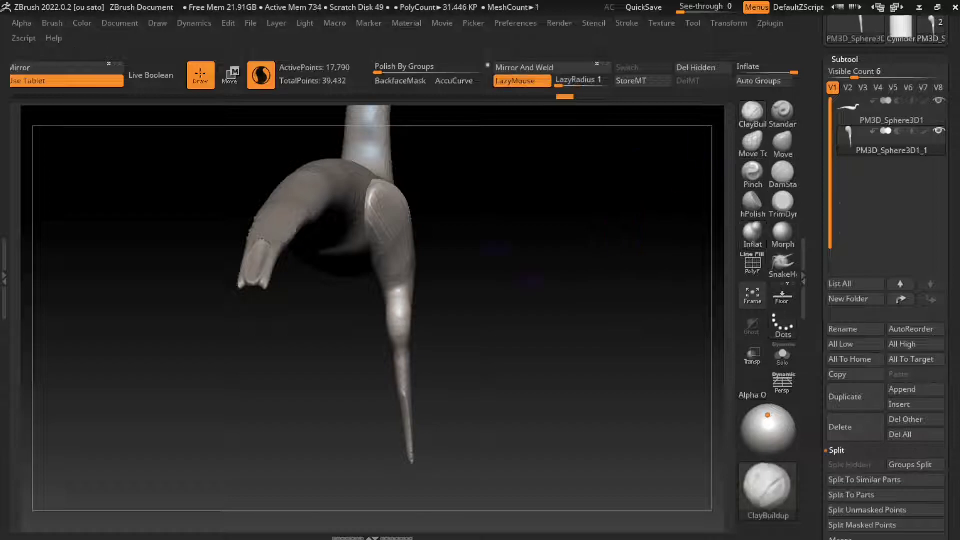
left_click_drag(408, 520, 350, 500)
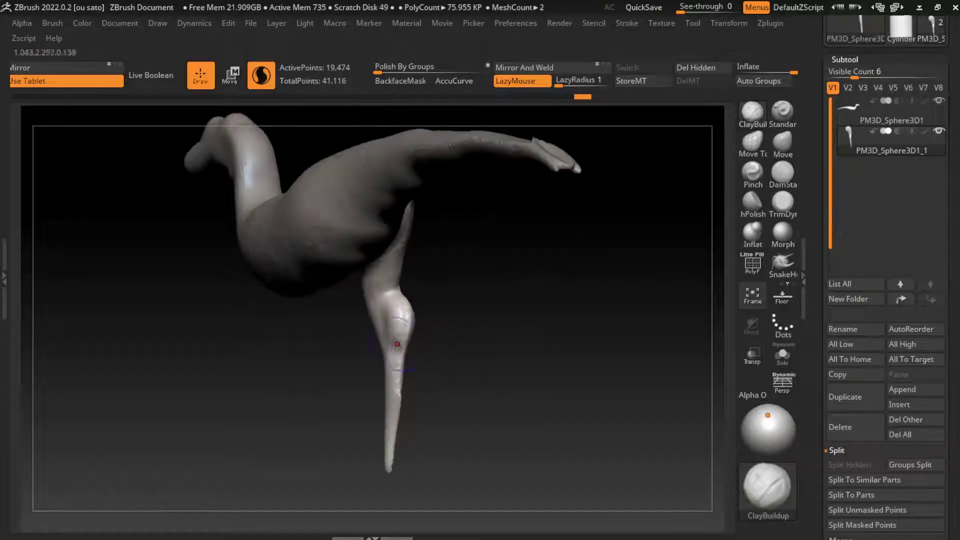
mouse_move(455, 333)
left_mouse_down()
mouse_move(430, 350)
mouse_move(408, 320)
mouse_move(420, 350)
left_mouse_up()
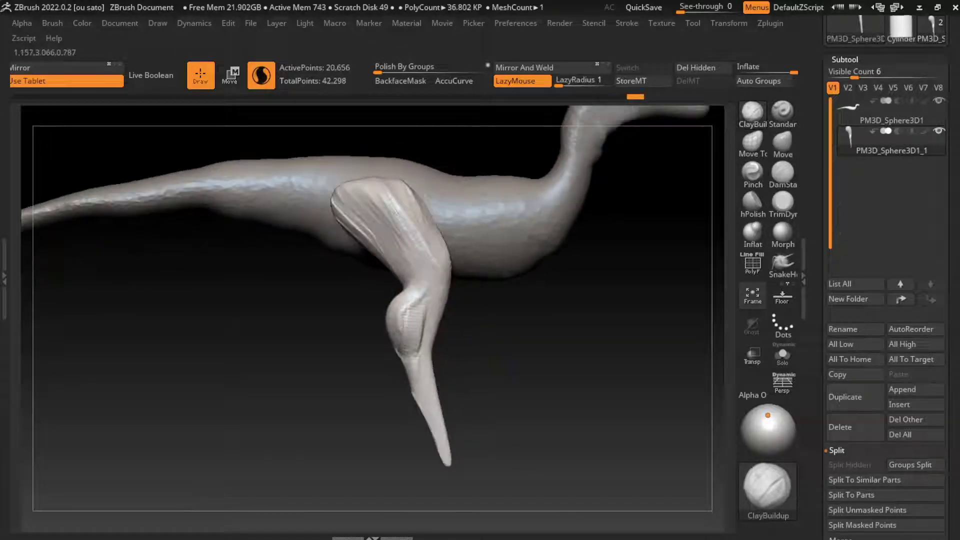
left_click(783, 145)
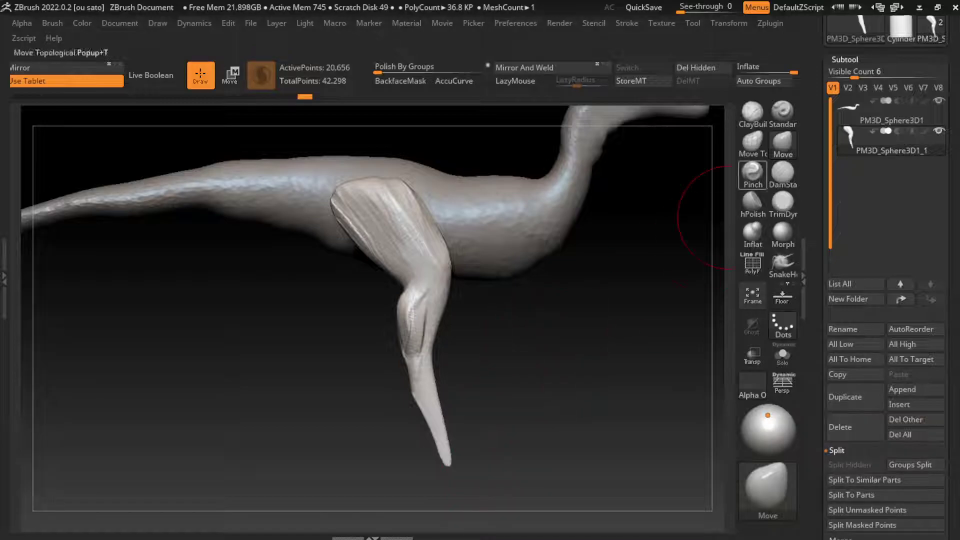
Step: Build up clay on the knee with a smaller brush and smooth it into the leg
left_click(753, 111)
key("s")
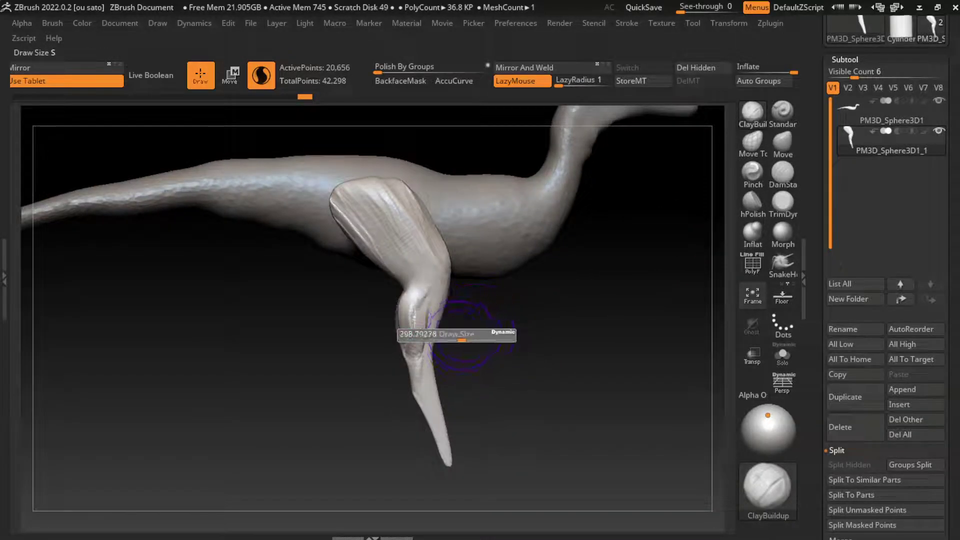
mouse_move(441, 272)
left_mouse_down()
mouse_move(408, 257)
mouse_move(390, 232)
left_mouse_up()
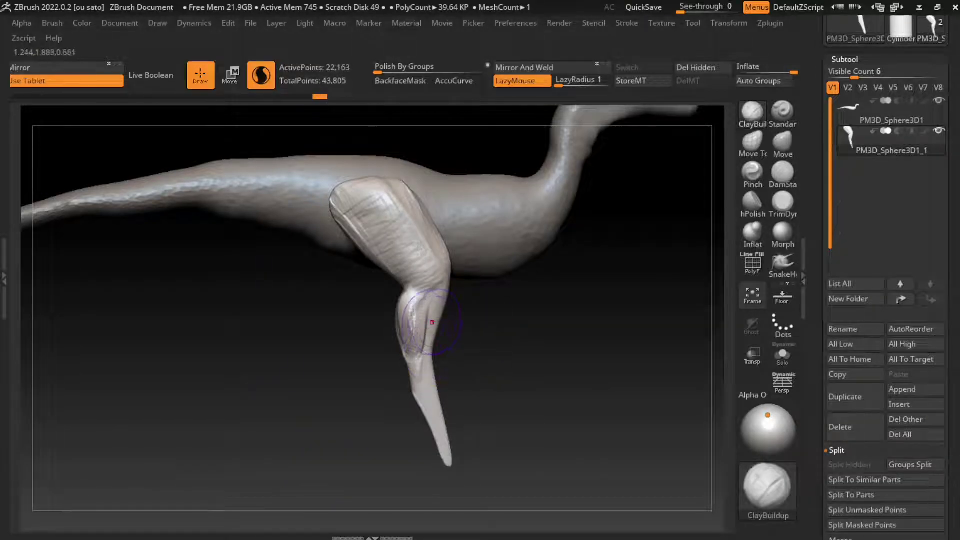
left_click_drag(432, 323, 423, 306)
mouse_move(419, 365)
left_mouse_down("shift")
mouse_move(422, 312)
mouse_move(422, 400)
left_mouse_up("shift")
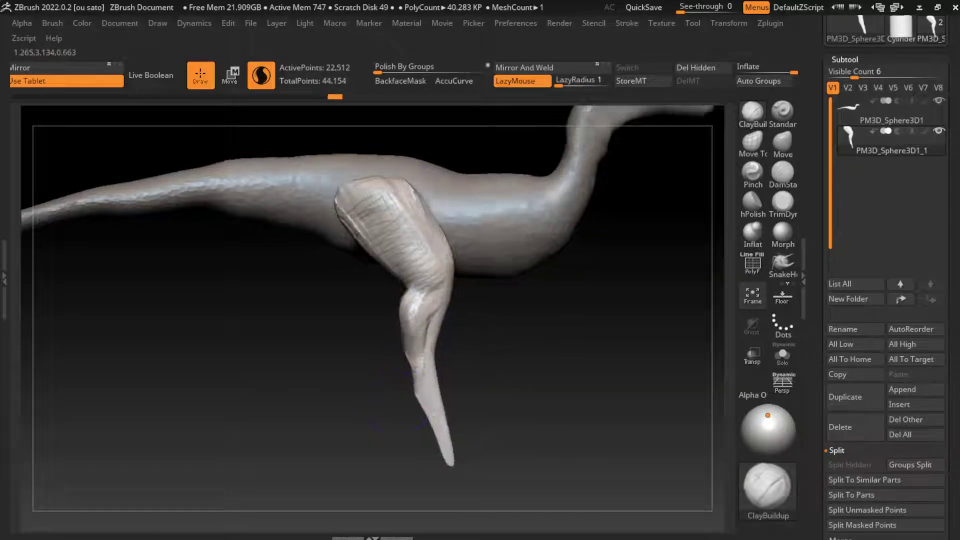
right_click_drag(380, 310, 442, 307)
left_click_drag(442, 307, 431, 325)
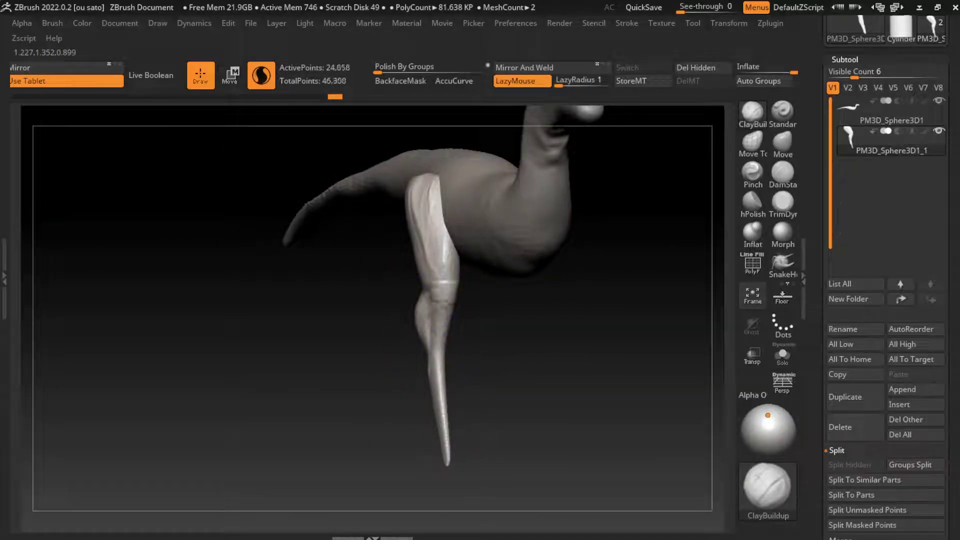
Step: Select the Inflat brush and rotate to a front view of the leg
mouse_move(444, 324)
right_mouse_down()
mouse_move(543, 347)
mouse_move(700, 210)
right_mouse_up()
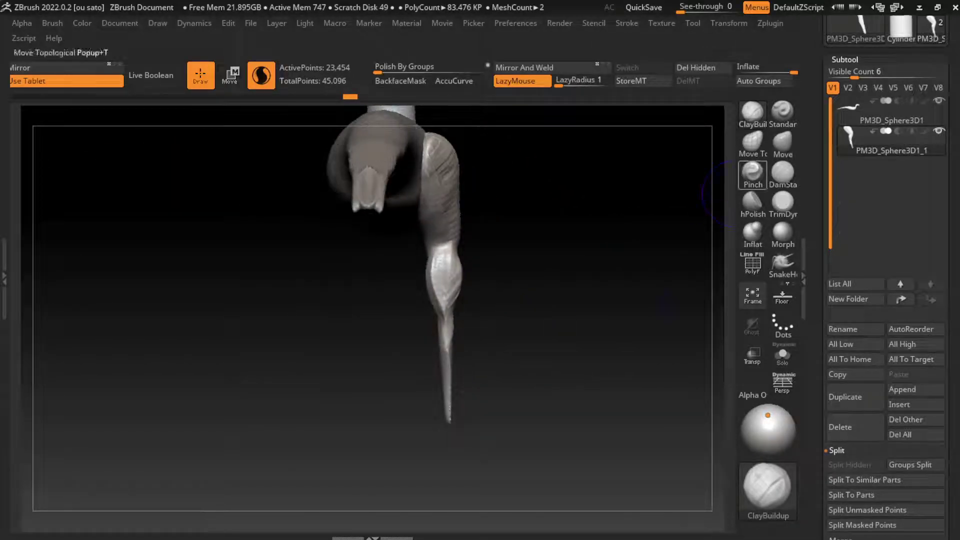
left_click(753, 232)
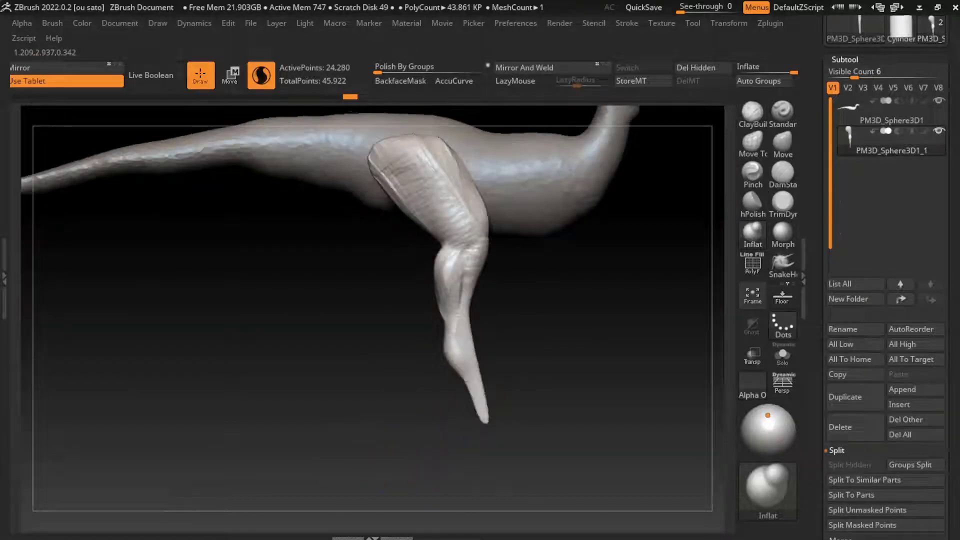
mouse_move(527, 422)
left_mouse_down()
mouse_move(473, 253)
mouse_move(451, 264)
left_mouse_up()
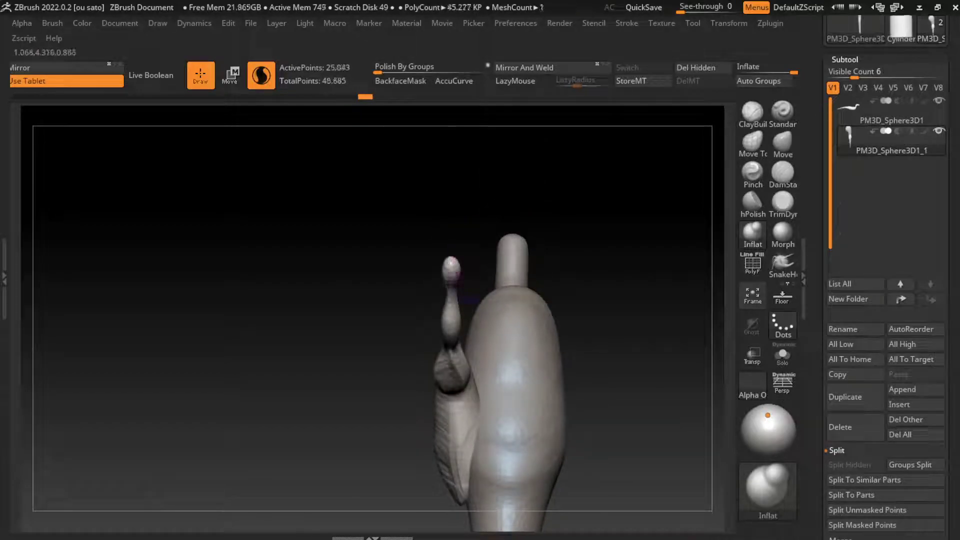
Step: Undo the accidental blob change and set up a resized ClayBuildup brush on the lower leg
left_click(782, 143)
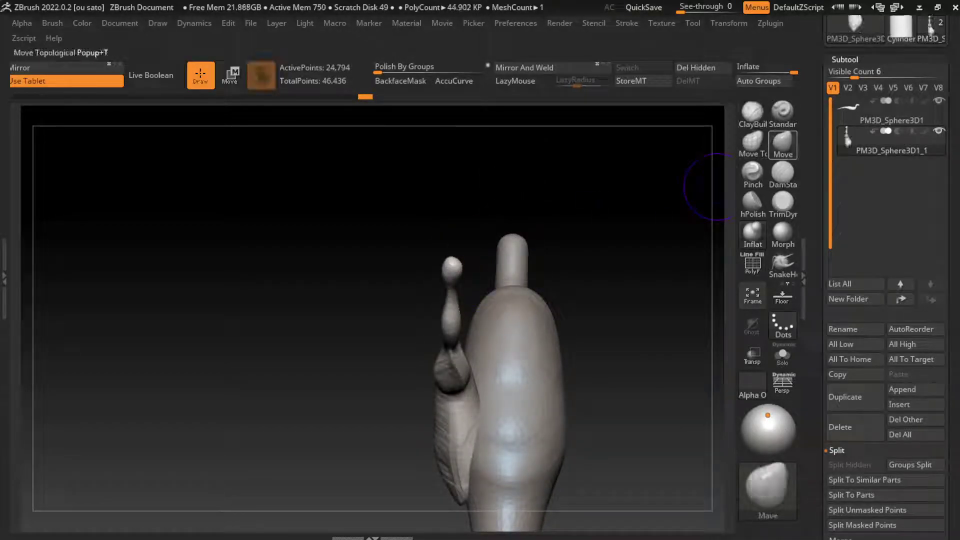
key("ctrl+z")
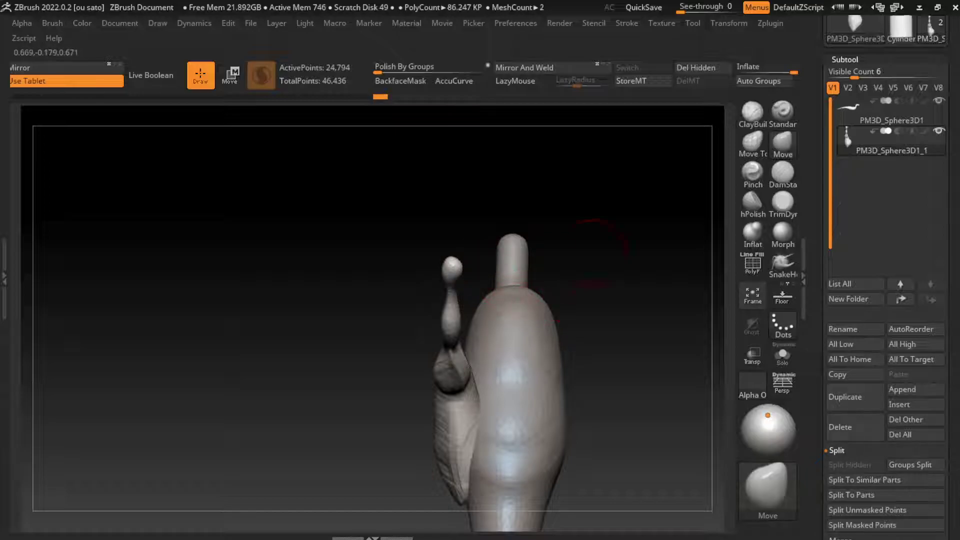
left_click(752, 232)
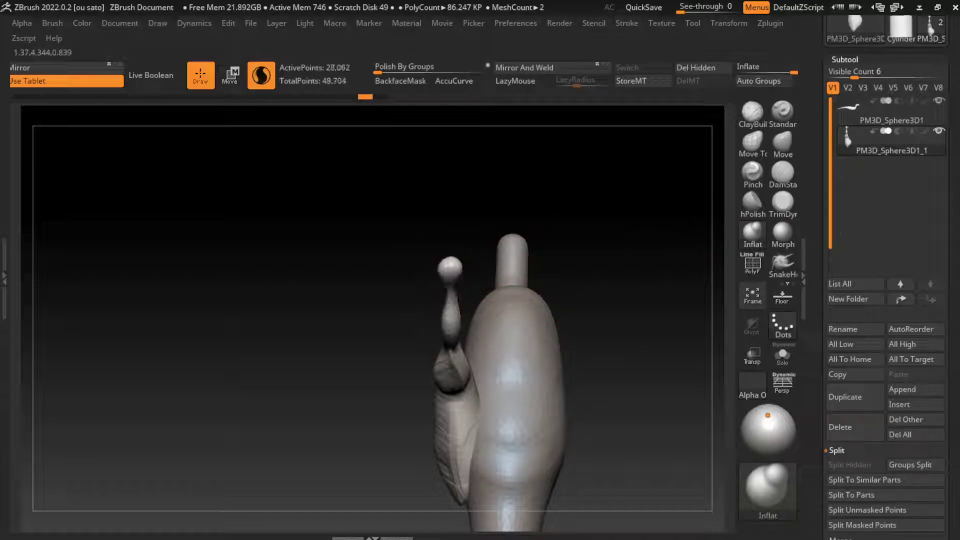
right_click_drag(451, 265, 452, 262)
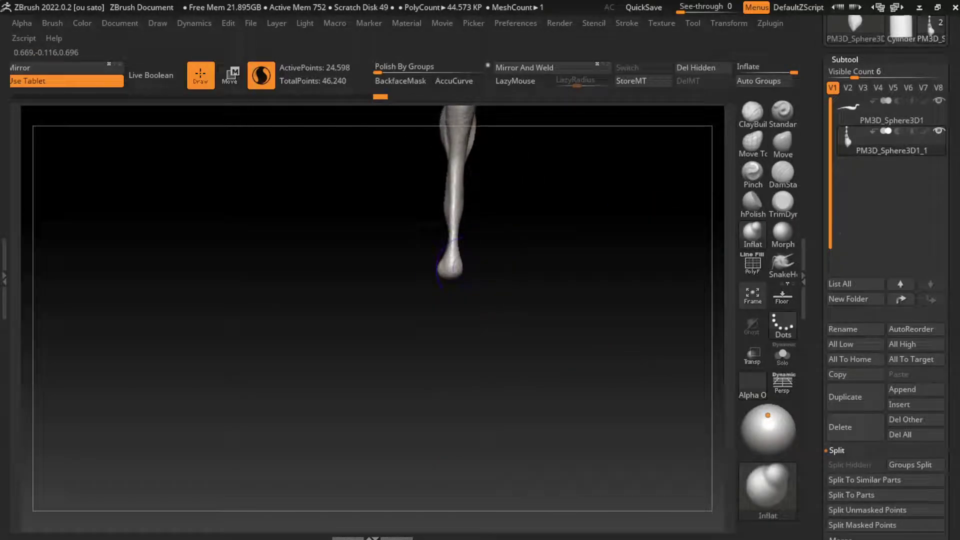
key("b")
key("c")
key("b")
key("l")
key("s")
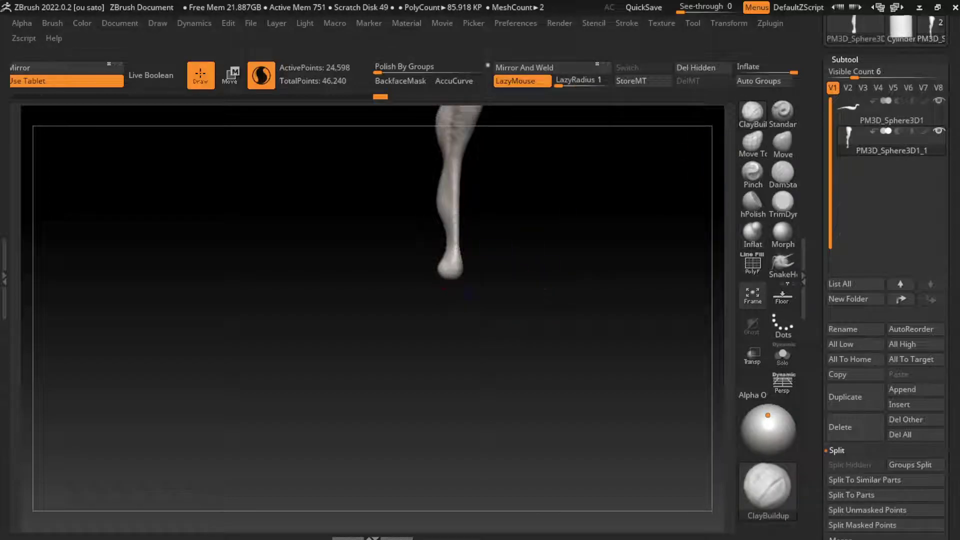
right_click_drag(450, 264, 445, 260)
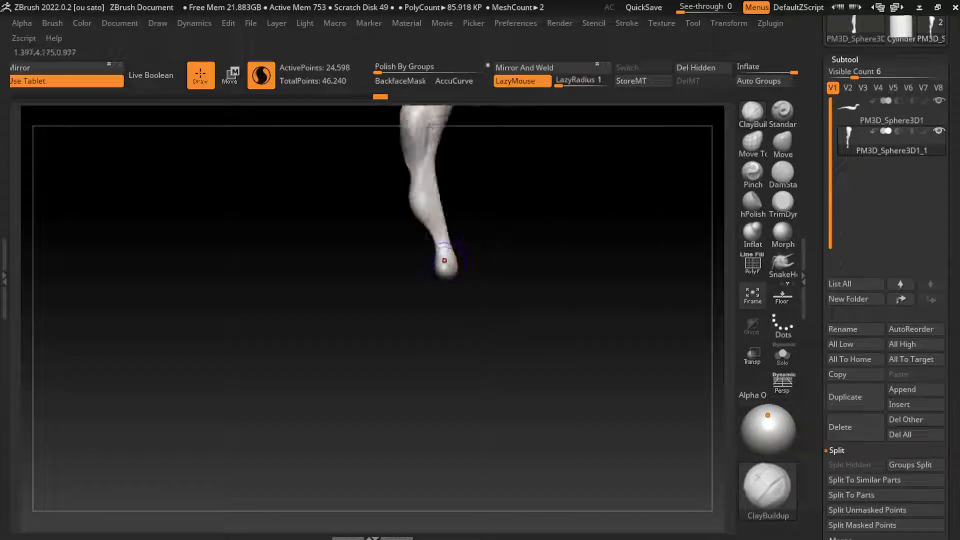
key("ctrl+z")
key("ctrl+z")
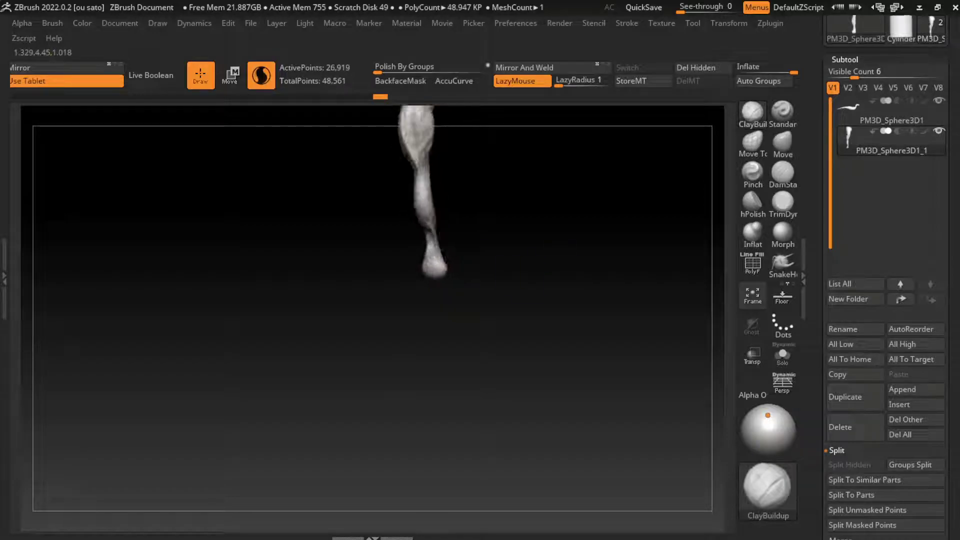
Step: Add clay and inflate the shin, then set Z Intensity 20 with Mrgb off
left_click_drag(435, 261, 433, 246)
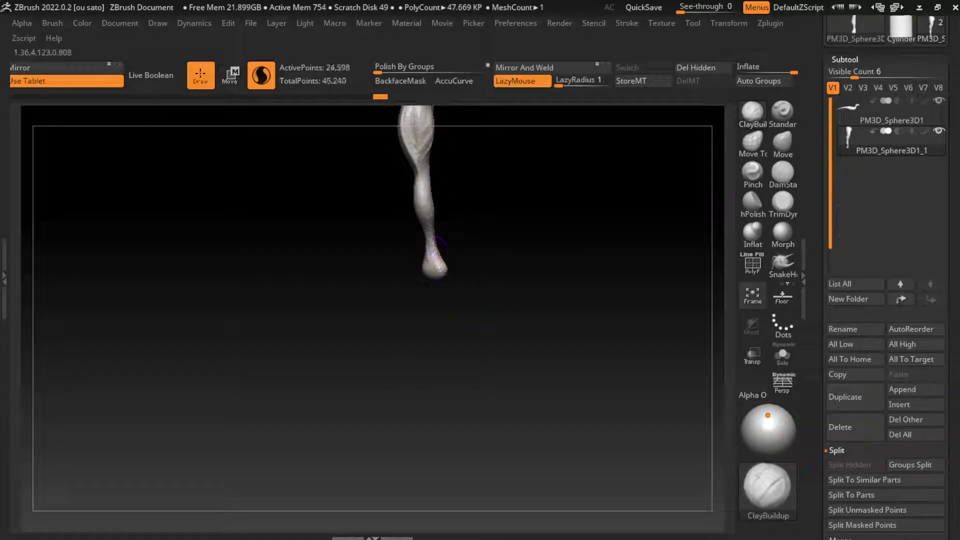
left_click(753, 234)
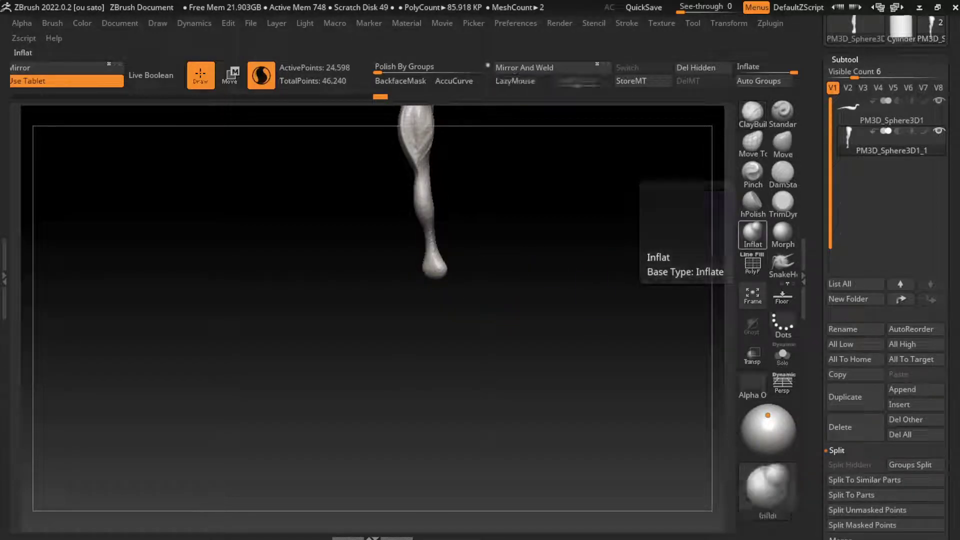
left_click_drag(435, 250, 420, 150)
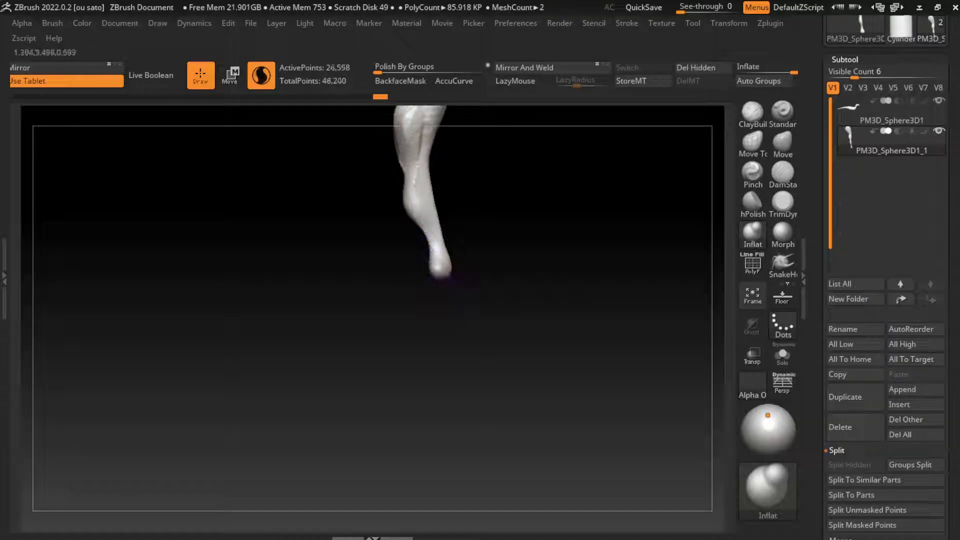
key("space")
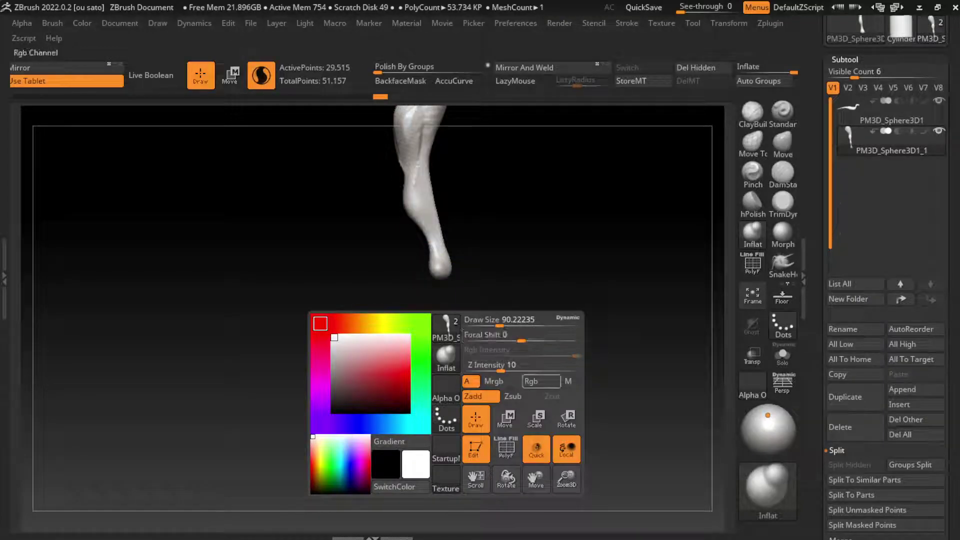
left_click(500, 382)
left_click(520, 369)
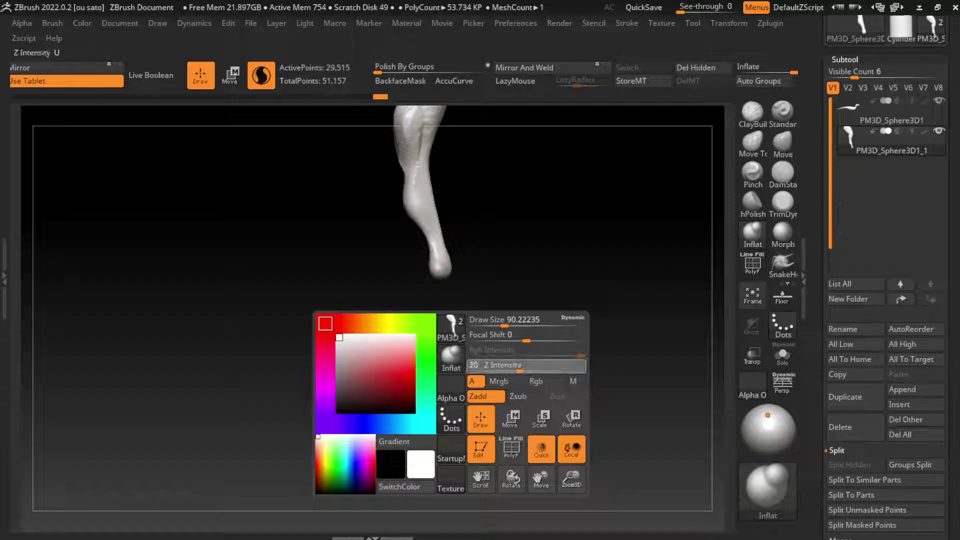
Step: Sculpt muscle and tendon detail around the knee from a front view
mouse_move(435, 240)
left_mouse_down()
mouse_move(428, 263)
mouse_move(440, 228)
left_mouse_up()
key("ctrl+z")
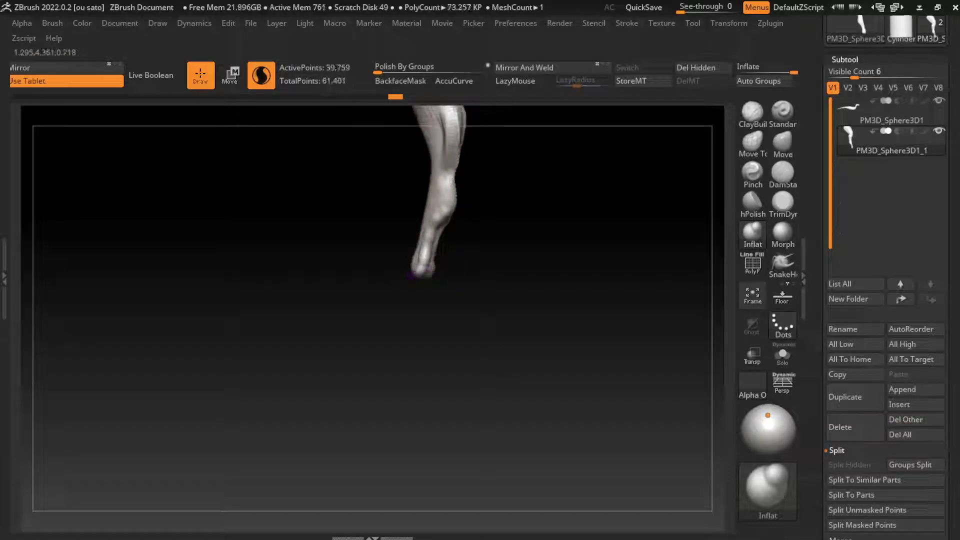
mouse_move(450, 300)
left_mouse_down()
mouse_move(507, 265)
mouse_move(610, 236)
left_mouse_up()
left_click_drag(406, 212, 488, 227)
left_click_drag(393, 226, 455, 280)
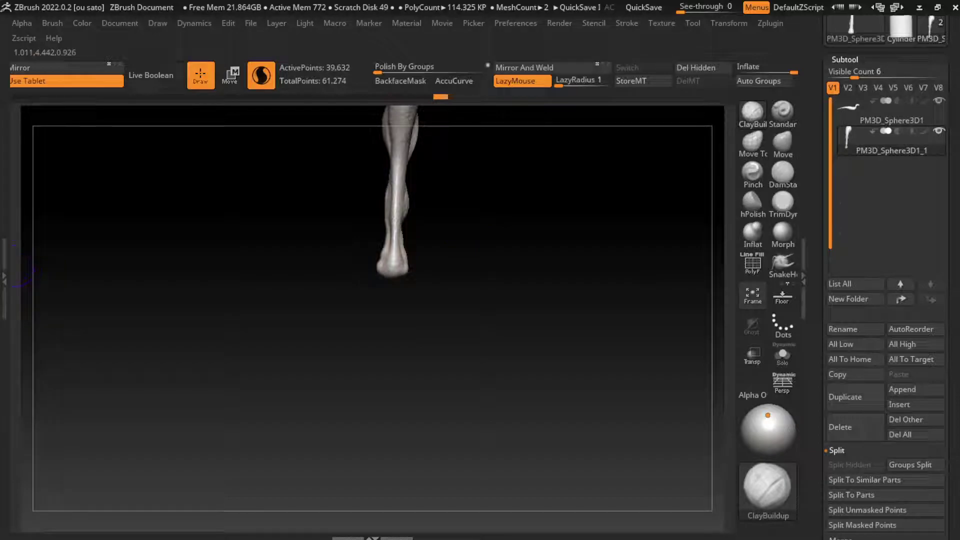
Step: Orbit around the leg, body and tail, then zoom in on the hind foot
mouse_move(23, 270)
left_mouse_down()
mouse_move(555, 262)
mouse_move(560, 294)
mouse_move(541, 289)
left_mouse_up()
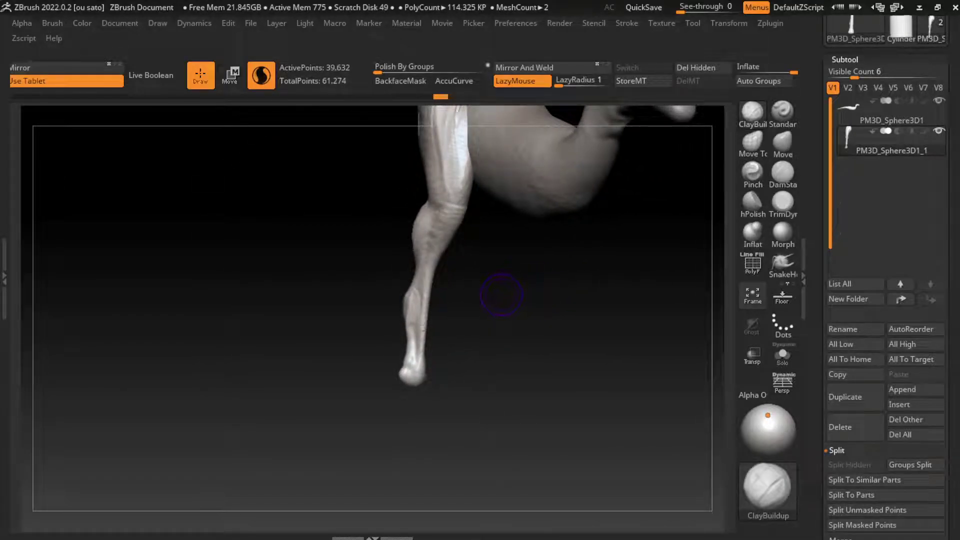
left_click_drag(507, 332, 463, 368)
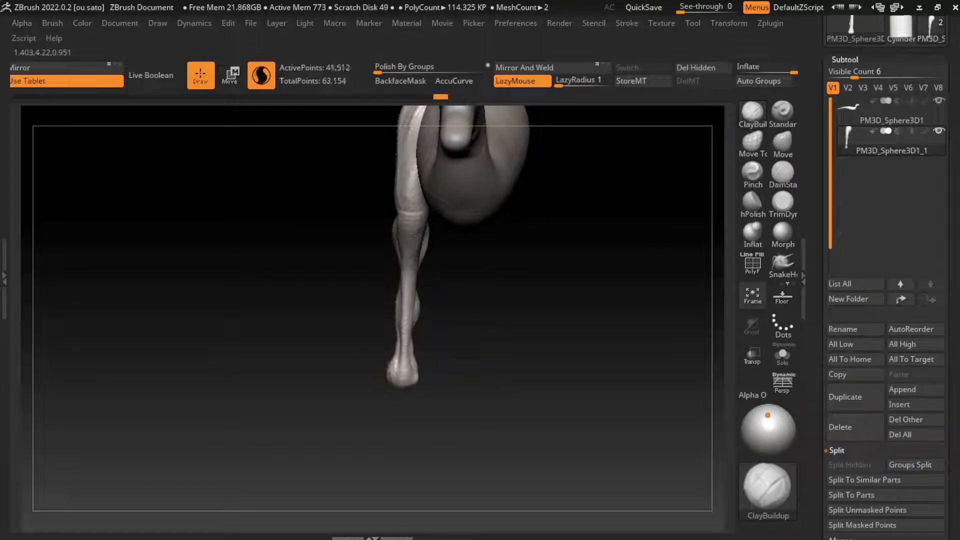
left_click_drag(385, 300, 400, 365)
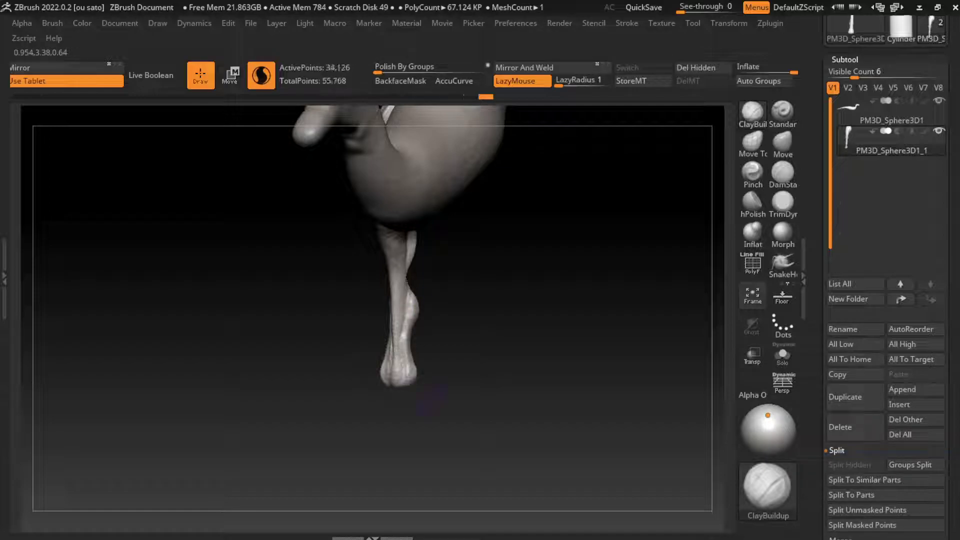
left_click_drag(431, 397, 395, 323)
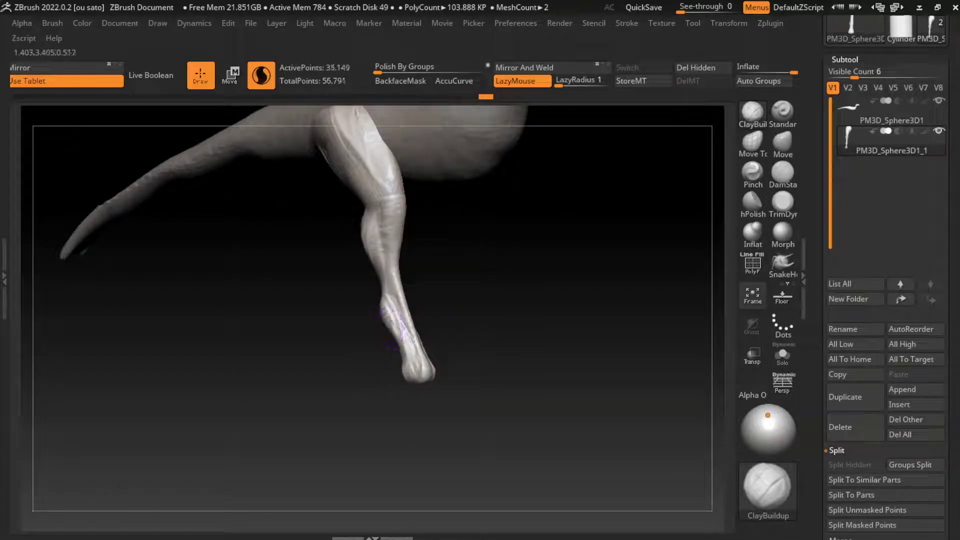
left_click_drag(433, 373, 389, 371)
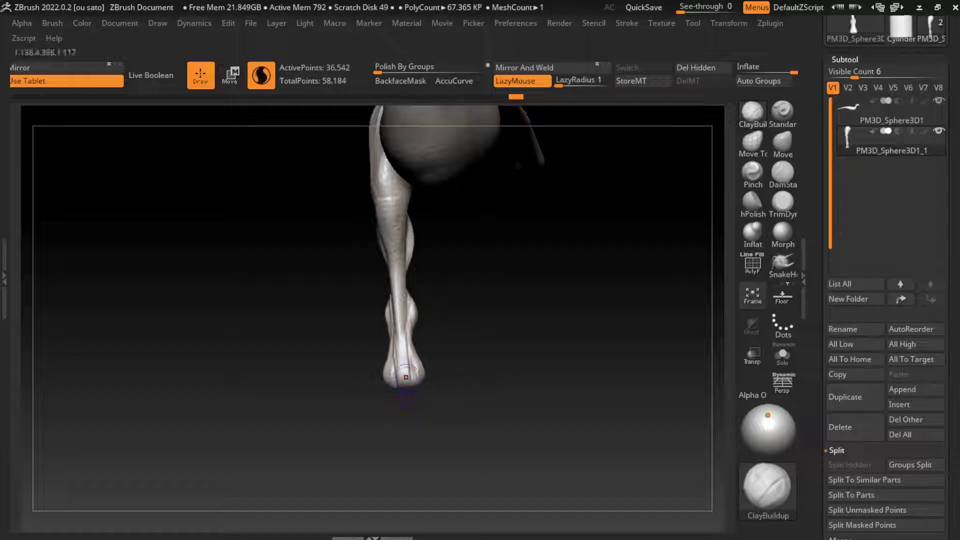
right_click_drag(402, 387, 377, 197, "ctrl")
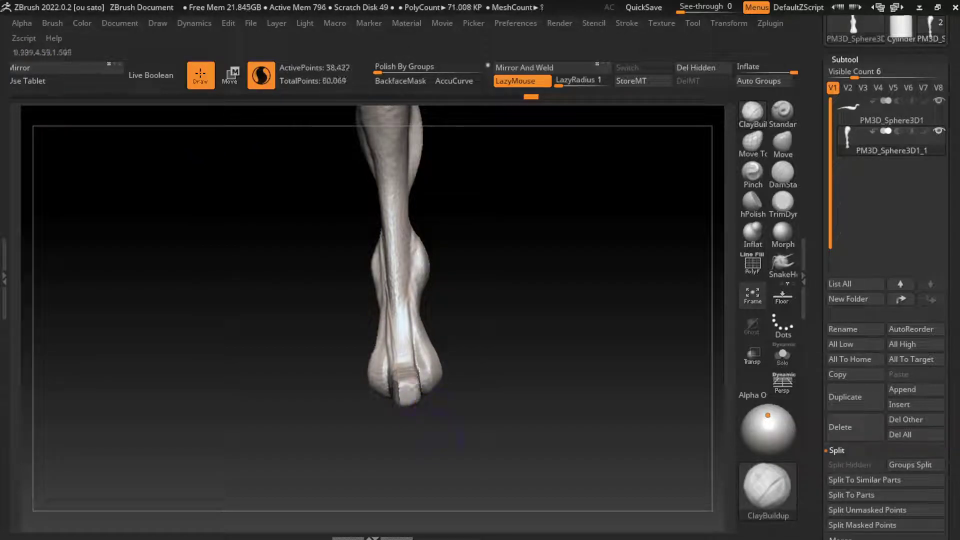
Step: Enlarge the right toe so the hind foot ends in three distinct, rounded toes
mouse_move(418, 394)
right_mouse_down()
mouse_move(408, 384)
mouse_move(377, 389)
right_mouse_up()
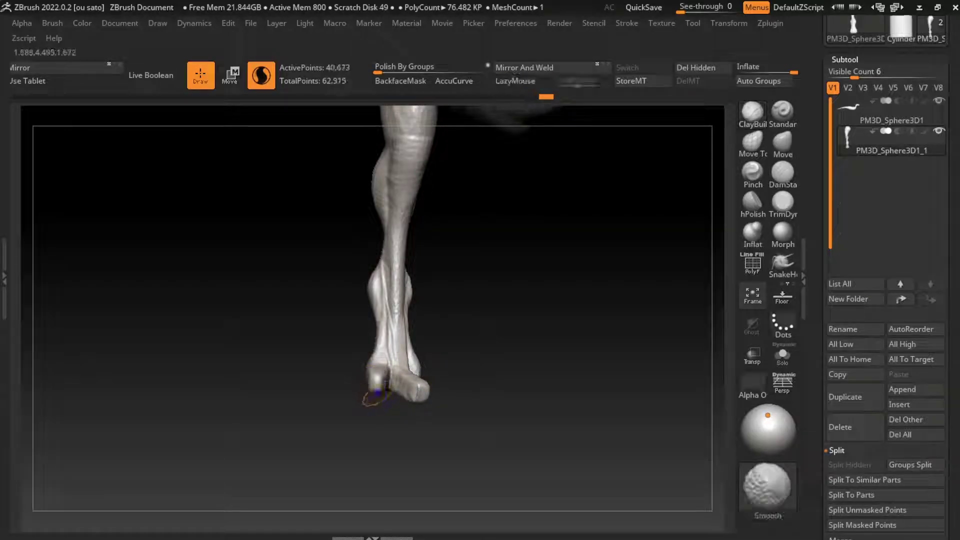
mouse_move(373, 385)
right_mouse_down()
mouse_move(485, 443)
mouse_move(458, 373)
right_mouse_up()
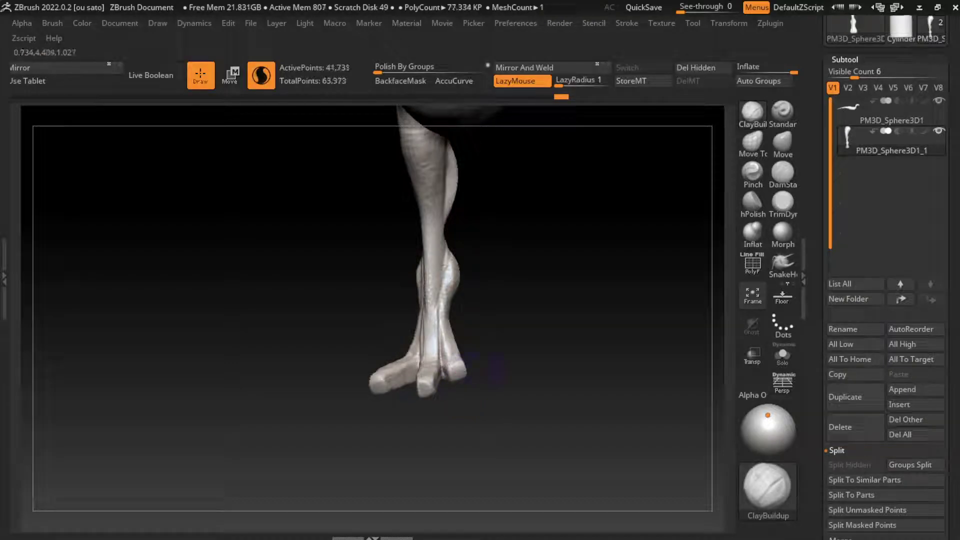
left_click_drag(458, 370, 460, 377)
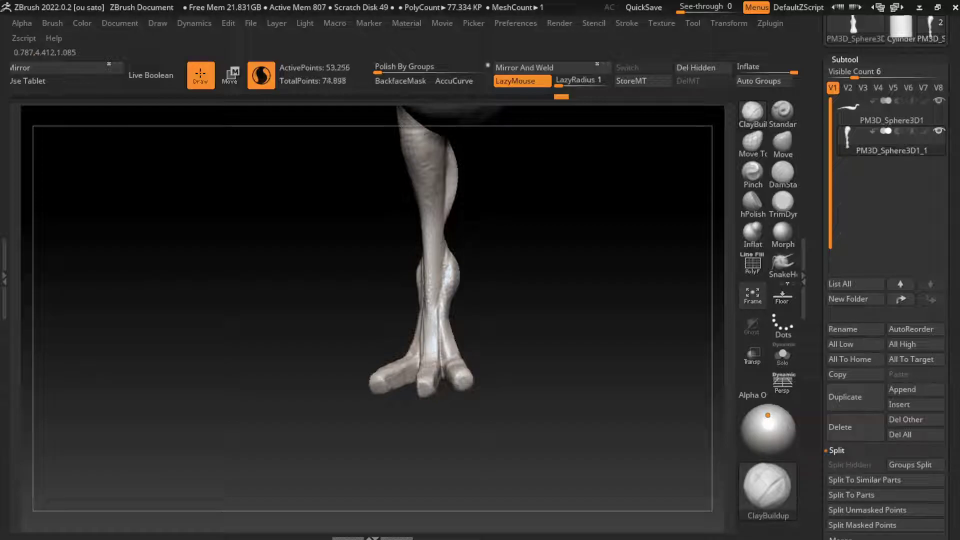
mouse_move(384, 385)
right_mouse_down()
mouse_move(380, 400)
mouse_move(325, 370)
right_mouse_up()
left_click(783, 142)
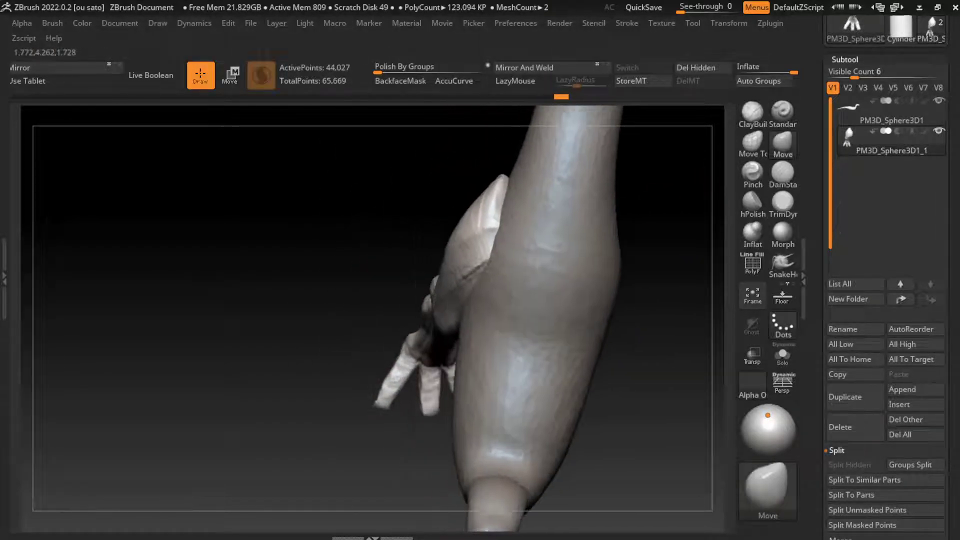
Step: Lasso-mask the hand's fingers and place the Transpose pivot on them
key("b")
key("m")
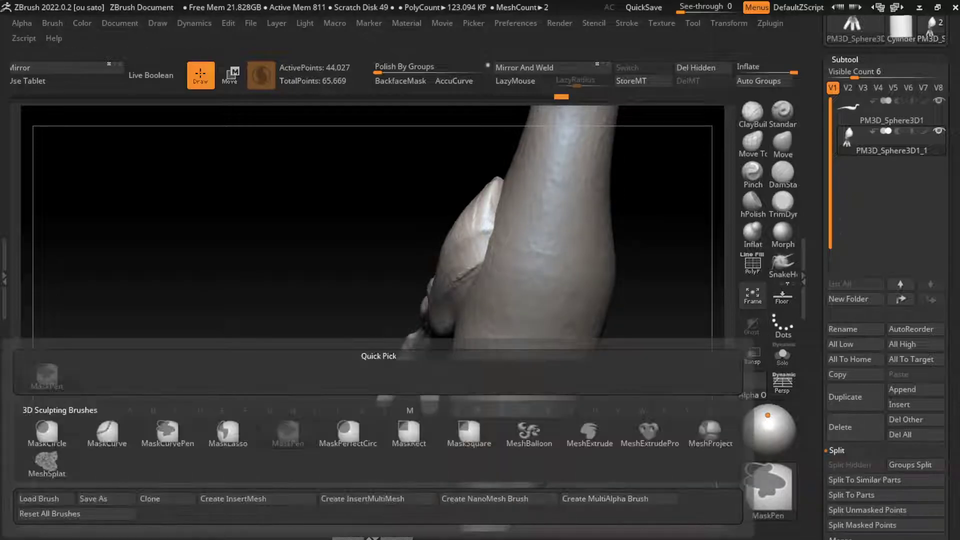
key("l")
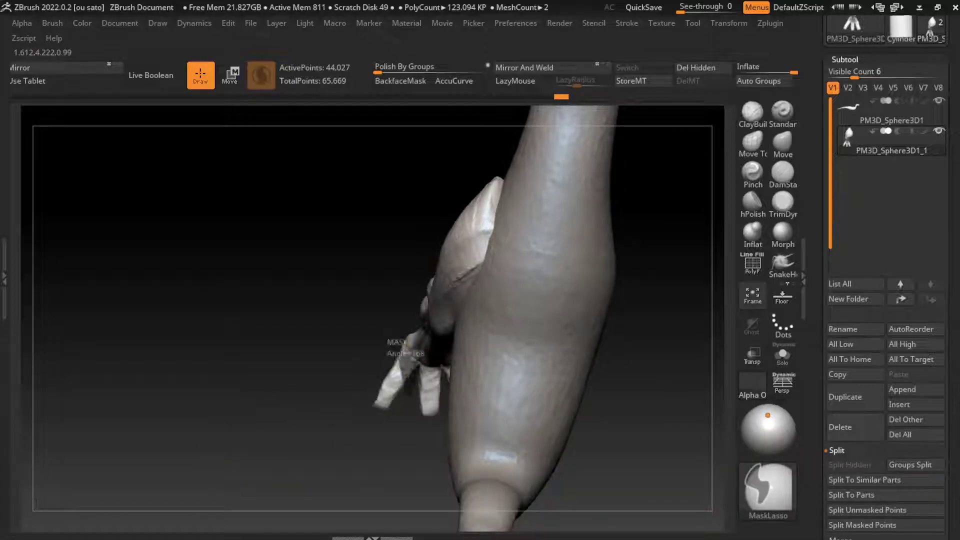
left_click_drag(395, 385, 392, 400, "ctrl")
key("w")
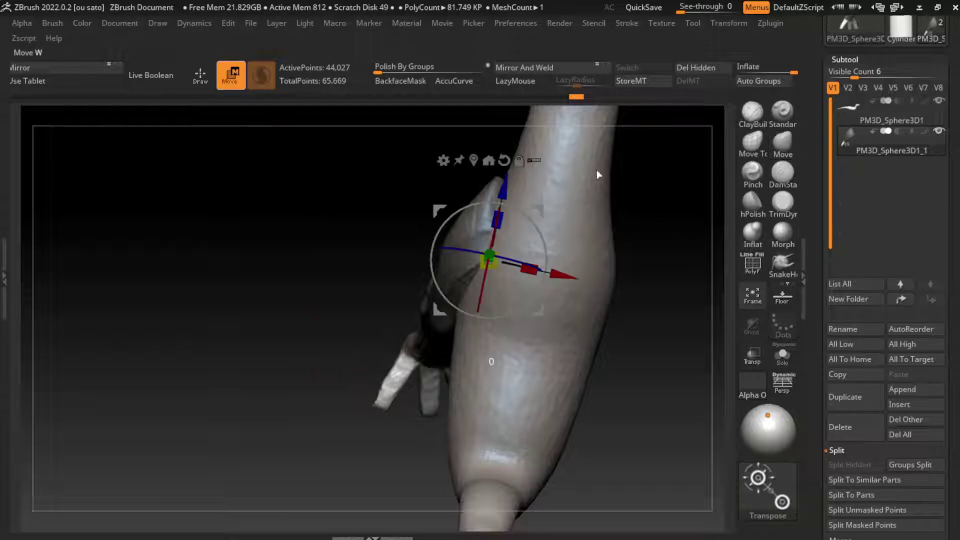
left_click(402, 365, "alt")
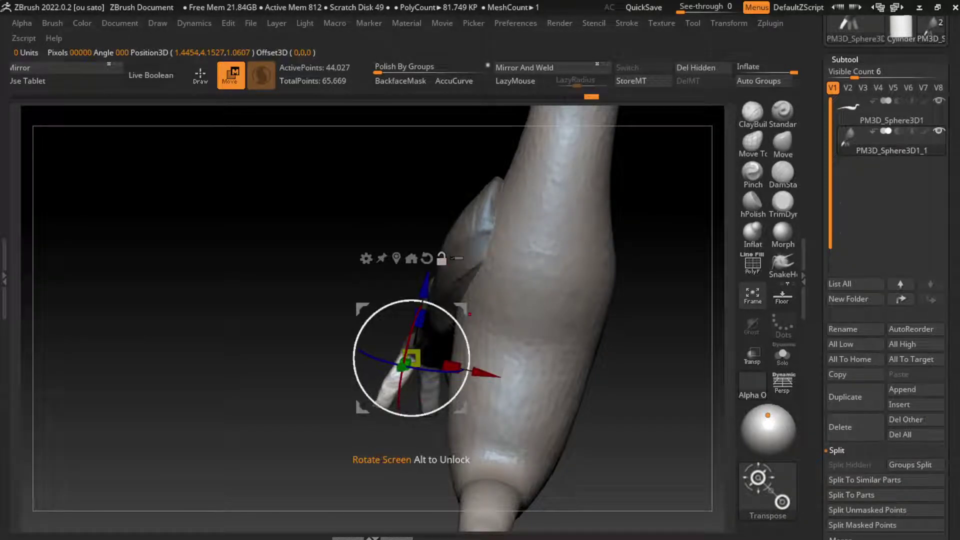
Step: Rotate the masked fingers to a new angle, then return to ClayBuildup sculpting
left_click_drag(402, 322, 411, 310)
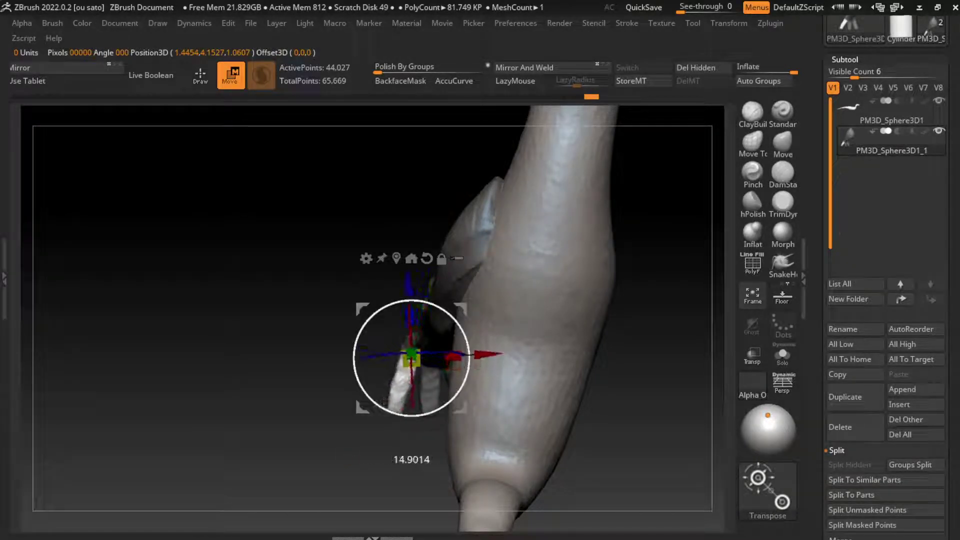
mouse_move(575, 300)
left_mouse_down()
mouse_move(625, 225)
mouse_move(600, 250)
left_mouse_up()
mouse_move(465, 345)
left_mouse_down()
mouse_move(463, 388)
mouse_move(553, 399)
left_mouse_up()
key("q")
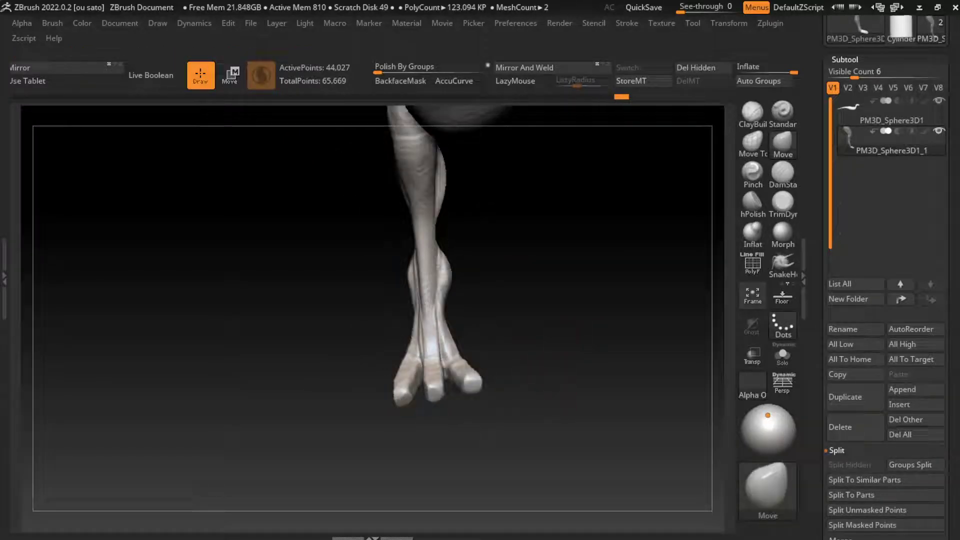
key("b")
key("c")
key("b")
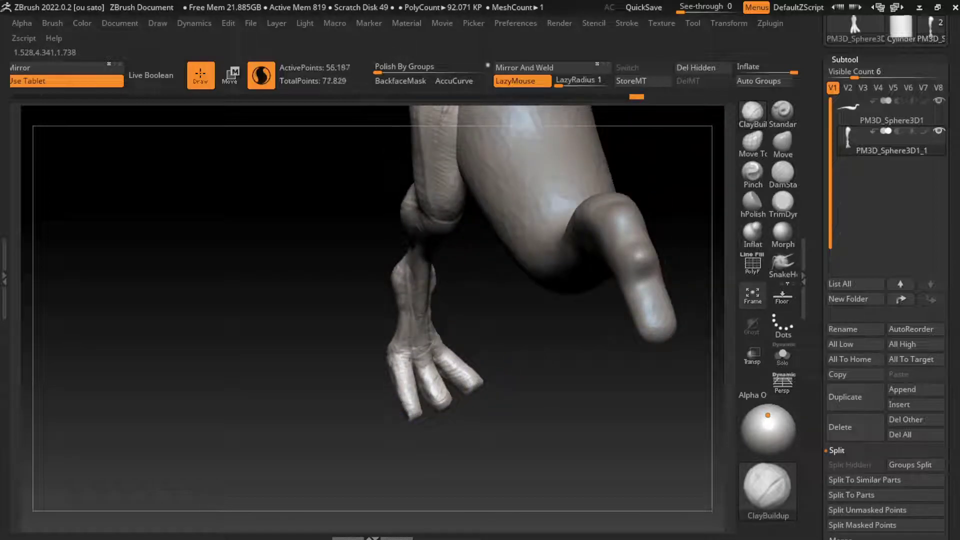
Step: Reshape the lower part of the hand with the Move brush
left_click_drag(402, 359, 406, 348)
left_click_drag(508, 406, 496, 277)
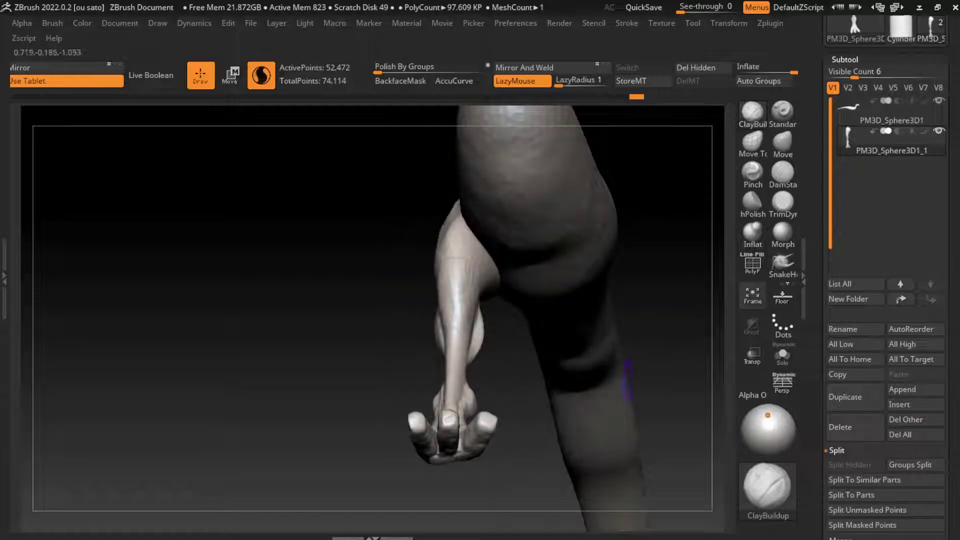
left_click_drag(627, 381, 550, 350)
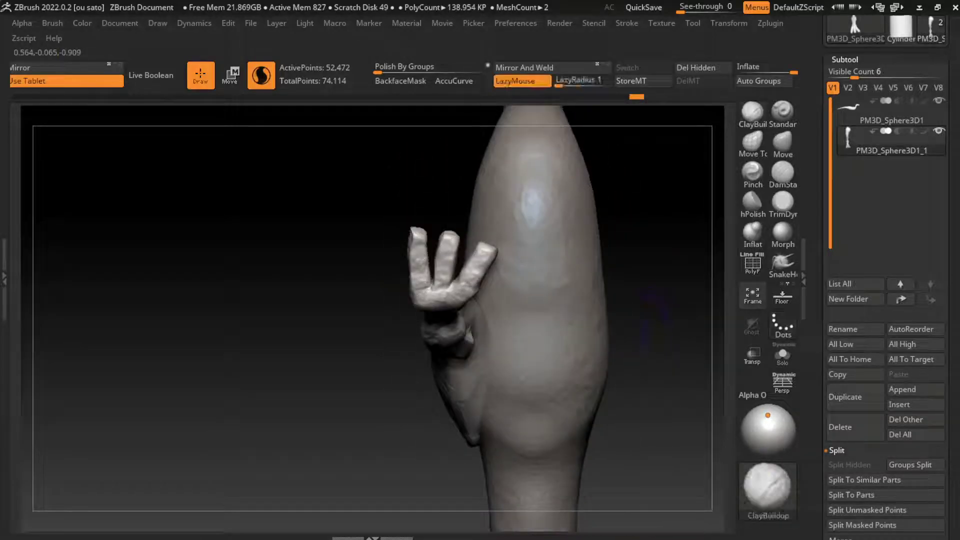
left_click(783, 142)
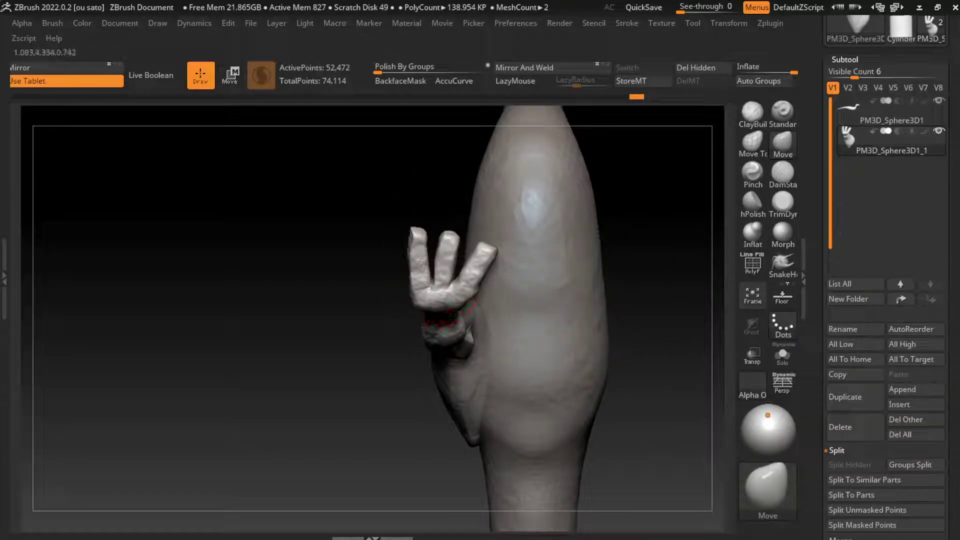
left_click_drag(448, 320, 435, 312)
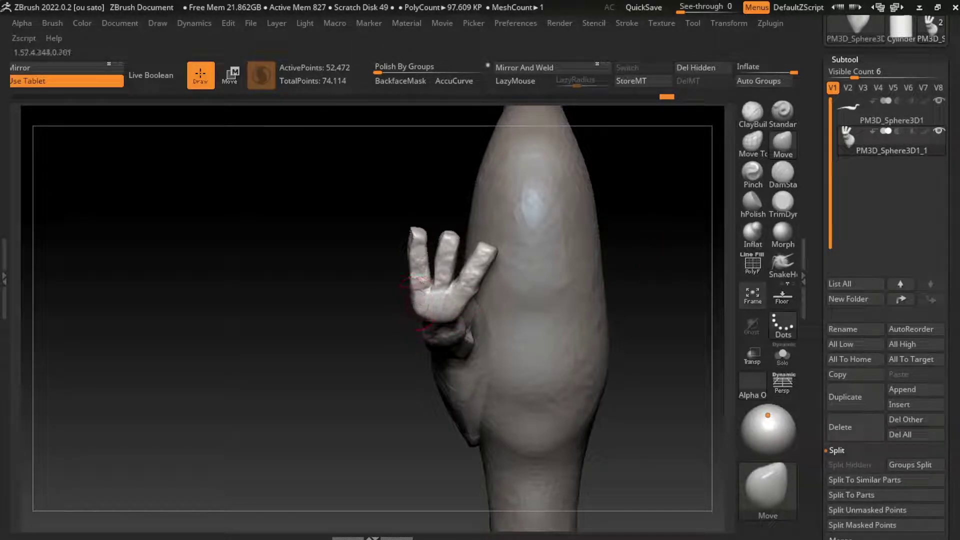
left_click(753, 111)
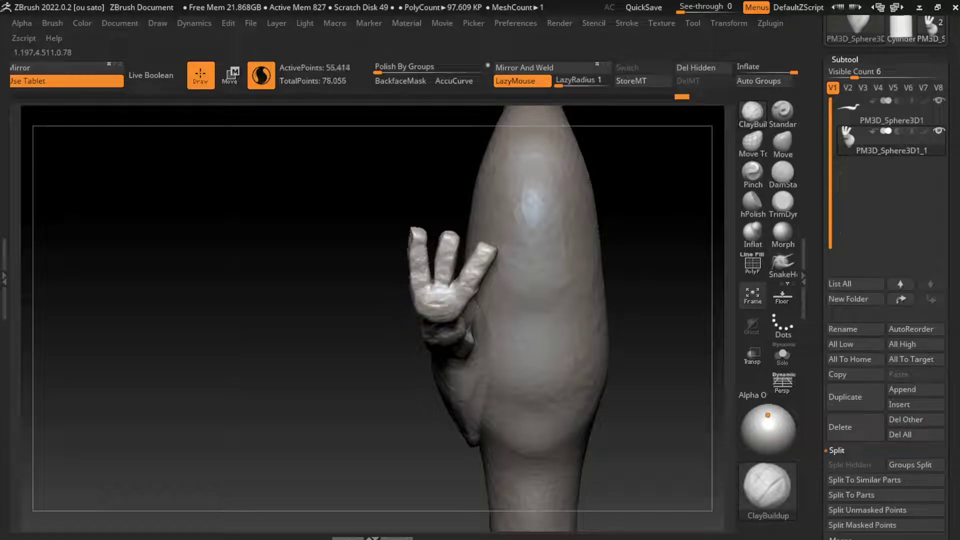
Step: Inflate the middle, index and right fingers so they look fuller and rounder
left_click(752, 233)
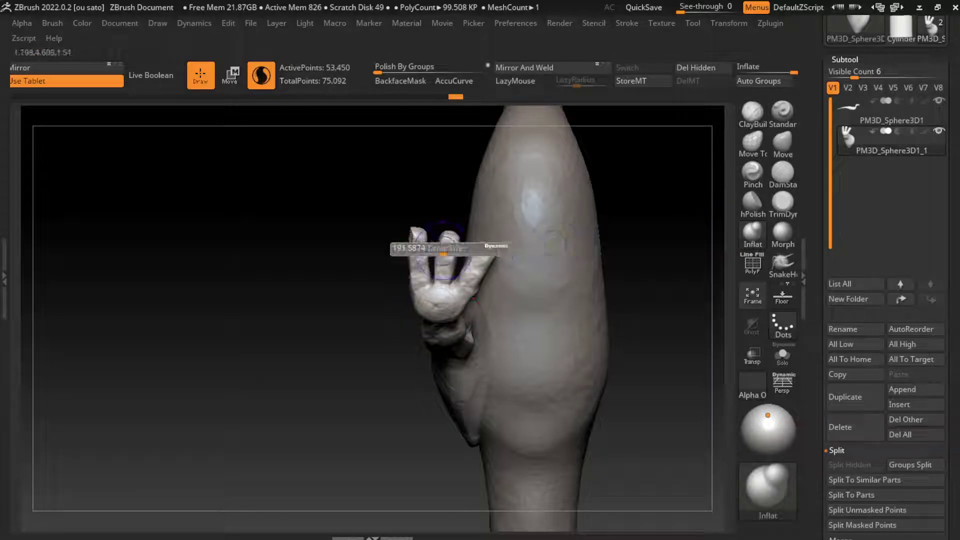
left_click_drag(447, 263, 447, 235)
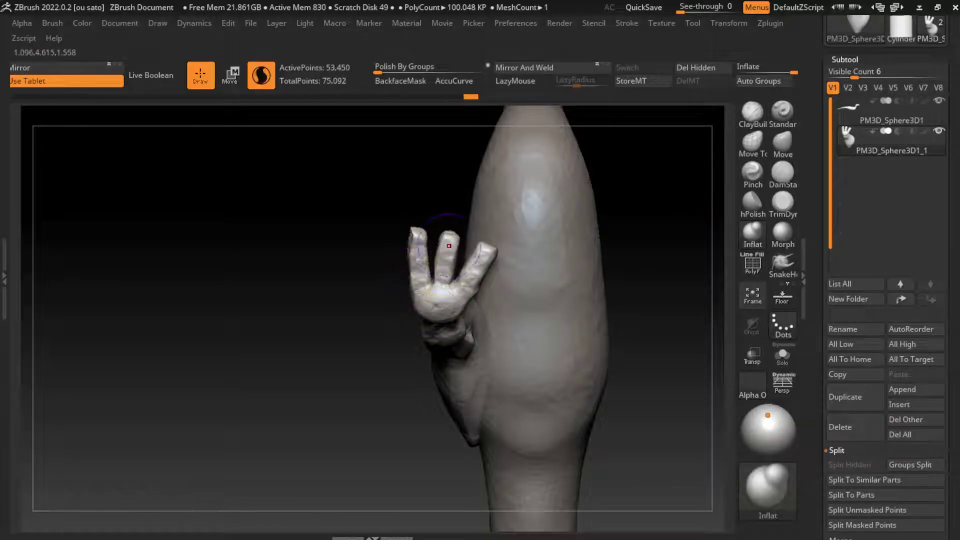
left_click_drag(418, 270, 418, 233)
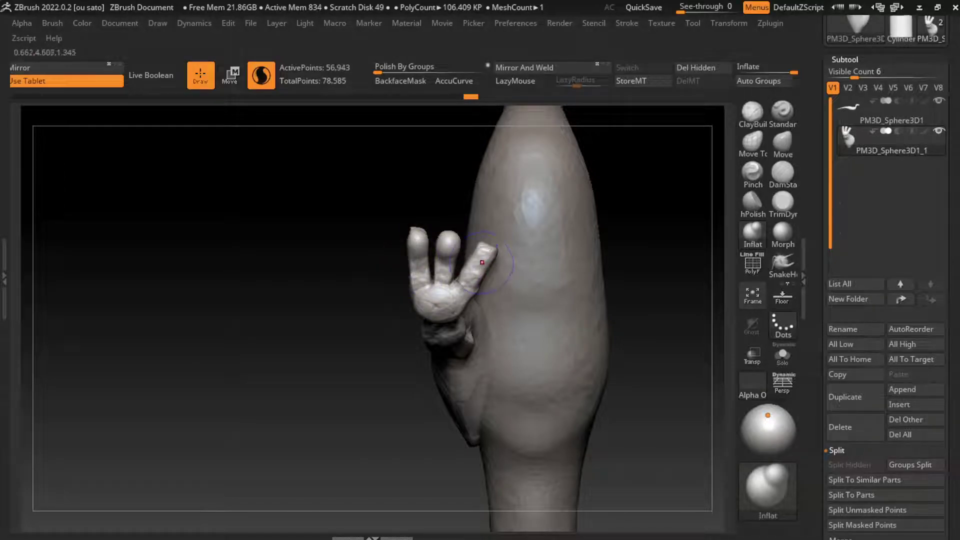
mouse_move(477, 272)
left_mouse_down()
mouse_move(482, 253)
mouse_move(420, 235)
left_mouse_up()
left_click(783, 201)
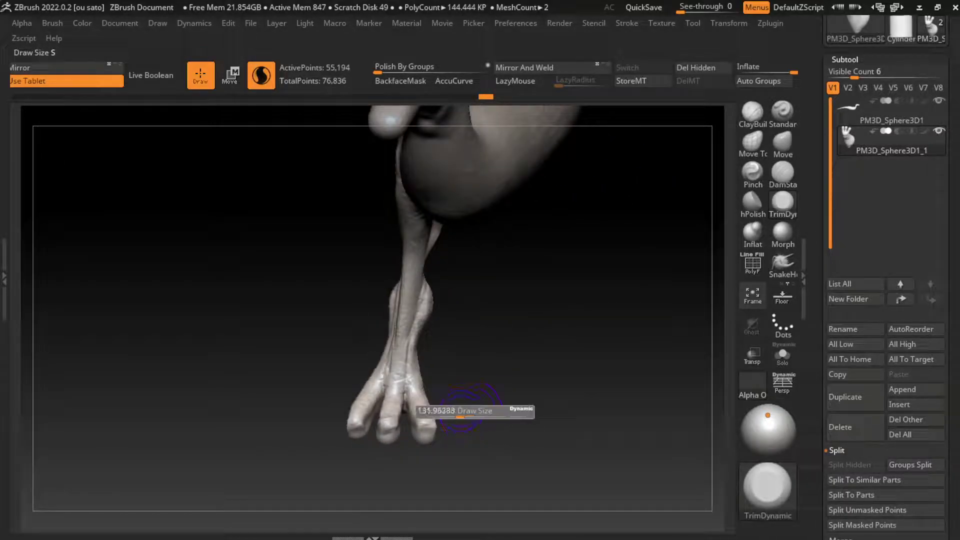
Step: Solo the leg and build up the three toe tips with ClayBuildup
left_click(782, 355)
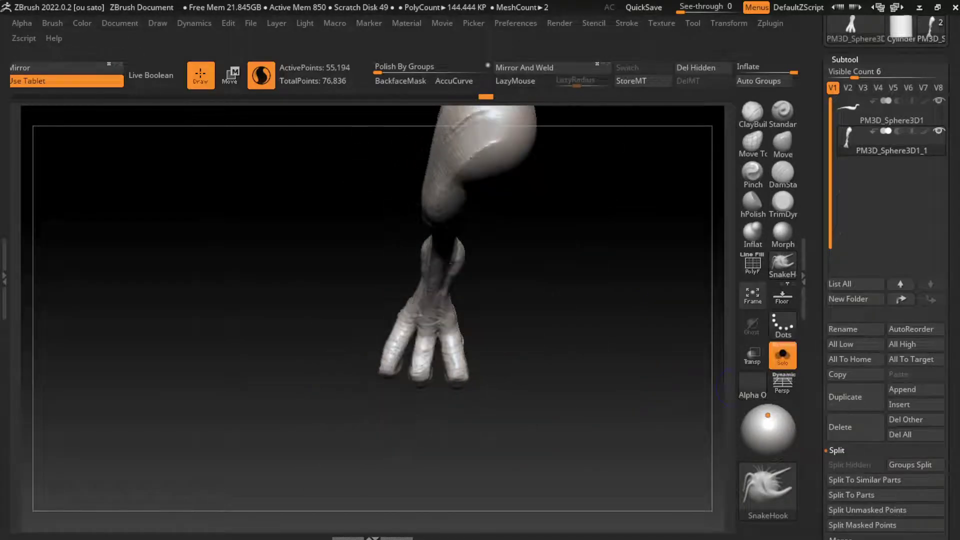
left_click_drag(513, 448, 466, 431)
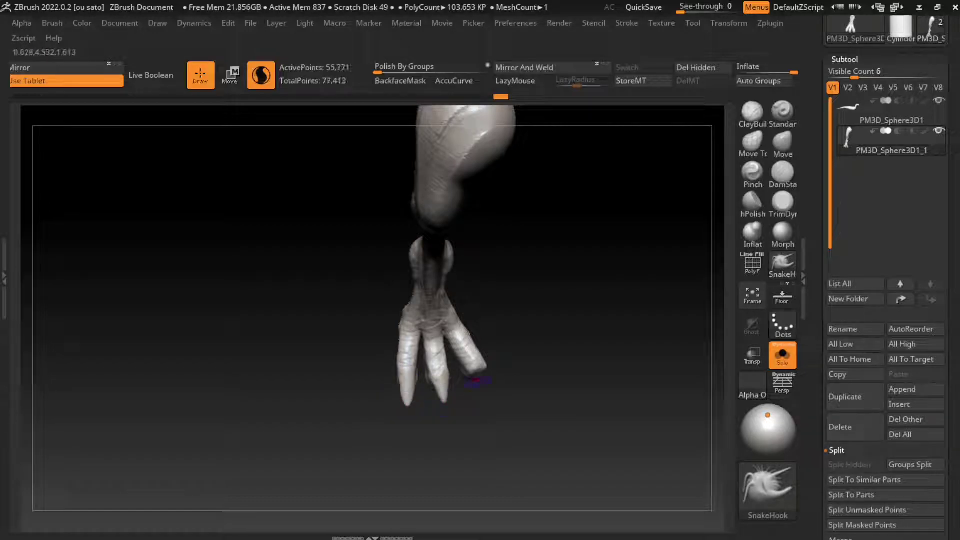
left_click(753, 111)
mouse_move(576, 440)
left_mouse_down()
mouse_move(468, 457)
mouse_move(354, 414)
left_mouse_up()
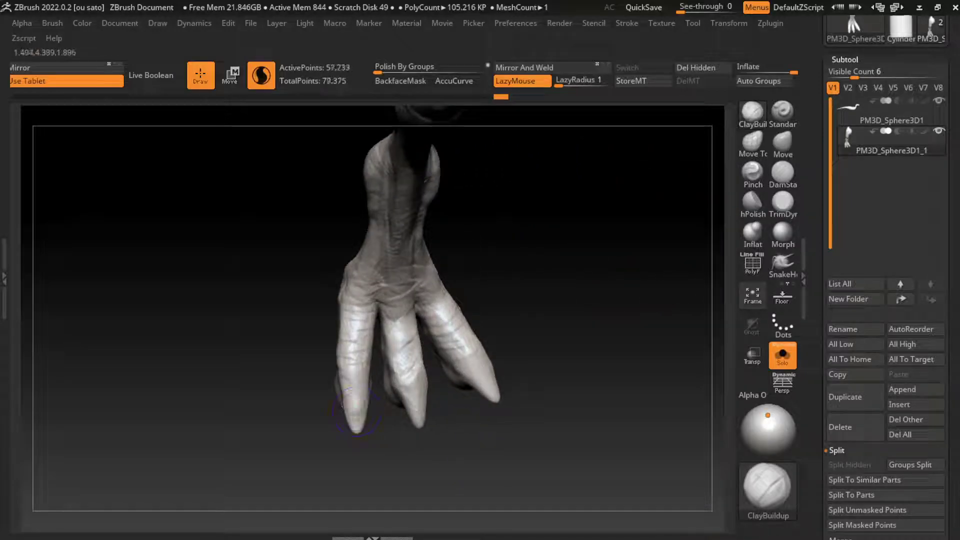
mouse_move(357, 428)
left_mouse_down()
mouse_move(439, 403)
mouse_move(420, 425)
left_mouse_up()
left_click_drag(480, 371, 495, 398)
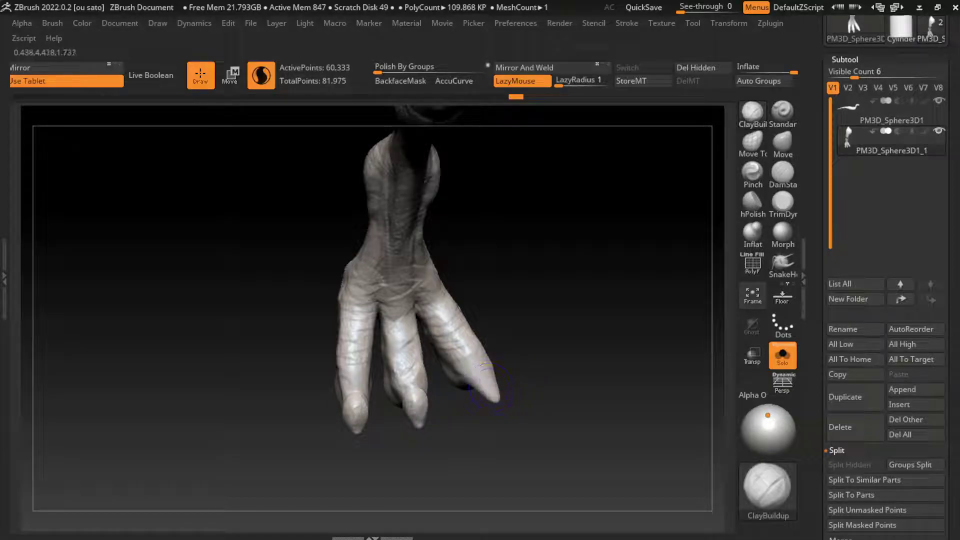
left_click_drag(473, 363, 498, 399)
mouse_move(575, 350)
left_mouse_down()
mouse_move(500, 340)
mouse_move(600, 340)
left_mouse_up()
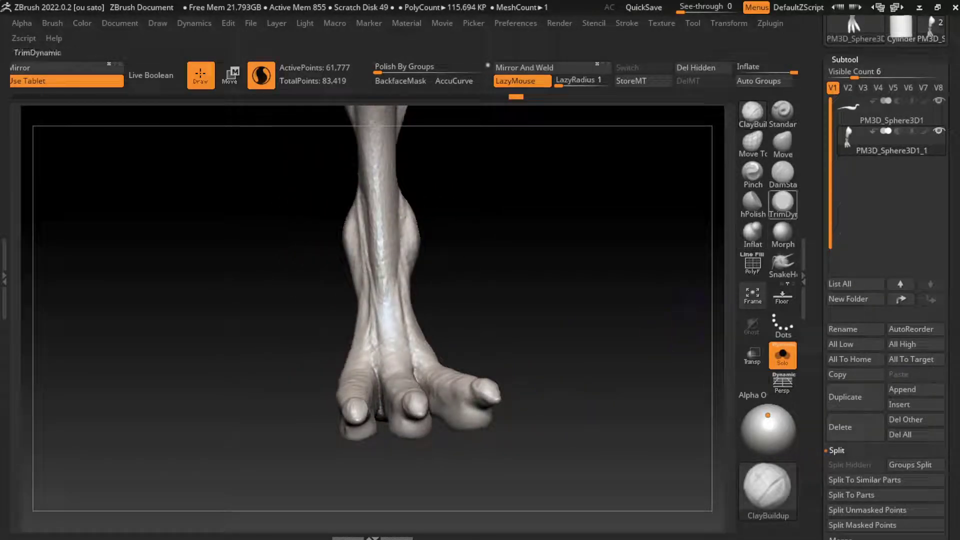
Step: Pull the right, middle and remaining toe tips into pointed claws with SnakeHook
left_click(782, 142)
left_click_drag(575, 395, 550, 395)
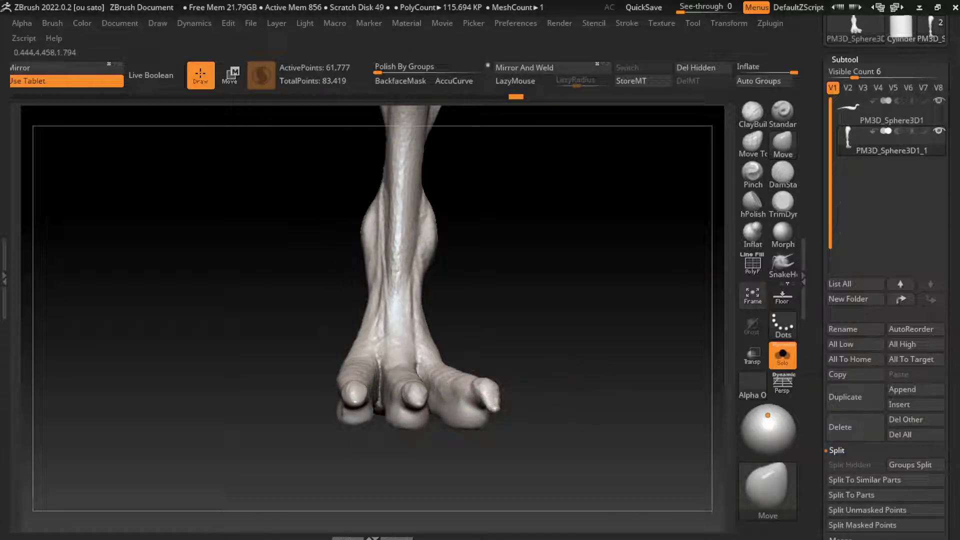
left_click(783, 262)
left_click_drag(487, 397, 495, 413)
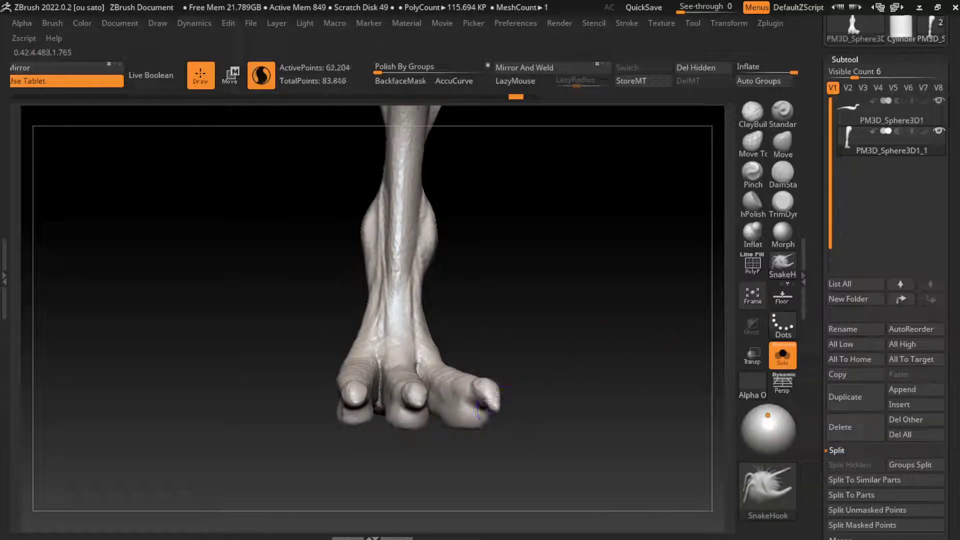
left_click_drag(410, 400, 358, 416)
mouse_move(575, 410)
left_mouse_down()
mouse_move(499, 425)
mouse_move(524, 400)
left_mouse_up()
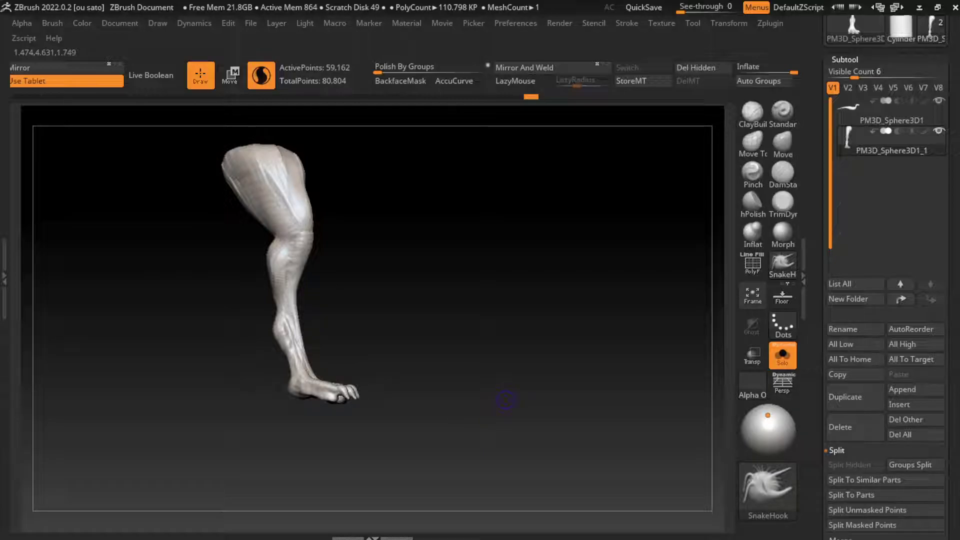
Step: Reshape the foot and smooth the heel surface with the Move brush
mouse_move(486, 403)
left_mouse_down("alt")
mouse_move(470, 432)
mouse_move(495, 415)
left_mouse_up("alt")
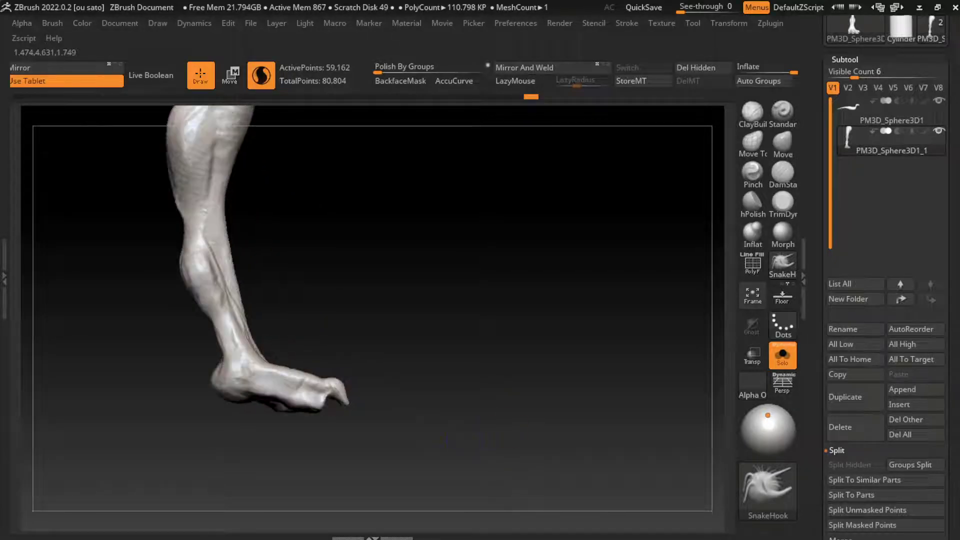
key("s")
left_click(783, 145)
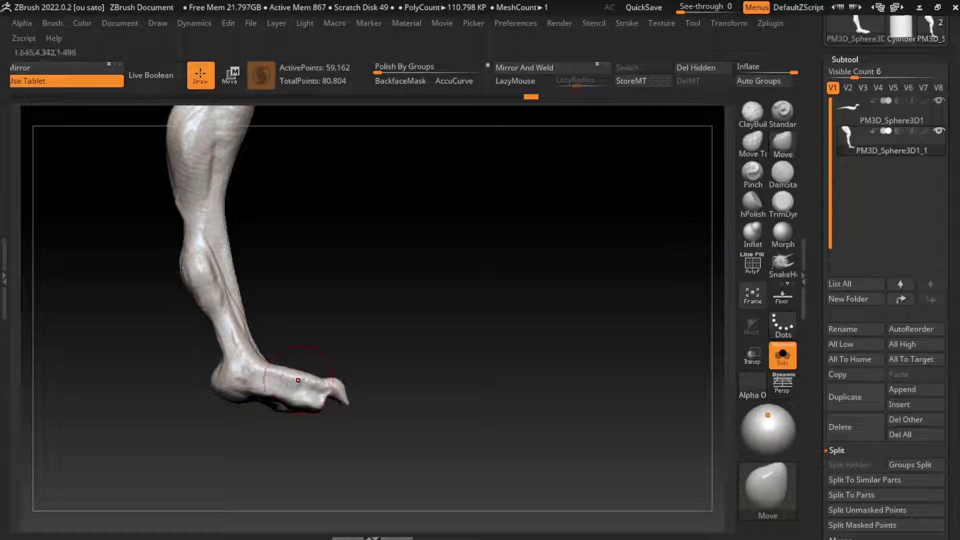
mouse_move(320, 385)
left_mouse_down()
mouse_move(298, 381)
mouse_move(300, 371)
left_mouse_up()
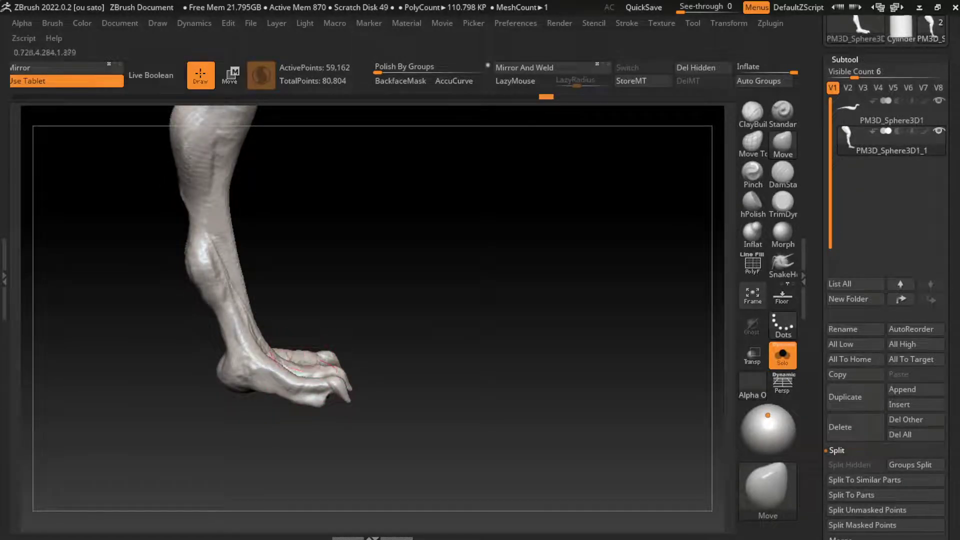
left_click_drag(340, 398, 355, 400)
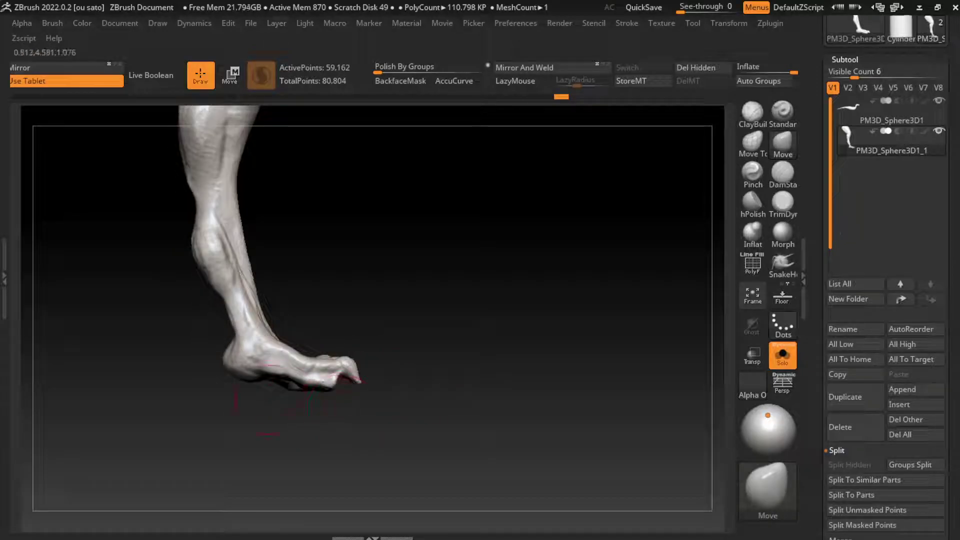
left_click_drag(215, 403, 242, 352)
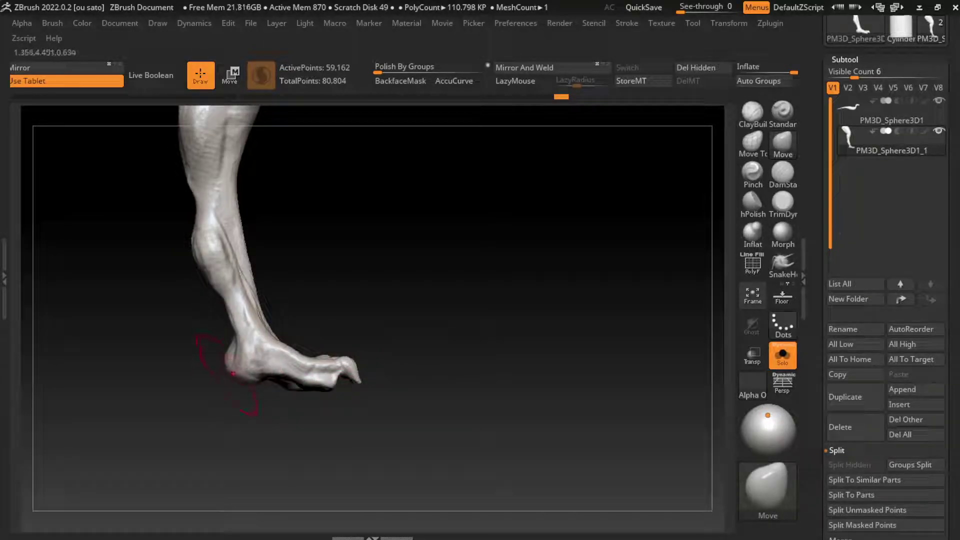
left_click_drag(350, 400, 280, 402)
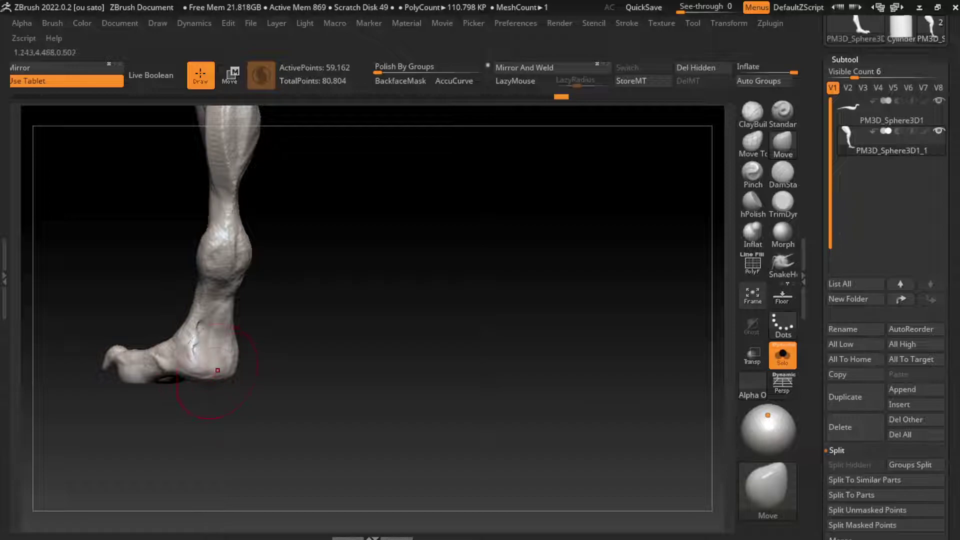
left_click_drag(218, 371, 210, 351, "shift")
mouse_move(270, 373)
left_mouse_down()
mouse_move(298, 370)
mouse_move(300, 385)
left_mouse_up()
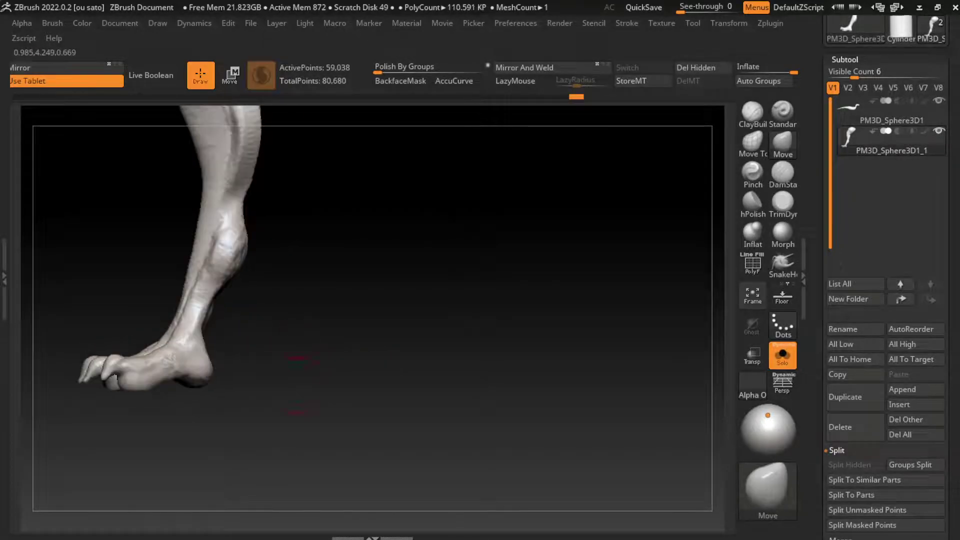
Step: Inspect the leg and heel, zoom out, and turn off Solo
key("b")
key("Escape")
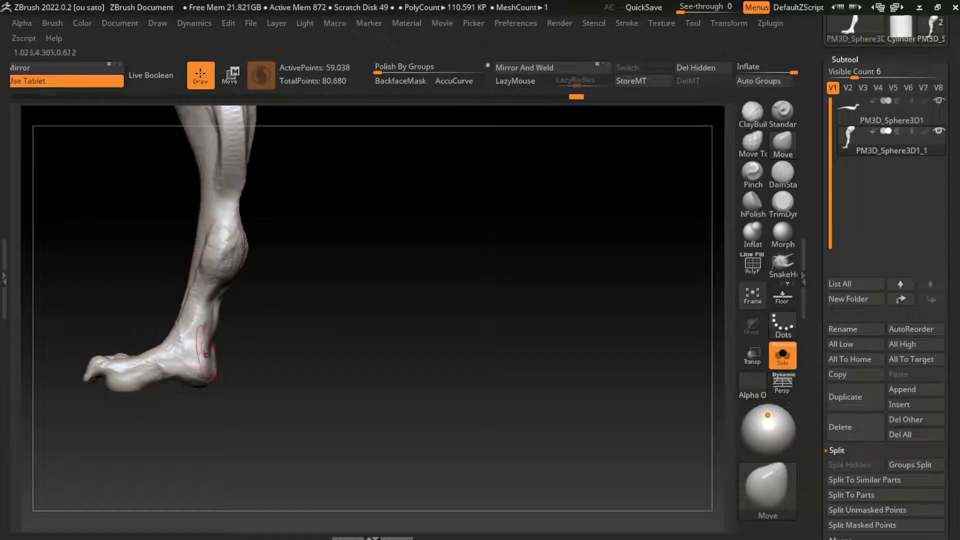
mouse_move(300, 386)
left_mouse_down()
mouse_move(350, 380)
mouse_move(210, 403)
left_mouse_up()
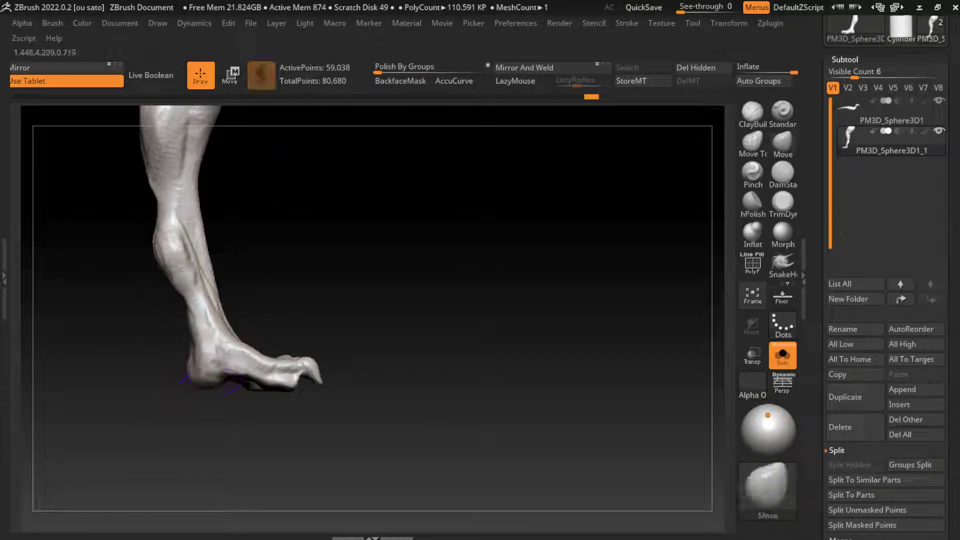
left_click_drag(198, 330, 191, 390, "ctrl+alt+shift")
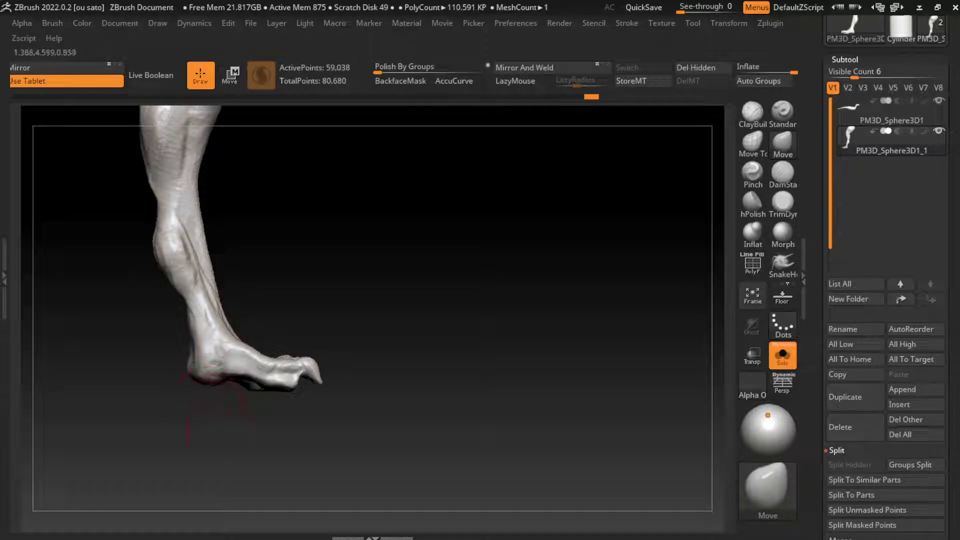
left_click_drag(450, 400, 475, 350)
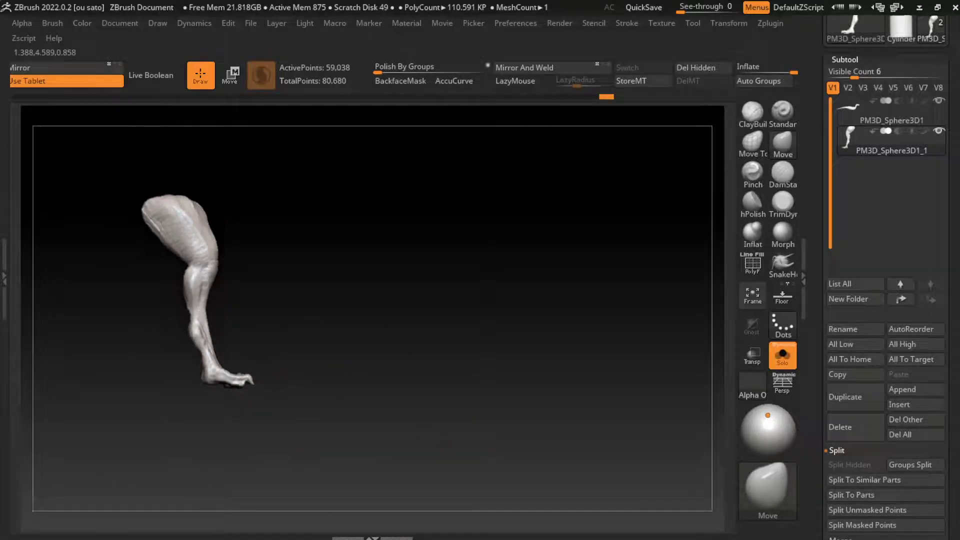
left_click(783, 355)
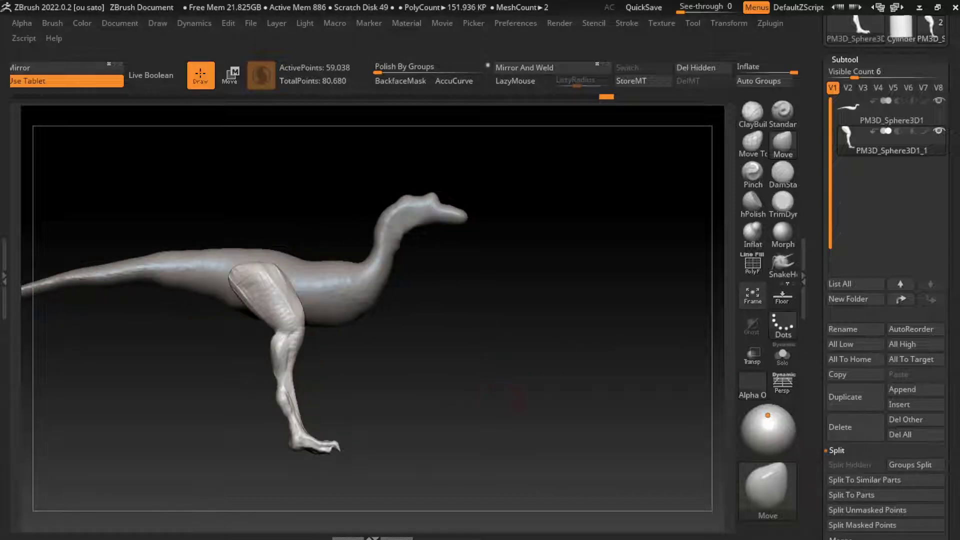
Step: Append a Sphere3D subtool and scale it into place on the dinosaur's chest
left_click(899, 389)
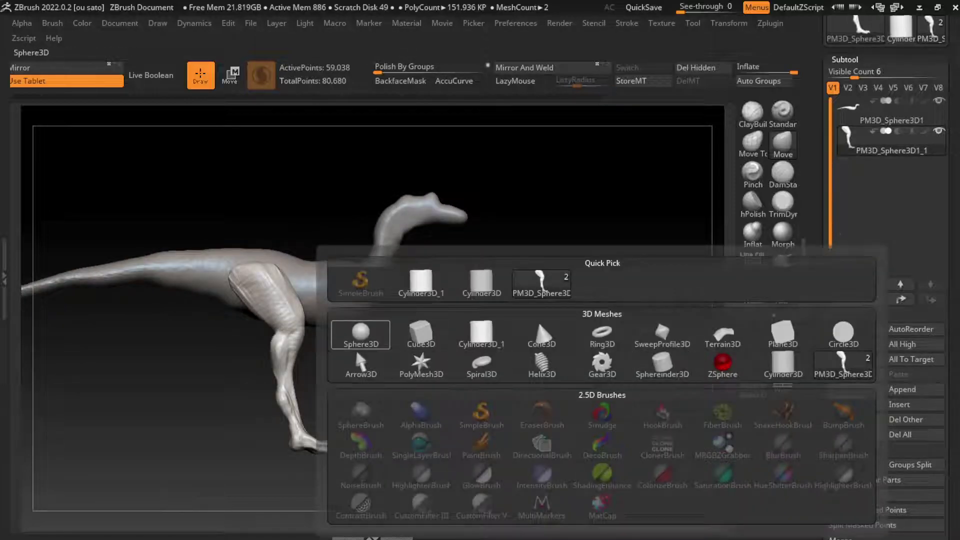
left_click(356, 347)
key("w")
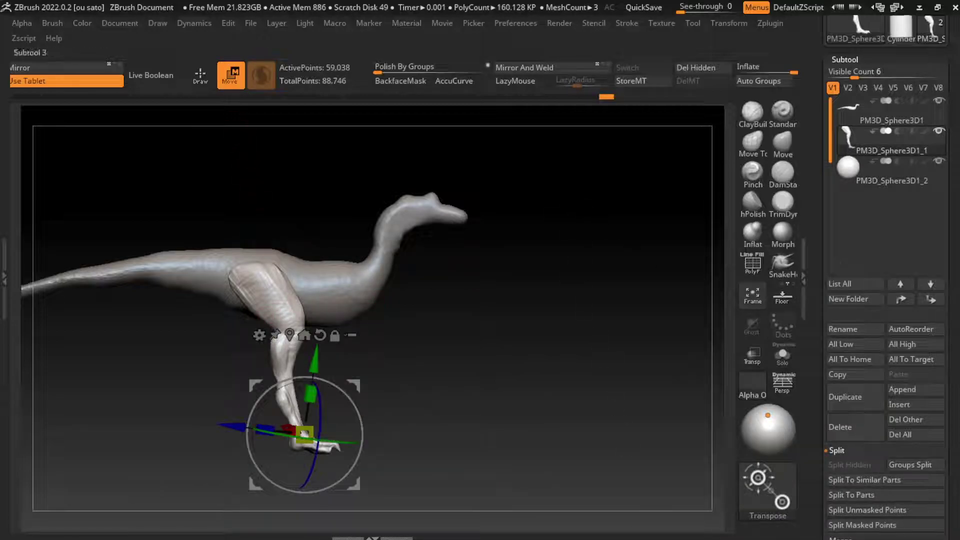
left_click(892, 178)
left_click_drag(379, 285, 378, 286)
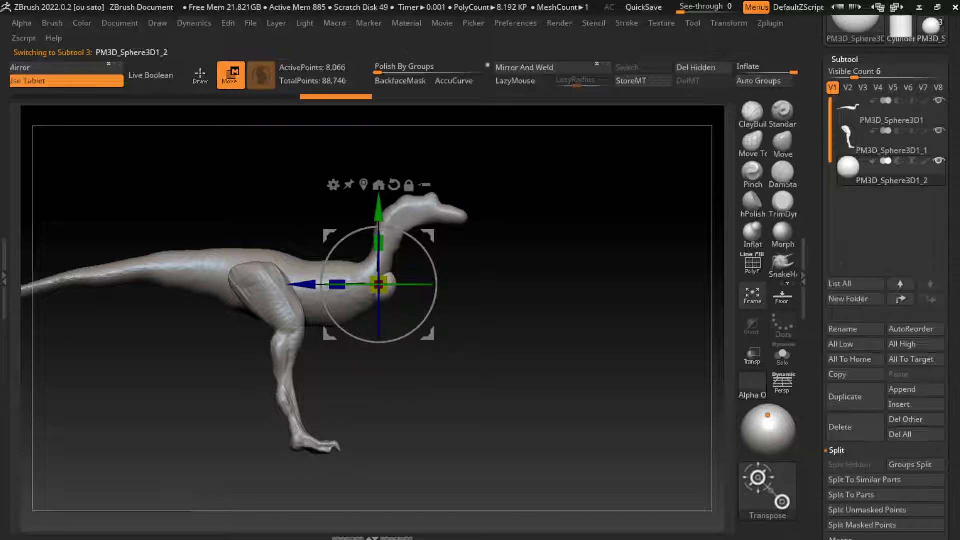
mouse_move(500, 325)
left_mouse_down()
mouse_move(590, 325)
mouse_move(495, 325)
left_mouse_up()
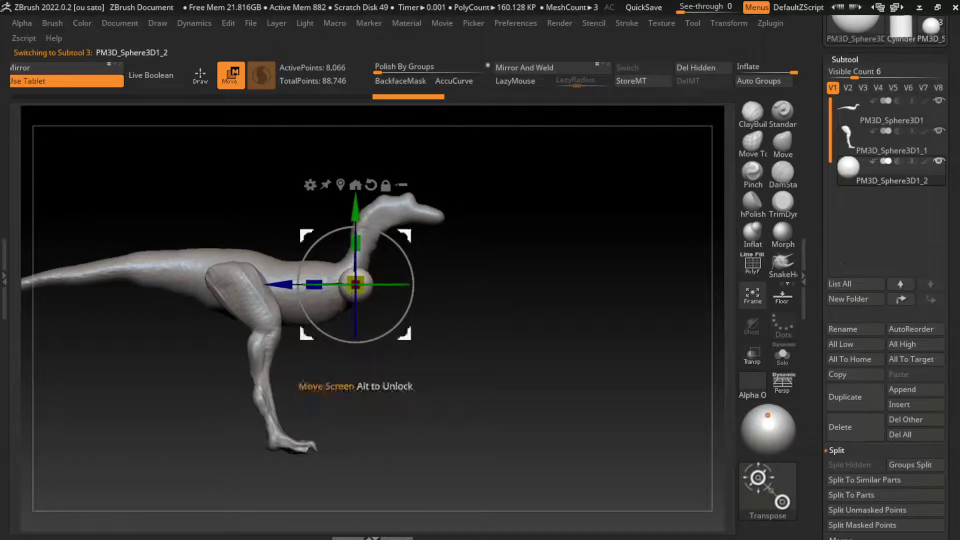
left_click_drag(331, 297, 332, 299)
scroll(331, 297, "up", 2)
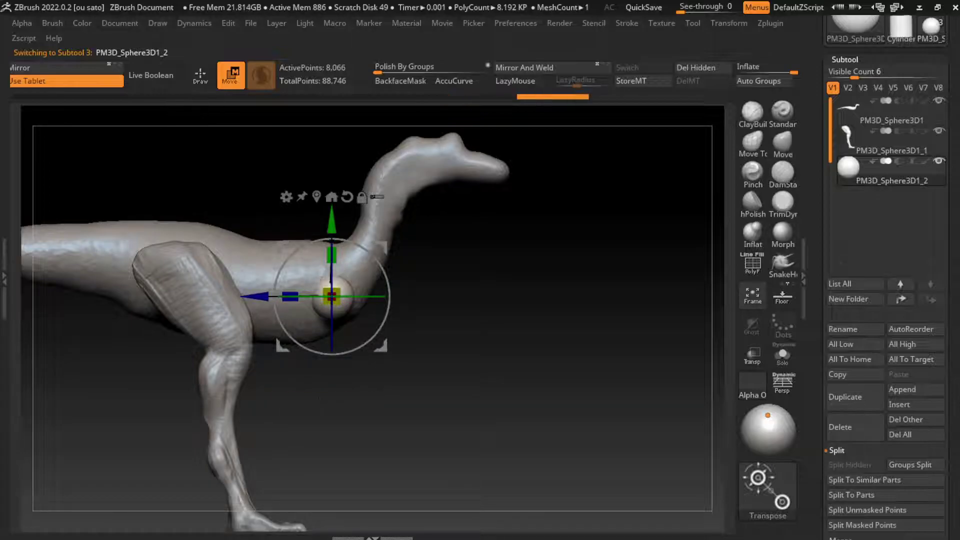
mouse_move(500, 326)
left_mouse_down()
mouse_move(590, 325)
mouse_move(500, 325)
left_mouse_up()
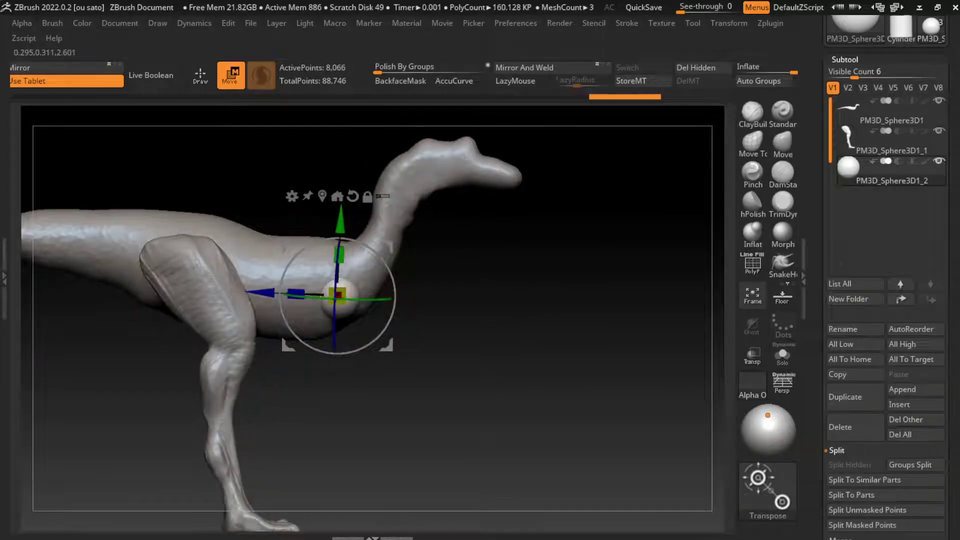
Step: Pull the chest sphere downward into a limb with SnakeHook
left_click(783, 262)
key("s")
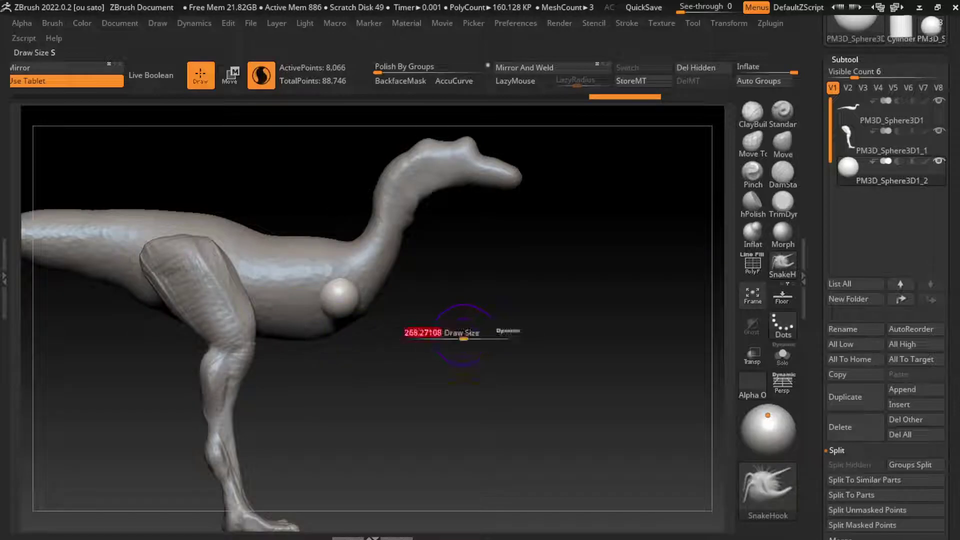
left_click_drag(336, 294, 332, 259)
key("ctrl+z")
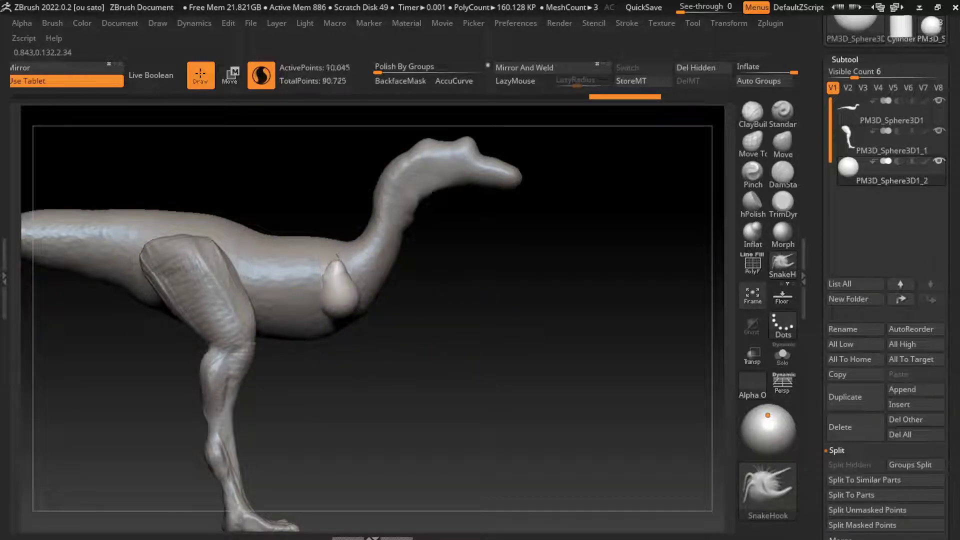
key("ctrl+z")
key("ctrl+z")
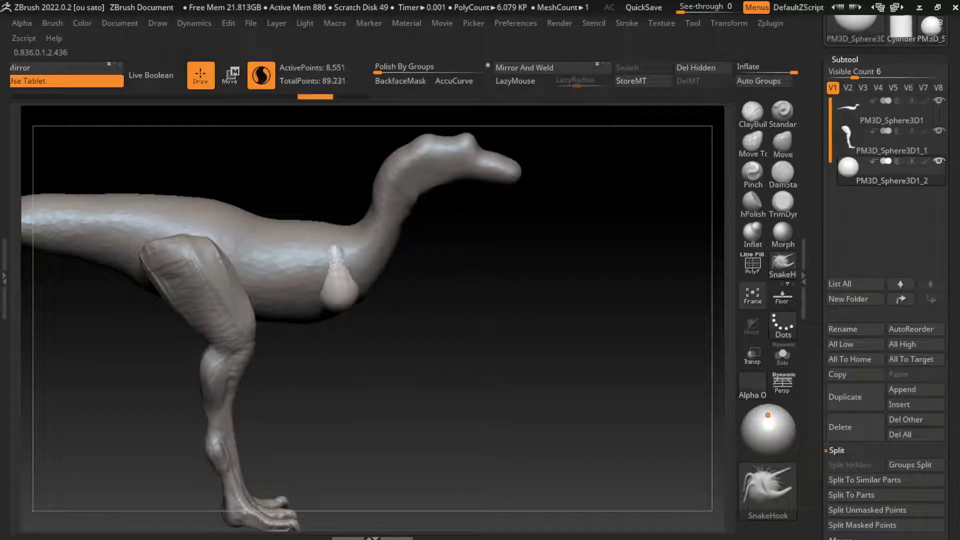
key("ctrl+shift+z")
key("ctrl+shift+z")
key("ctrl+shift+z")
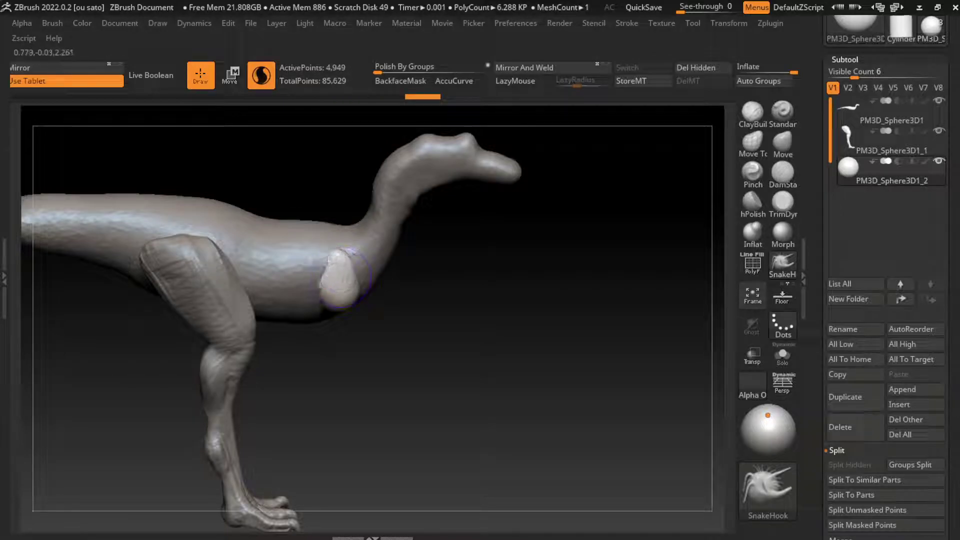
key("ctrl+shift+z")
key("ctrl+shift+z")
key("ctrl+shift+z")
key("ctrl+shift+z")
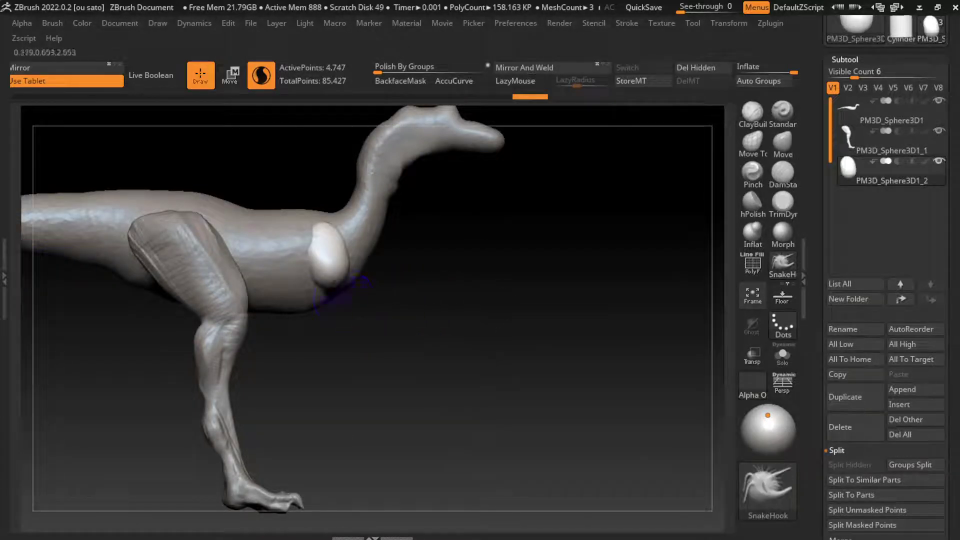
left_click_drag(330, 281, 327, 320)
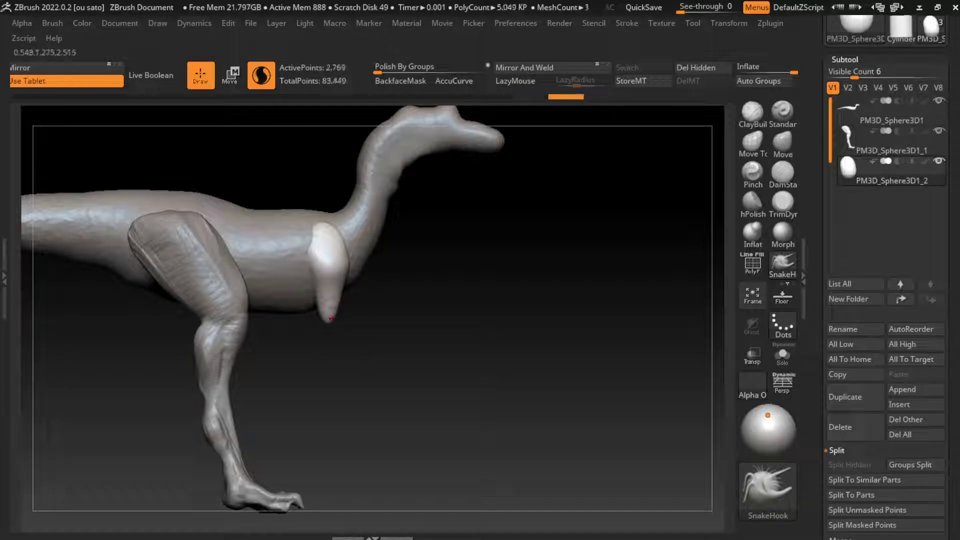
Step: Build up the bottom of the limb with ClayBuildup and LazyMouse on
key("b")
key("c")
key("b")
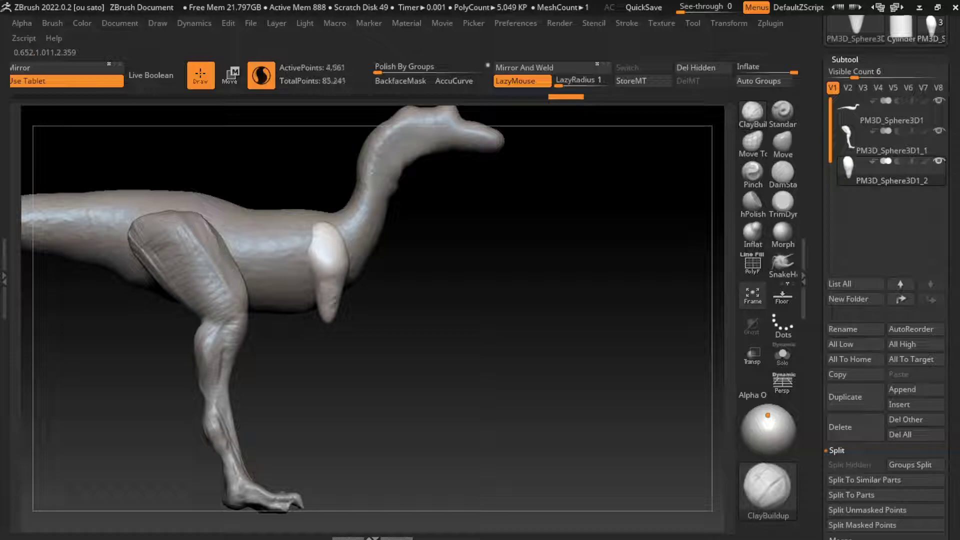
left_click_drag(330, 280, 328, 321)
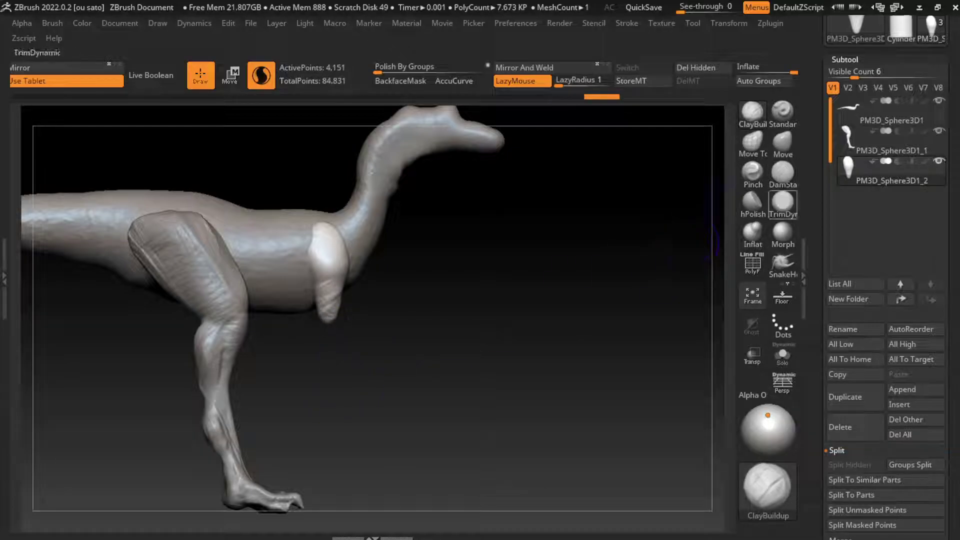
left_click(753, 232)
left_click_drag(600, 325, 396, 343)
Step: Pull the limb's bottom out into a slender pointed tip
key("b")
key("s")
key("h")
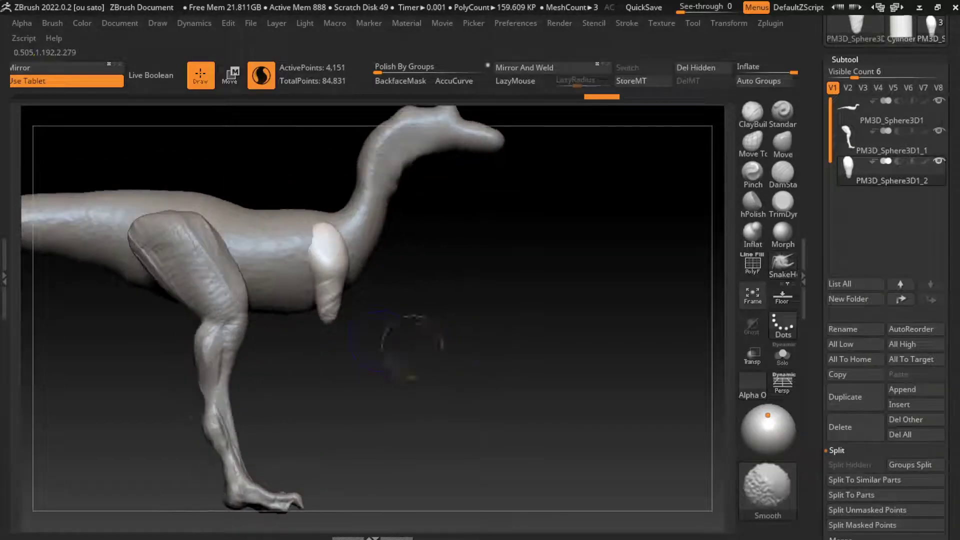
left_click_drag(334, 315, 368, 333)
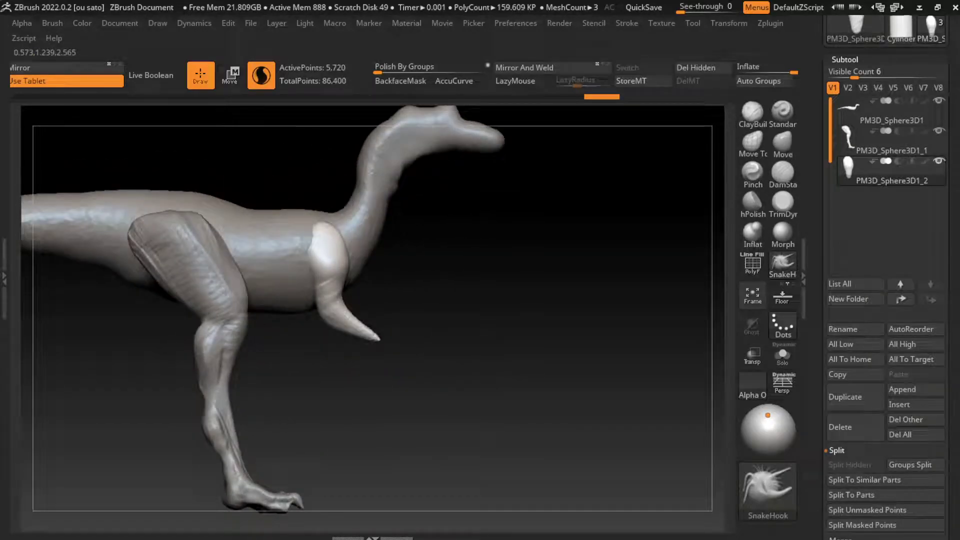
key("ctrl+z")
left_click_drag(331, 300, 376, 348)
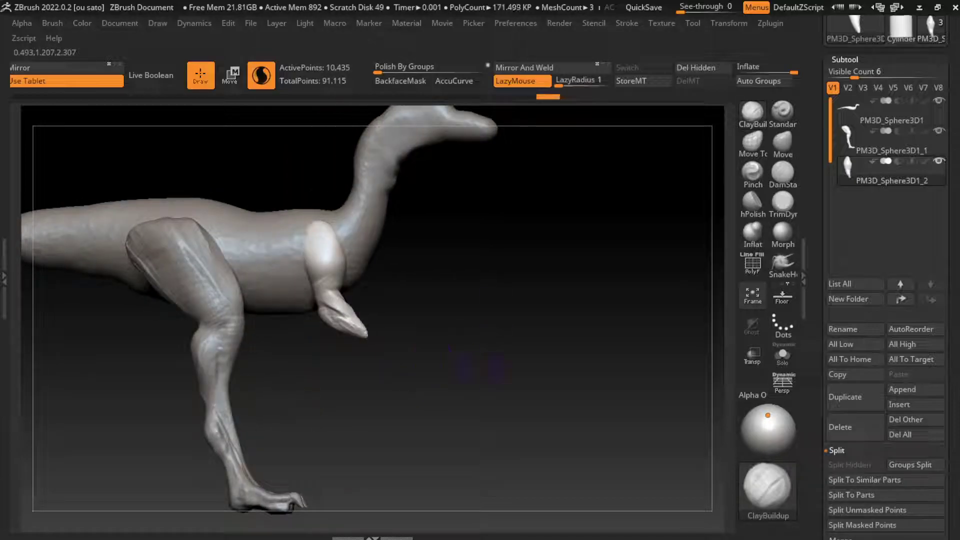
left_click_drag(434, 360, 575, 360)
left_click(783, 265)
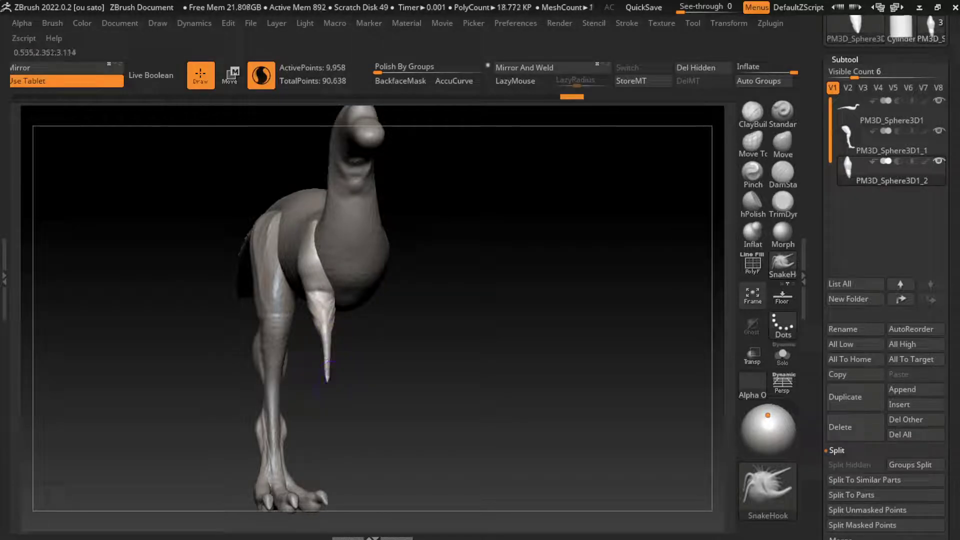
Step: Sculpt the forelimb tip into a claw with small strokes
mouse_move(501, 400)
left_mouse_down()
mouse_move(368, 400)
mouse_move(345, 375)
left_mouse_up()
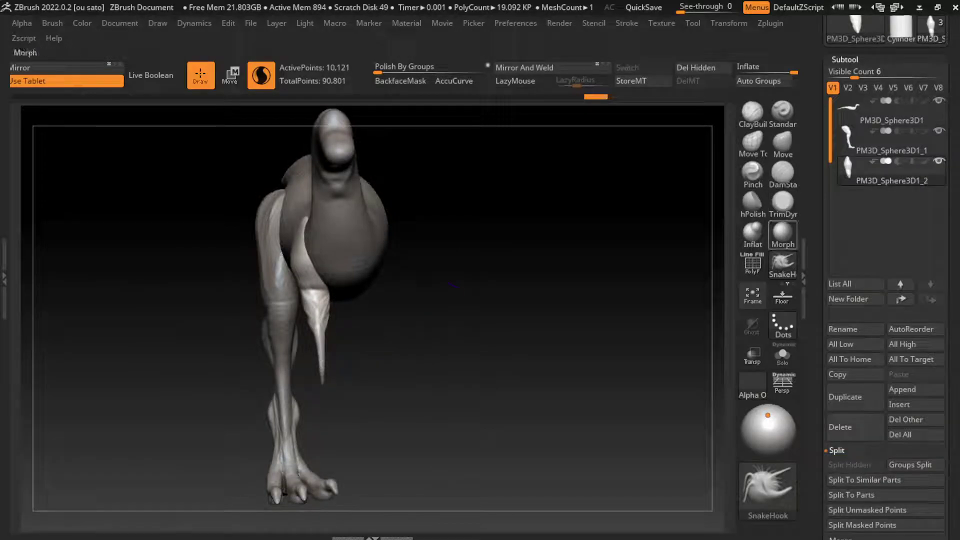
key("shift")
mouse_move(318, 332)
left_mouse_down()
mouse_move(321, 368)
mouse_move(364, 286)
left_mouse_up()
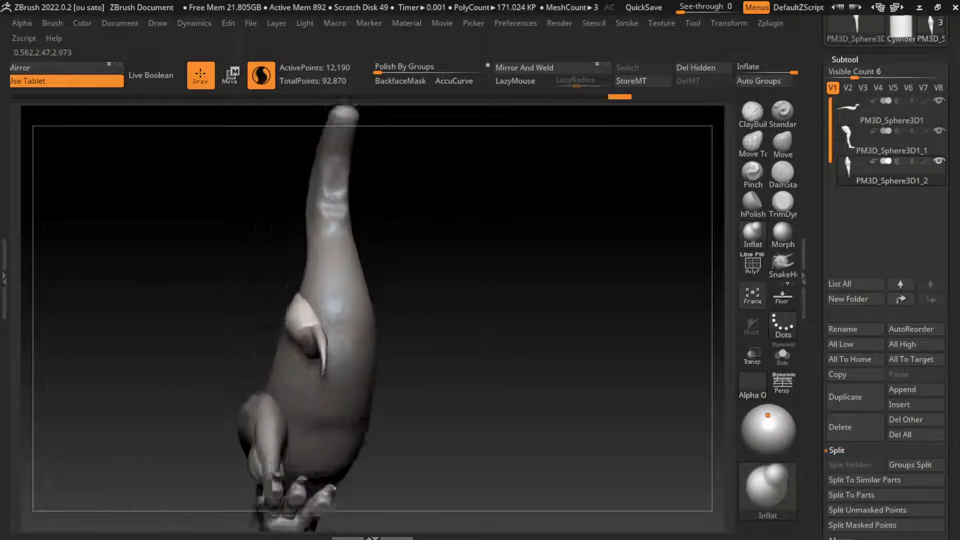
left_click_drag(324, 368, 326, 378)
left_click_drag(350, 395, 410, 431)
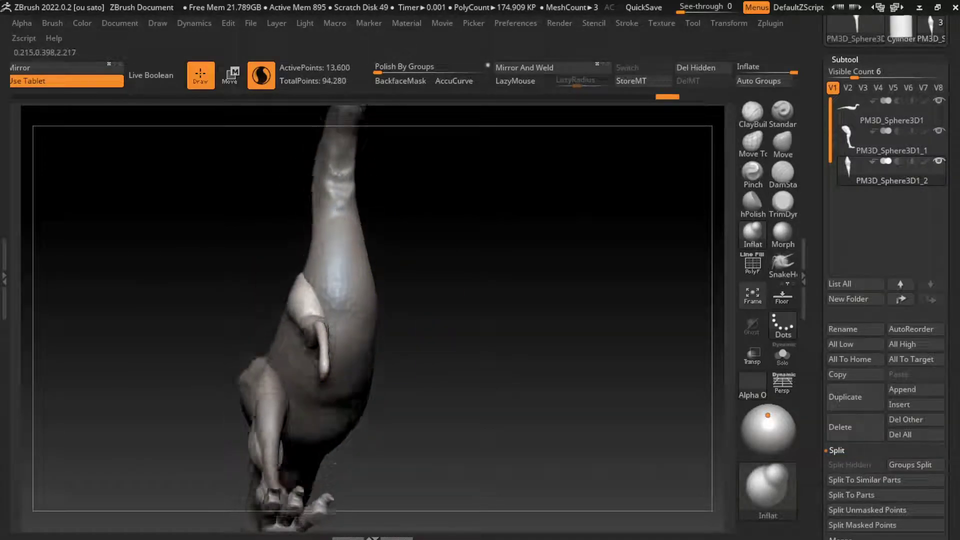
Step: Step through the undo history to reach the hand with pulled-out finger prongs
key("ctrl+z")
key("ctrl+z")
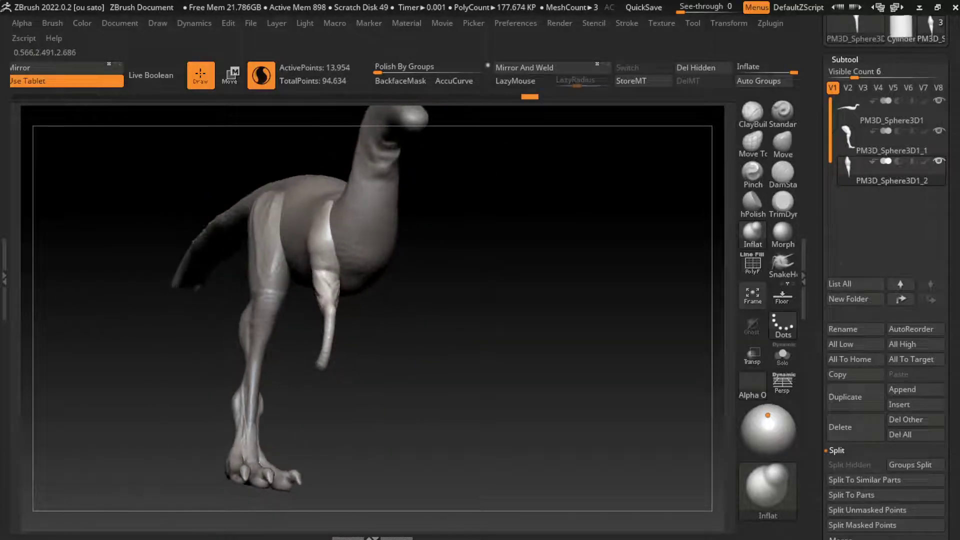
key("ctrl+z")
key("ctrl+shift+z")
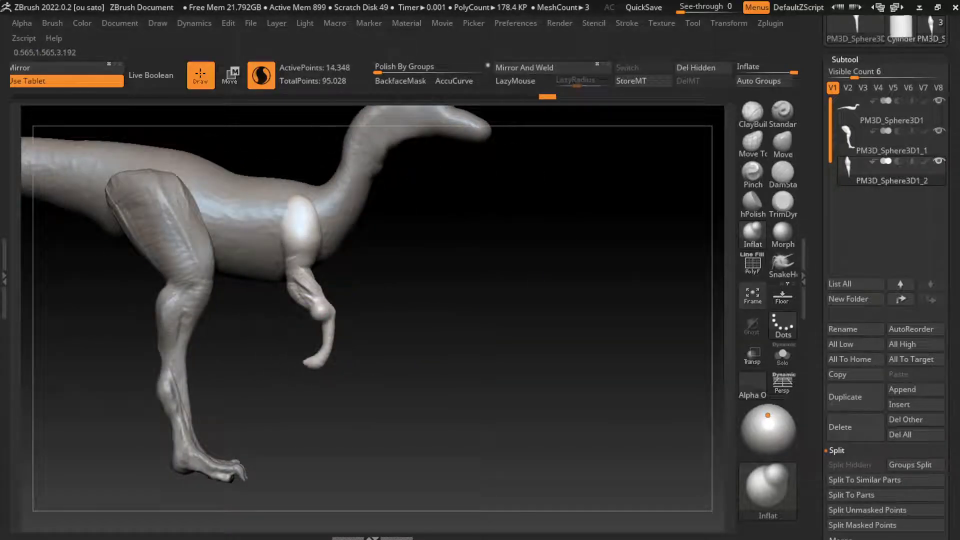
left_click_drag(350, 380, 328, 315)
key("ctrl+shift+z")
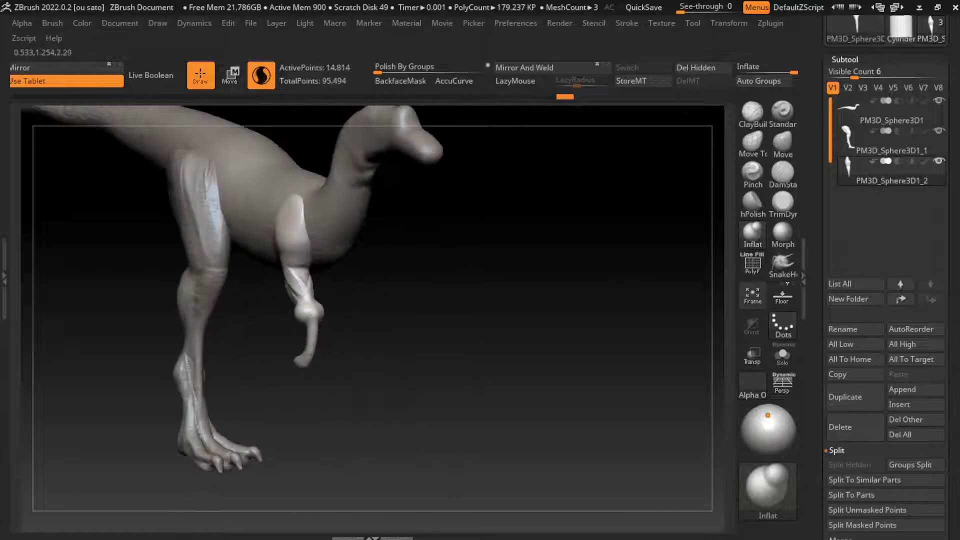
key("ctrl+shift+z")
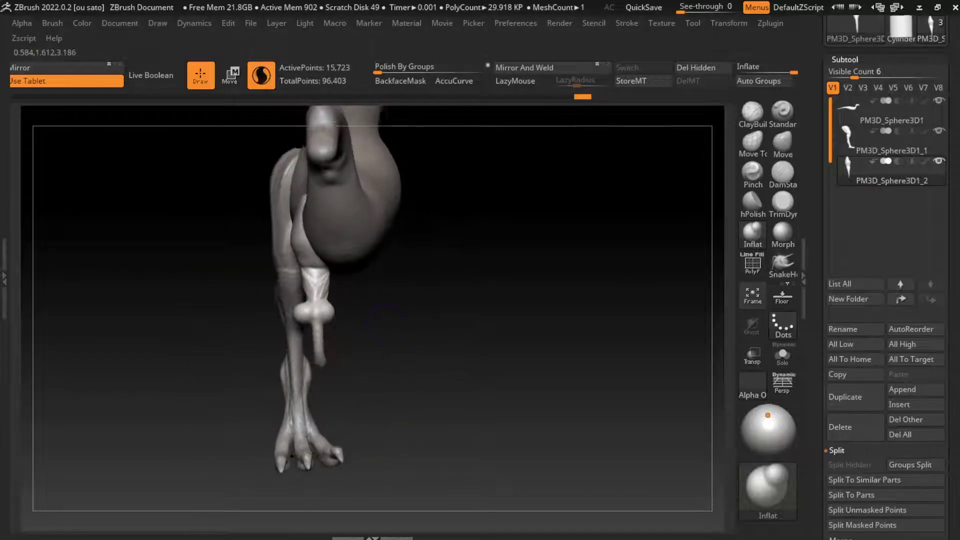
key("ctrl+shift+z")
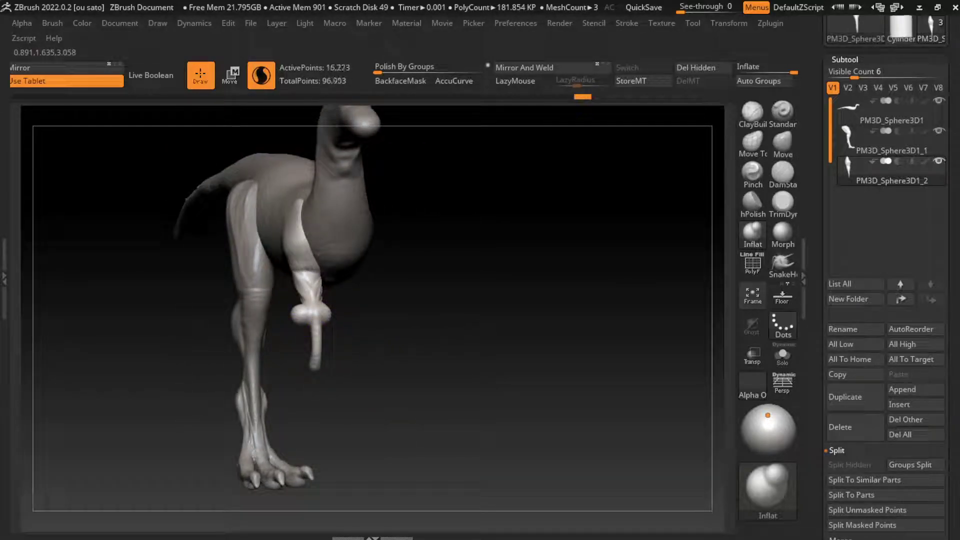
key("ctrl+shift+z")
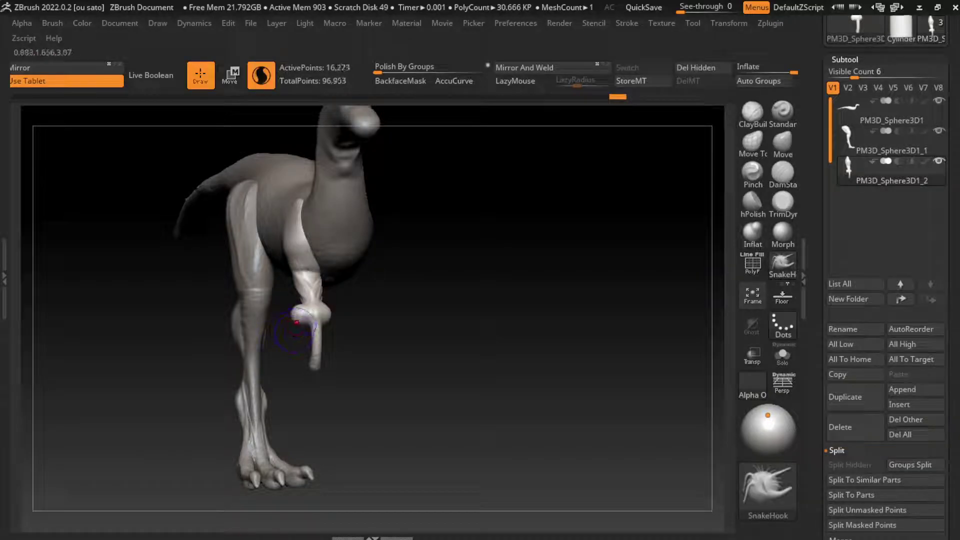
key("ctrl+z")
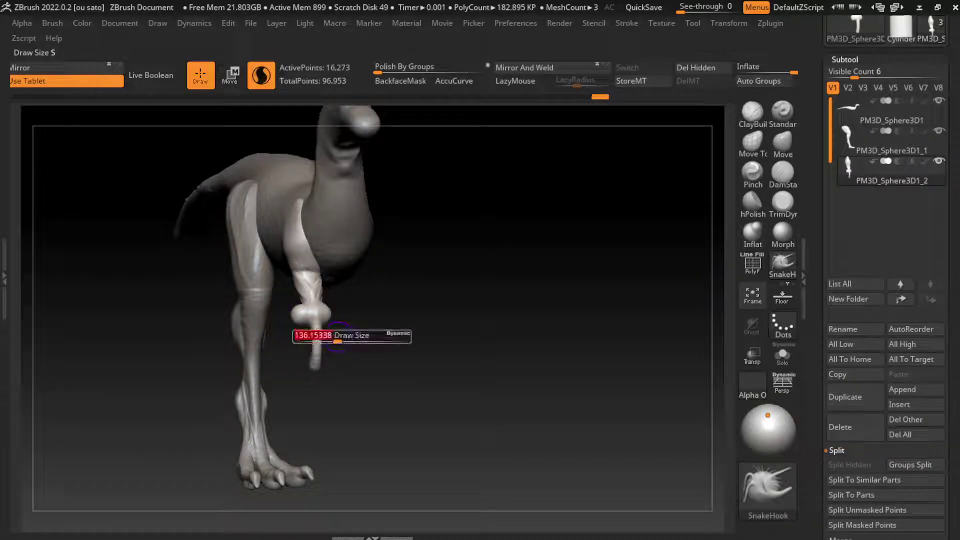
key("ctrl+shift+z")
key("ctrl+shift+z")
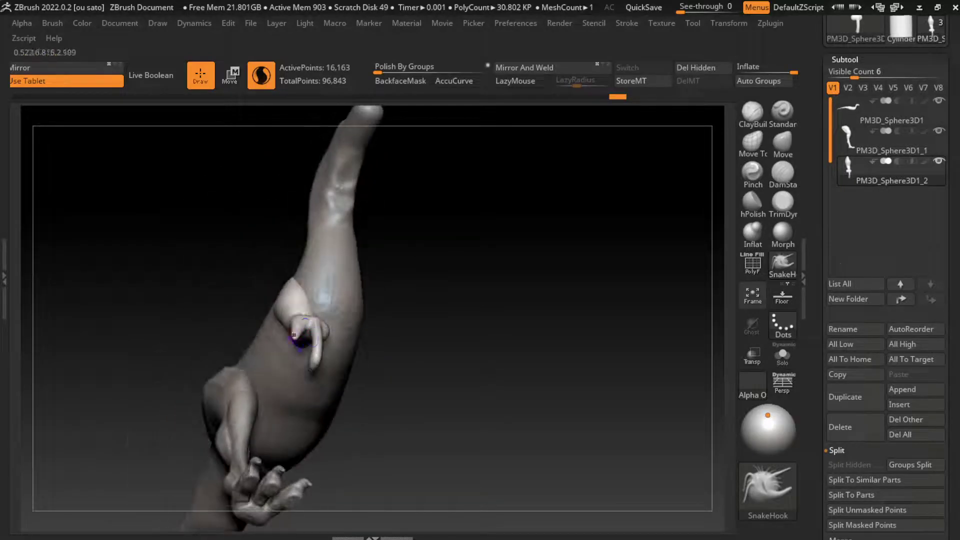
key("ctrl+shift+z")
key("ctrl+shift+z")
key("ctrl+shift+z")
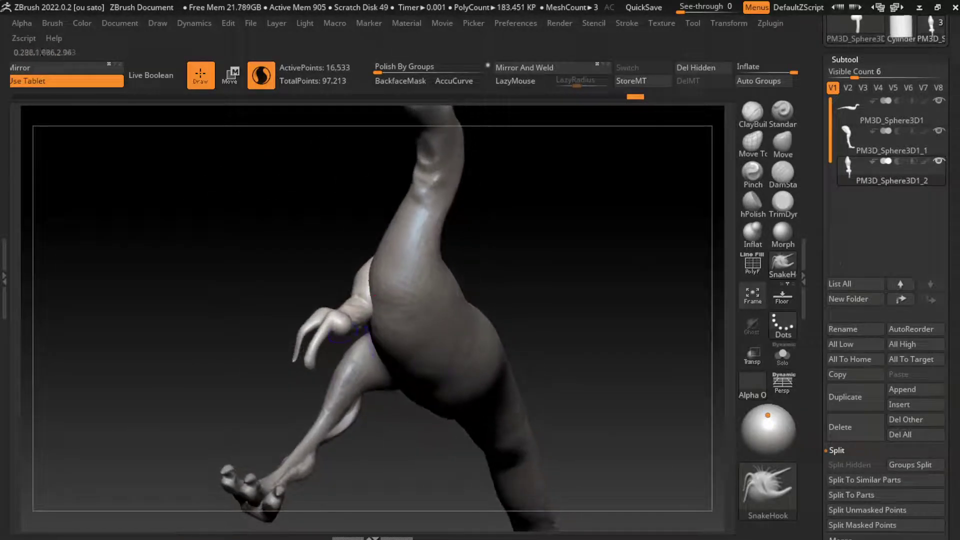
key("ctrl+shift+z")
key("ctrl+shift+z")
key("ctrl+shift+z")
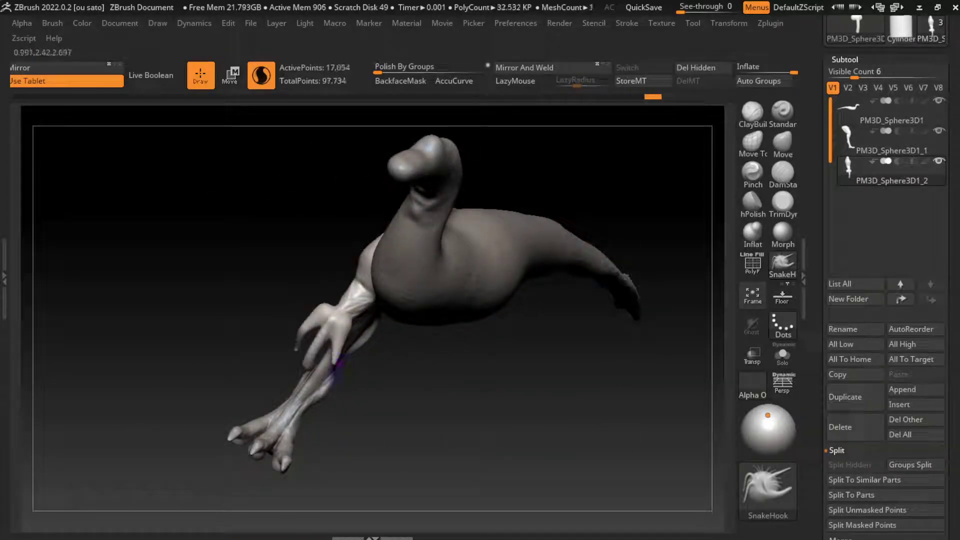
key("ctrl+shift+z")
key("ctrl+shift+z")
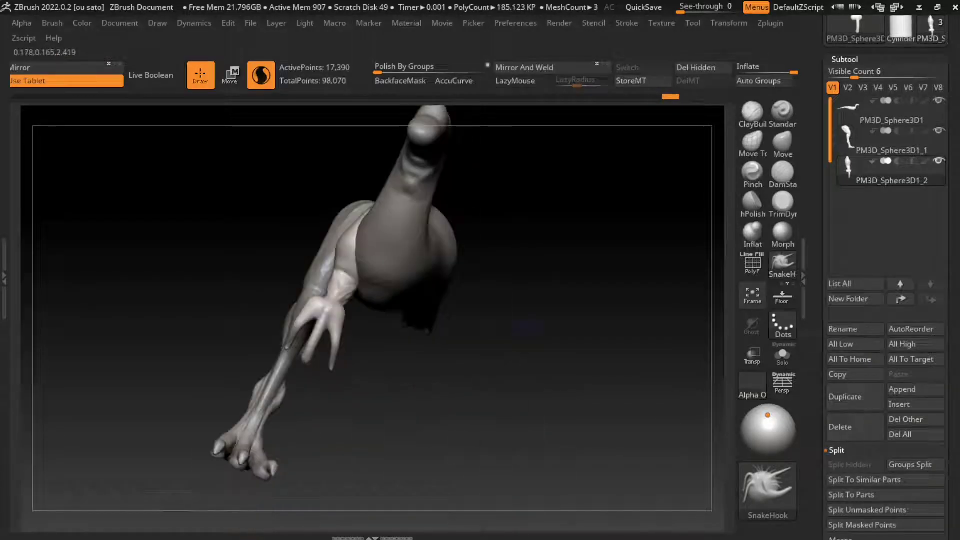
key("ctrl+shift+z")
key("s")
key("ctrl+shift+z")
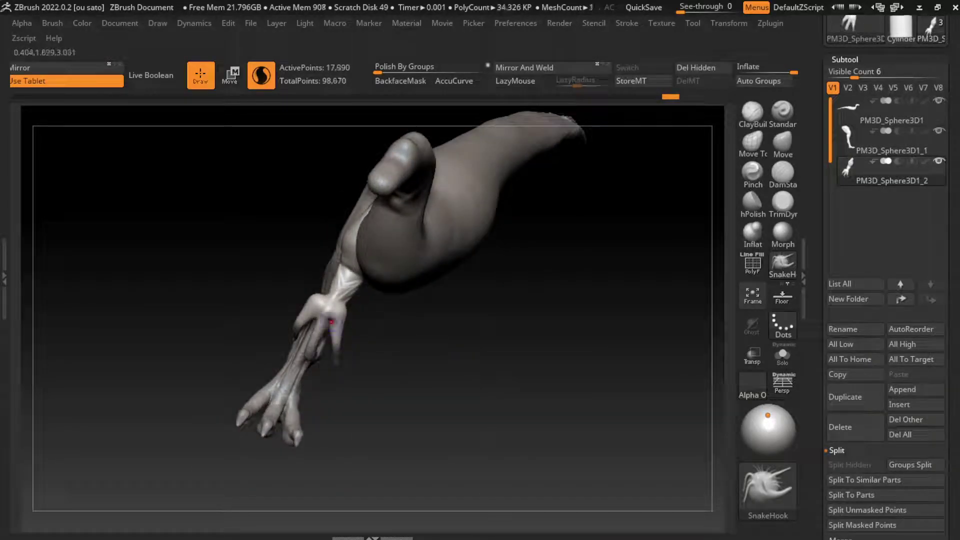
key("ctrl+z")
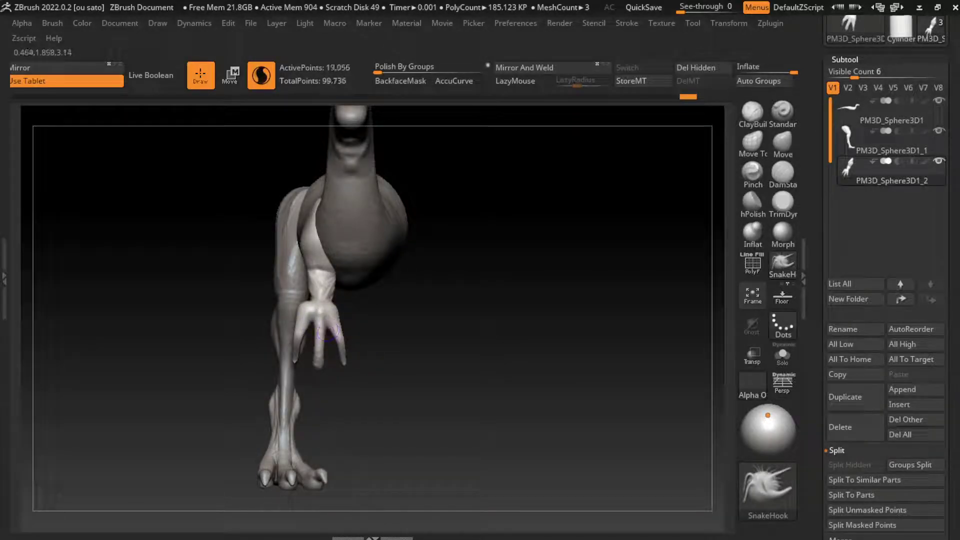
Step: Jump back in the history, then redo the Inflate work on the forelimb fingers
key("ctrl+z")
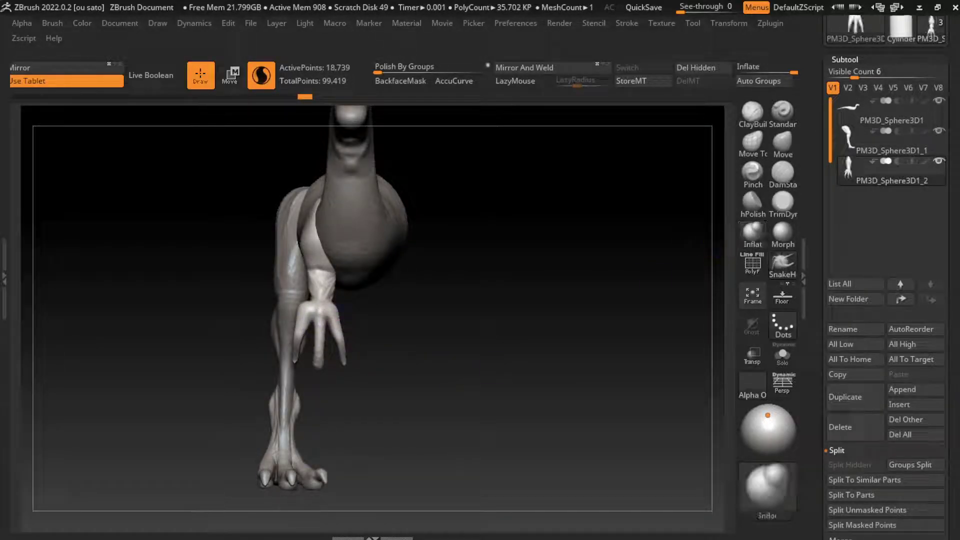
key("s")
left_click_drag(340, 322, 372, 338)
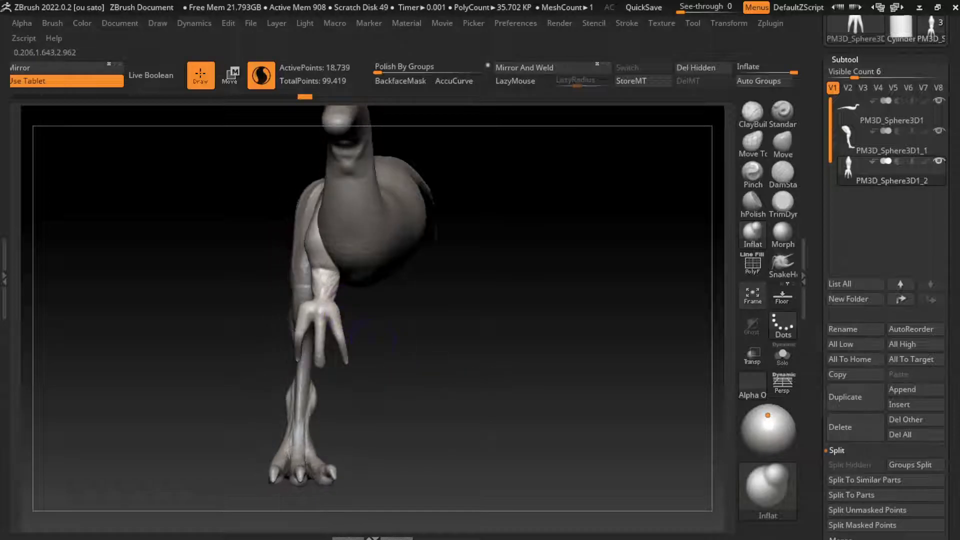
key("ctrl+shift+z")
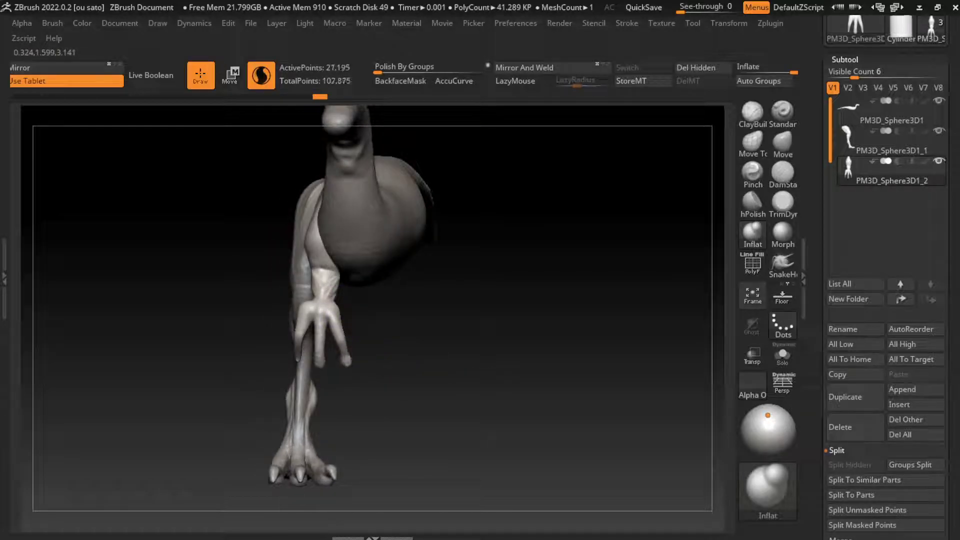
key("ctrl+shift+z")
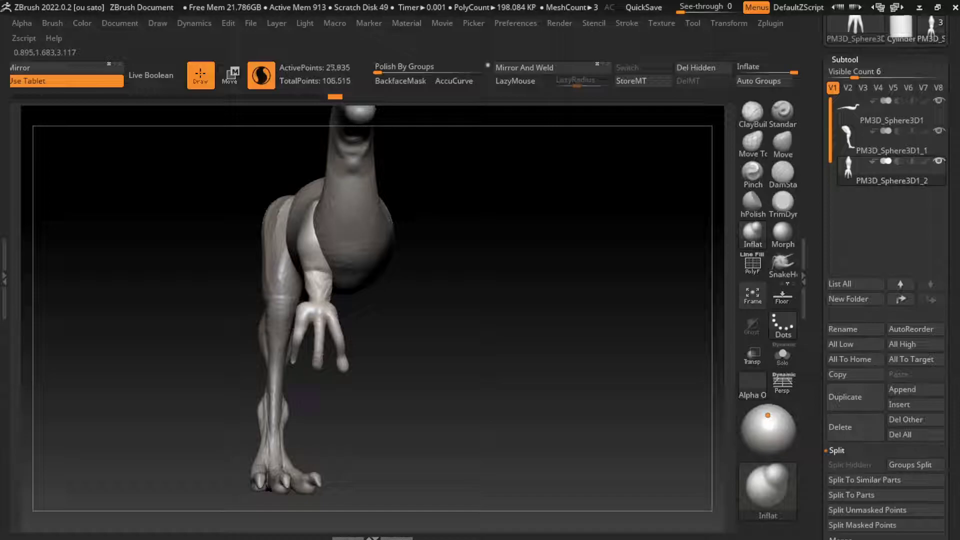
left_click_drag(324, 324, 307, 291)
key("ctrl+shift+z")
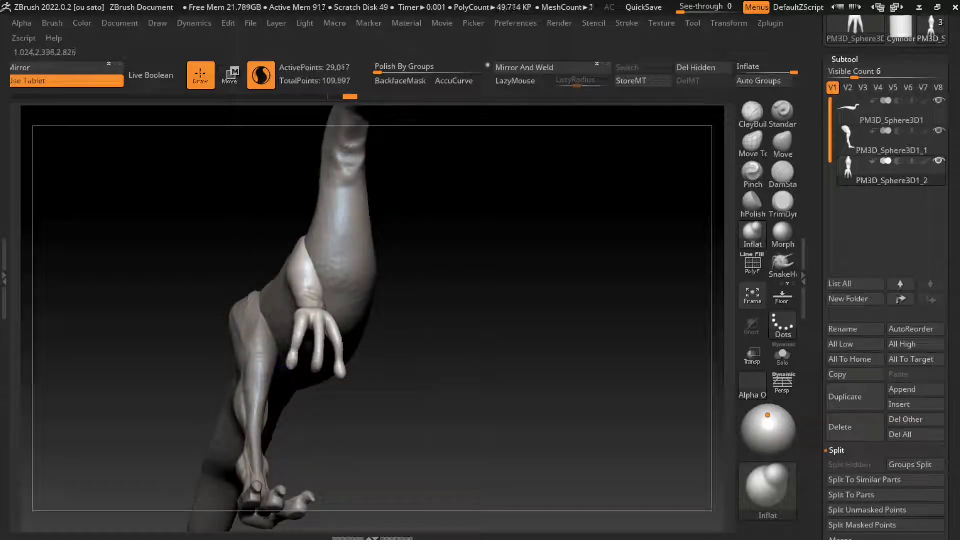
key("ctrl+shift+z")
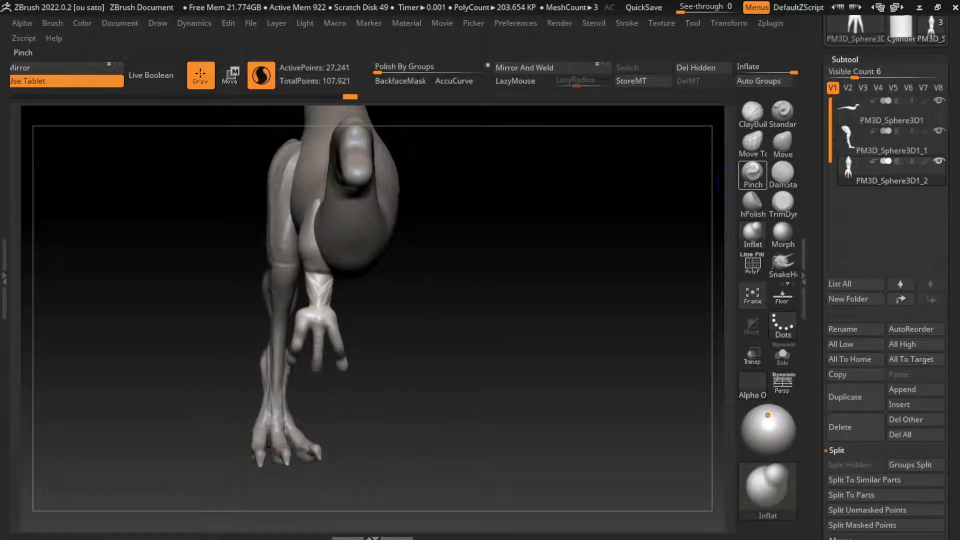
Step: Redo the Move and ClayBuildup reshaping so the fingers curl down at the wrist
left_click(782, 143)
key("ctrl+shift+z")
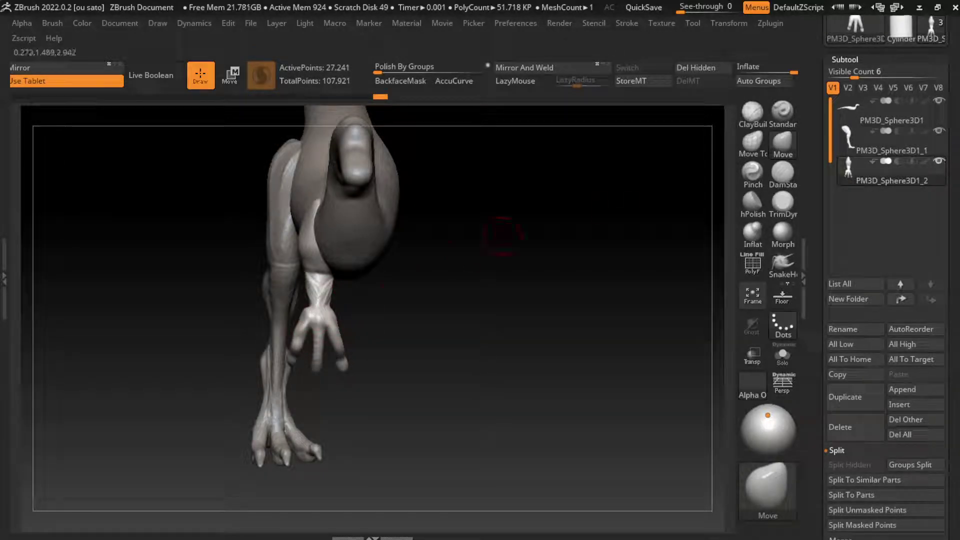
left_click(753, 112)
key("ctrl+shift+z")
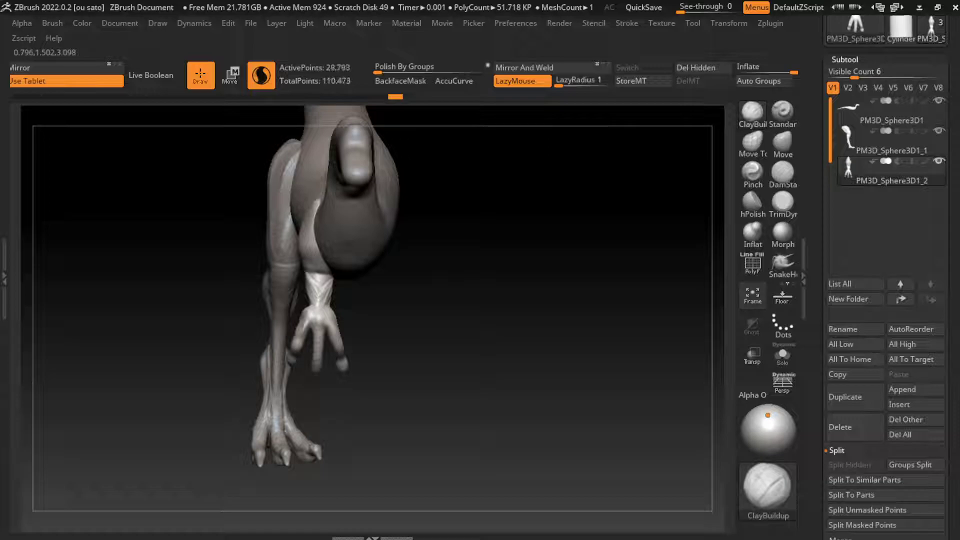
key("ctrl+shift+z")
key("ctrl+shift+z")
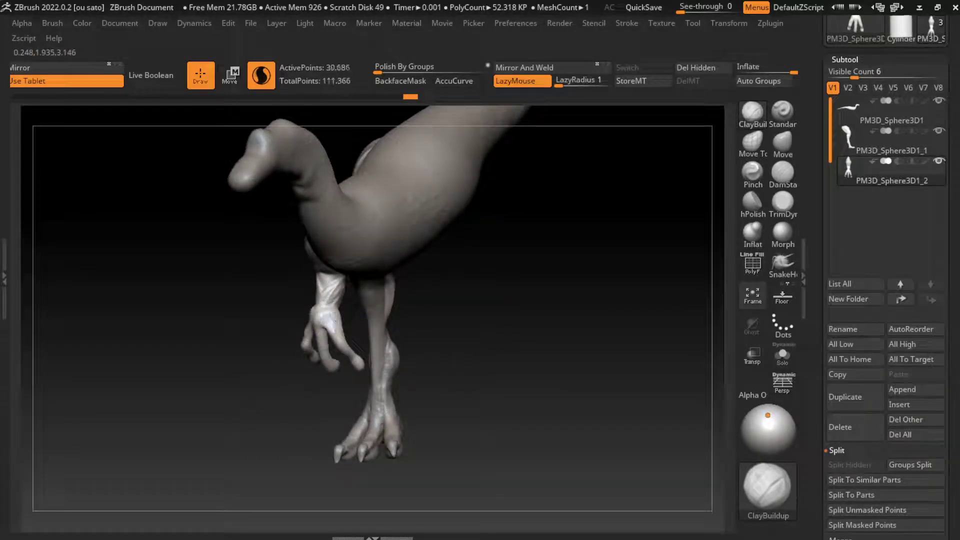
key("ctrl+shift+z")
key("ctrl+shift+z")
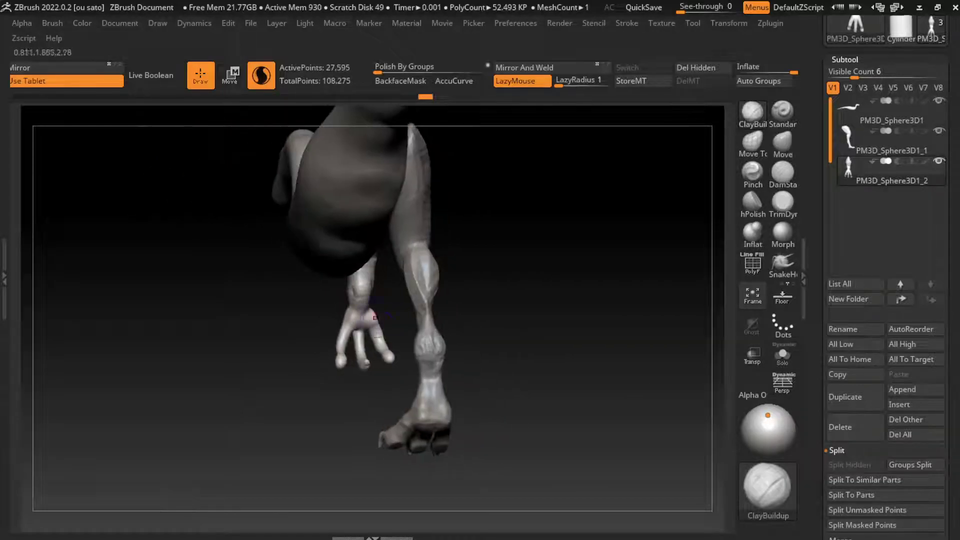
key("ctrl+shift+z")
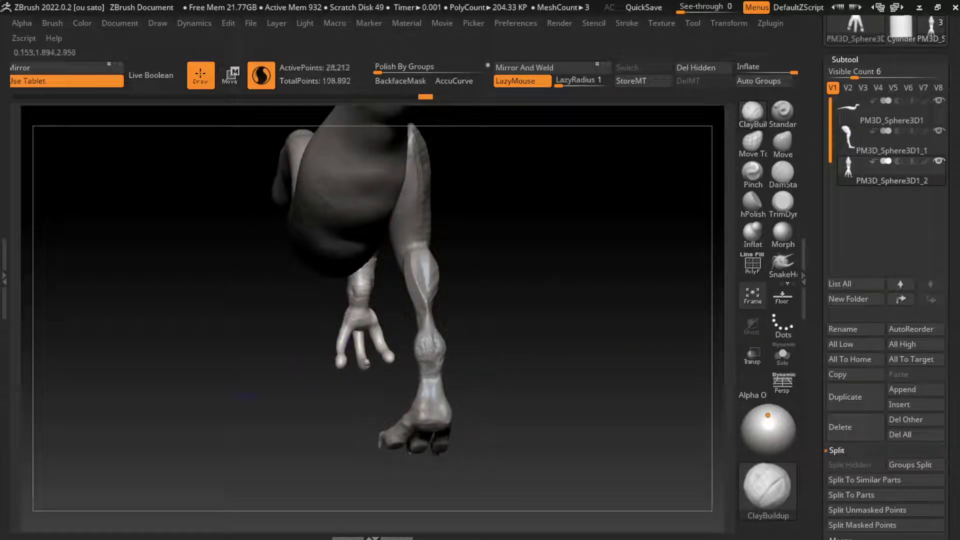
key("ctrl+shift+z")
key("ctrl+shift+z")
key("ctrl+shift+z")
key("ctrl+shift+z")
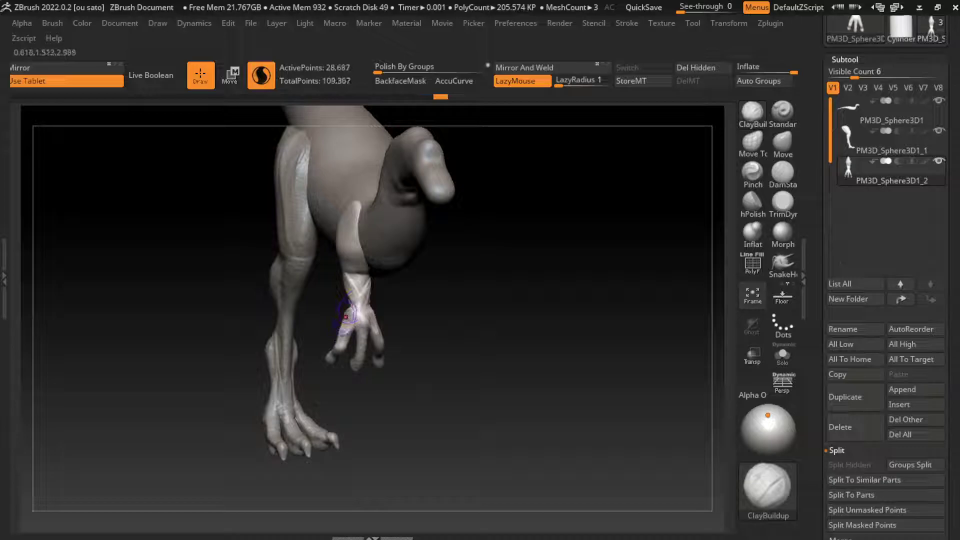
key("ctrl+shift+z")
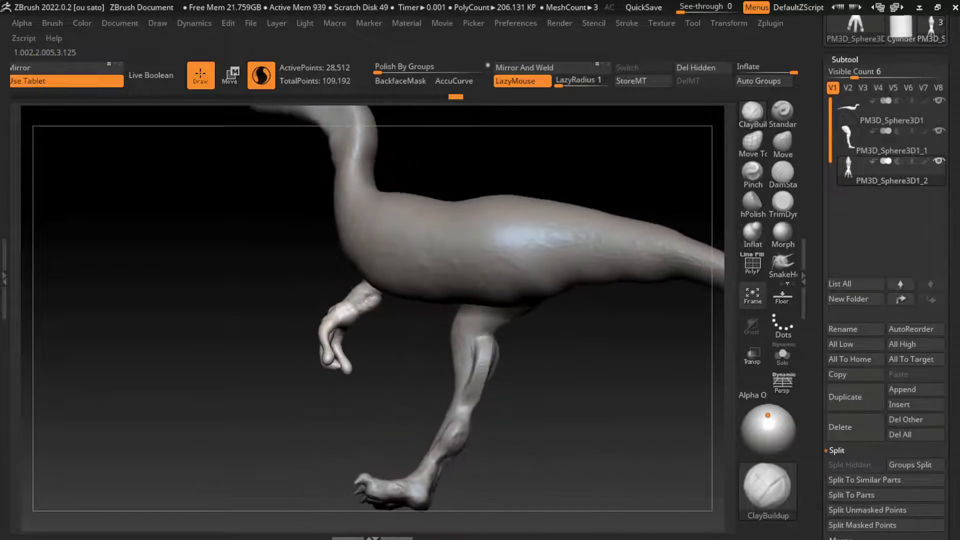
key("b")
key("m")
key("v")
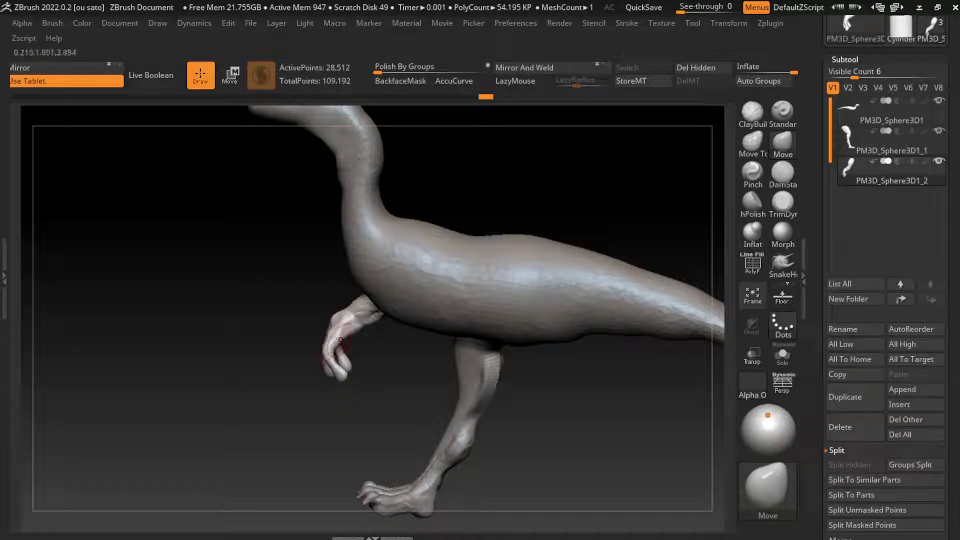
Step: Pull a fingertip slightly upward with Move and tweak its shape with SnakeHook
left_click_drag(339, 384, 340, 354)
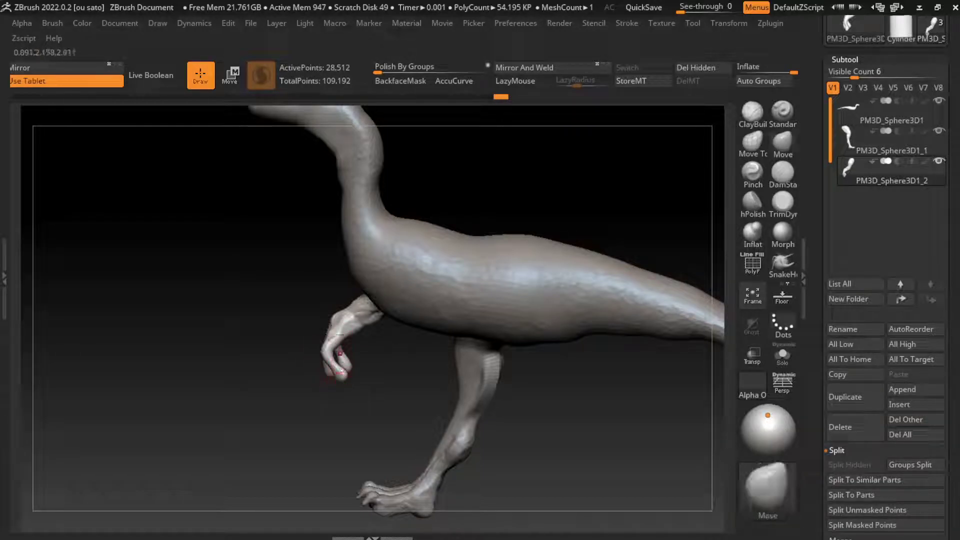
mouse_move(352, 334)
right_mouse_down()
mouse_move(338, 355)
mouse_move(345, 366)
right_mouse_up()
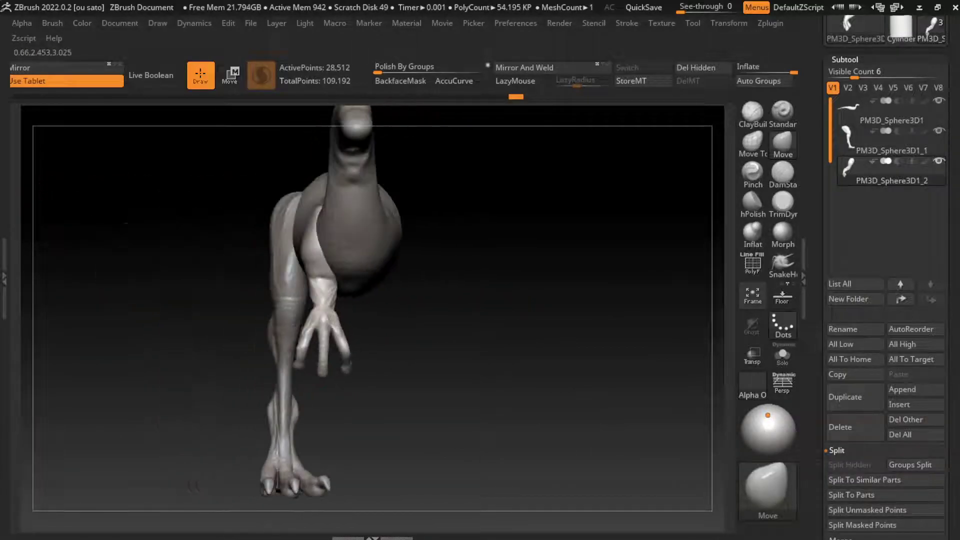
mouse_move(296, 370)
right_mouse_down()
mouse_move(381, 415)
mouse_move(315, 393)
mouse_move(470, 345)
right_mouse_up()
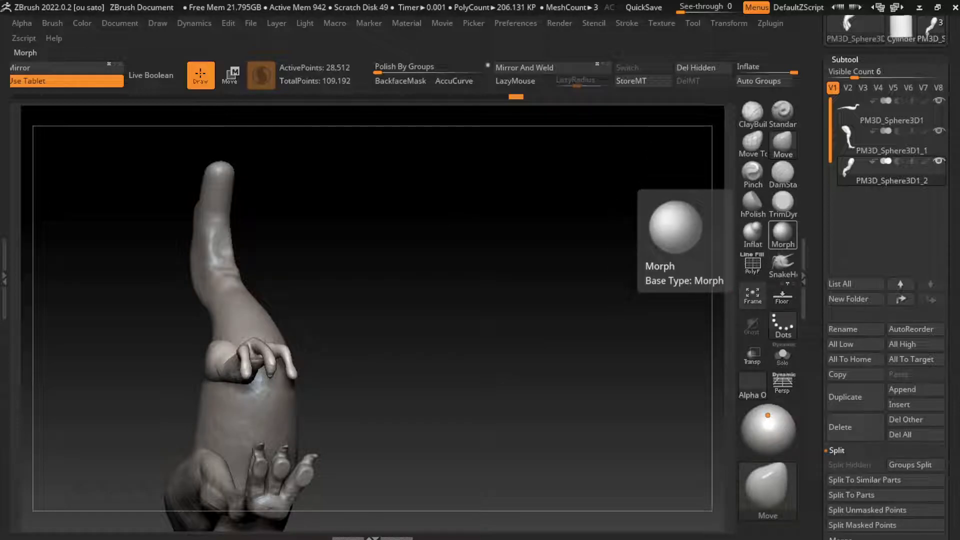
left_click(782, 264)
right_click_drag(380, 376, 373, 353, "ctrl")
left_click_drag(287, 371, 286, 371)
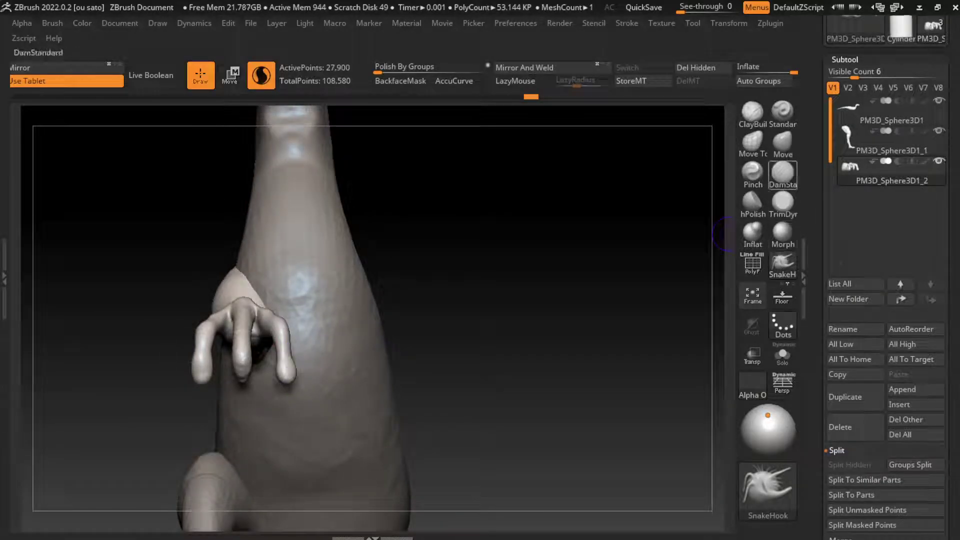
Step: Pull the middle fingertip downward with Move, then inspect the arm and hand from the side
left_click(782, 172)
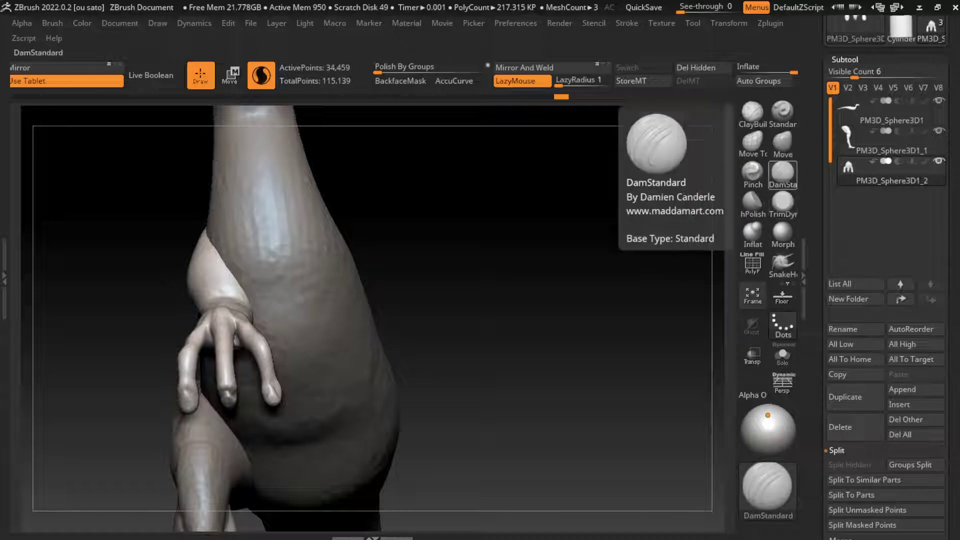
left_click(783, 144)
left_click_drag(292, 420, 292, 417)
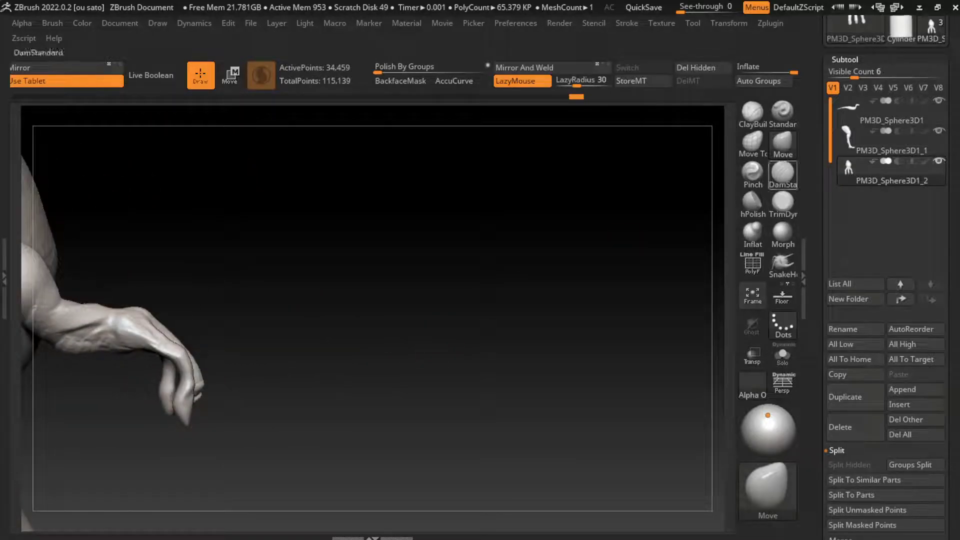
left_click(783, 173)
mouse_move(192, 406)
left_mouse_down()
mouse_move(222, 411)
mouse_move(215, 395)
mouse_move(235, 400)
left_mouse_up()
scroll(235, 400, "up", 3)
mouse_move(180, 421)
left_mouse_down()
mouse_move(240, 395)
mouse_move(165, 396)
left_mouse_up()
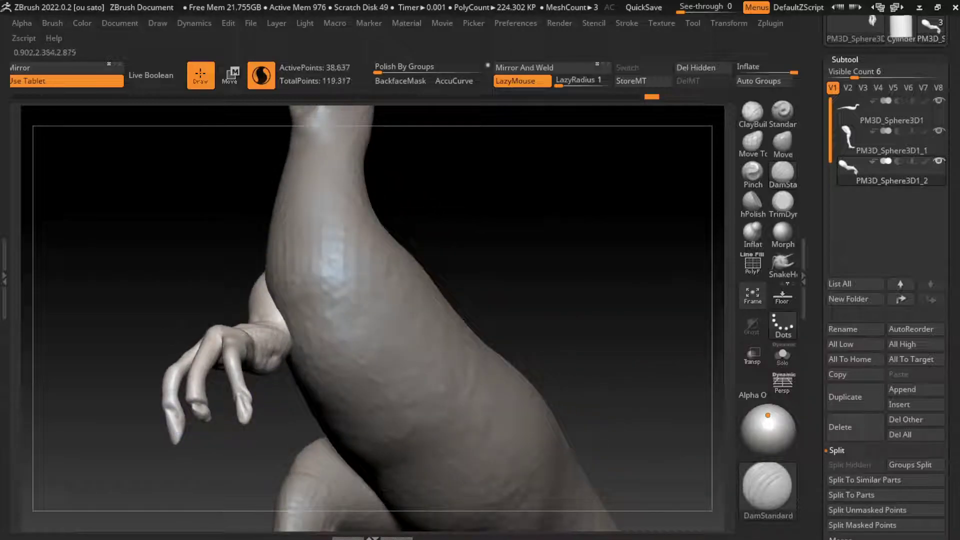
left_click_drag(177, 440, 190, 425)
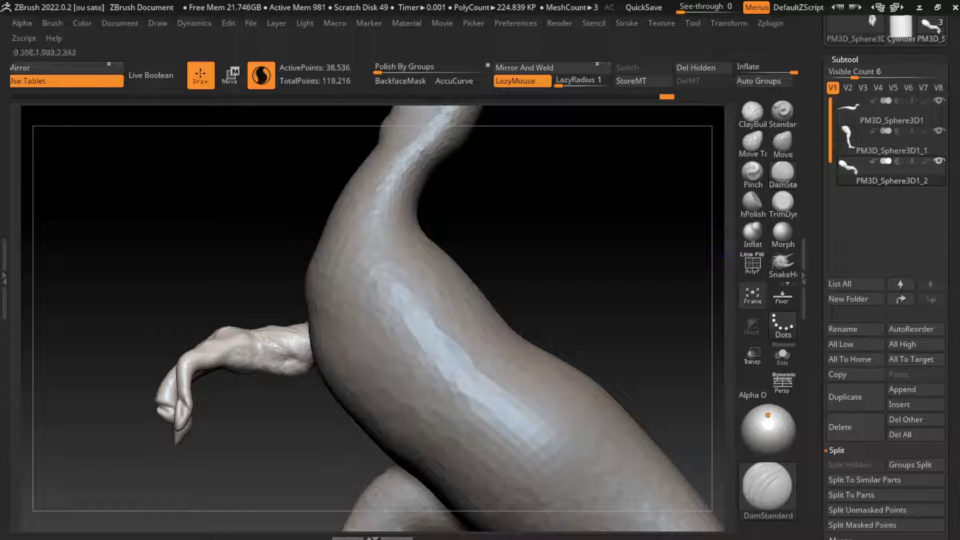
left_click_drag(203, 390, 180, 407)
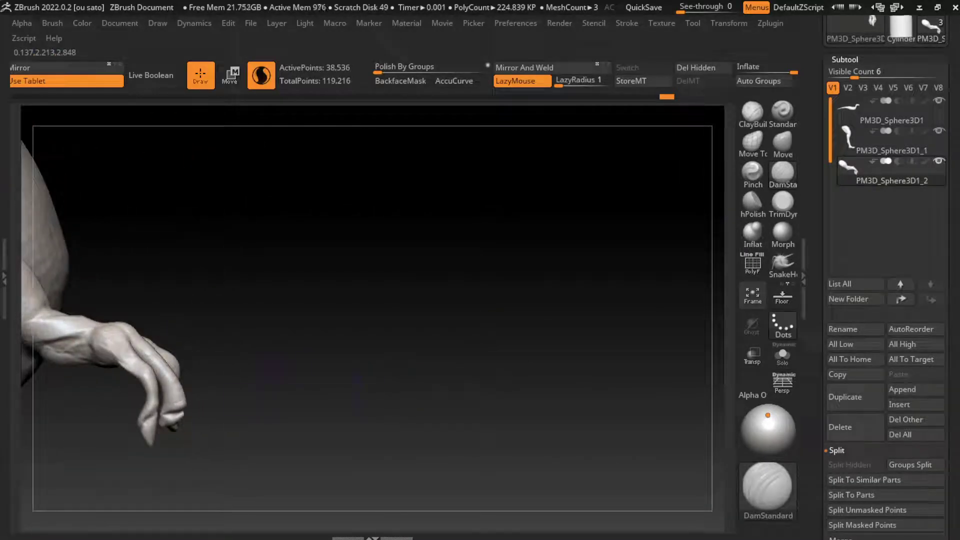
Step: Switch to the Move brush (BMV) with LazyMouse off and frame the hand
key("b")
key("m")
key("v")
left_click(522, 80)
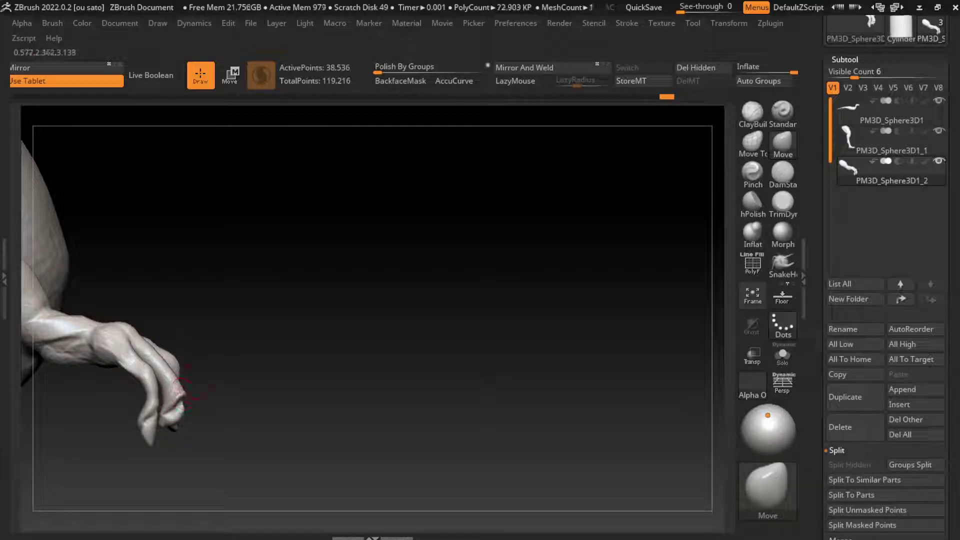
mouse_move(220, 400)
left_mouse_down()
mouse_move(264, 378)
mouse_move(322, 295)
mouse_move(434, 232)
mouse_move(370, 340)
mouse_move(426, 307)
left_mouse_up()
mouse_move(410, 341)
left_mouse_down("alt")
mouse_move(411, 368)
mouse_move(406, 350)
mouse_move(385, 350)
left_mouse_up("alt")
Step: Return to the ClayBuildup brush (BCL) with LazyMouse back on and resize it
key("s")
key("b")
key("c")
key("b")
key("l")
key("s")
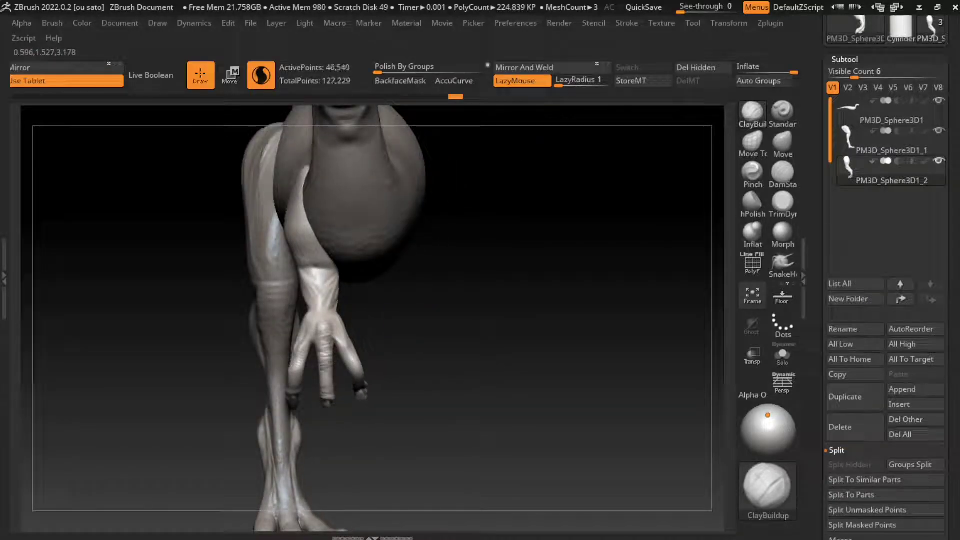
Step: Orbit to a side view and curl the forelimb's fingers into a hooked claw with Move
left_click_drag(380, 370, 372, 358)
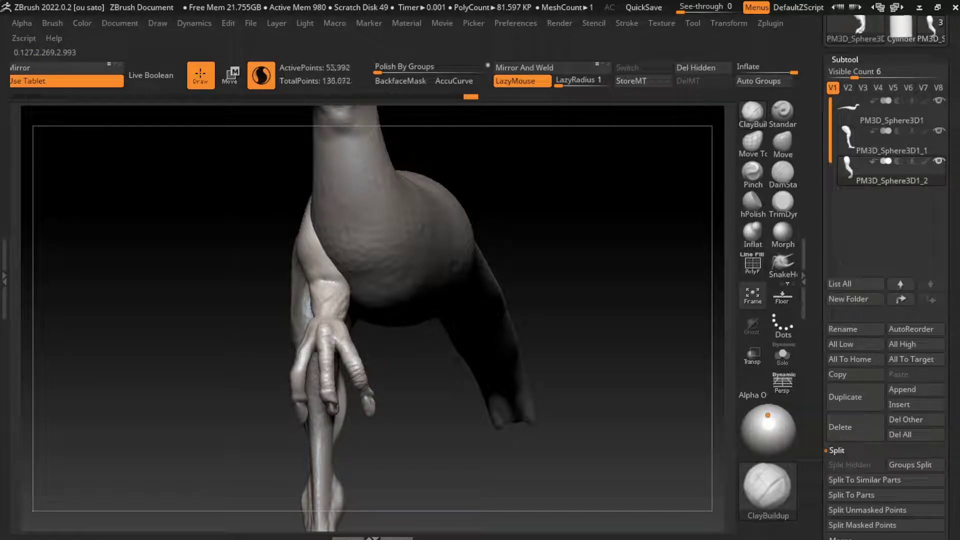
left_click_drag(380, 370, 360, 365)
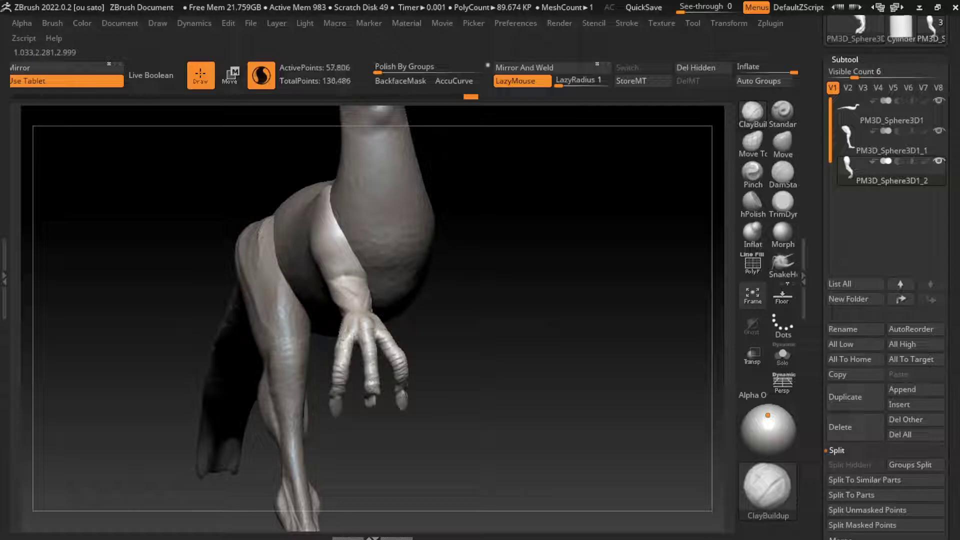
left_click_drag(480, 300, 499, 290)
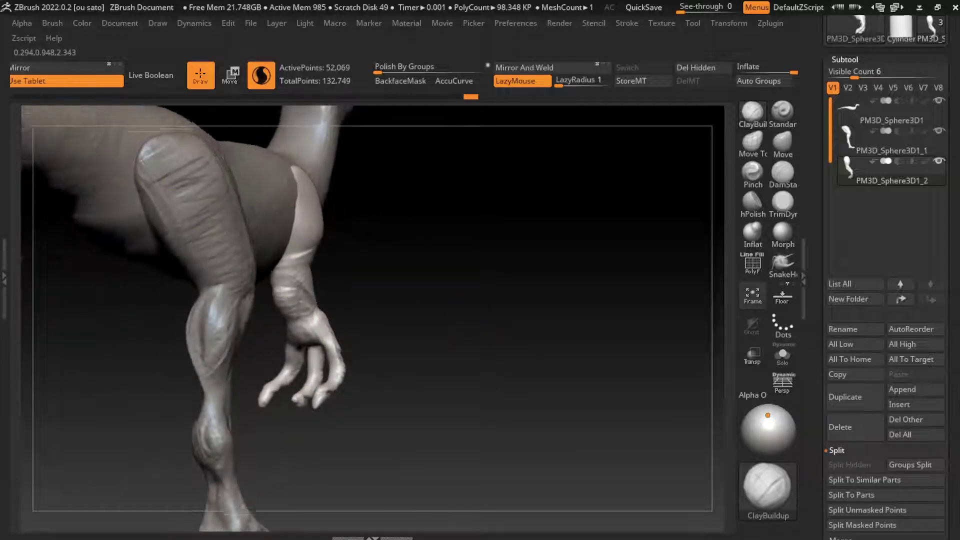
left_click(783, 145)
left_click_drag(450, 250, 329, 348)
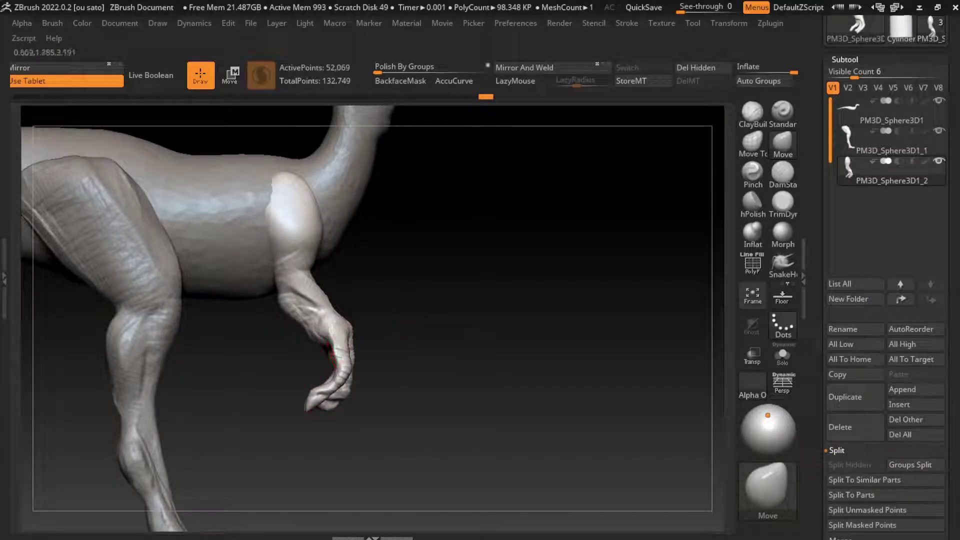
right_click_drag(331, 348, 344, 372)
left_click_drag(392, 343, 350, 381)
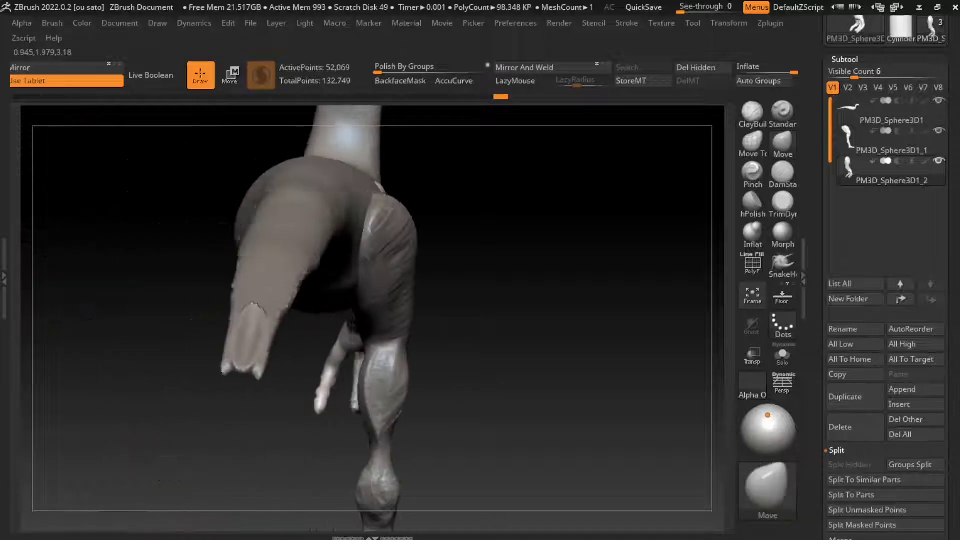
left_click(753, 232)
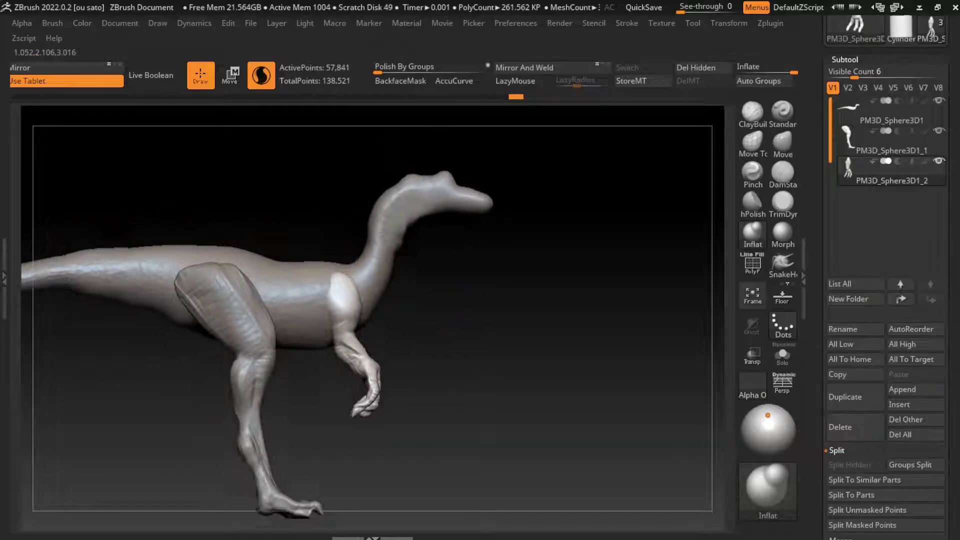
Step: Try a Transpose rotation on the forelimb, undo it, and activate subtool PM3D_Sphere3D1
key("w")
key("q")
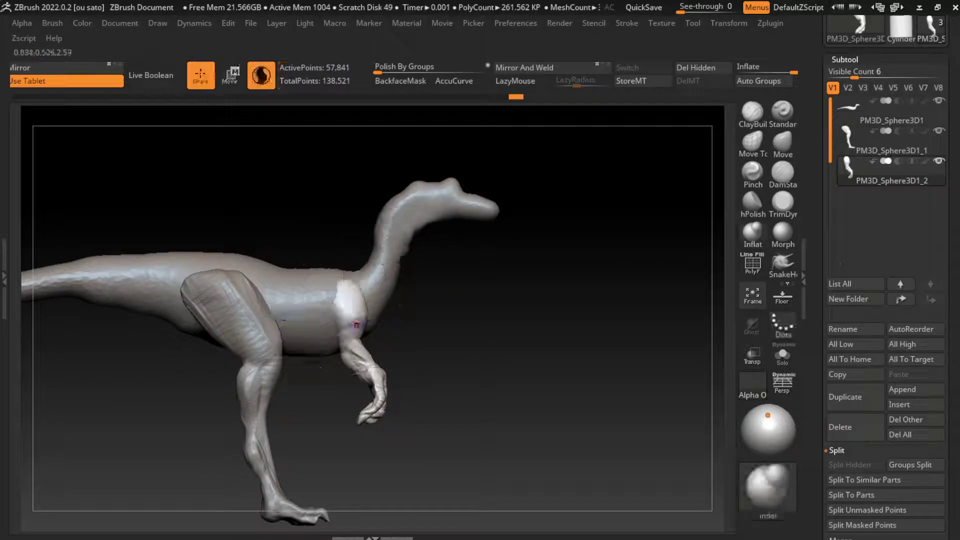
key("w")
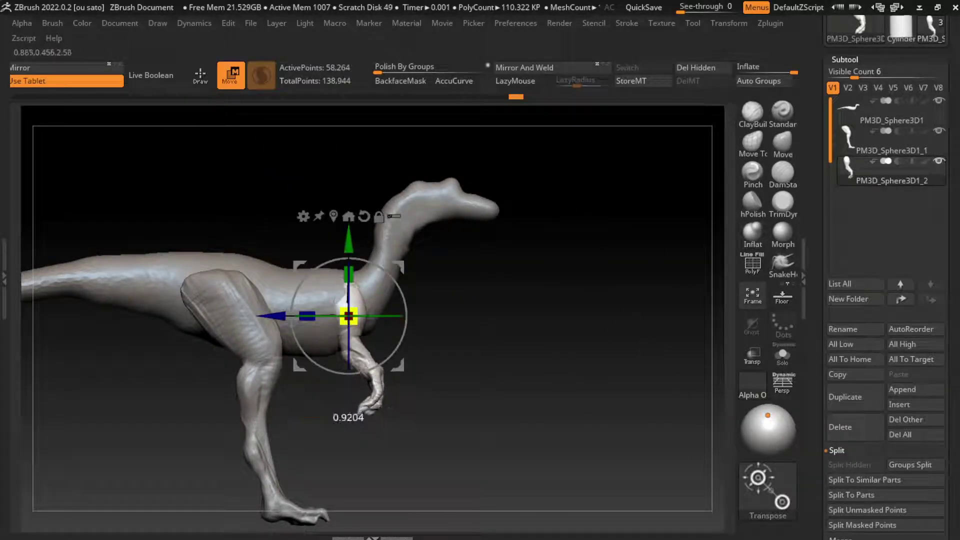
mouse_move(348, 317)
left_mouse_down()
mouse_move(357, 289)
mouse_move(385, 270)
left_mouse_up()
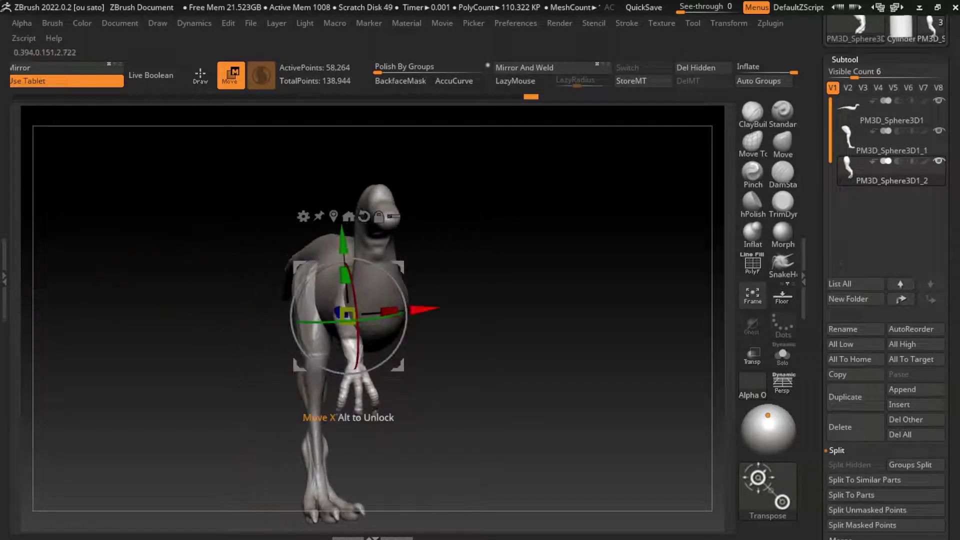
key("ctrl+z")
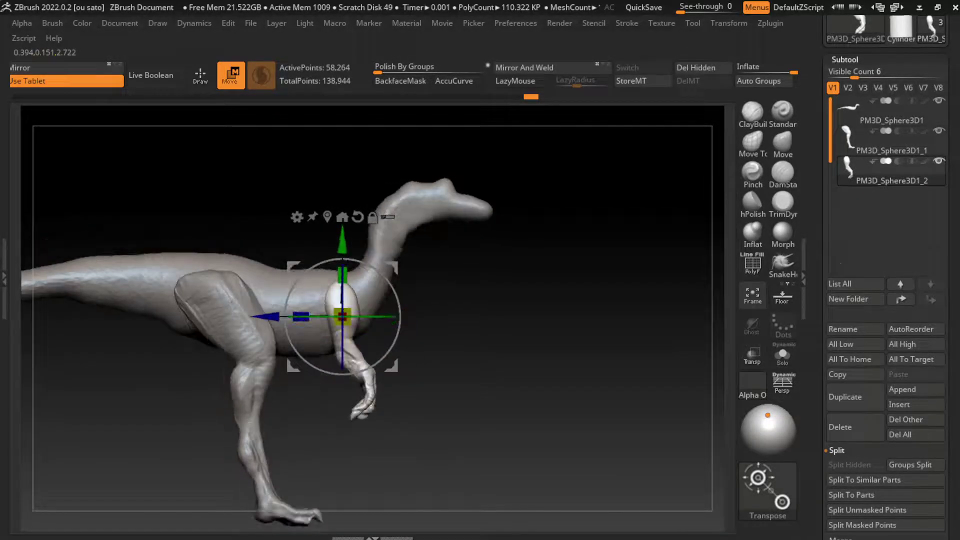
left_click(349, 286, "alt")
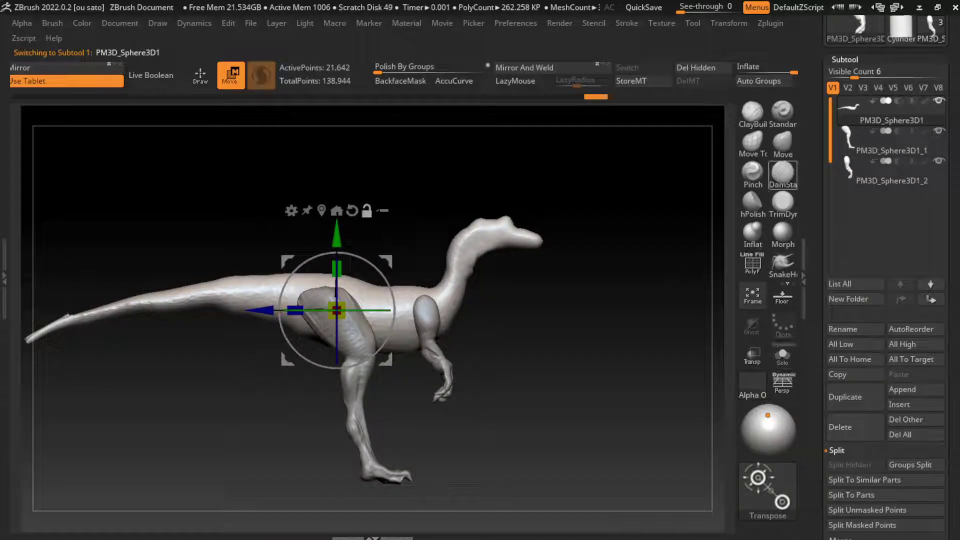
key("b")
key("c")
key("b")
key("l")
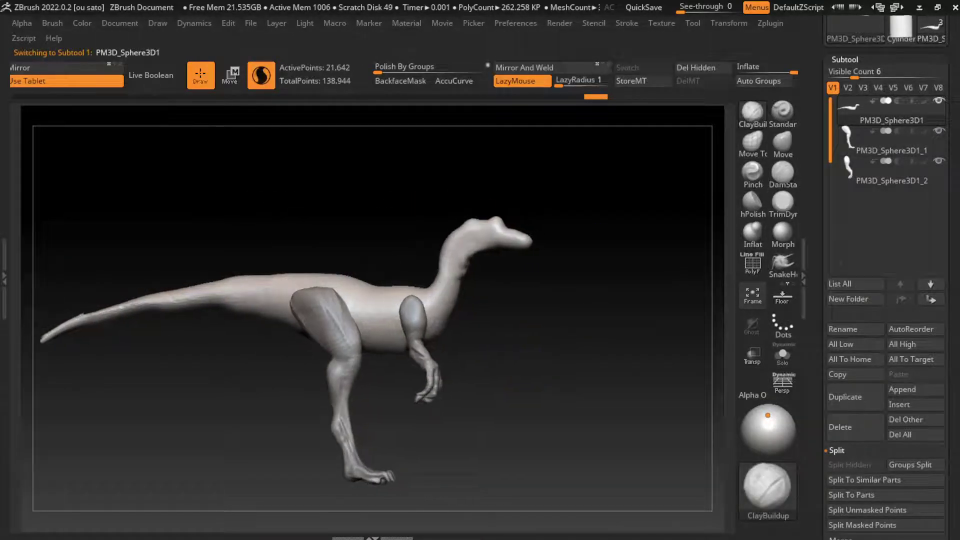
left_click_drag(520, 370, 488, 369)
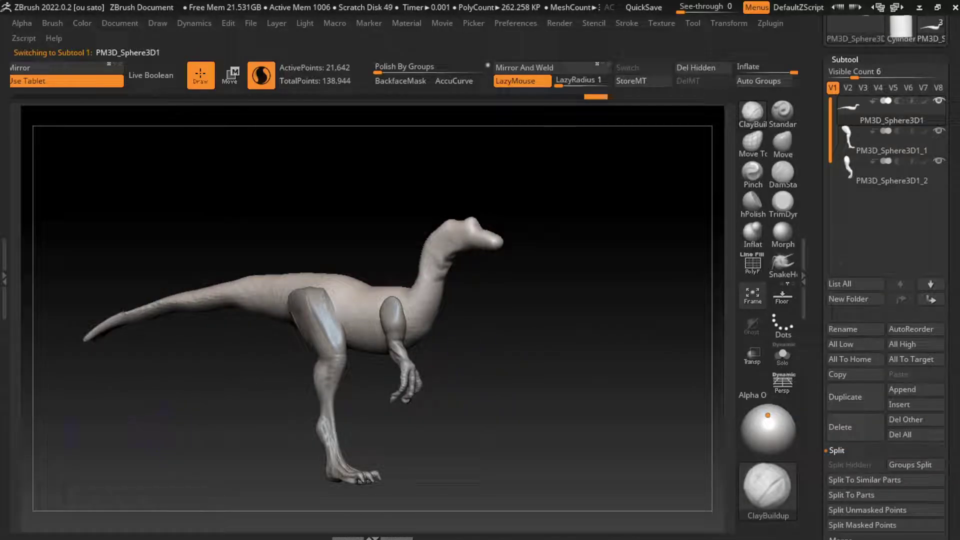
left_click_drag(92, 432, 523, 337, "shift")
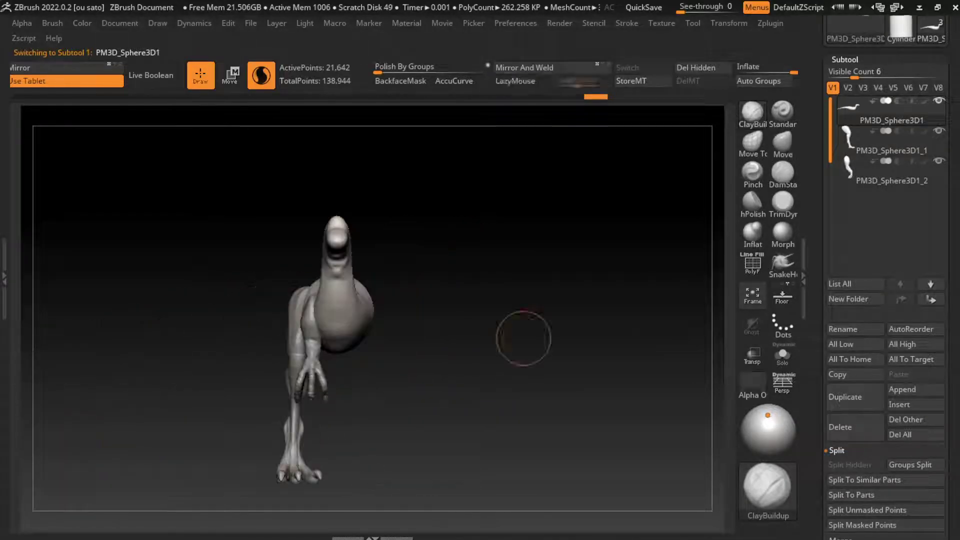
key("w")
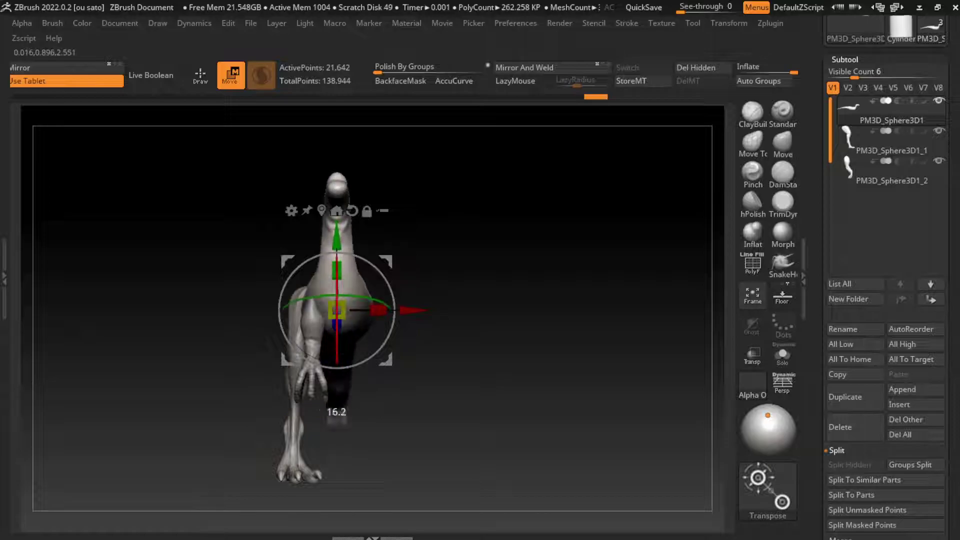
left_click_drag(450, 425, 600, 425, "shift")
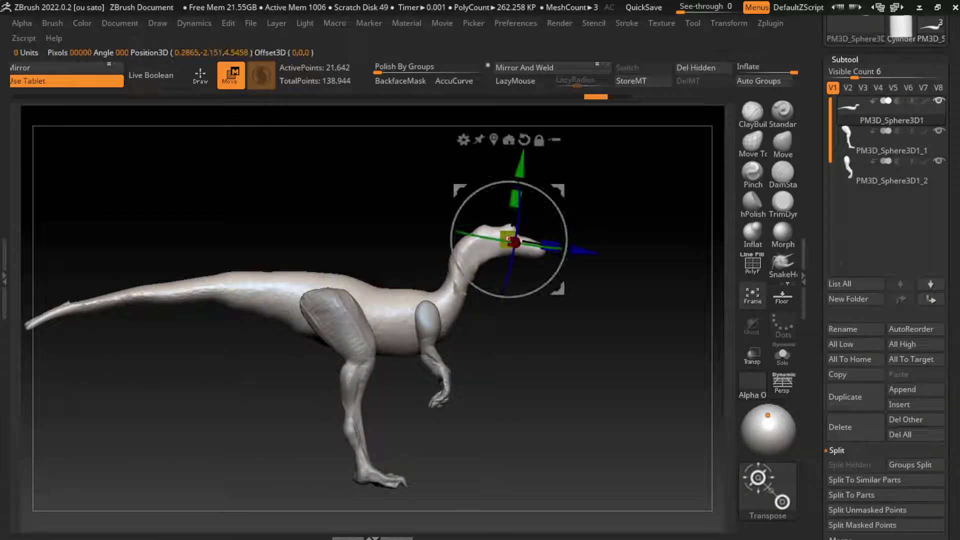
key("q")
left_click_drag(715, 307, 708, 240, "alt")
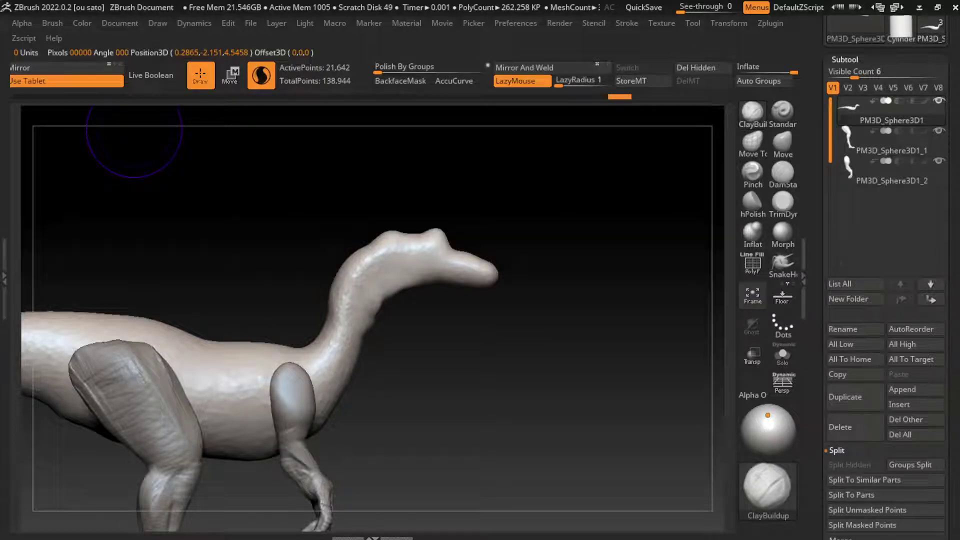
key("s")
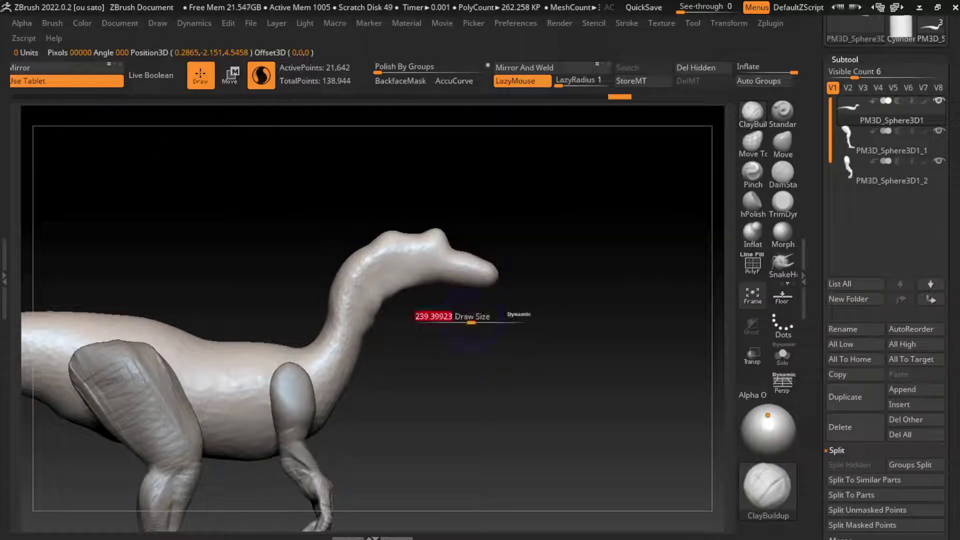
left_click(782, 145)
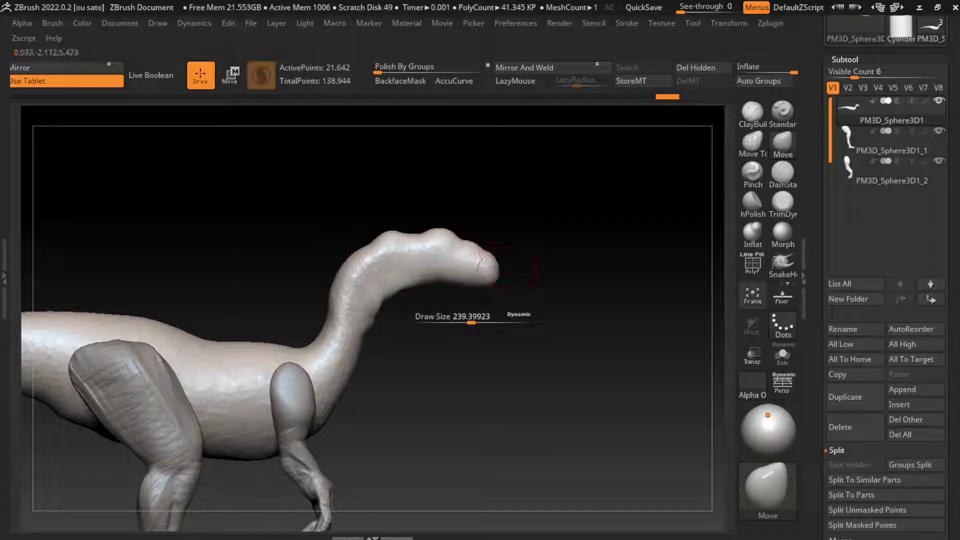
Step: Lift the jaw underside, carve snout and brow creases with DamStandard, and smooth the snout
left_click_drag(482, 260, 488, 248)
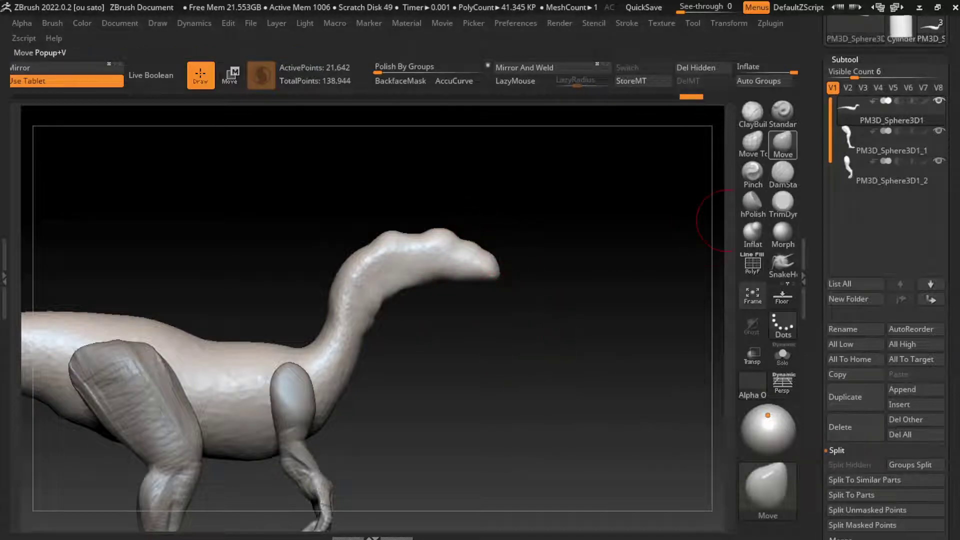
left_click(782, 173)
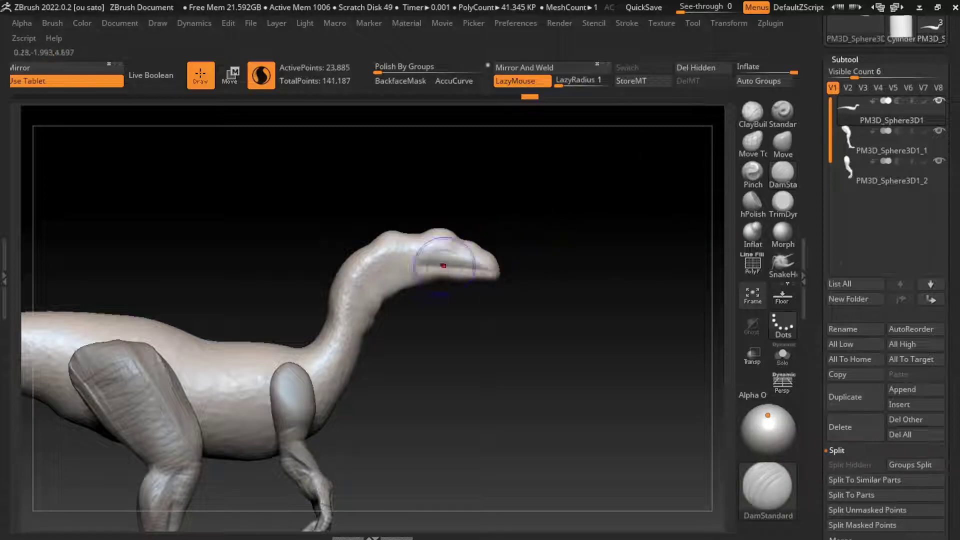
mouse_move(470, 263)
left_mouse_down()
mouse_move(490, 273)
mouse_move(383, 293)
left_mouse_up()
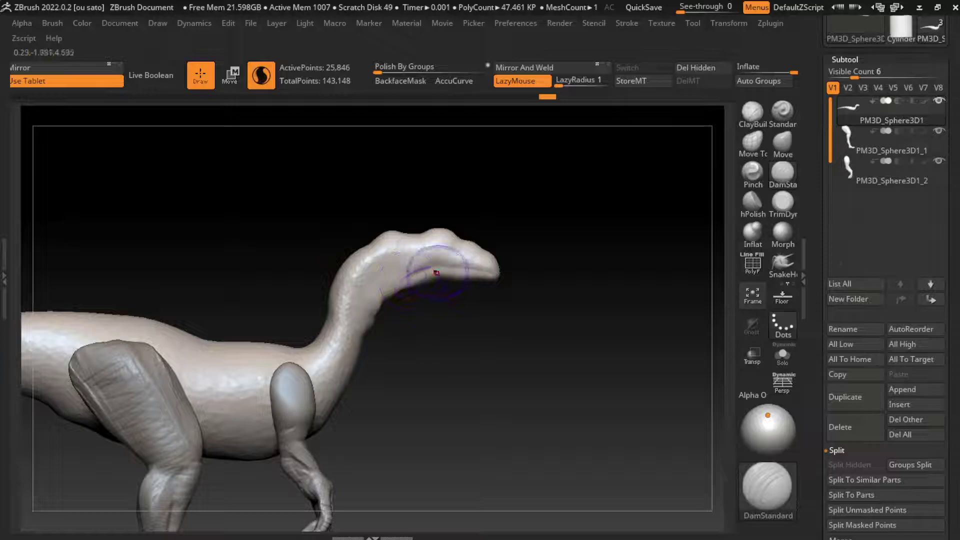
left_click_drag(437, 272, 433, 278)
left_click_drag(479, 258, 481, 275)
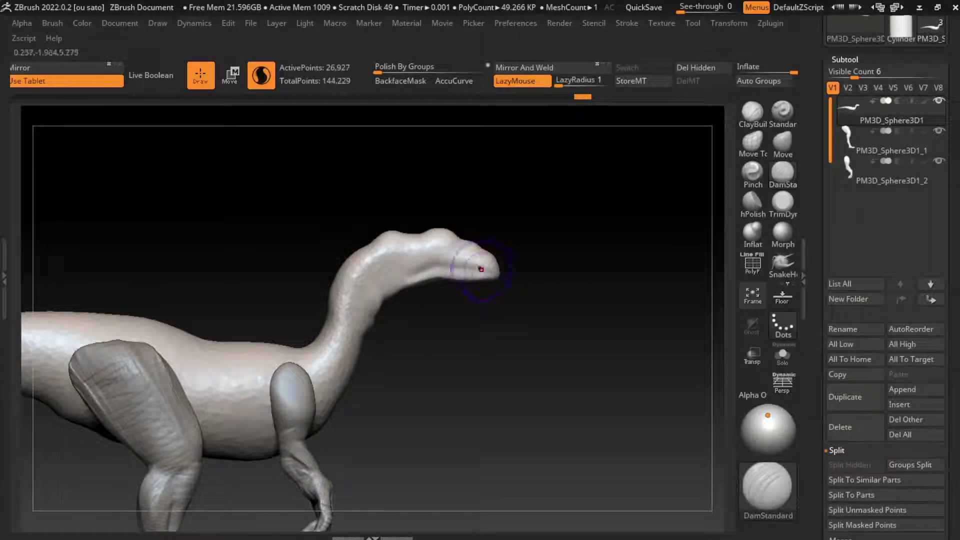
left_click_drag(425, 233, 420, 278)
mouse_move(420, 236)
left_mouse_down()
mouse_move(425, 281)
mouse_move(412, 277)
mouse_move(441, 233)
mouse_move(407, 263)
mouse_move(412, 278)
left_mouse_up()
mouse_move(477, 249)
left_mouse_down("shift")
mouse_move(478, 268)
mouse_move(495, 274)
mouse_move(590, 273)
mouse_move(556, 277)
left_mouse_up("shift")
Step: Resize the Move brush and rotate to a three-quarter view of the dinosaur's head
key("b")
key("m")
key("v")
key("s")
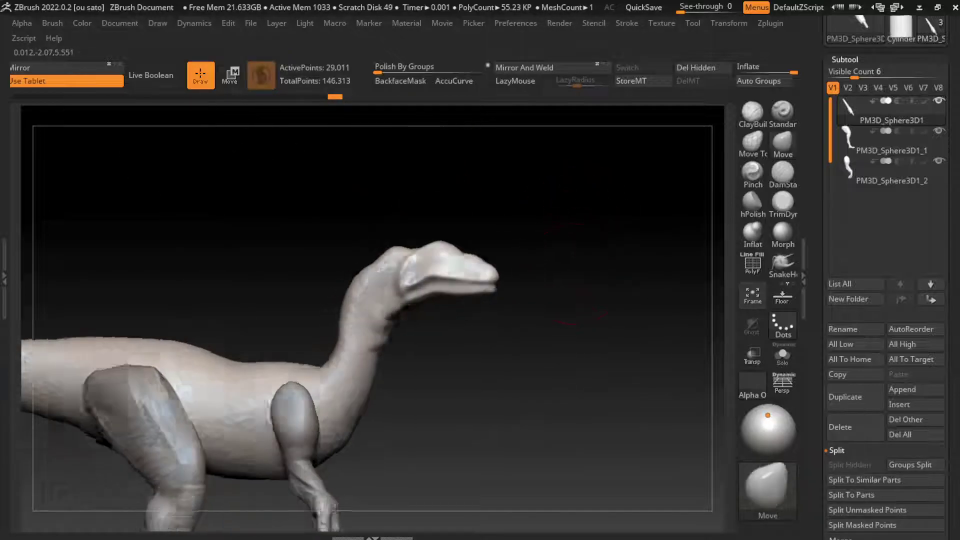
key("s")
mouse_move(534, 280)
left_mouse_down()
mouse_move(459, 252)
mouse_move(493, 241)
mouse_move(497, 269)
mouse_move(487, 255)
left_mouse_up()
key("b")
key("d")
key("s")
Step: Select ClayBuildup and adjust its brush size with the head in side view
key("s")
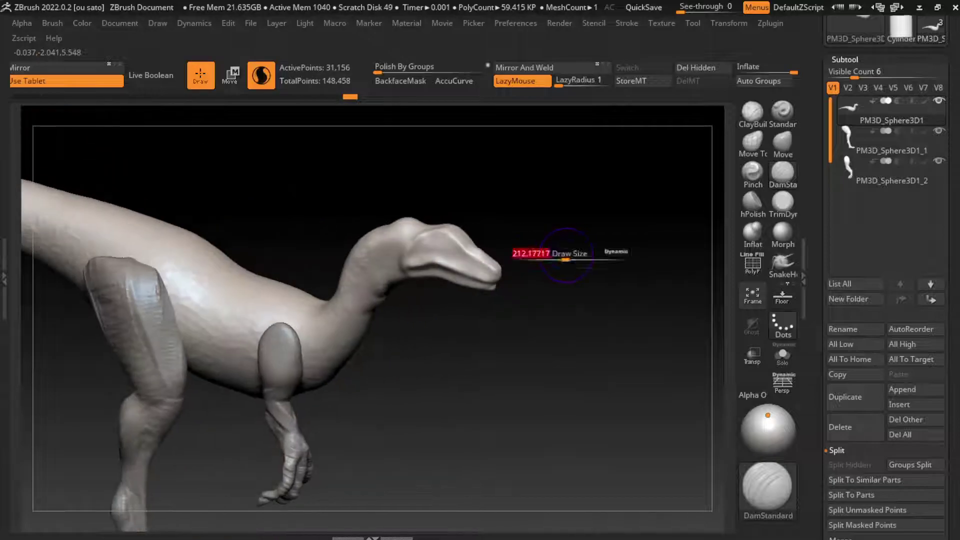
left_click_drag(558, 253, 558, 258)
key("s")
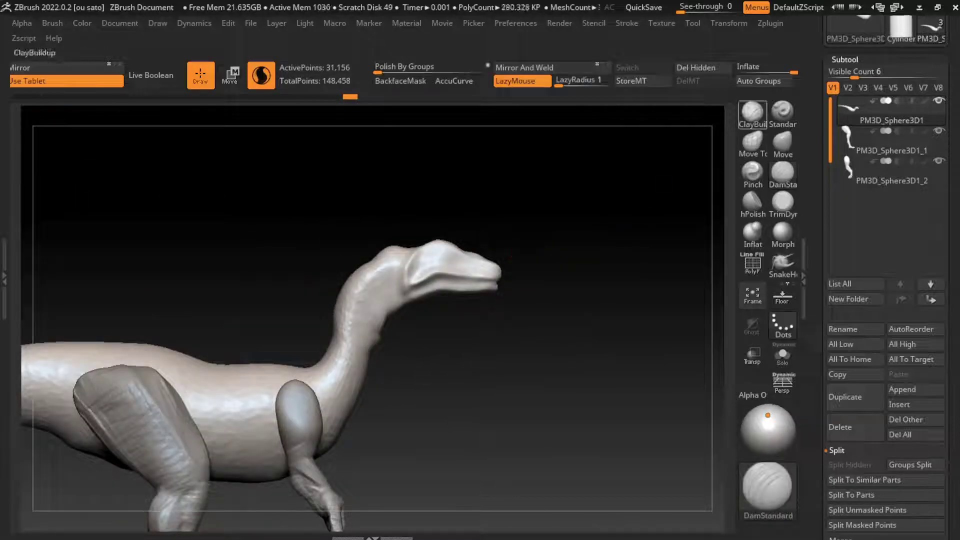
left_click(753, 111)
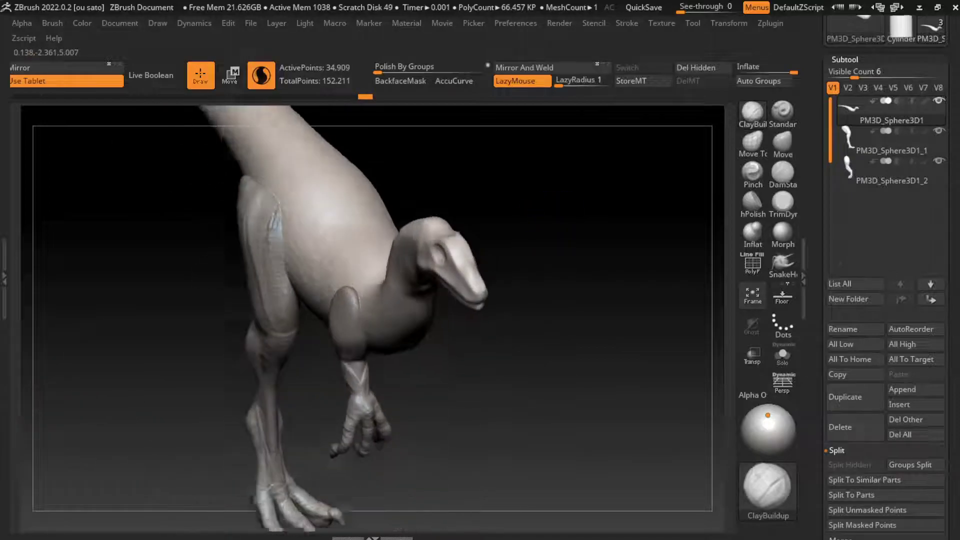
key("s")
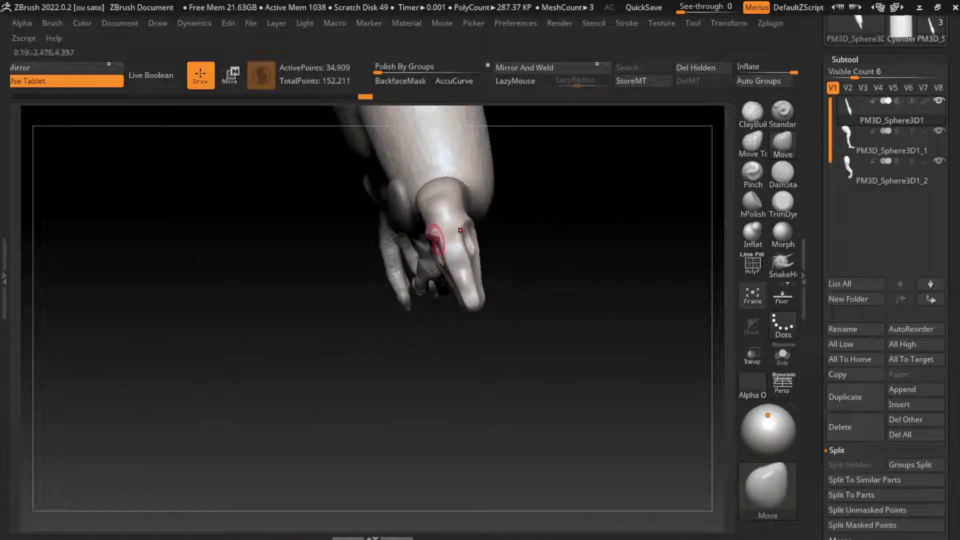
key("s")
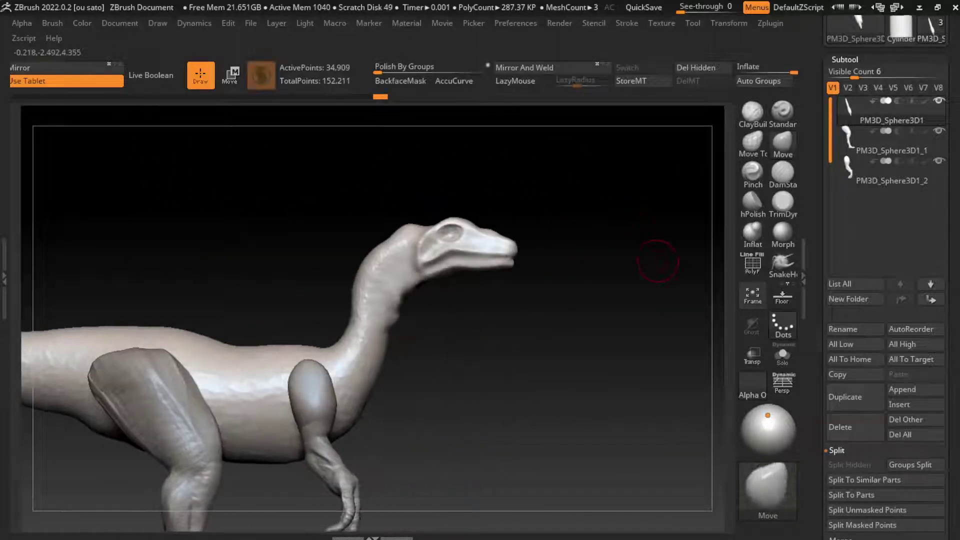
key("s")
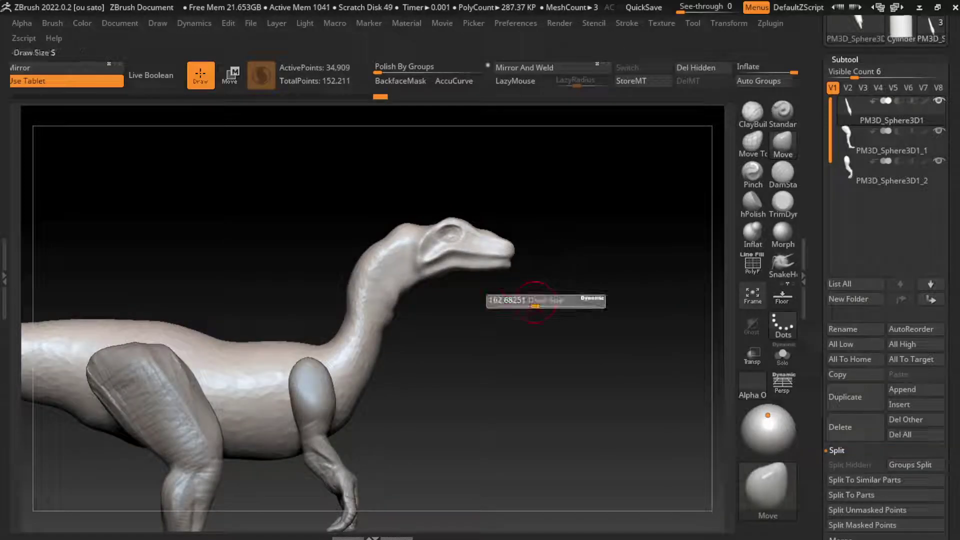
left_click(752, 113)
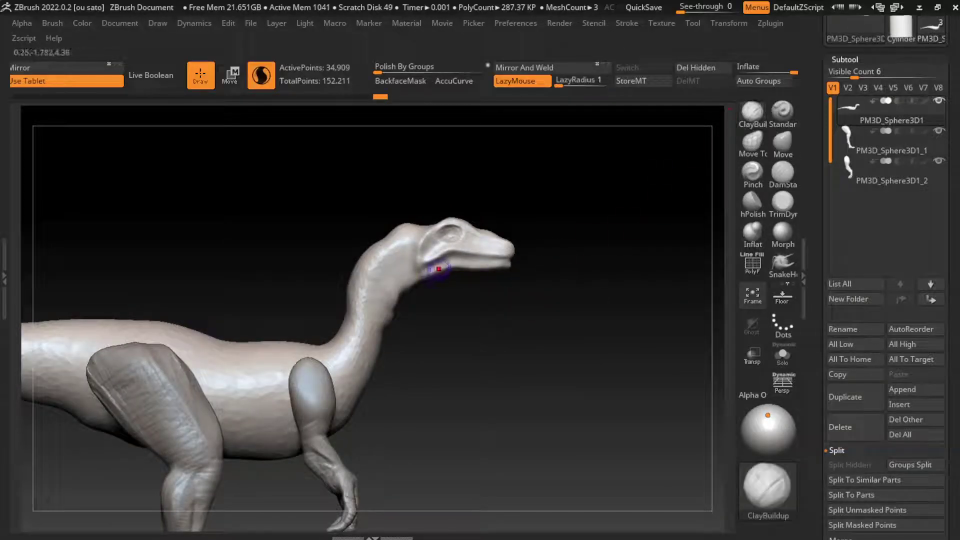
Step: Carve the snout-tip crease and mouth line with DamStandard, building clay around the mouth
left_click(783, 172)
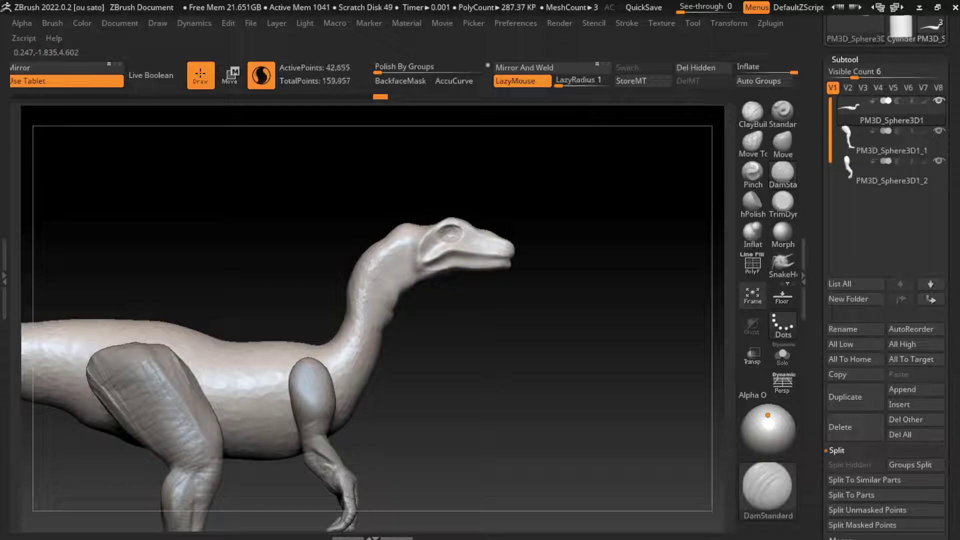
left_click_drag(466, 263, 508, 259)
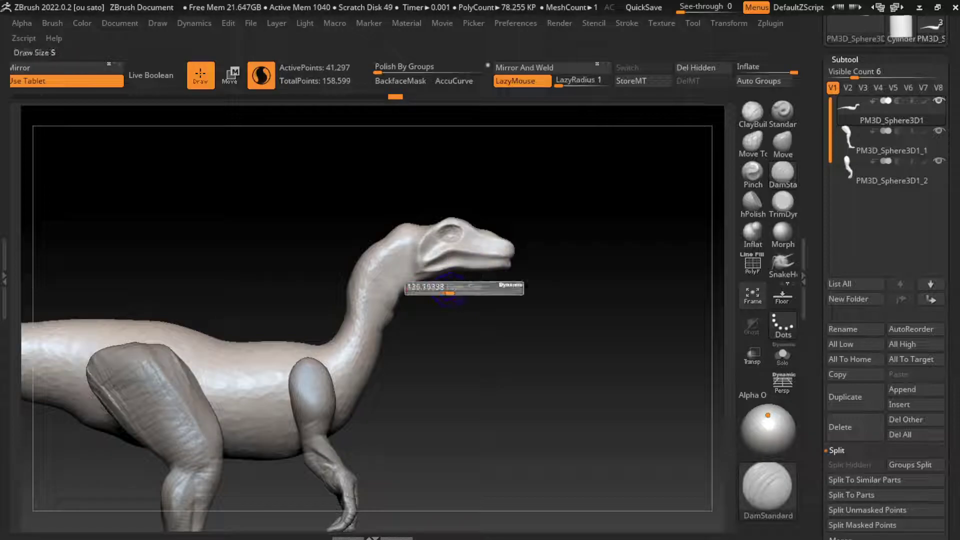
left_click(752, 113)
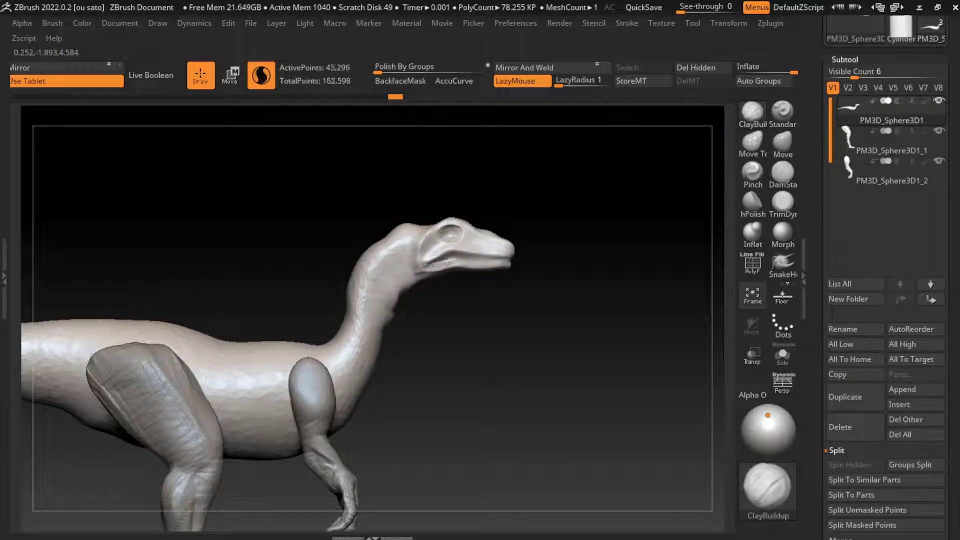
left_click_drag(461, 262, 488, 257)
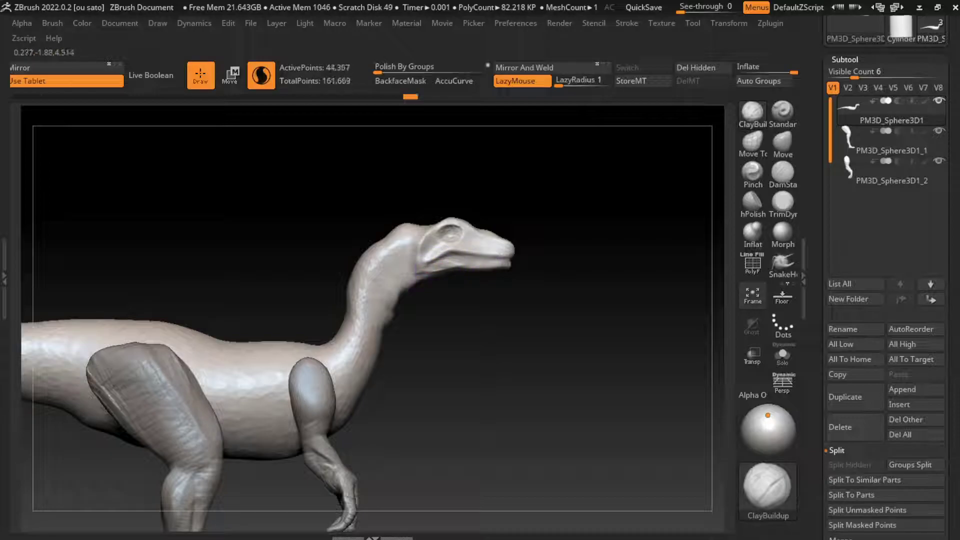
left_click(782, 172)
left_click_drag(416, 265, 478, 264)
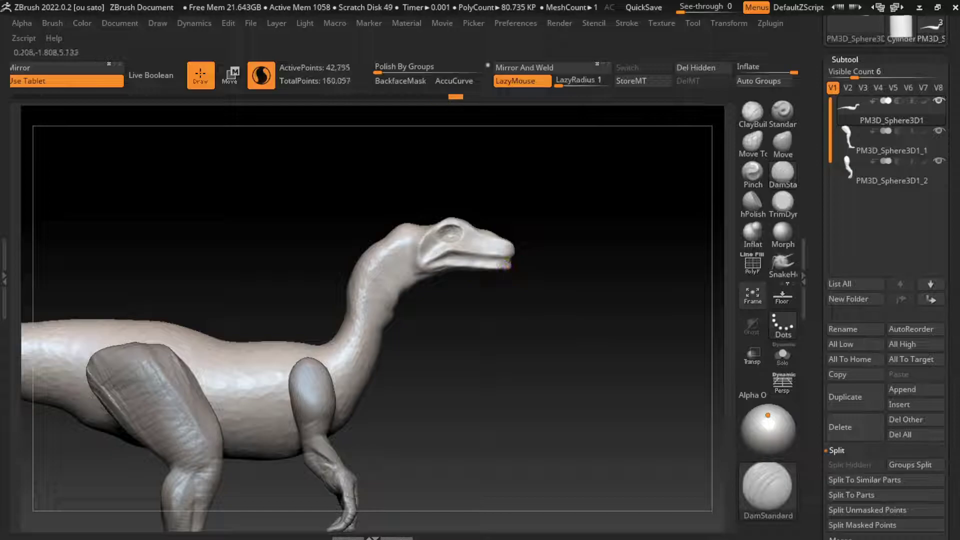
Step: Undo a stray trim stroke, then build up clay on the upper and lower neck
left_click(783, 203)
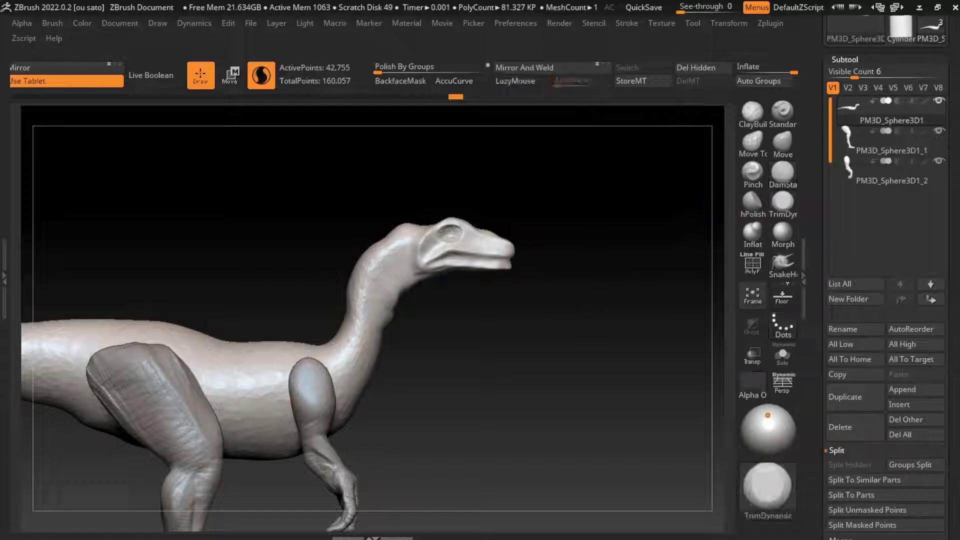
left_click_drag(625, 175, 650, 225)
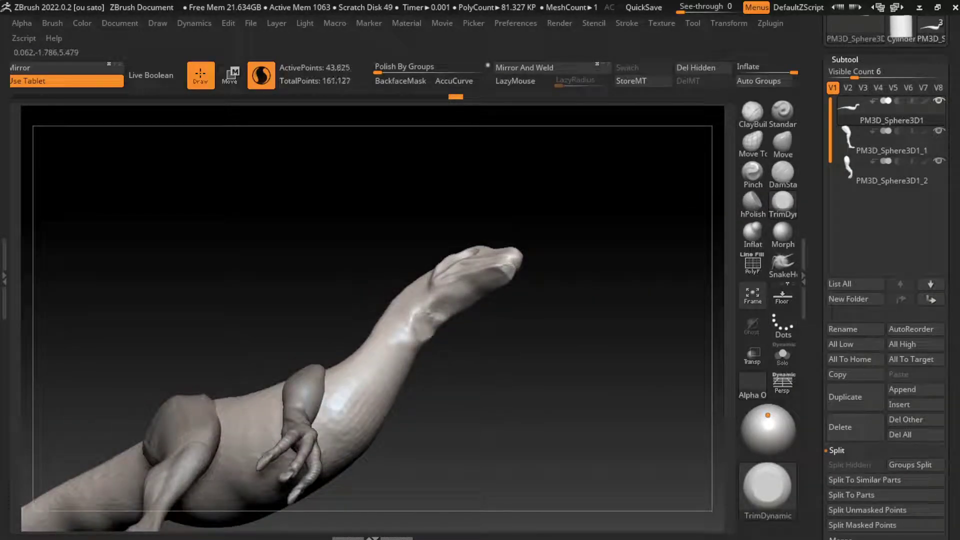
key("ctrl+z")
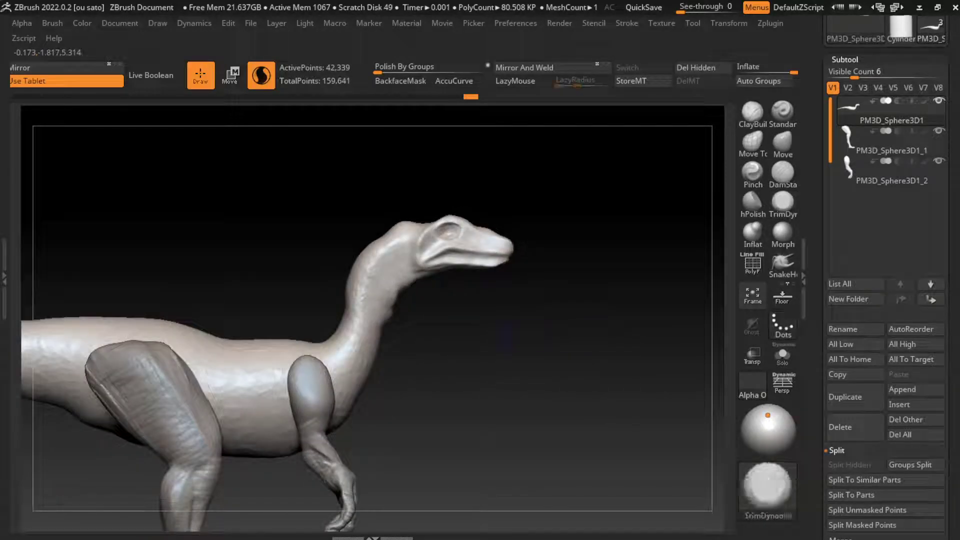
left_click(753, 112)
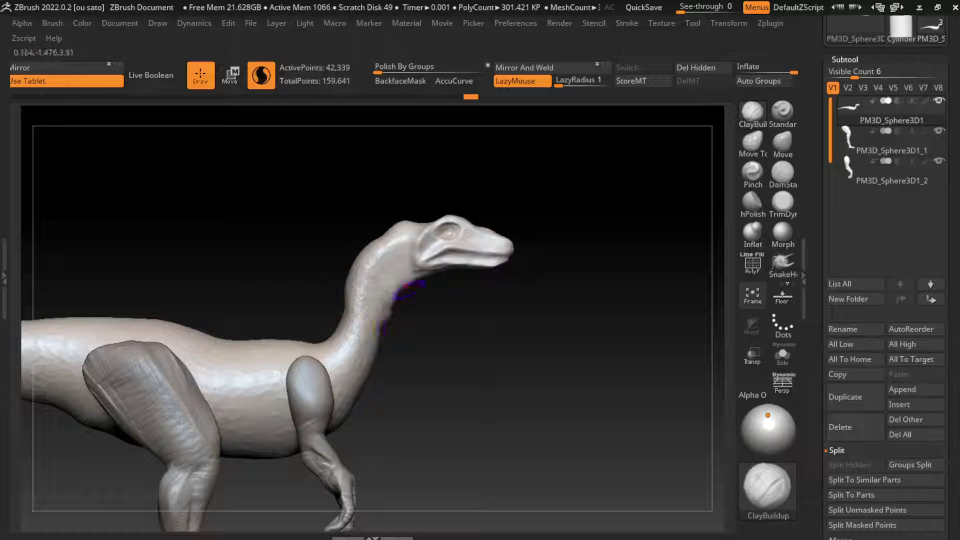
mouse_move(401, 250)
left_mouse_down()
mouse_move(393, 272)
mouse_move(400, 266)
mouse_move(368, 297)
left_mouse_up()
mouse_move(378, 265)
left_mouse_down()
mouse_move(345, 350)
mouse_move(318, 378)
left_mouse_up()
Step: Carve and deepen long creases down the front of the neck with DamStandard
left_click(783, 173)
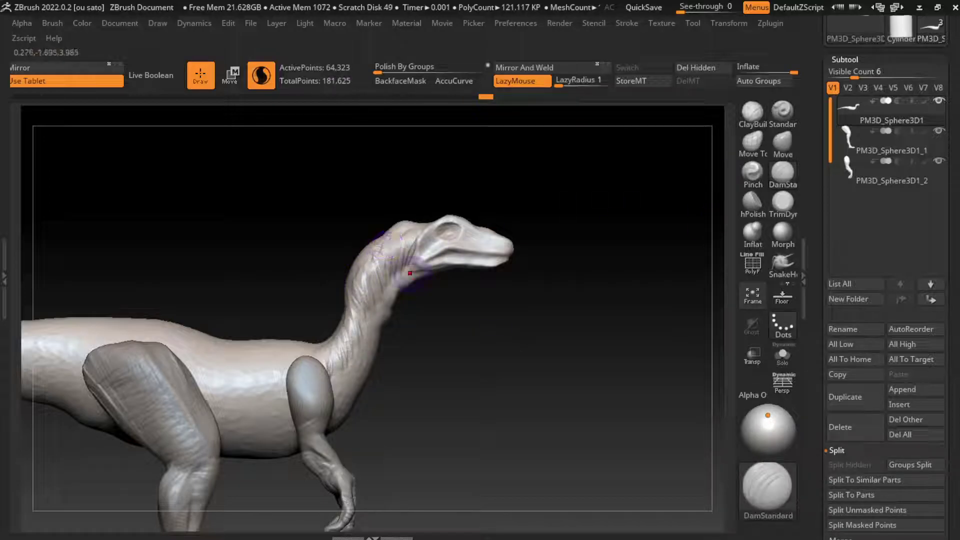
left_click_drag(398, 282, 330, 373)
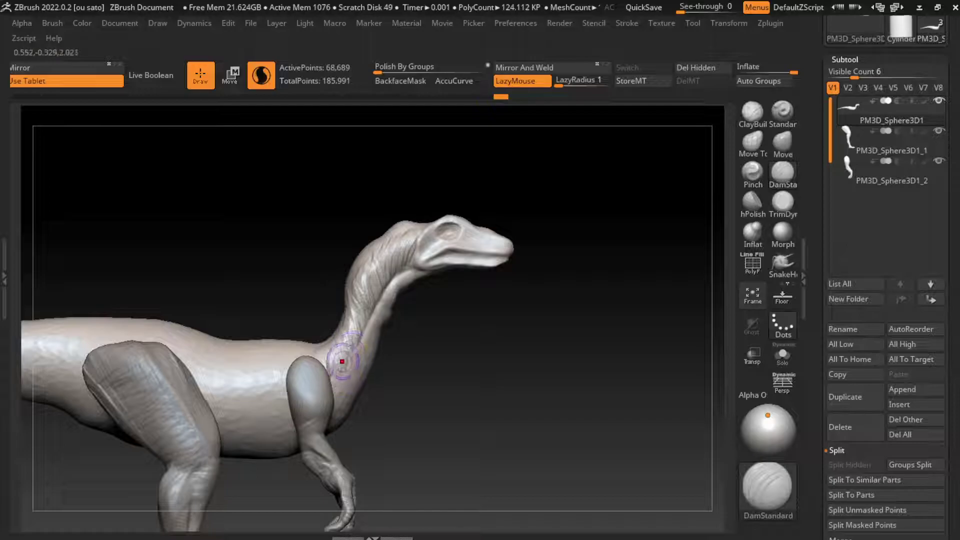
left_click_drag(378, 303, 351, 393)
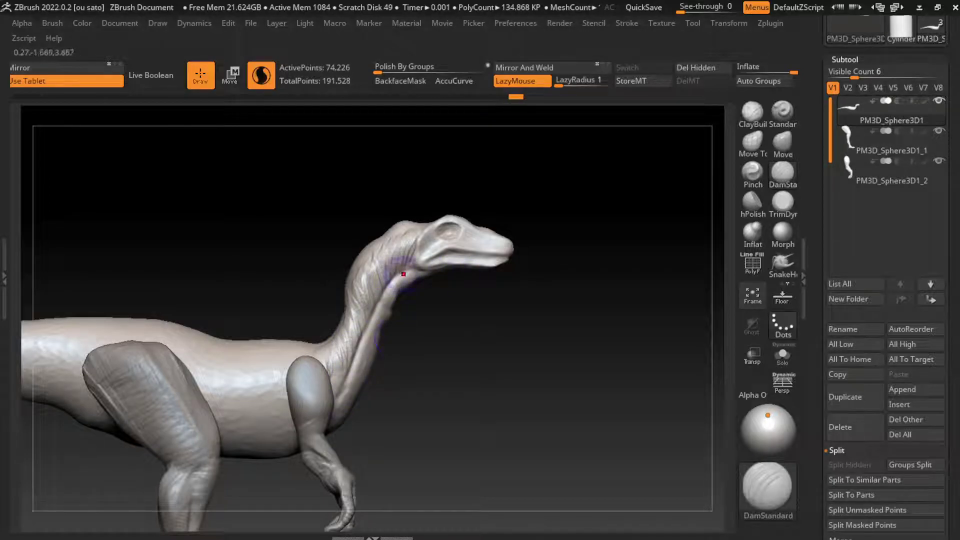
left_click_drag(401, 260, 365, 351)
left_click_drag(372, 308, 333, 388)
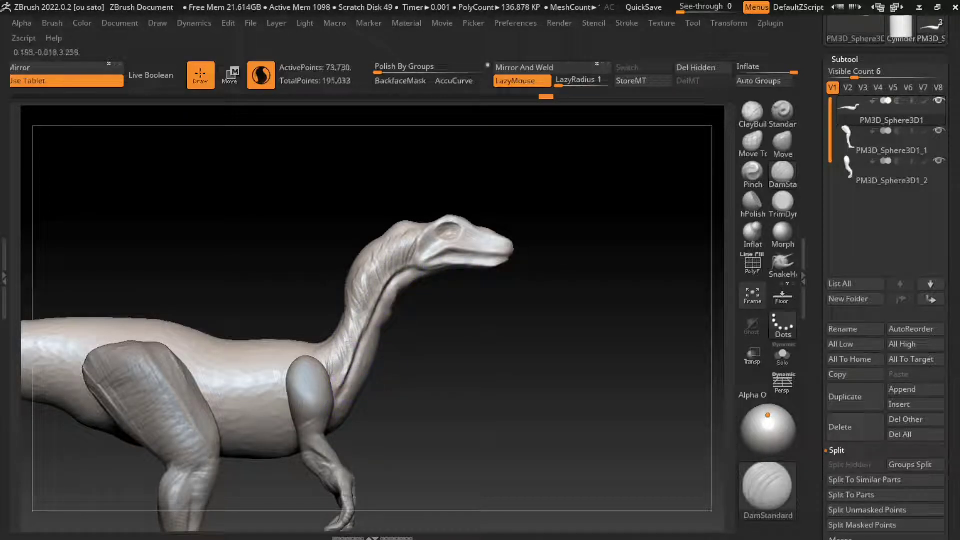
Step: Build up clay along the back of the neck and smooth the top of the head
left_click(752, 111)
left_click_drag(403, 249, 375, 300)
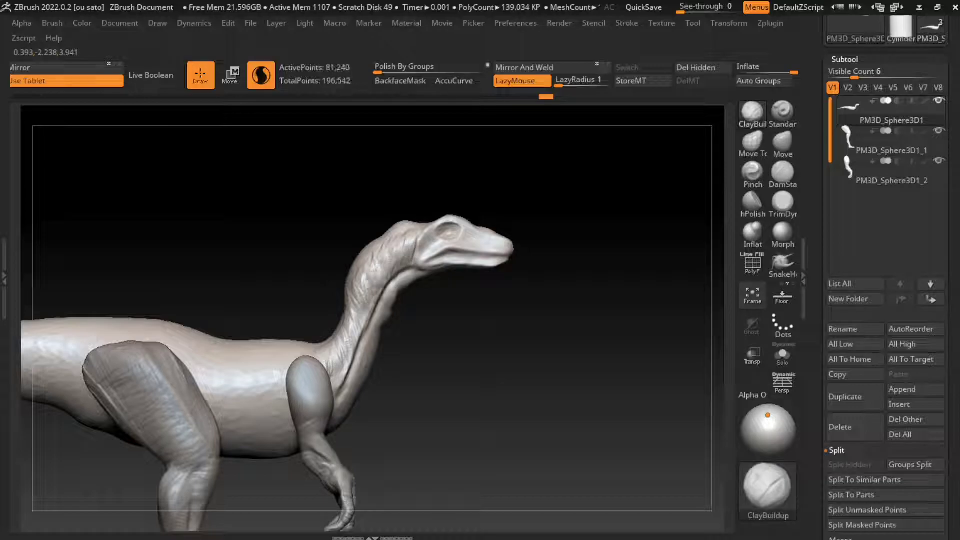
left_click_drag(460, 240, 400, 220)
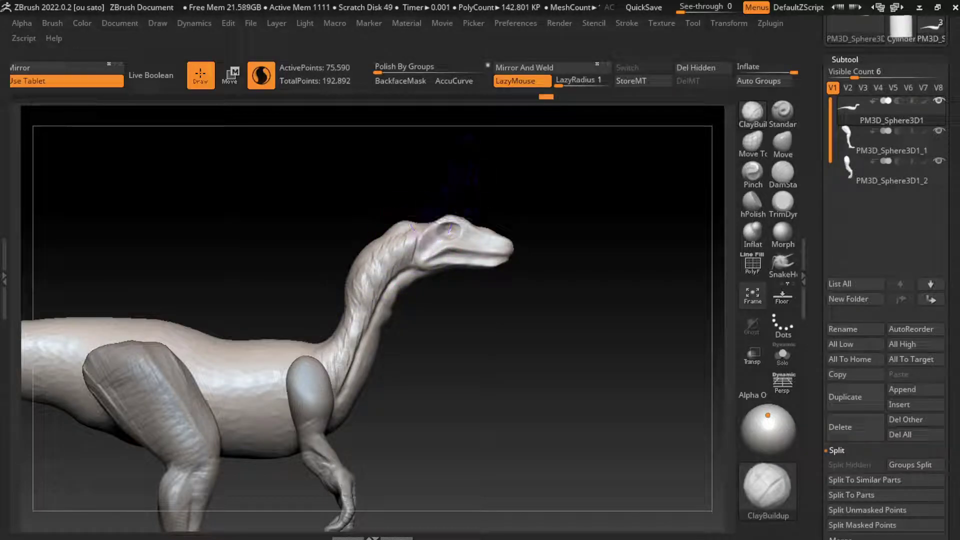
left_click_drag(428, 220, 430, 206)
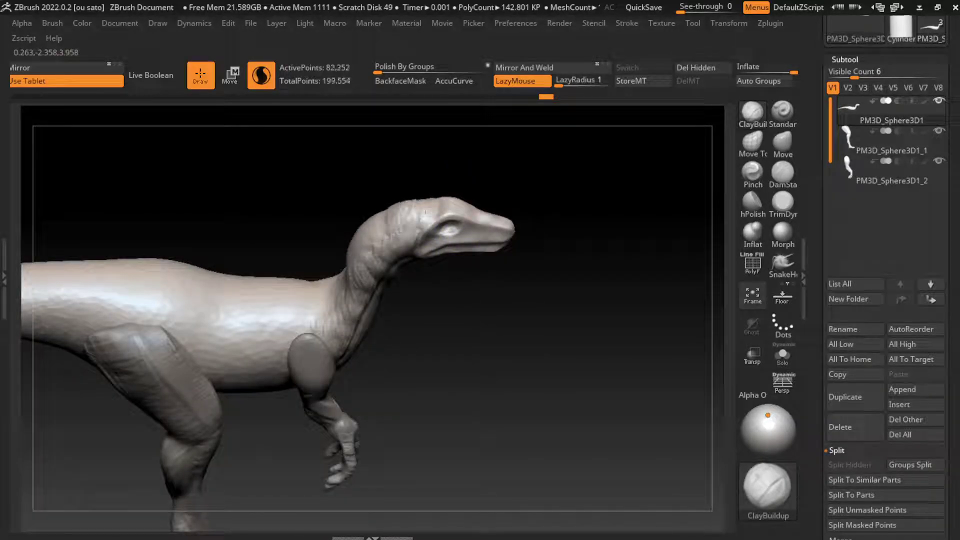
left_click_drag(425, 300, 443, 336)
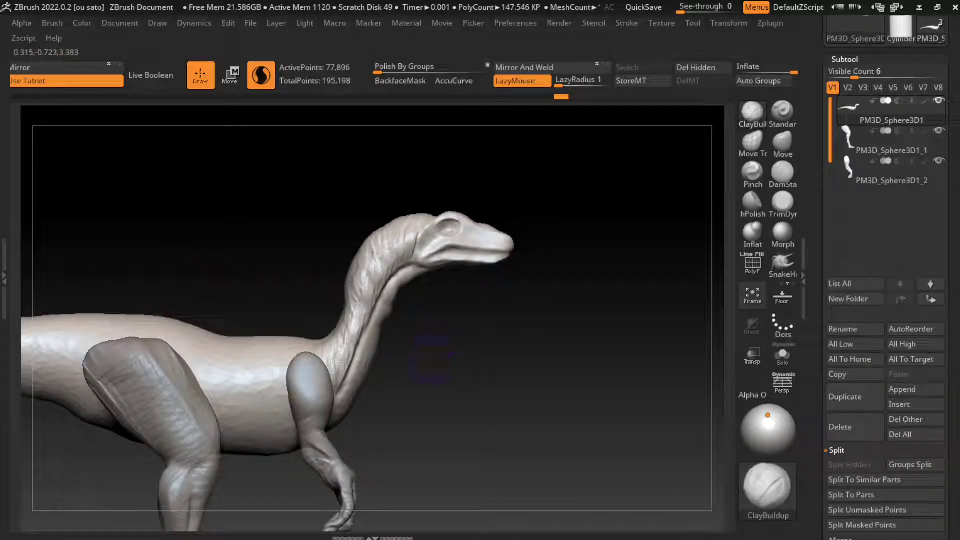
Step: Bulge the throat slightly outward with Move, then select the forelimb subtool PM3D_Sphere3D1_2
key("b")
key("m")
key("v")
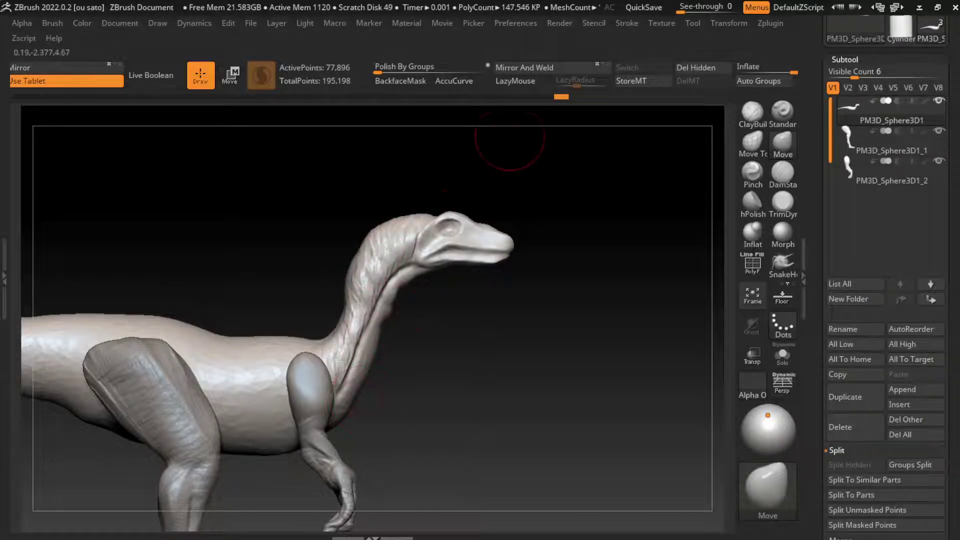
key("ctrl+z")
key("b")
key("c")
key("b")
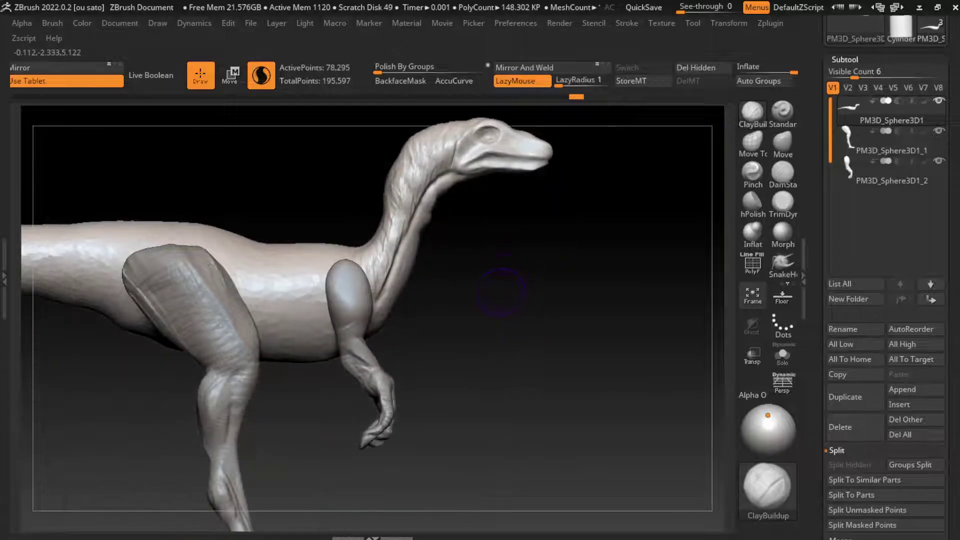
key("s")
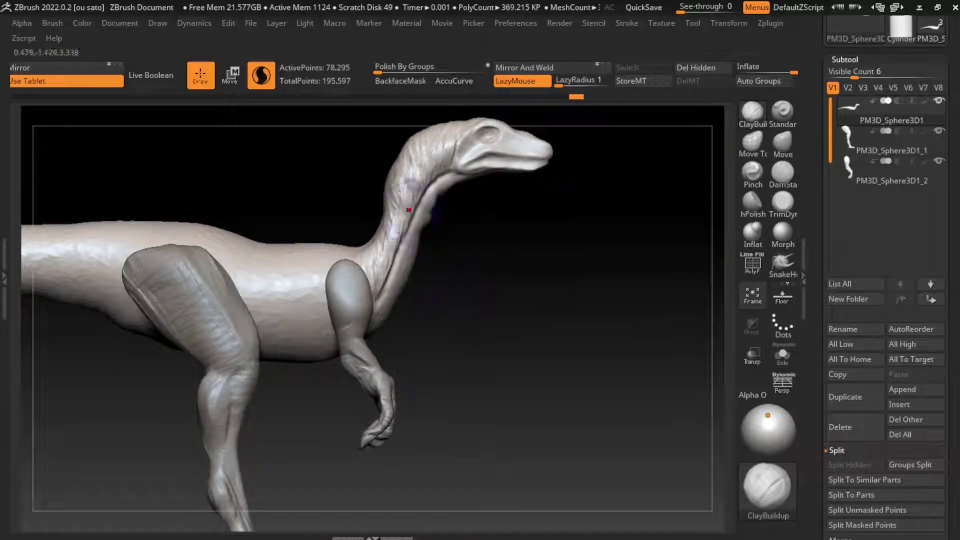
left_click(783, 142)
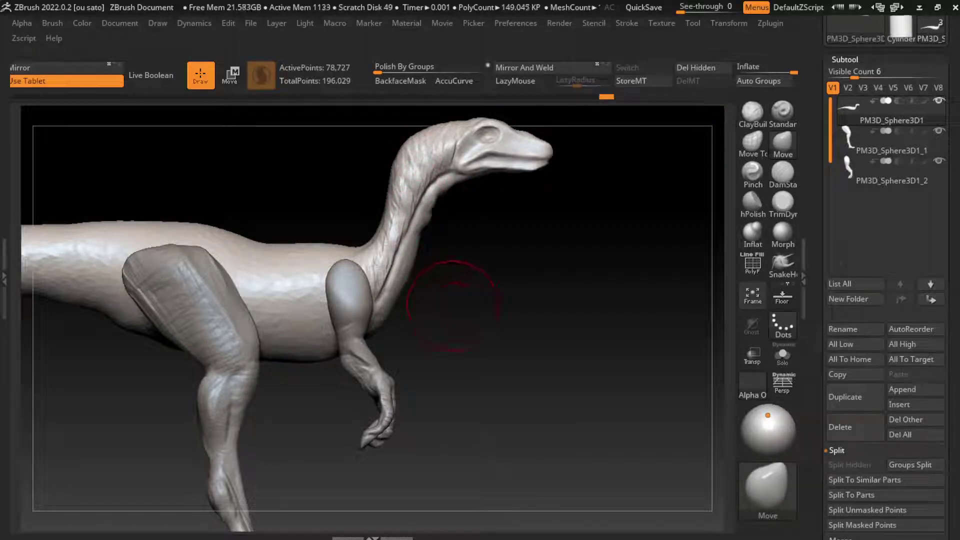
left_click_drag(400, 312, 407, 295)
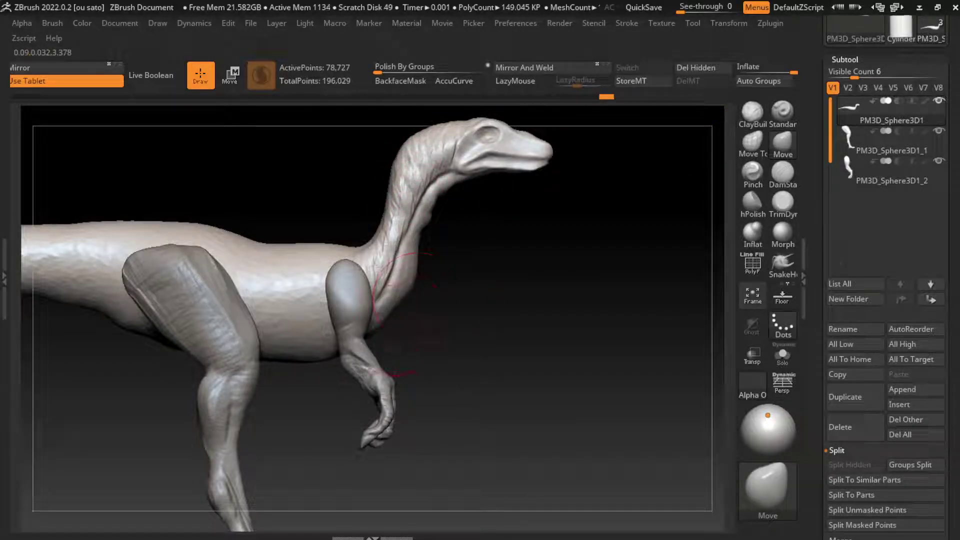
left_click_drag(376, 325, 453, 297, "alt")
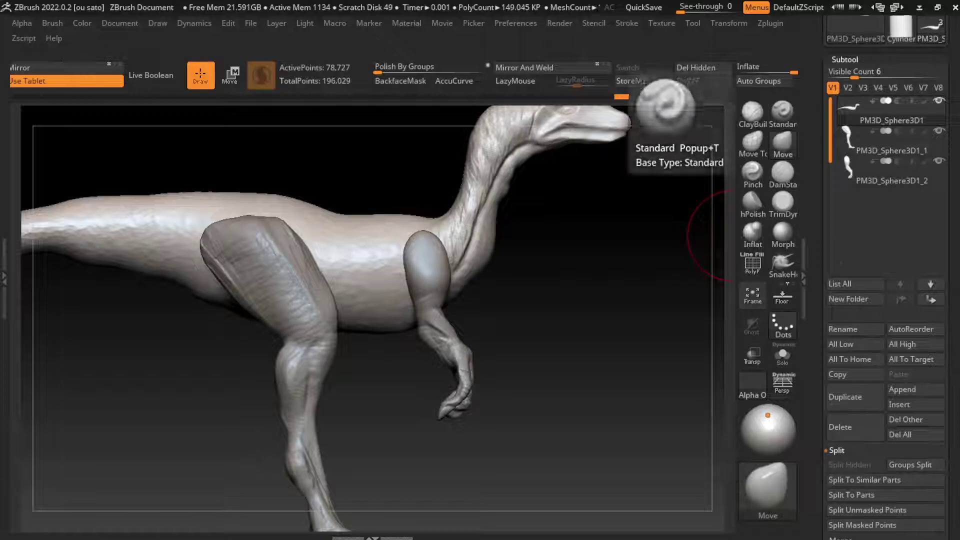
left_click(426, 269, "alt")
Step: Make the body subtool active again and build up clay on the body with ClayBuildup
key("b")
key("c")
key("b")
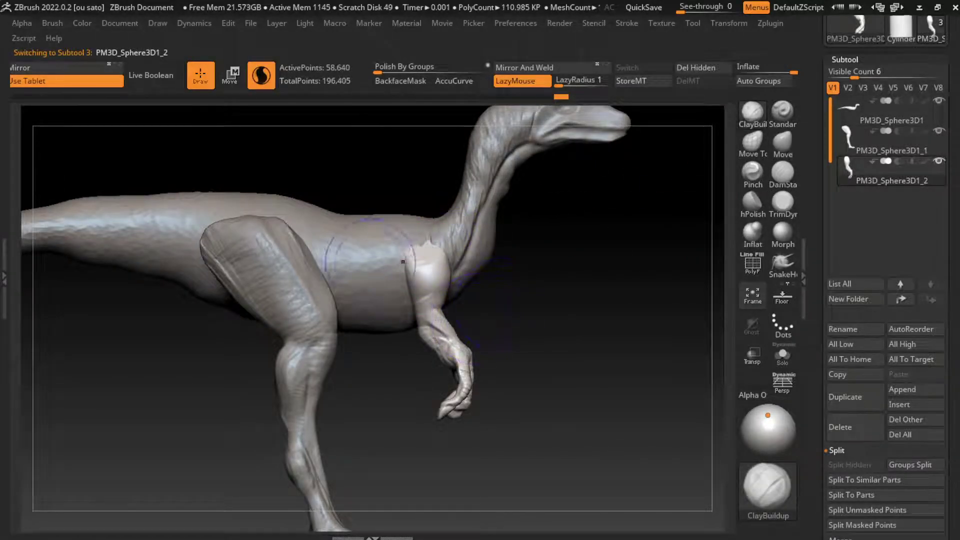
left_click(402, 262, "alt")
left_click_drag(497, 317, 402, 307)
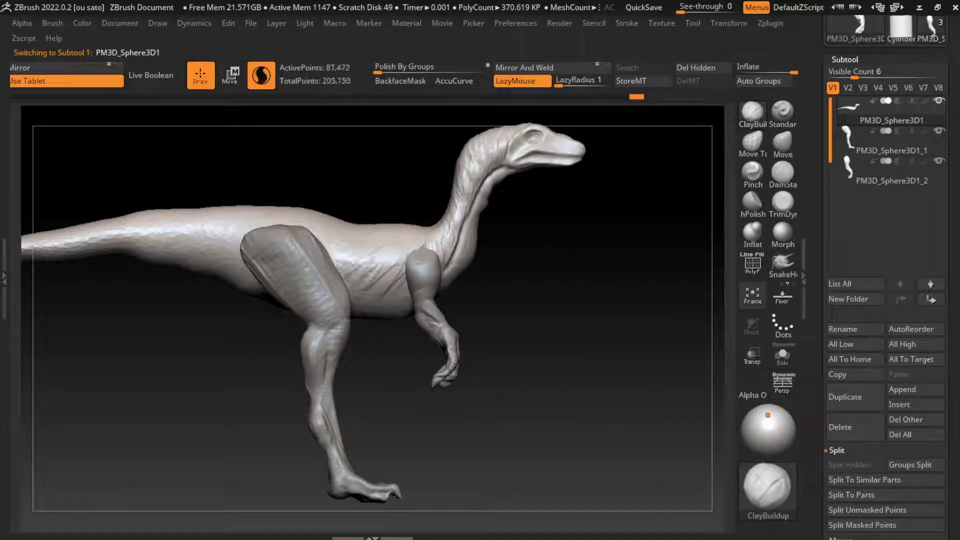
mouse_move(415, 295)
left_mouse_down()
mouse_move(345, 260)
mouse_move(521, 240)
left_mouse_up()
left_click_drag(354, 316, 464, 309, "alt")
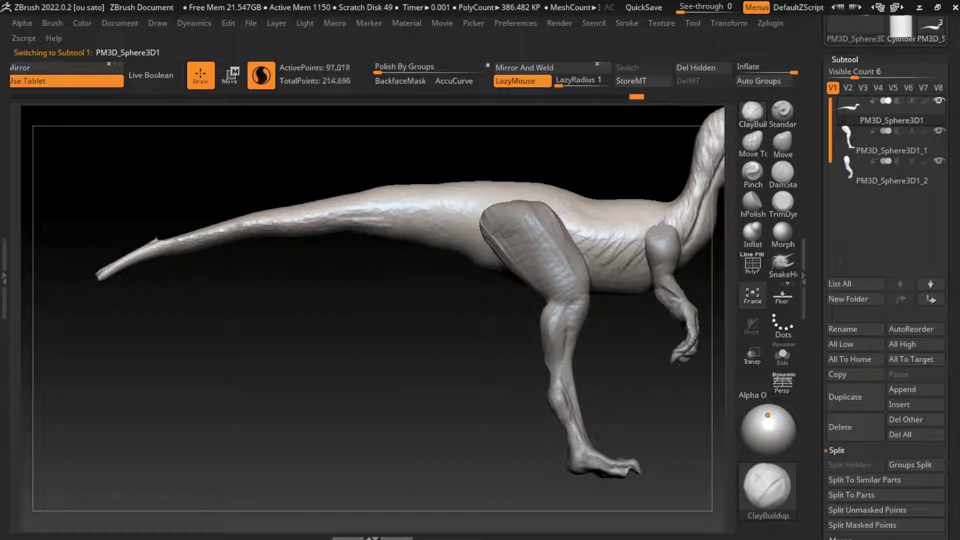
Step: Sculpt clay ridges along the tail top and crease detail over the mid-body and hip
mouse_move(400, 225)
left_mouse_down()
mouse_move(226, 236)
mouse_move(480, 220)
left_mouse_up()
mouse_move(310, 217)
left_mouse_down()
mouse_move(266, 220)
mouse_move(408, 244)
left_mouse_up()
mouse_move(258, 221)
left_mouse_down()
mouse_move(383, 220)
mouse_move(485, 245)
mouse_move(490, 235)
left_mouse_up()
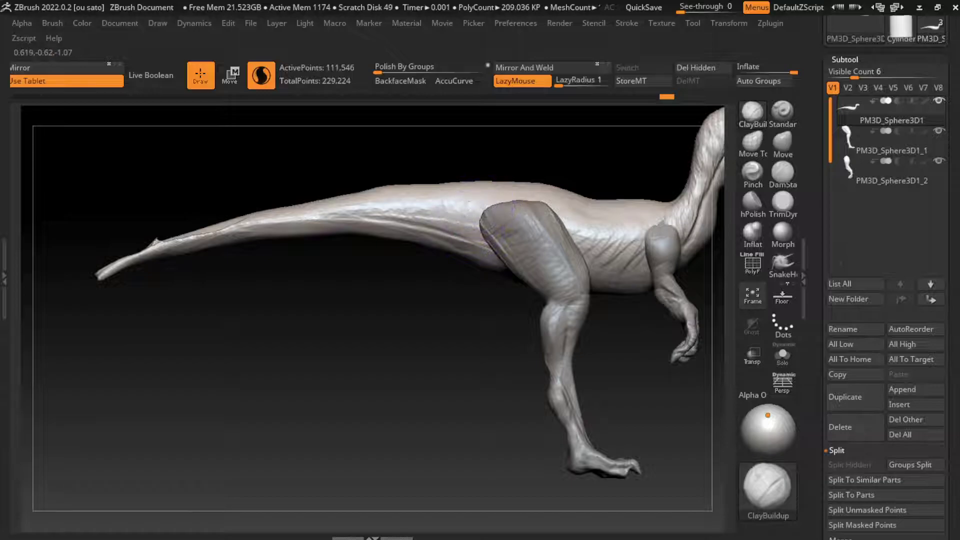
mouse_move(479, 202)
left_mouse_down()
mouse_move(415, 220)
mouse_move(491, 237)
mouse_move(440, 217)
mouse_move(345, 215)
left_mouse_up()
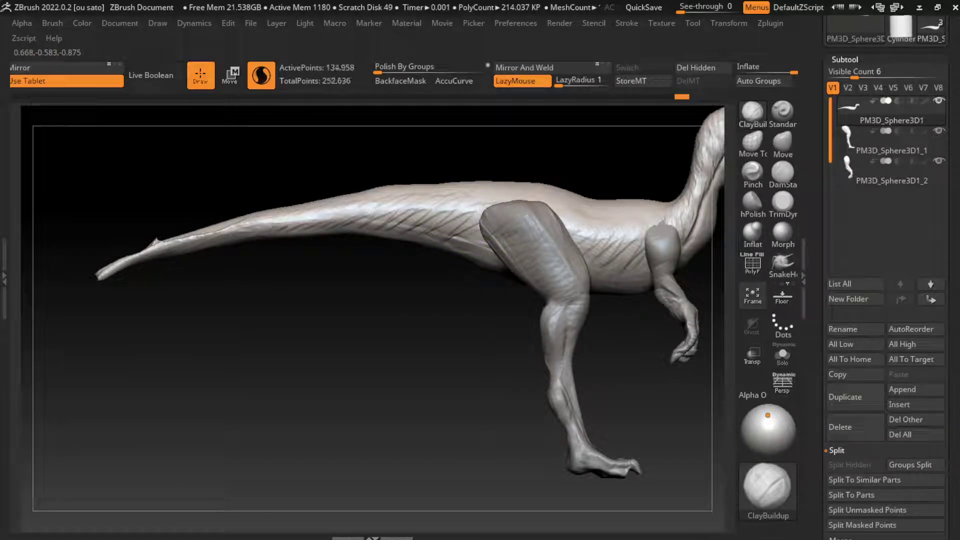
left_click_drag(255, 229, 182, 244)
left_click_drag(228, 306, 284, 297)
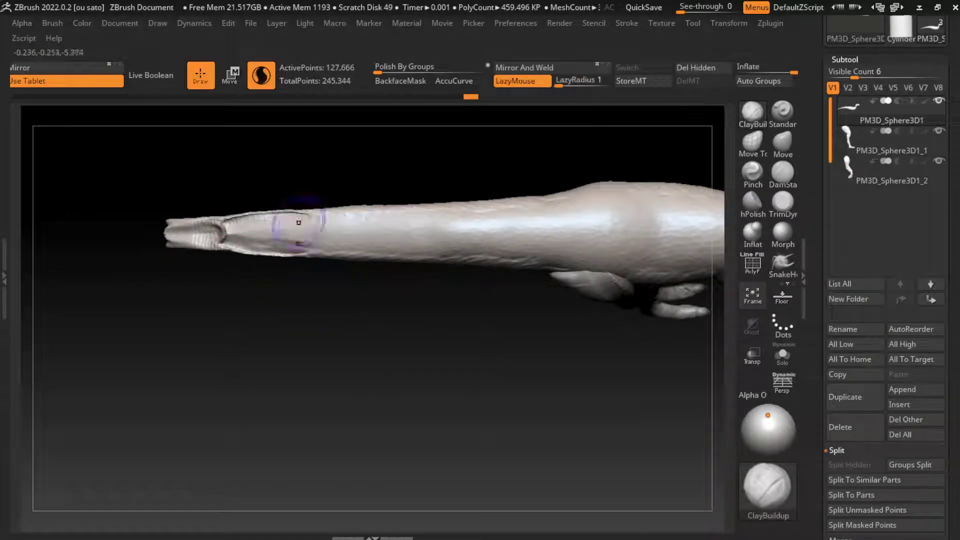
Step: Smooth the tail's groove detail and reshape near the tip, undoing stray strokes
mouse_move(301, 225)
left_mouse_down("shift")
mouse_move(220, 231)
mouse_move(312, 250)
left_mouse_up("shift")
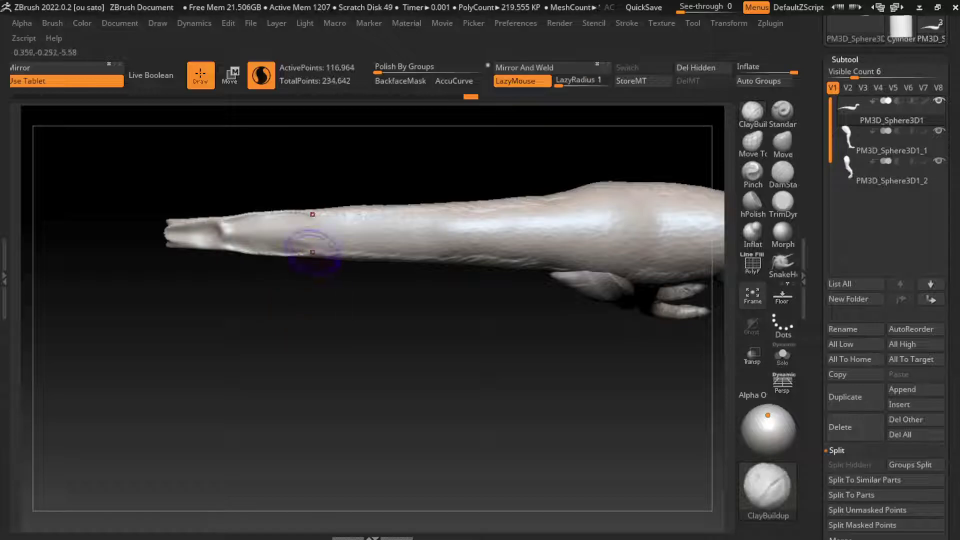
left_click_drag(230, 227, 305, 248)
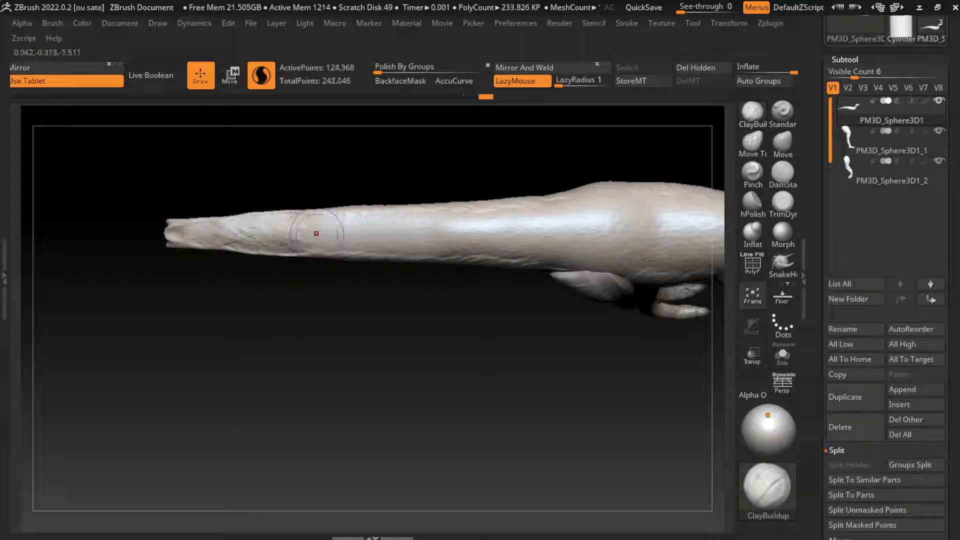
left_click_drag(321, 280, 330, 235)
key("ctrl+z")
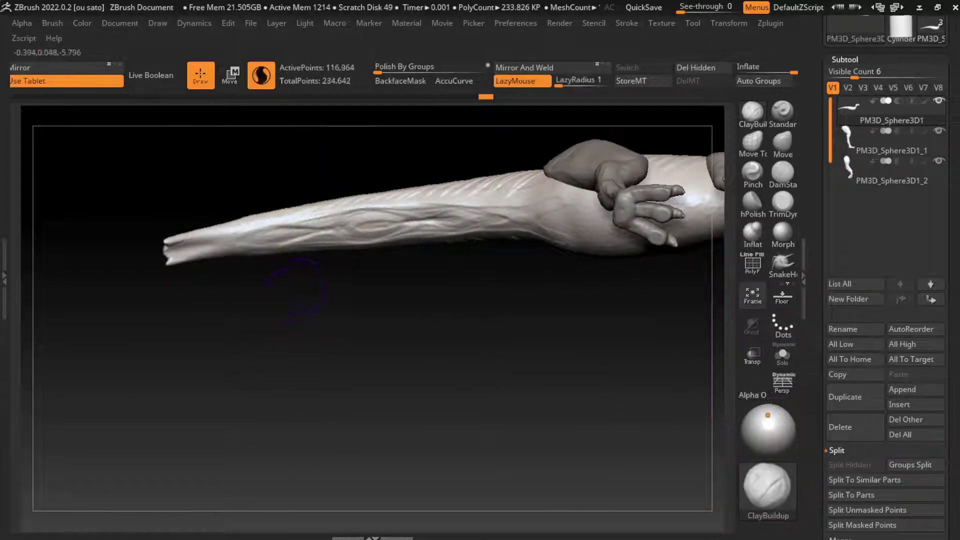
key("ctrl+z")
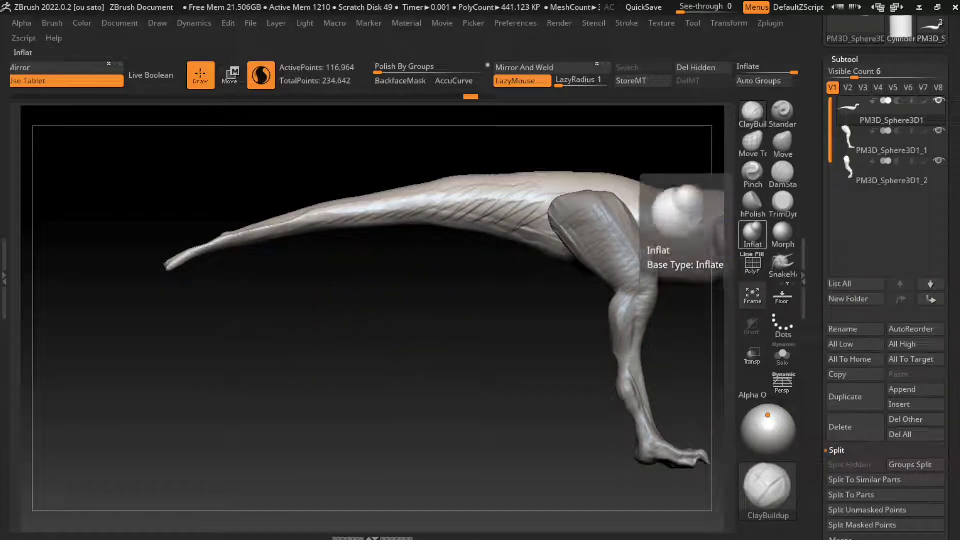
Step: Pinch and sharpen the tail end into a long, tight taper with the Pinch brush
left_click(752, 170)
key("ctrl+z")
key("ctrl+z")
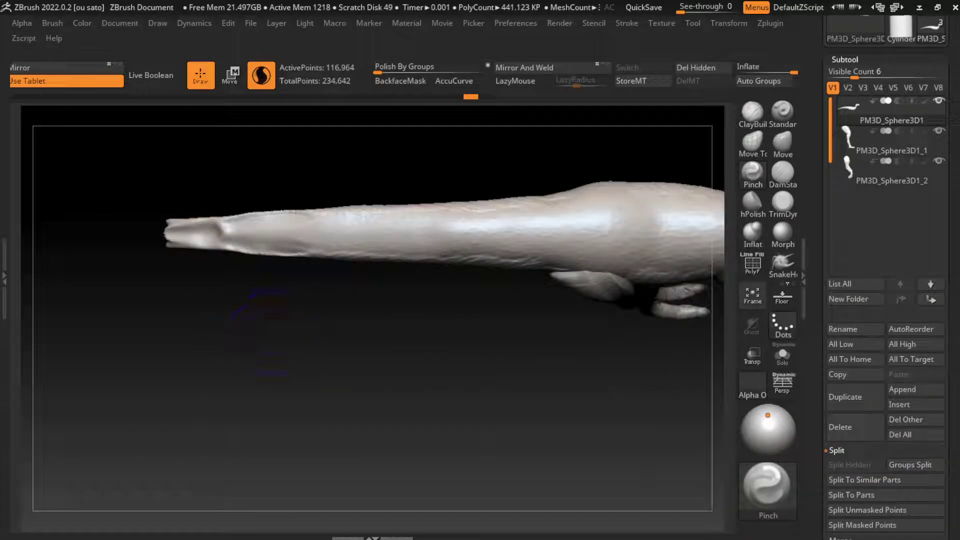
key("ctrl+z")
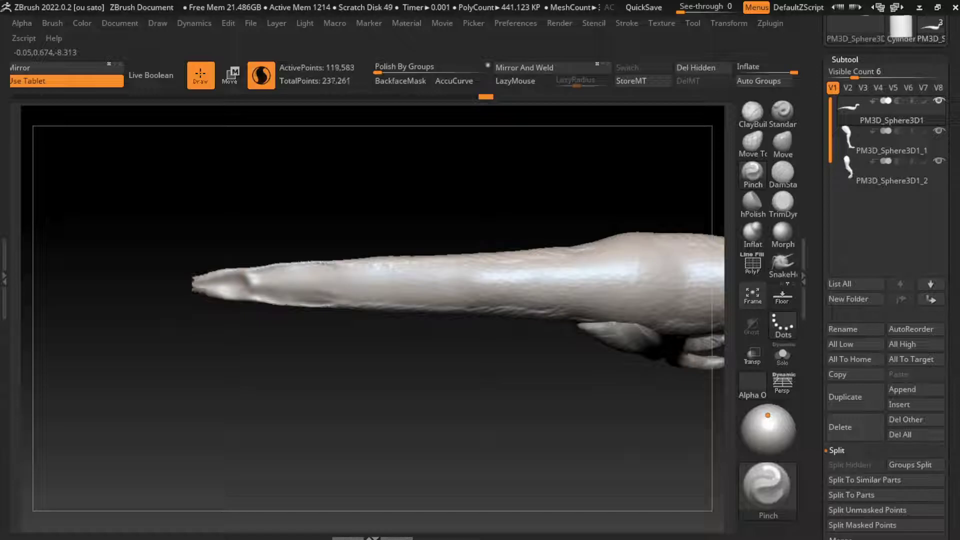
key("ctrl+shift+z")
key("ctrl+shift+z")
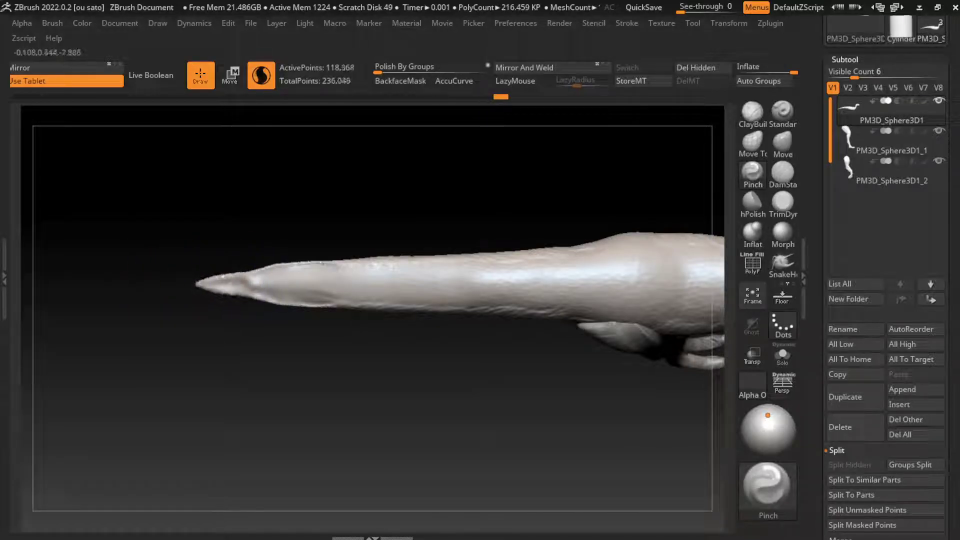
key("ctrl+shift+z")
key("ctrl+shift+z")
key("ctrl+shift+z")
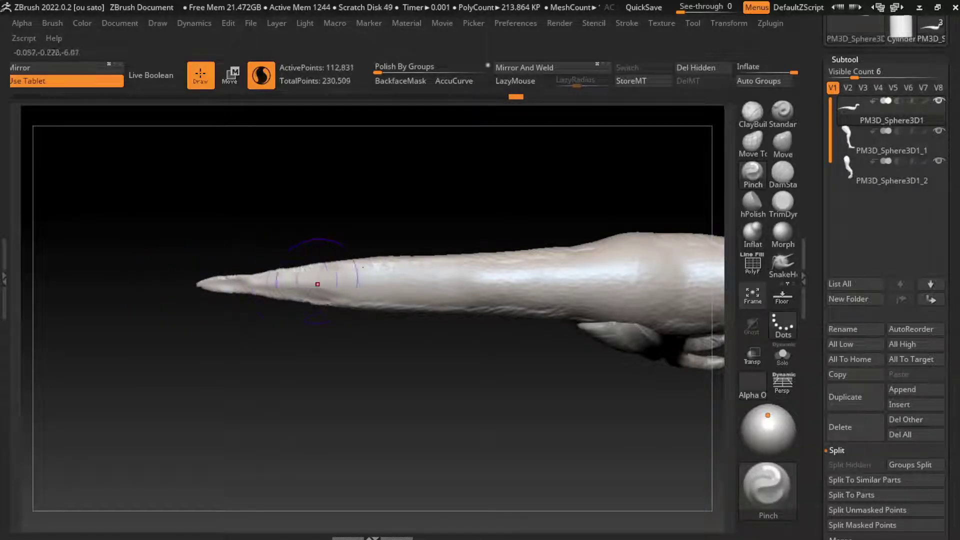
key("ctrl+shift+z")
key("ctrl+shift+z")
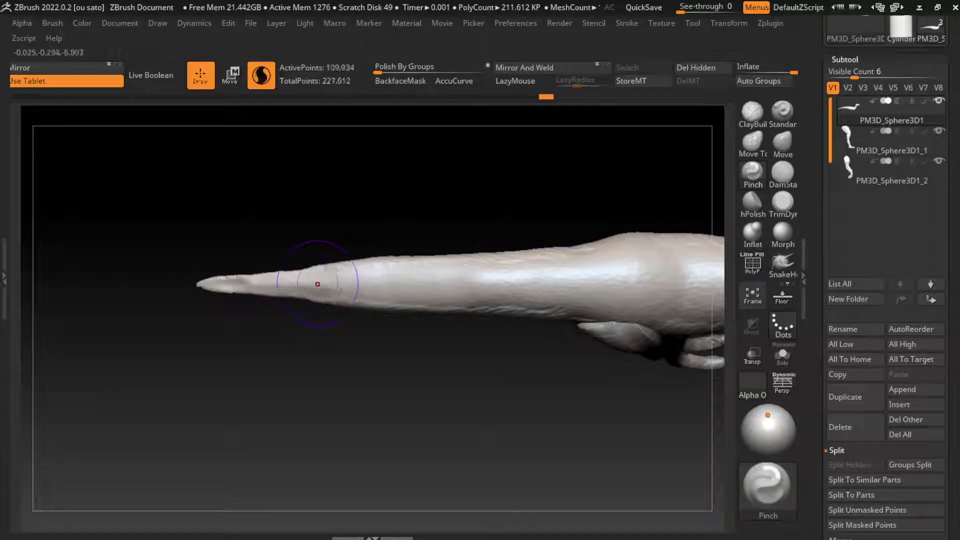
key("ctrl+shift+z")
key("ctrl+shift+z")
key("ctrl+shift+z")
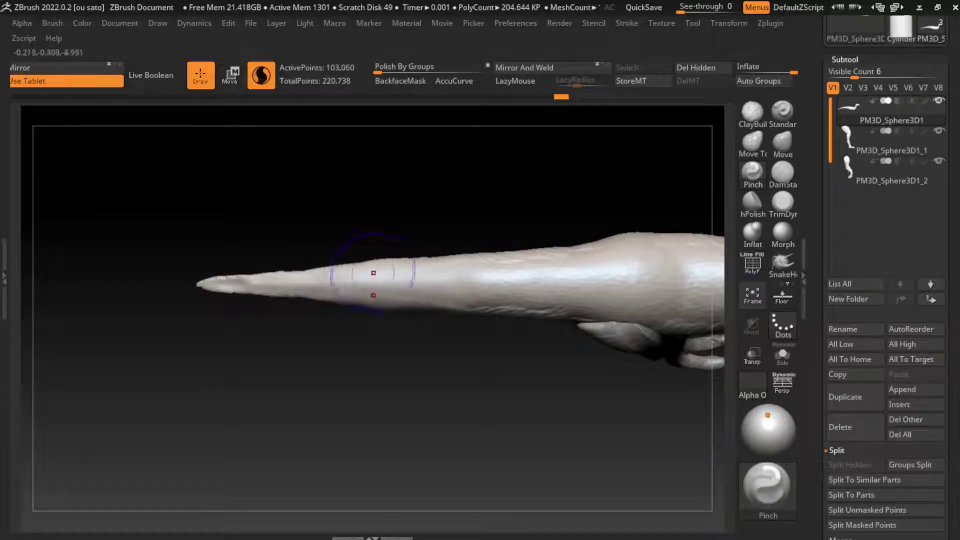
key("ctrl+shift+z")
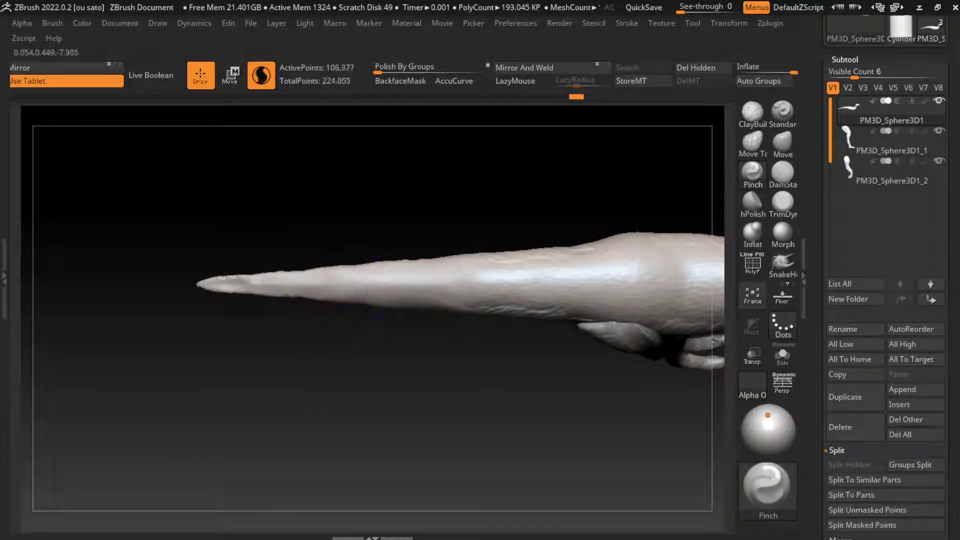
key("ctrl+shift+z")
key("ctrl+shift+z")
key("ctrl+shift+z")
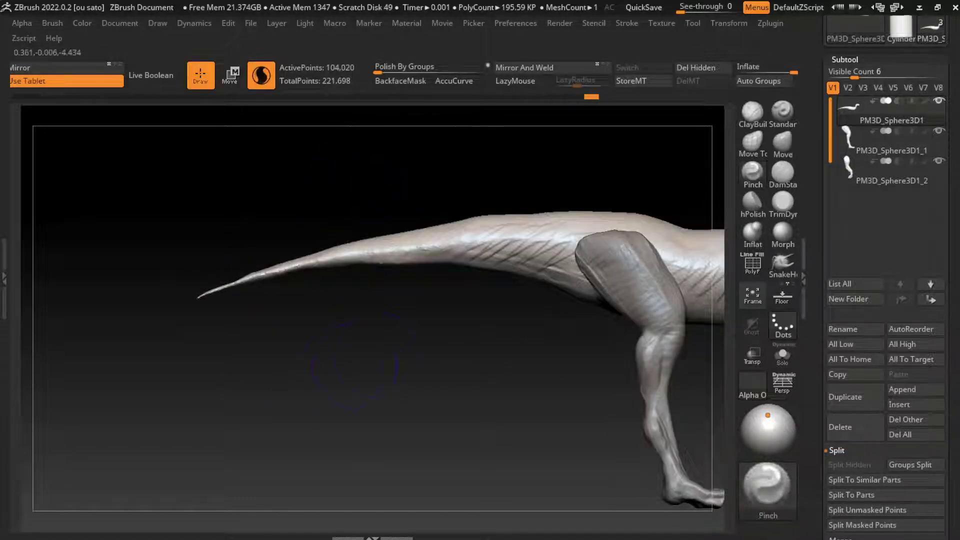
key("ctrl+shift+z")
key("ctrl+shift+z")
Step: Resize the brush, select the flattening brush (BTD), and turn the tail to a horizontal view
key("s")
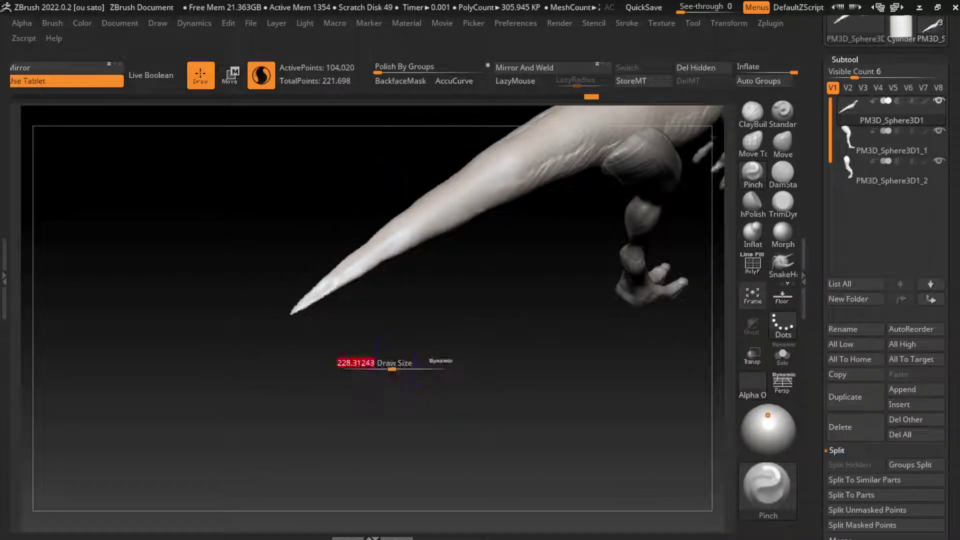
key("space")
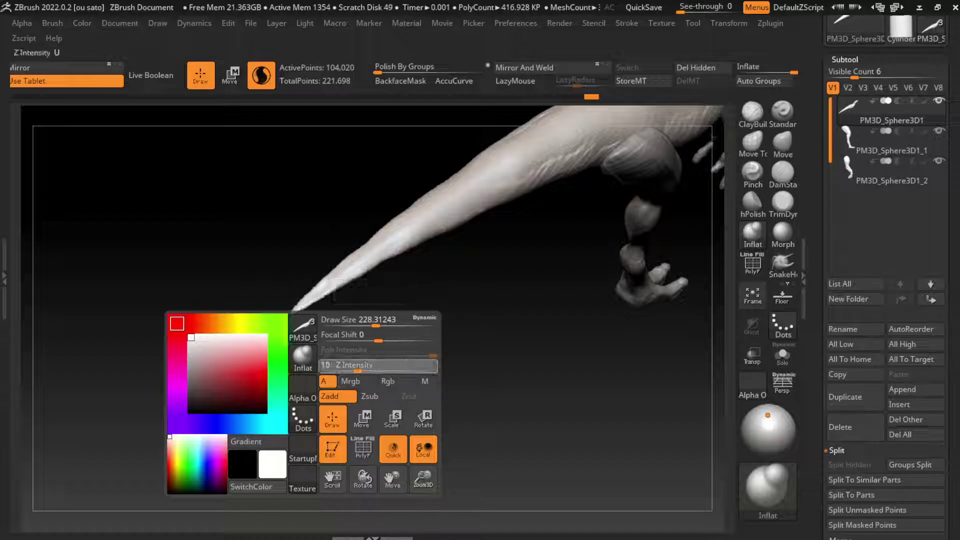
key("ctrl+z")
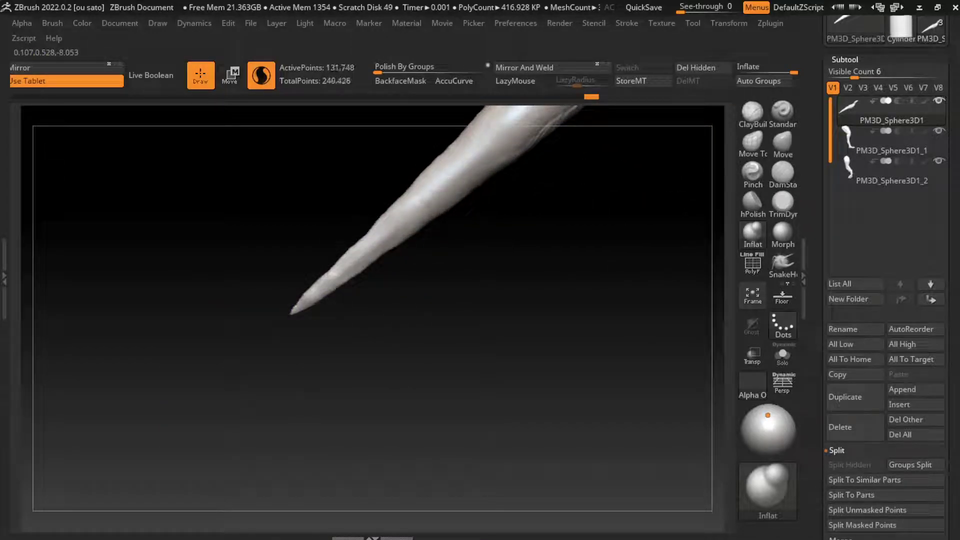
key("ctrl+shift+z")
key("ctrl+shift+z")
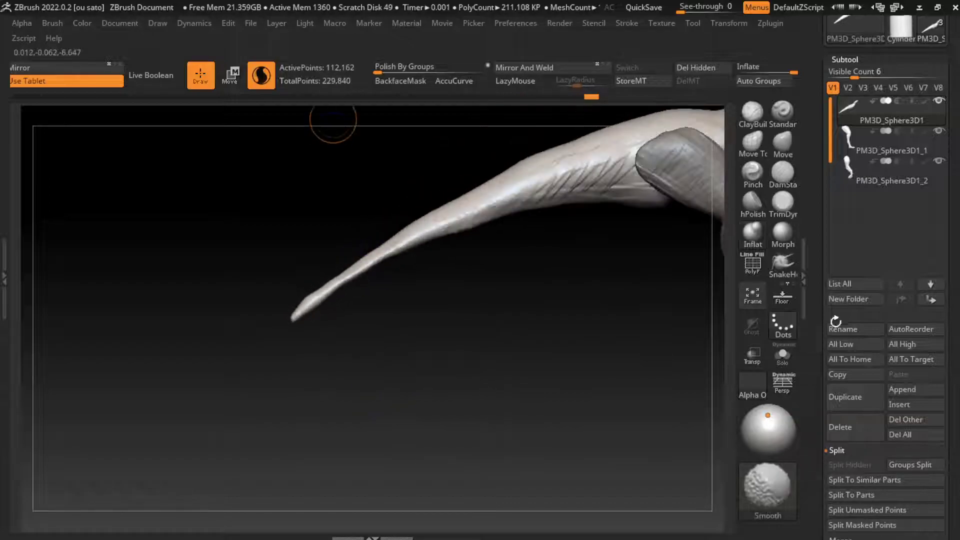
key("ctrl+shift+z")
key("ctrl+shift+z")
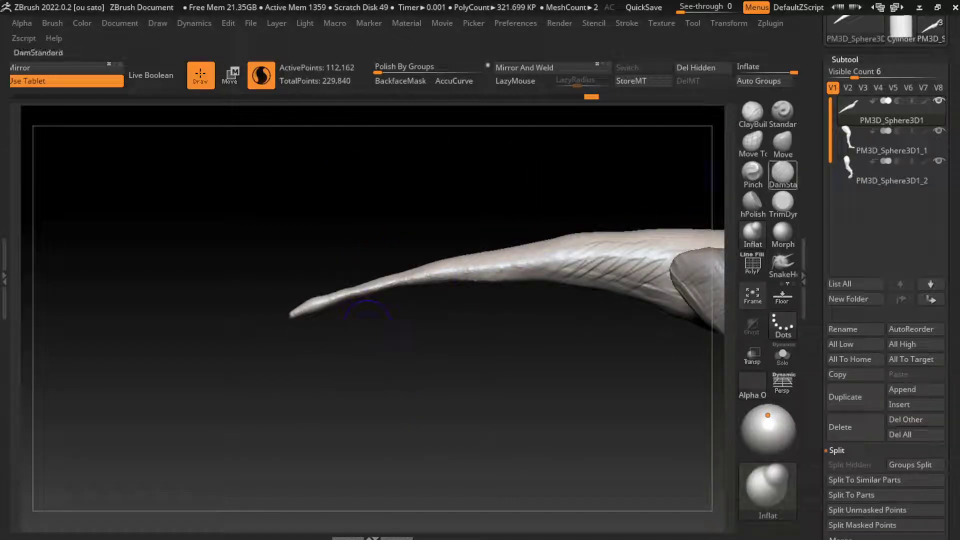
key("b")
key("t")
key("d")
key("ctrl+z")
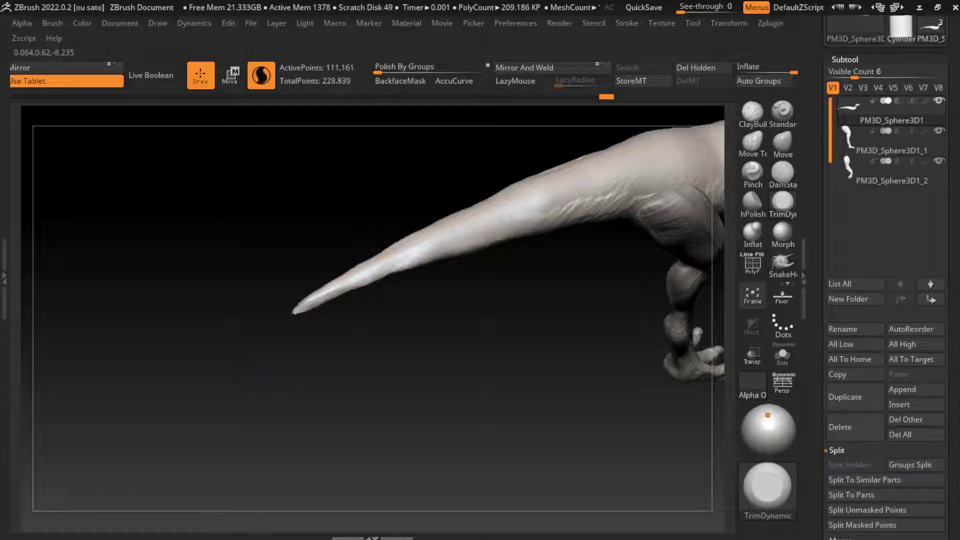
left_click_drag(300, 321, 289, 300, "shift")
Step: Flatten and smooth the tail surface with TrimDynamic from a side view
key("f")
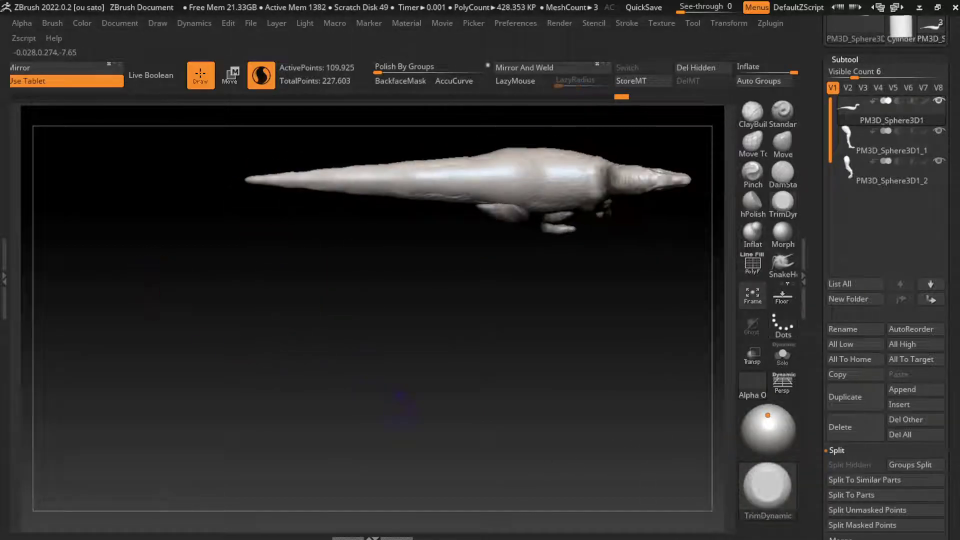
left_click_drag(156, 276, 375, 307, "shift")
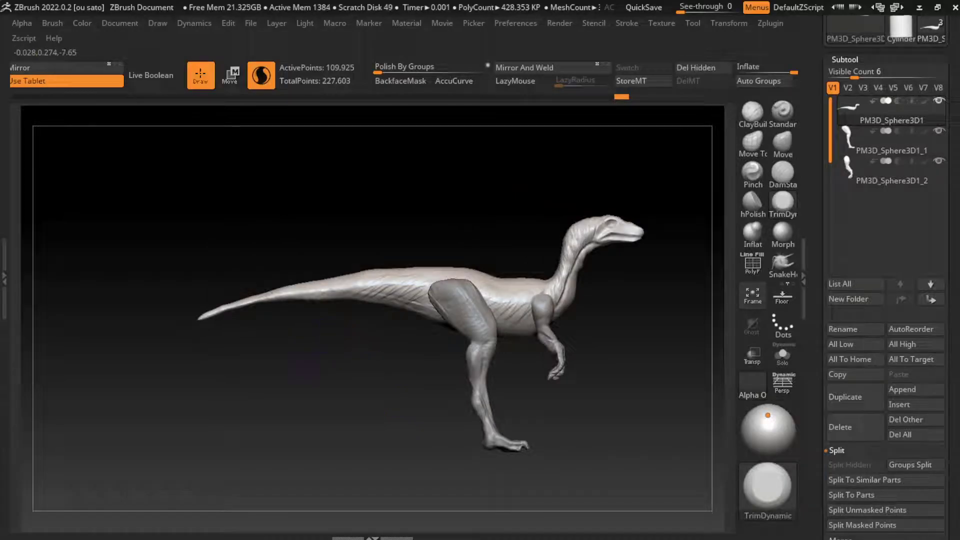
left_click_drag(363, 366, 397, 399, "alt")
left_click_drag(475, 288, 372, 290)
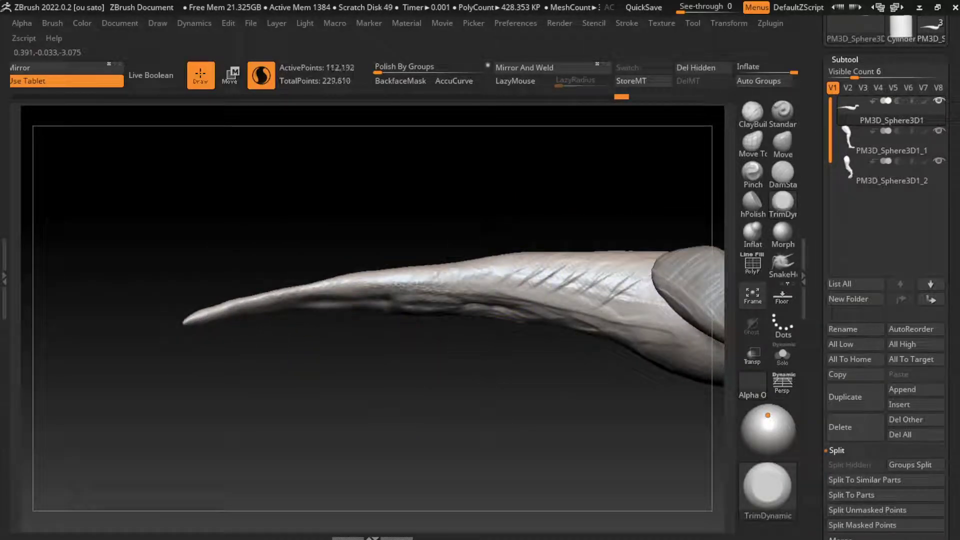
mouse_move(547, 270)
left_mouse_down()
mouse_move(490, 295)
mouse_move(380, 277)
mouse_move(323, 286)
left_mouse_up()
left_click_drag(400, 285, 306, 287)
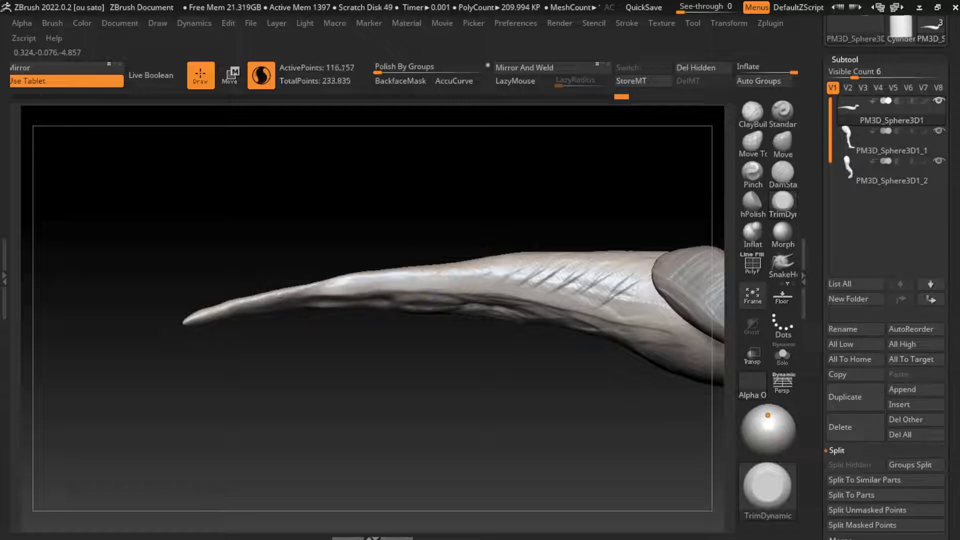
Step: Build clay ridges along the lower tail with ClayBuildup and LazyMouse enabled
left_click(752, 113)
key("l")
left_click_drag(350, 410, 369, 363)
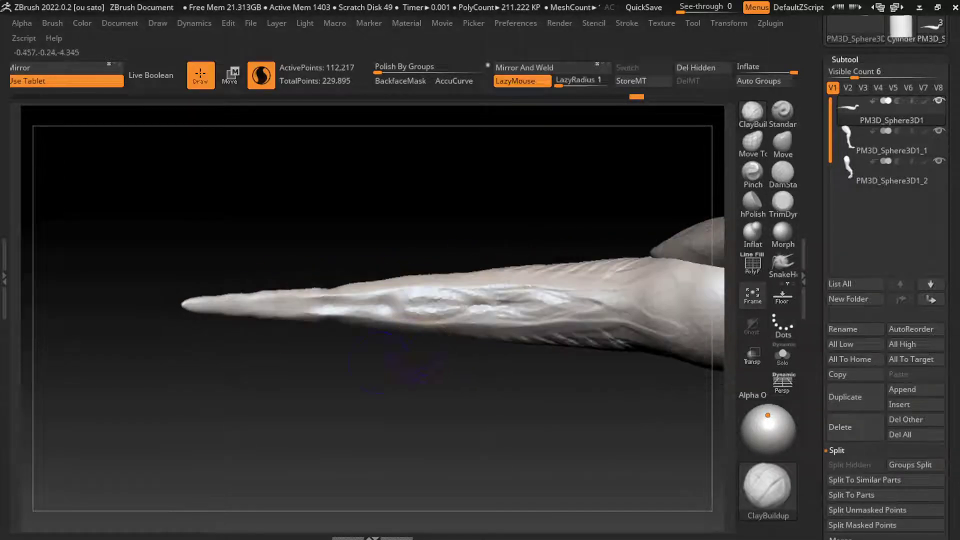
key("s")
mouse_move(320, 311)
left_mouse_down()
mouse_move(281, 305)
mouse_move(395, 300)
mouse_move(273, 310)
mouse_move(535, 300)
left_mouse_up()
left_click_drag(426, 305, 606, 300)
mouse_move(495, 300)
left_mouse_down()
mouse_move(655, 295)
mouse_move(525, 310)
mouse_move(345, 306)
left_mouse_up()
Step: Add clay detail to the tail underside up to the thigh, then frame the dinosaur
left_click_drag(350, 425, 380, 395)
mouse_move(500, 267)
left_mouse_down()
mouse_move(380, 272)
mouse_move(401, 261)
mouse_move(380, 270)
left_mouse_up()
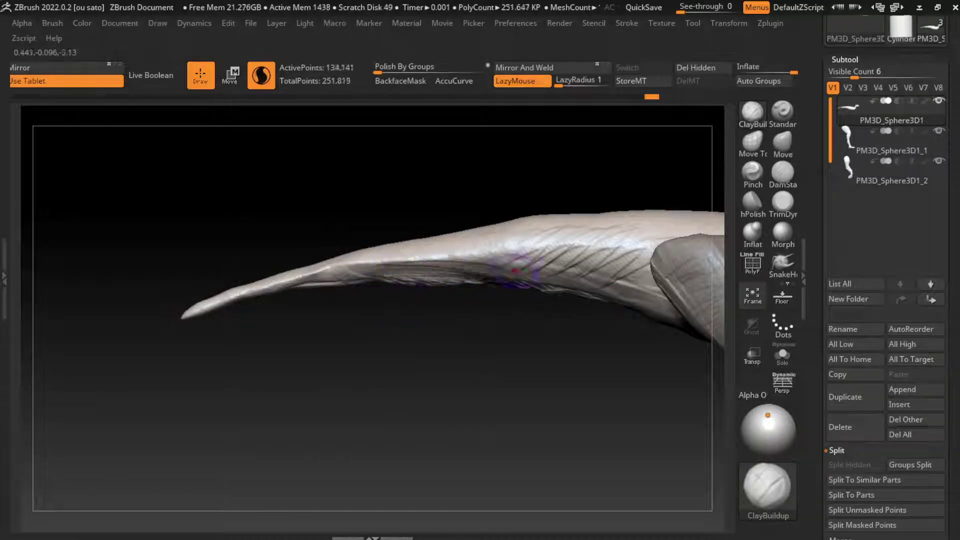
left_click_drag(560, 235, 510, 248)
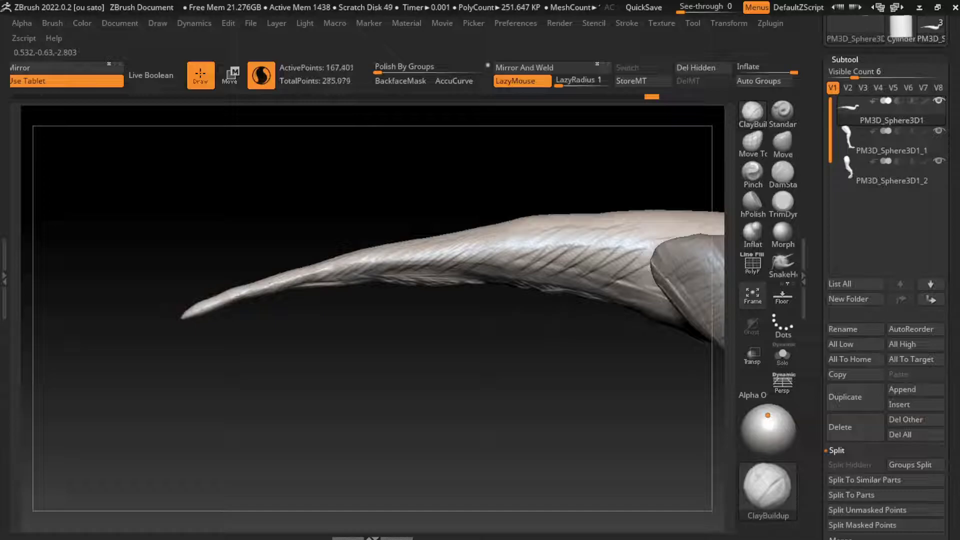
mouse_move(520, 245)
left_mouse_down()
mouse_move(625, 265)
mouse_move(650, 292)
left_mouse_up()
left_click_drag(650, 330, 623, 360)
key("f")
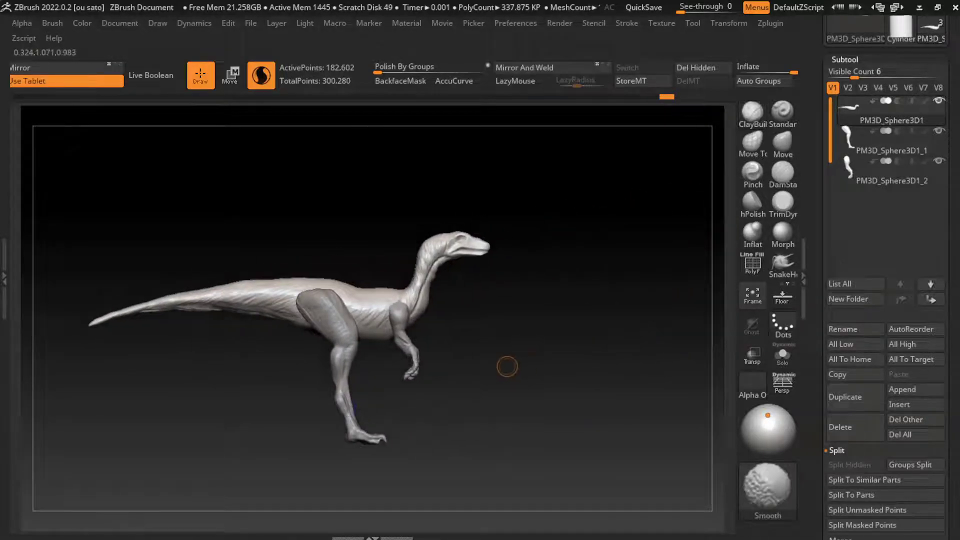
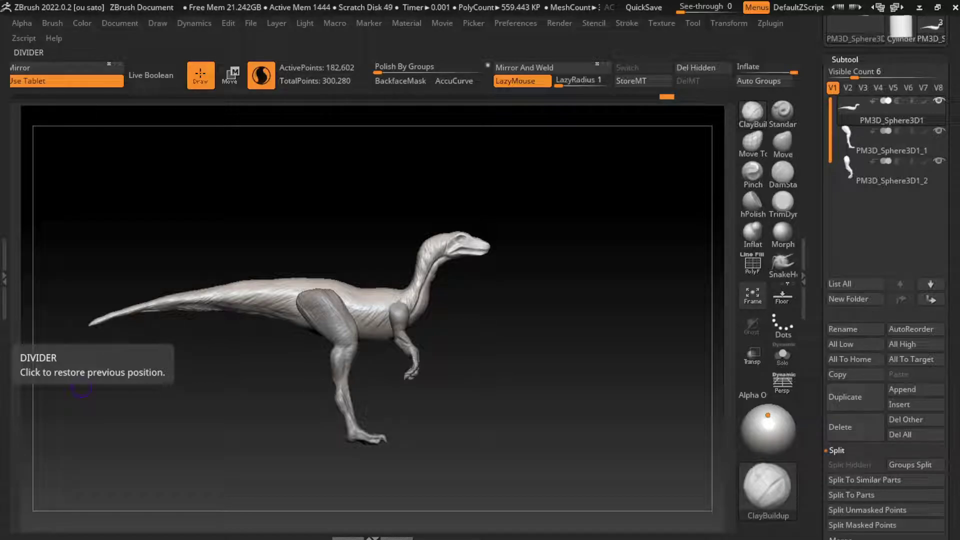
Step: Tilt the raptor's body back around a hip pivot so the head rises and tail drops
left_click_drag(81, 388, 558, 330)
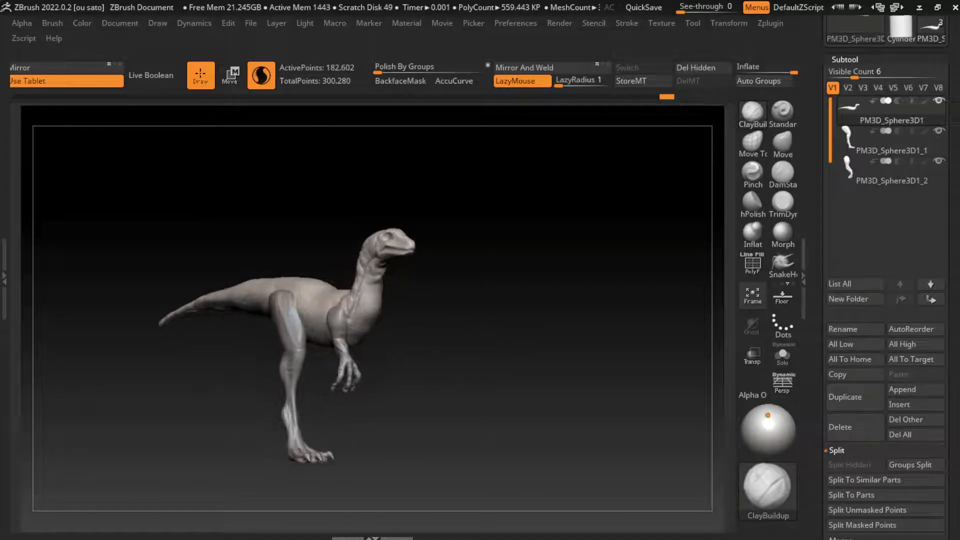
key("w")
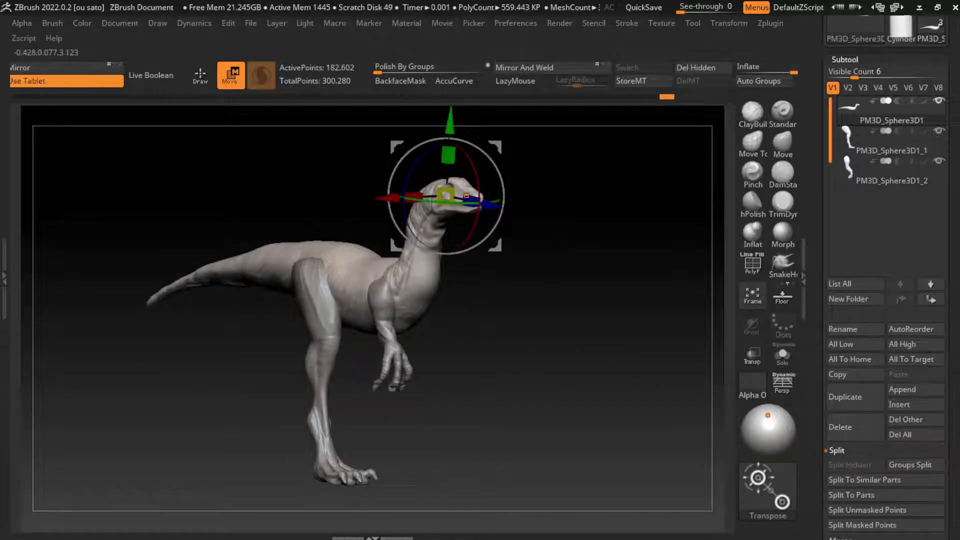
left_click_drag(555, 330, 150, 360)
left_click(248, 292)
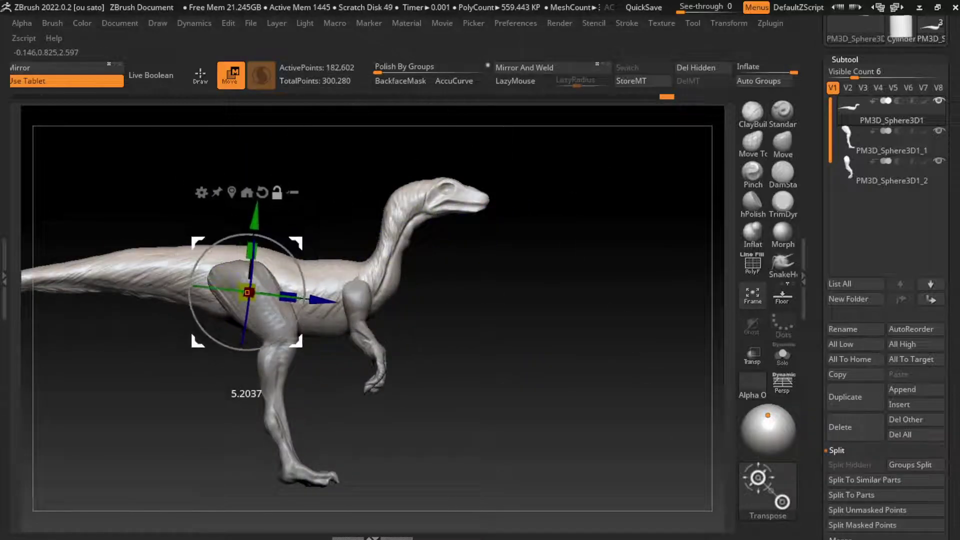
left_click_drag(500, 390, 653, 389)
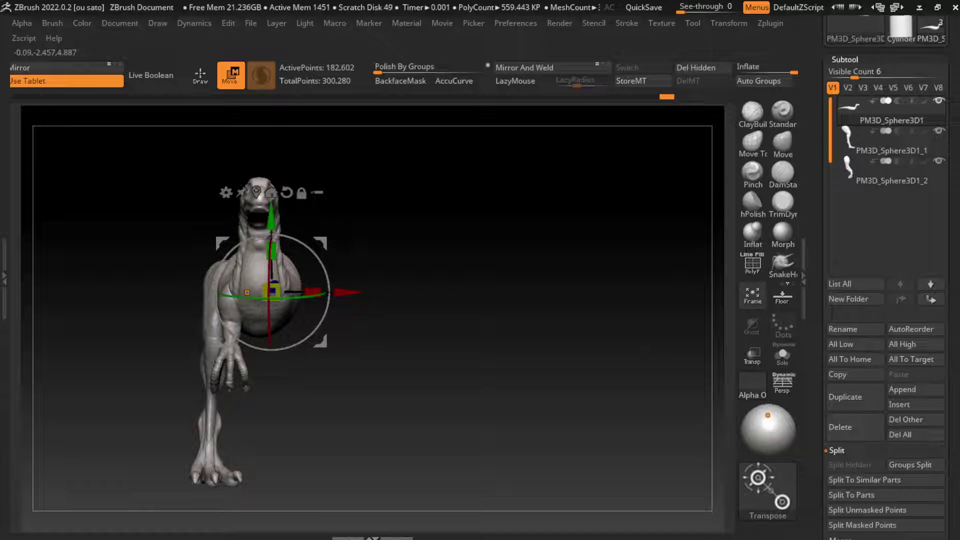
left_click_drag(501, 390, 626, 390)
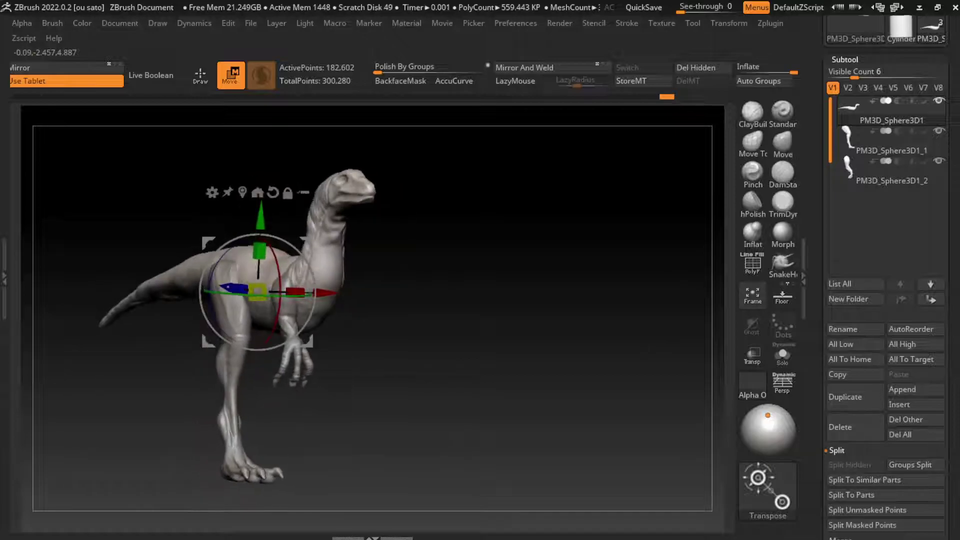
mouse_move(300, 330)
left_mouse_down()
mouse_move(313, 302)
mouse_move(338, 284)
left_mouse_up()
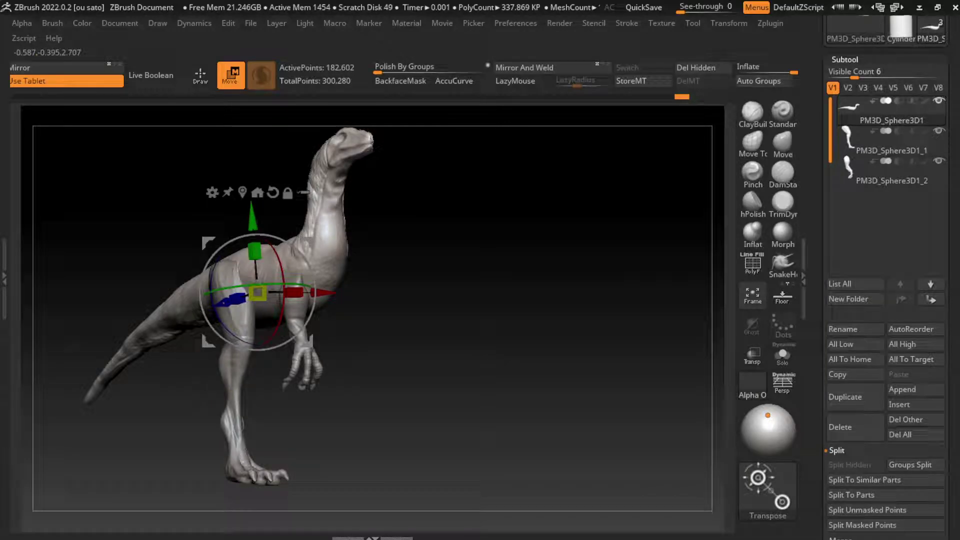
Step: Select the arm subtool and raise the arm slightly
mouse_move(500, 350)
left_mouse_down()
mouse_move(401, 350)
mouse_move(500, 350)
left_mouse_up()
left_click(221, 310, "alt")
left_click_drag(233, 400, 238, 374)
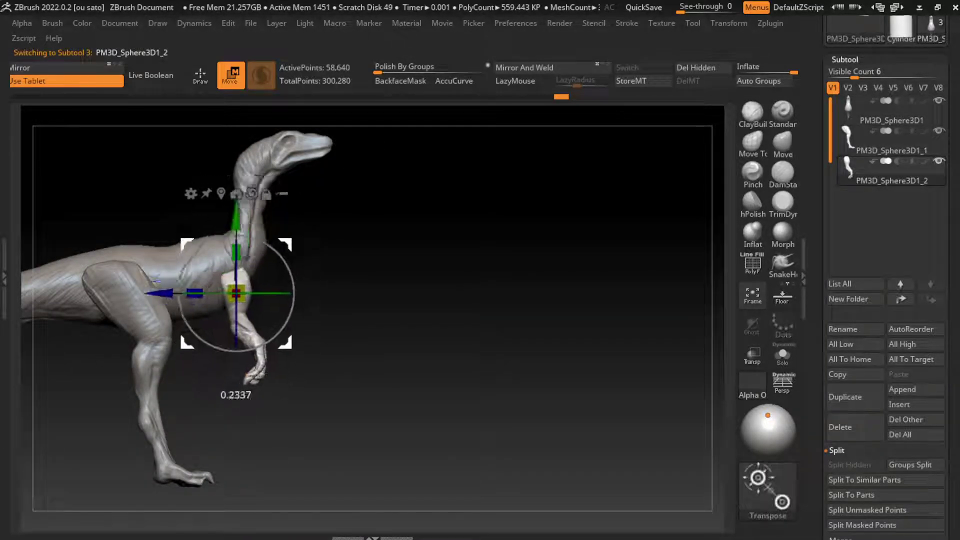
Step: Zoom in on the chest and lasso-mask the forearm
mouse_move(501, 351)
left_mouse_down()
mouse_move(400, 350)
mouse_move(500, 350)
left_mouse_up()
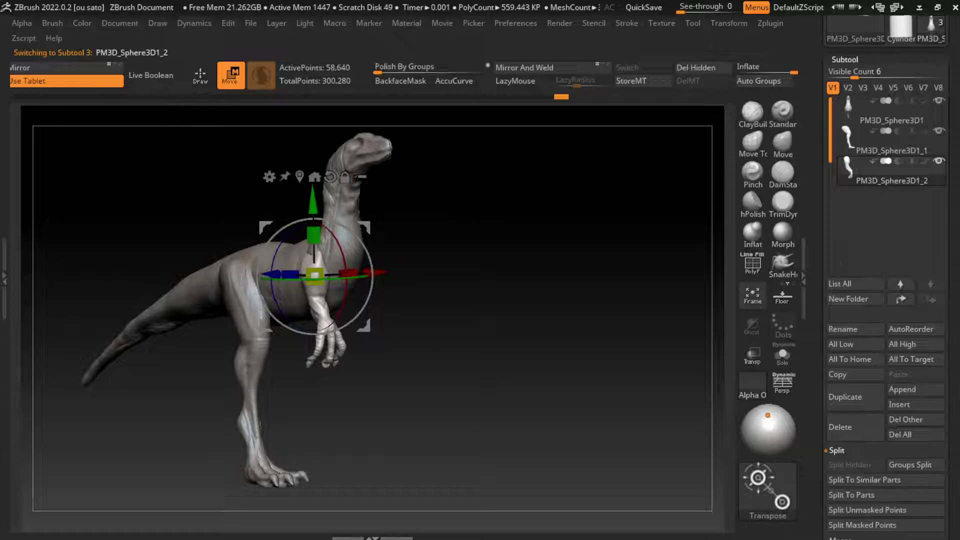
left_click_drag(550, 350, 583, 231, "alt")
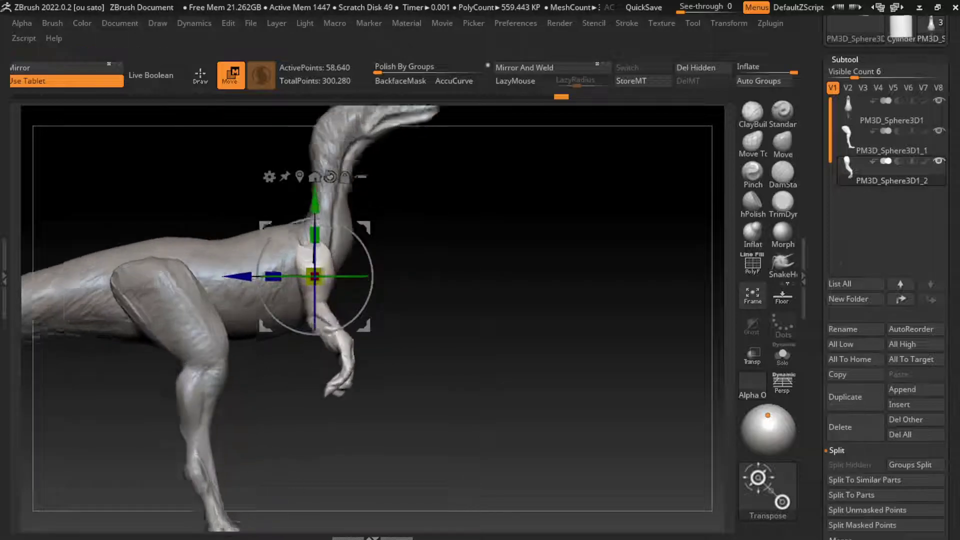
key("b")
key("c")
key("b")
left_click_drag(379, 298, 280, 300, "ctrl")
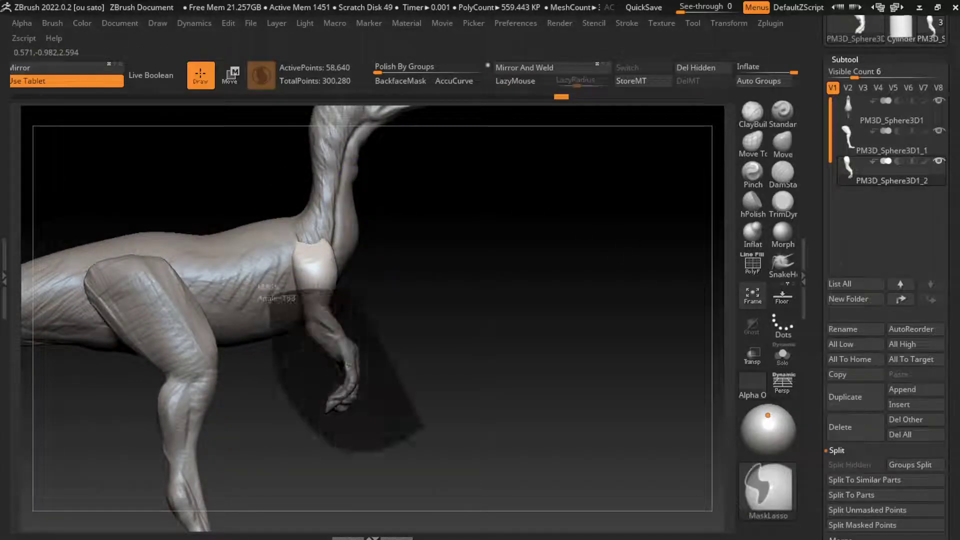
Step: Pull the forearm down and forward with the Transpose gizmo to lengthen it
key("w")
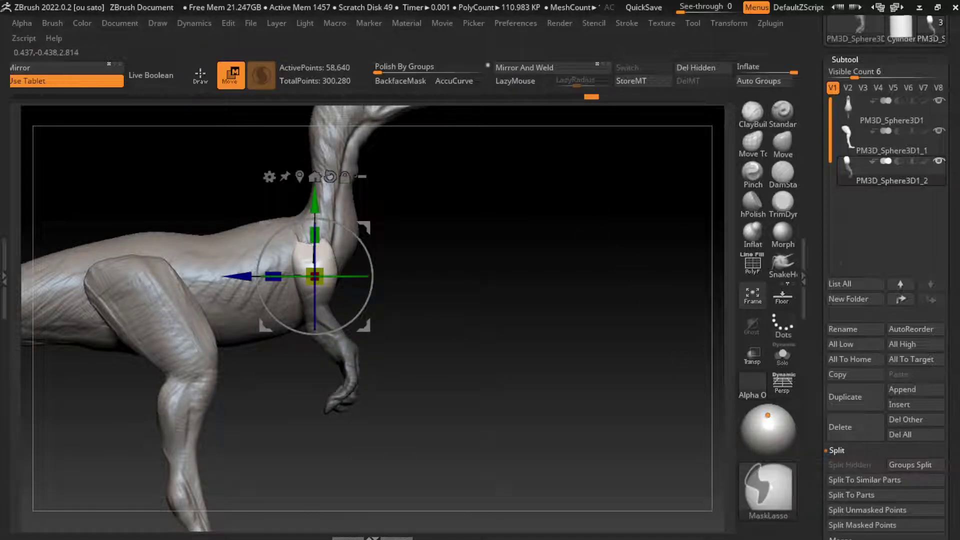
left_click_drag(314, 210, 314, 231)
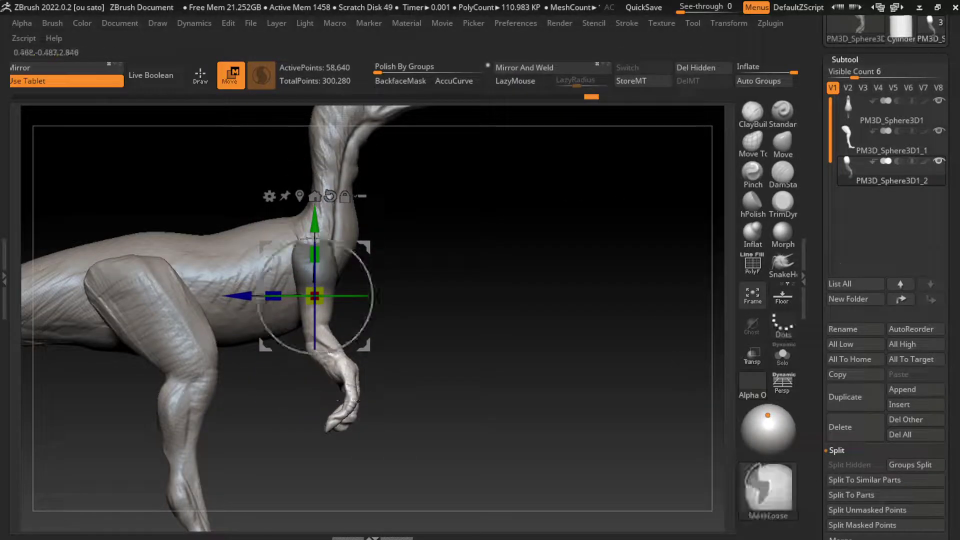
left_click_drag(274, 295, 278, 296)
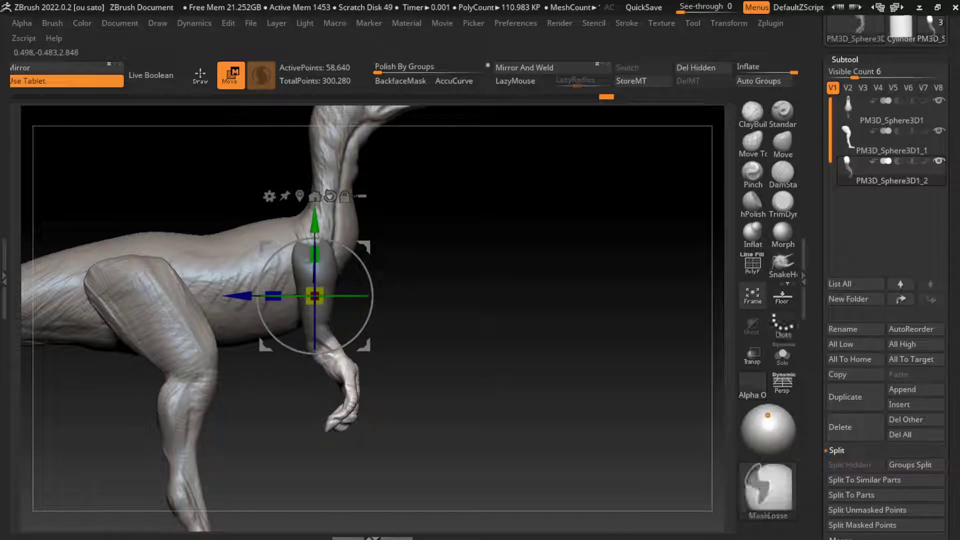
left_click(348, 384)
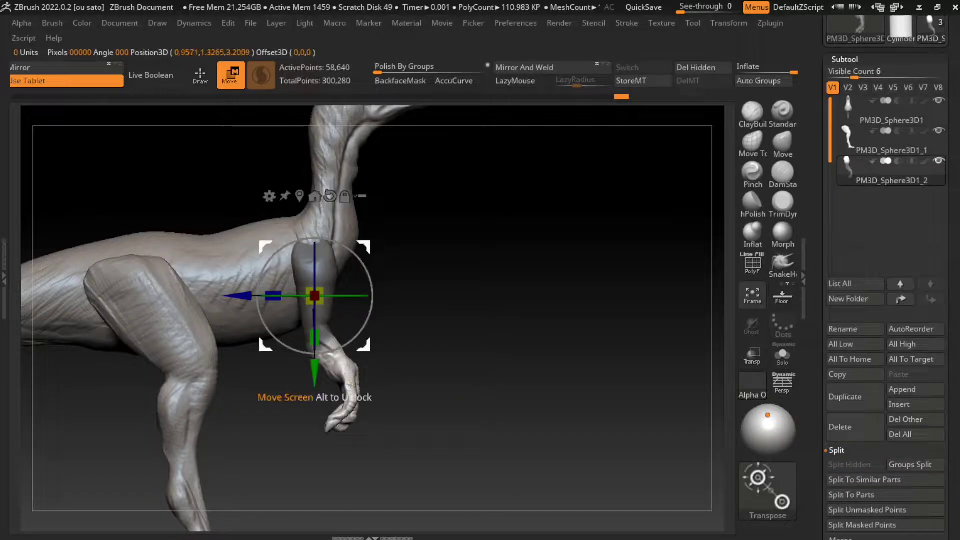
left_click_drag(314, 379, 334, 397)
Step: Rotate the arm so the hand swings inward
left_click_drag(550, 325, 450, 326)
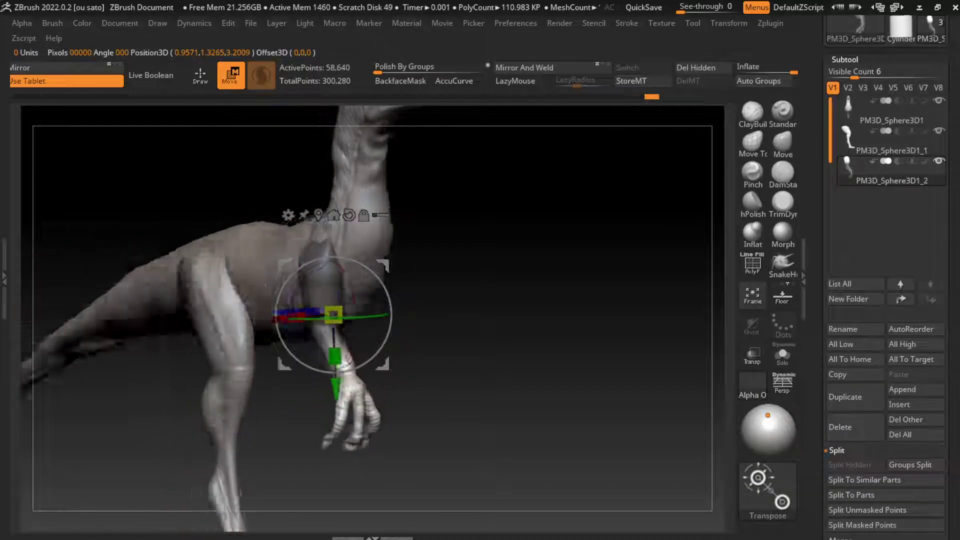
left_click_drag(450, 225, 561, 227)
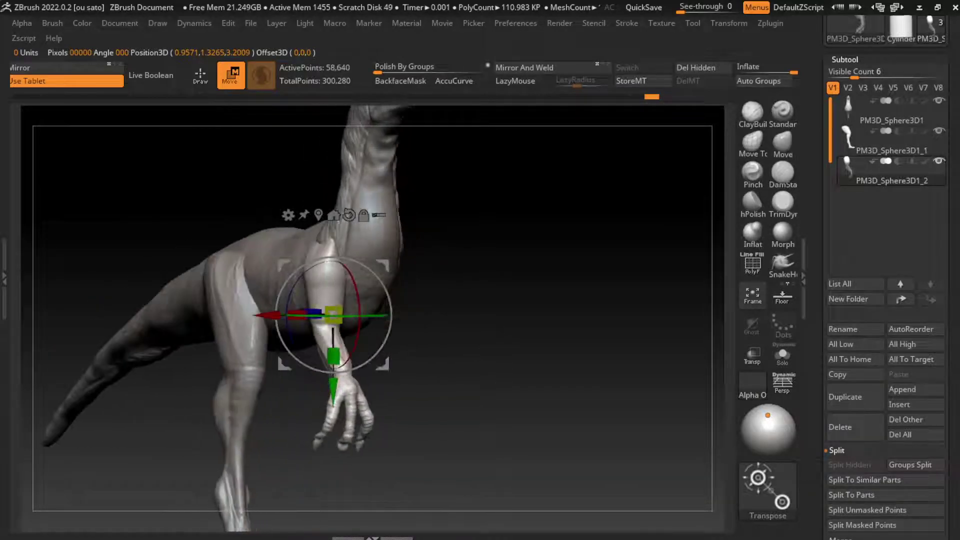
key("q")
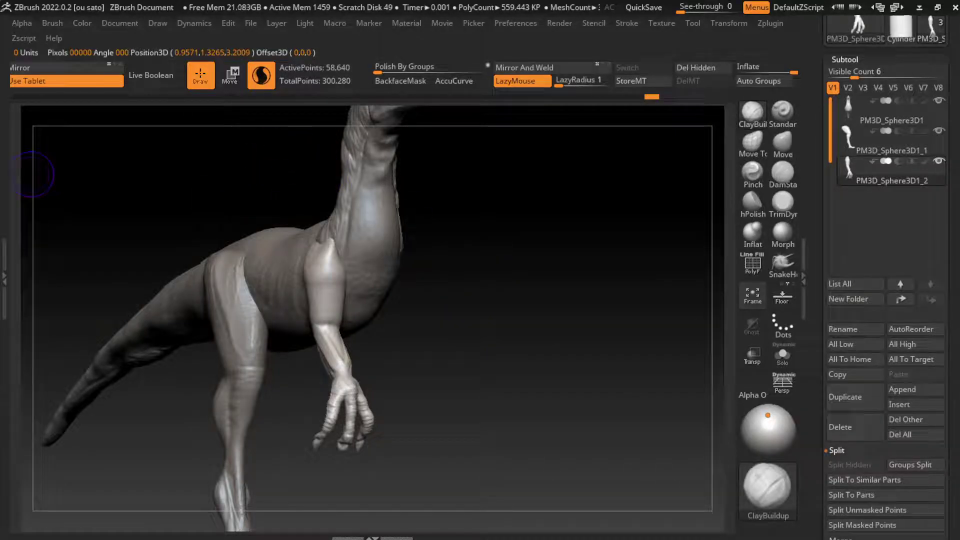
key("w")
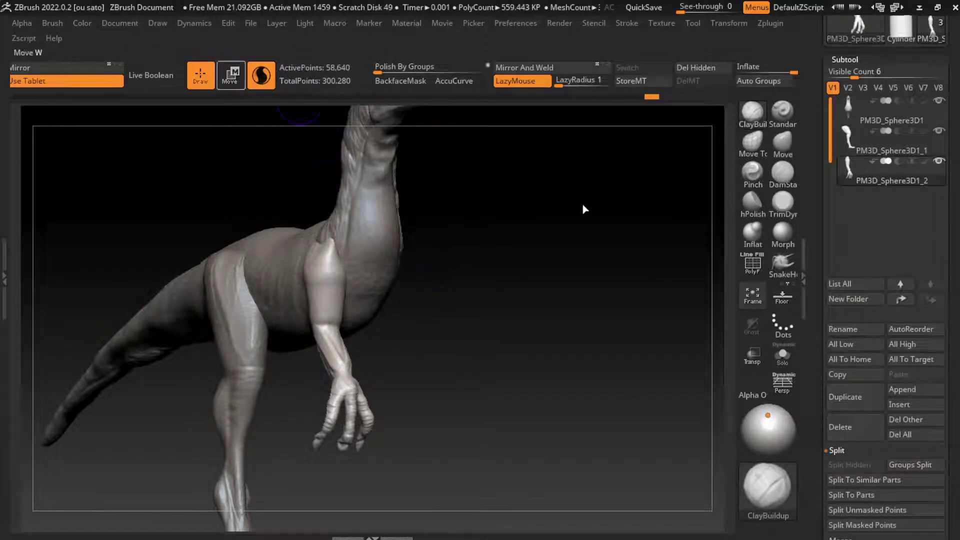
left_click_drag(460, 260, 380, 265)
left_click_drag(336, 364, 332, 361)
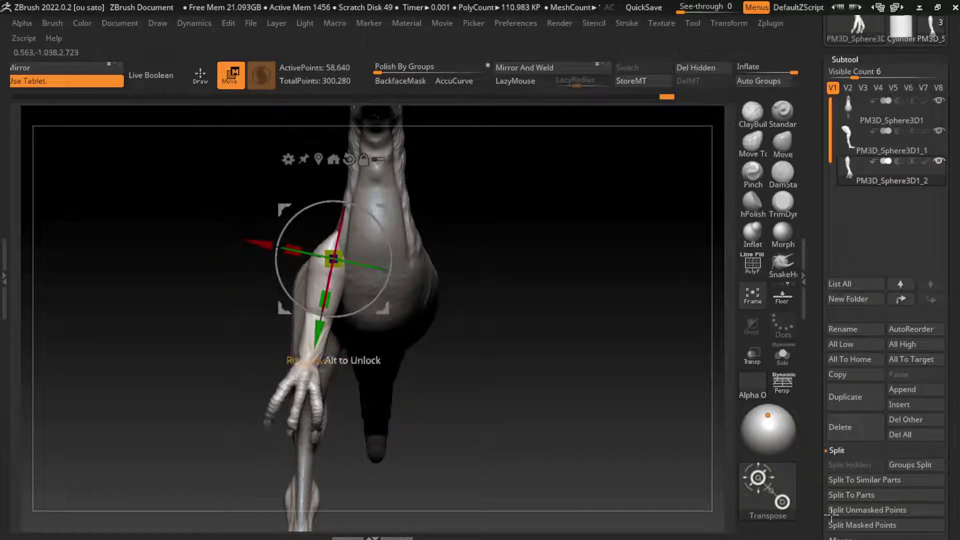
key("q")
Step: Smooth the thigh and tail surface, then make the body subtool active
left_click_drag(129, 390, 210, 391)
left_click_drag(60, 415, 225, 281, "shift")
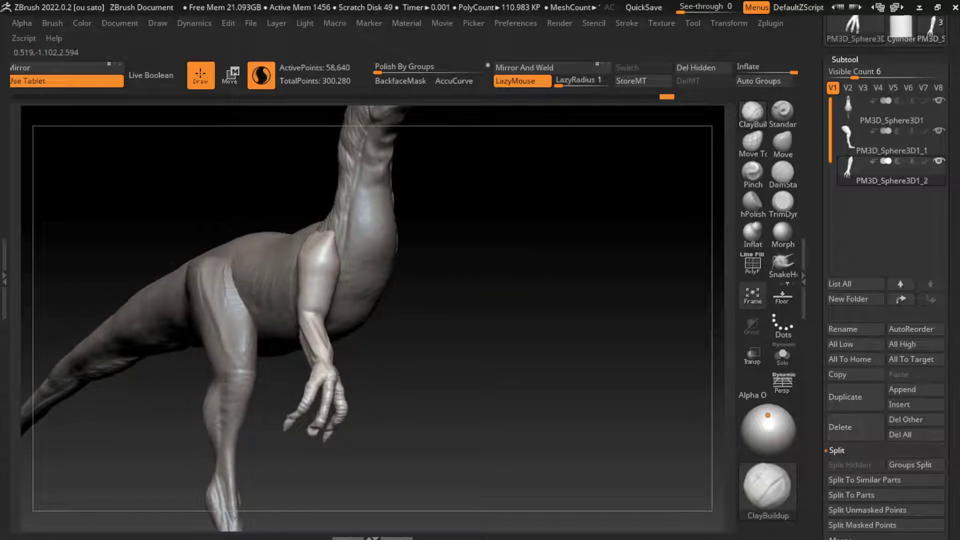
key("b")
key("Escape")
left_click(390, 250, "alt")
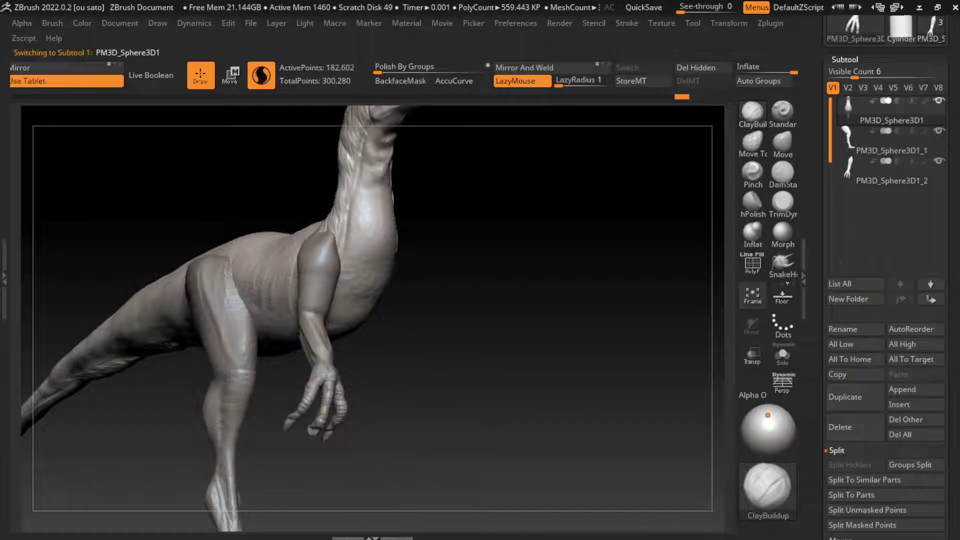
Step: Select the leg subtool and trial a hip rotation of the leg, then undo it
left_click(220, 311, "alt")
scroll(220, 280, "down", 3)
scroll(220, 280, "down", 3)
key("w")
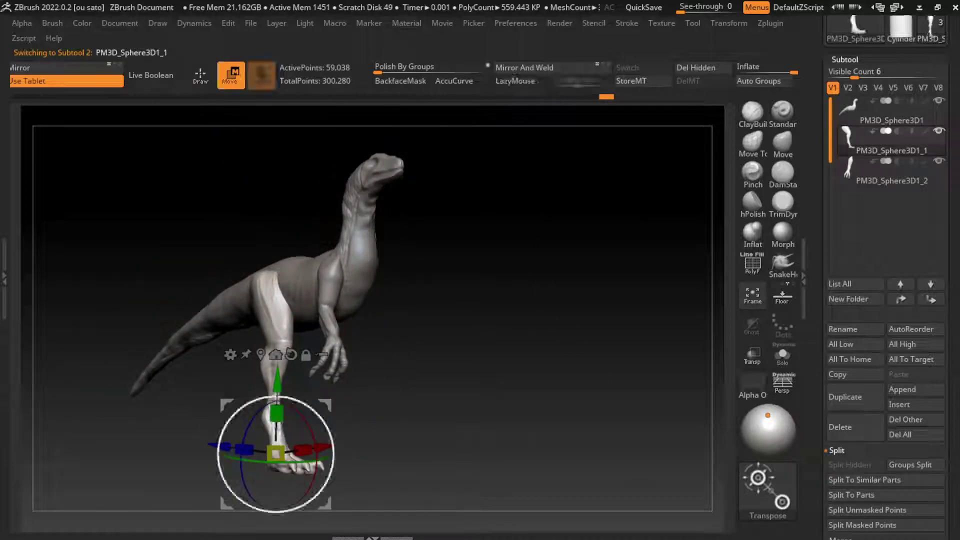
left_click_drag(501, 250, 550, 250)
left_click_drag(268, 440, 233, 294, "alt")
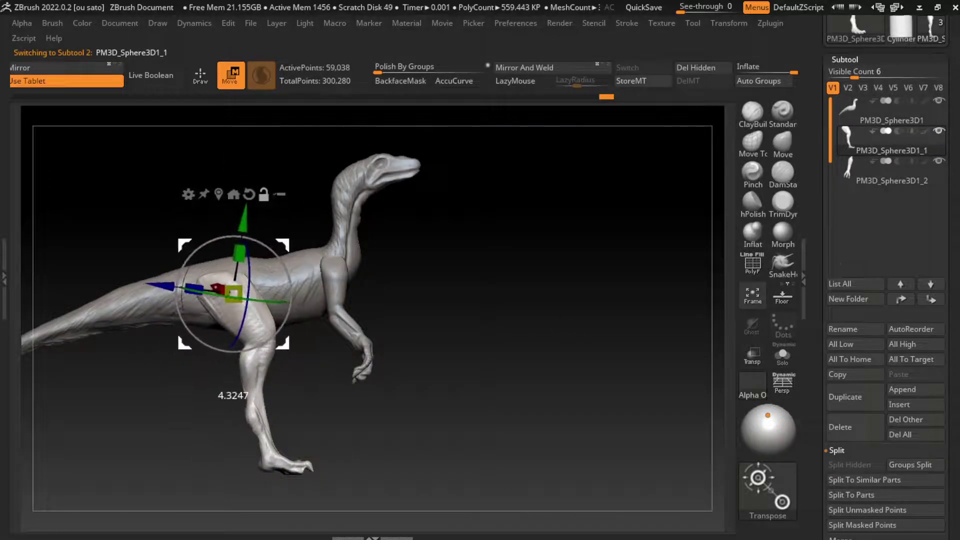
left_click(249, 194)
mouse_move(550, 251)
left_mouse_down()
mouse_move(475, 250)
mouse_move(515, 250)
left_mouse_up()
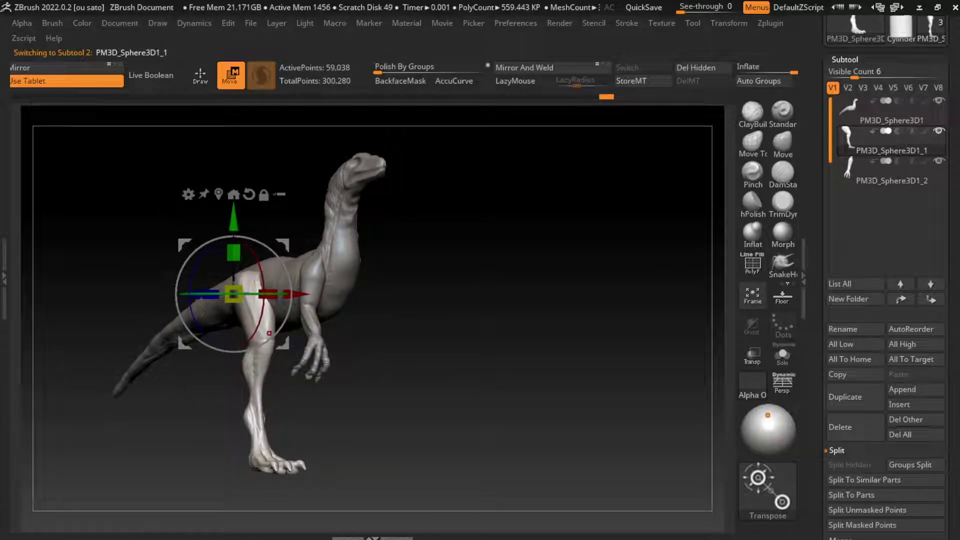
mouse_move(269, 333)
left_mouse_down()
mouse_move(238, 390)
mouse_move(234, 358)
left_mouse_up()
key("ctrl+z")
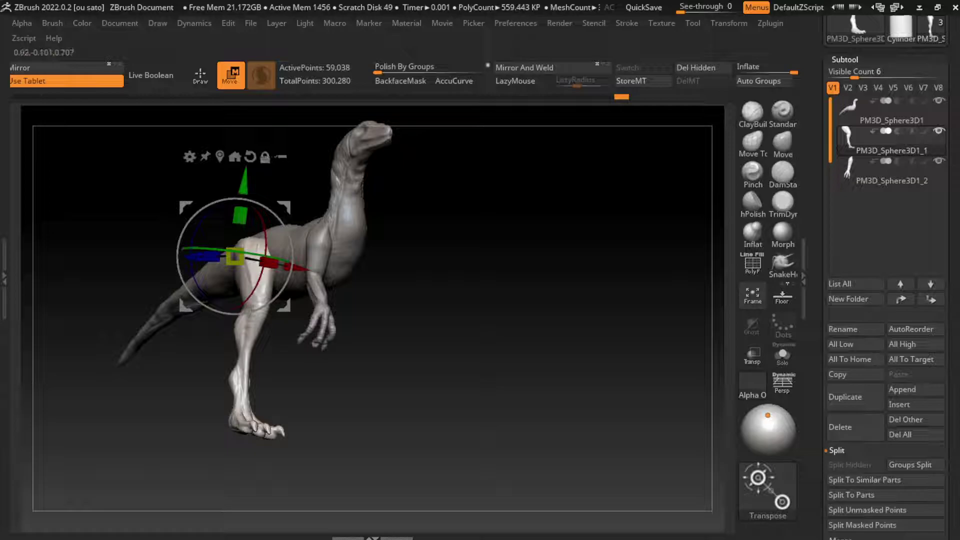
Step: Mask the thigh and rotate the lower leg at the knee so the foot swings back
left_click_drag(150, 235, 197, 244)
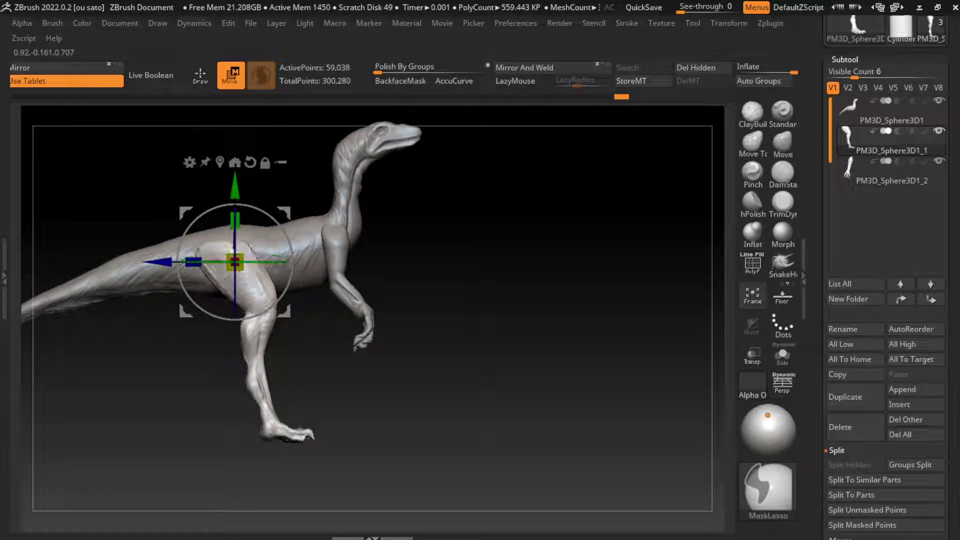
key("q")
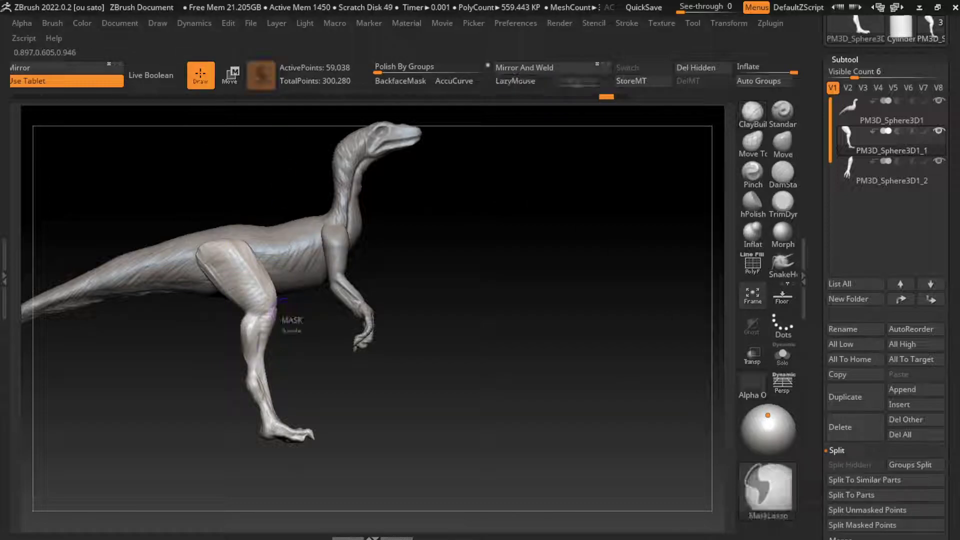
left_click_drag(280, 317, 215, 415, "ctrl")
left_click_drag(240, 317, 250, 318, "ctrl")
key("w")
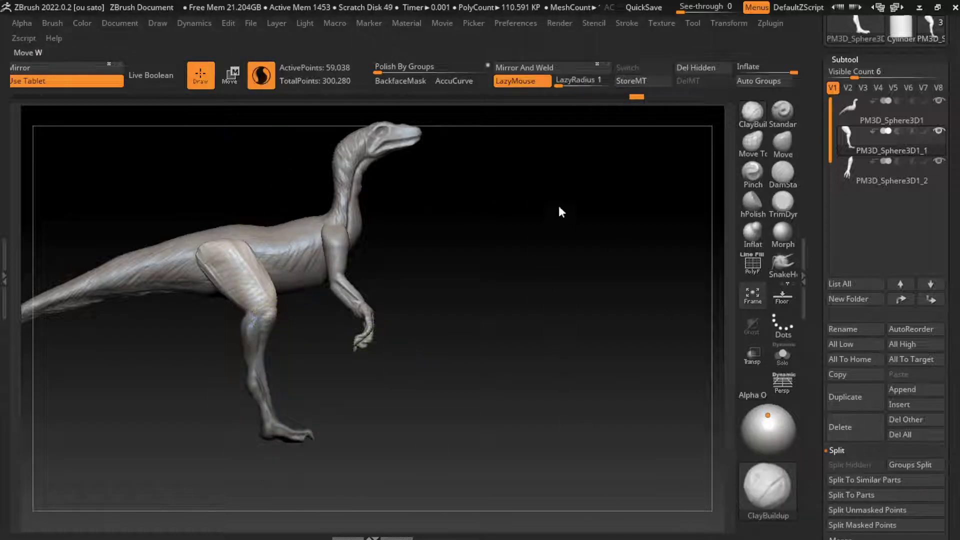
left_click(257, 318)
left_click_drag(208, 318, 203, 322)
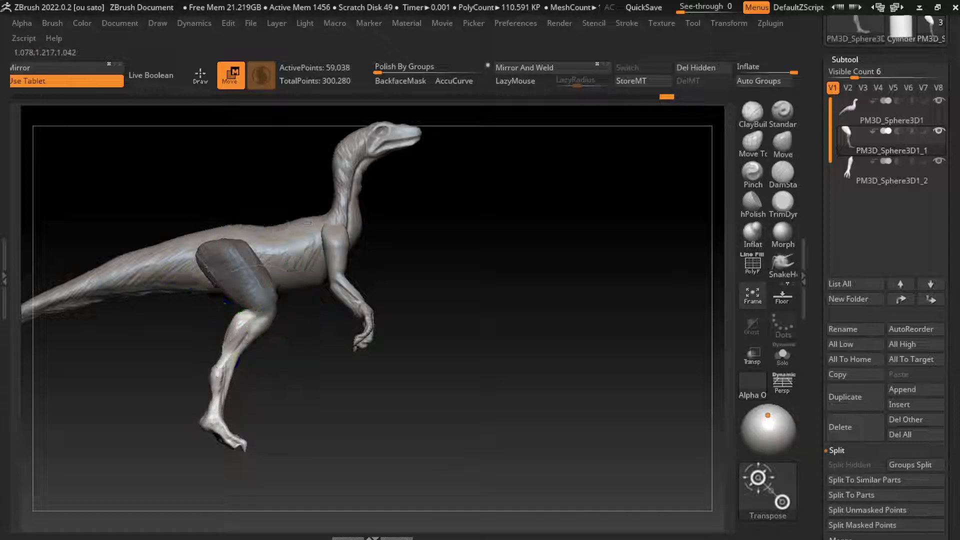
Step: Mask everything except the lower leg and rotate the shin around the knee to a new angle
mouse_move(300, 425)
left_mouse_down()
mouse_move(350, 425)
mouse_move(330, 425)
left_mouse_up()
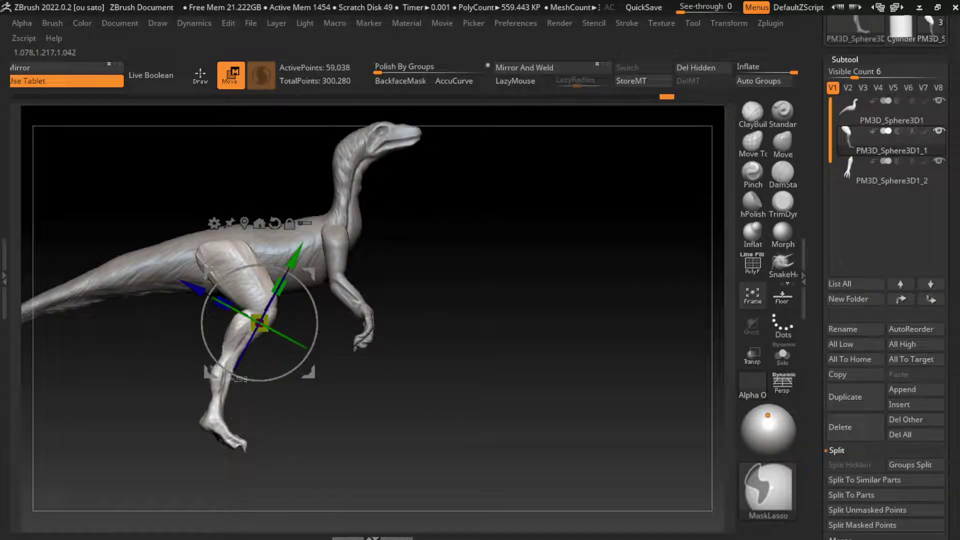
left_click(223, 353, "ctrl")
left_click_drag(260, 323, 228, 381, "alt")
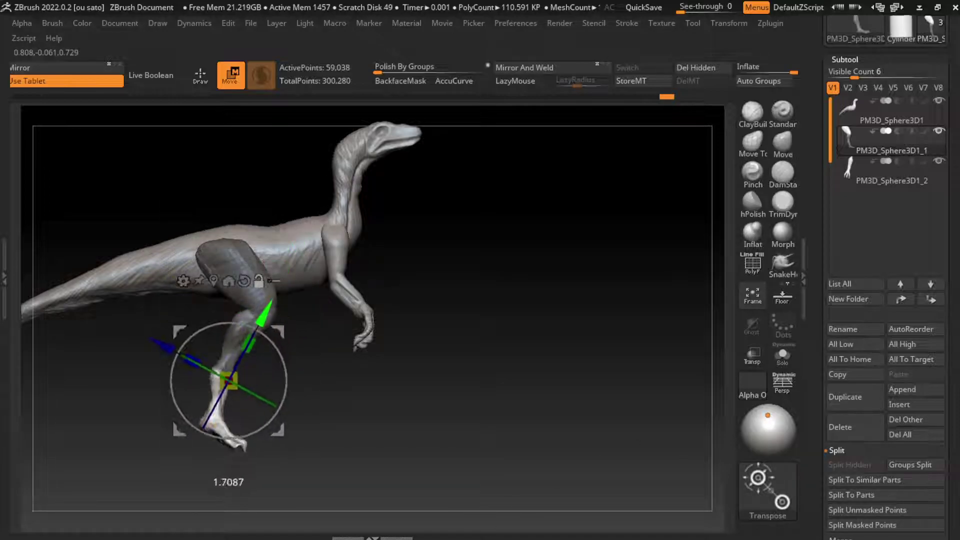
left_click_drag(172, 370, 162, 350)
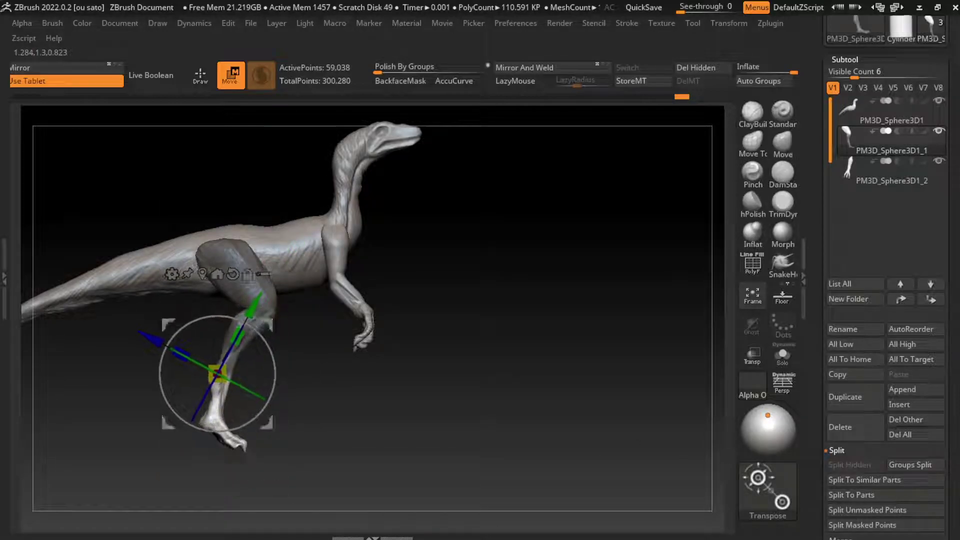
left_click_drag(253, 308, 235, 309)
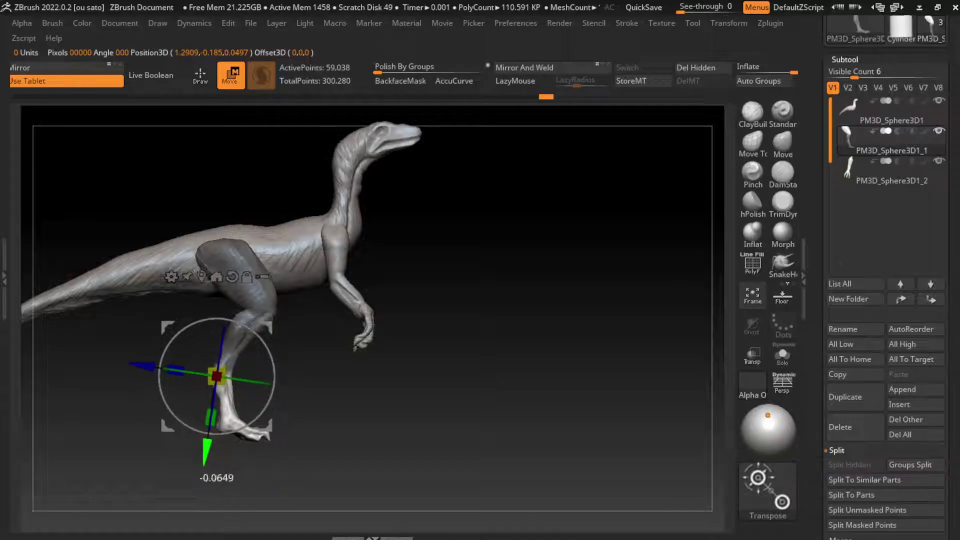
left_click_drag(248, 315, 320, 323)
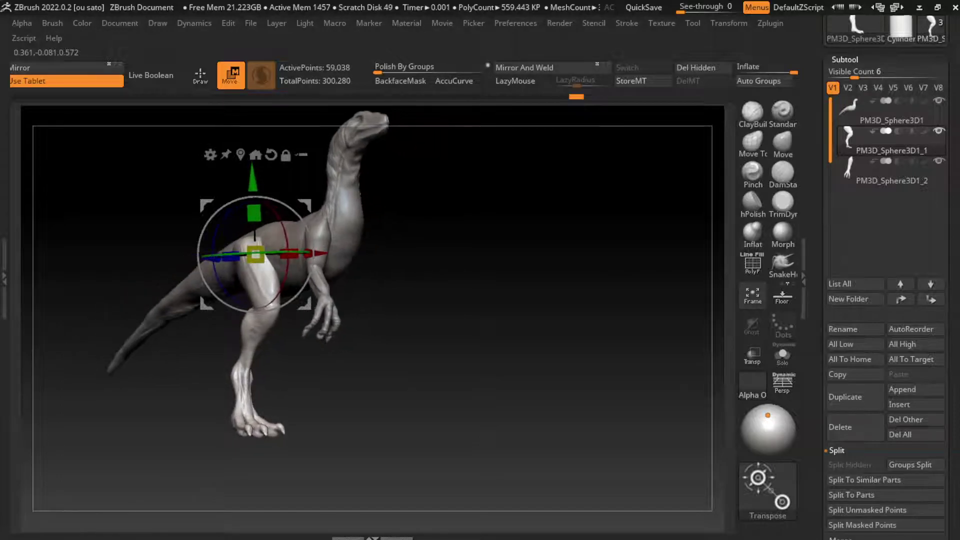
Step: Turn on perspective and rotate the leg so the shin stands nearly vertical
key("p")
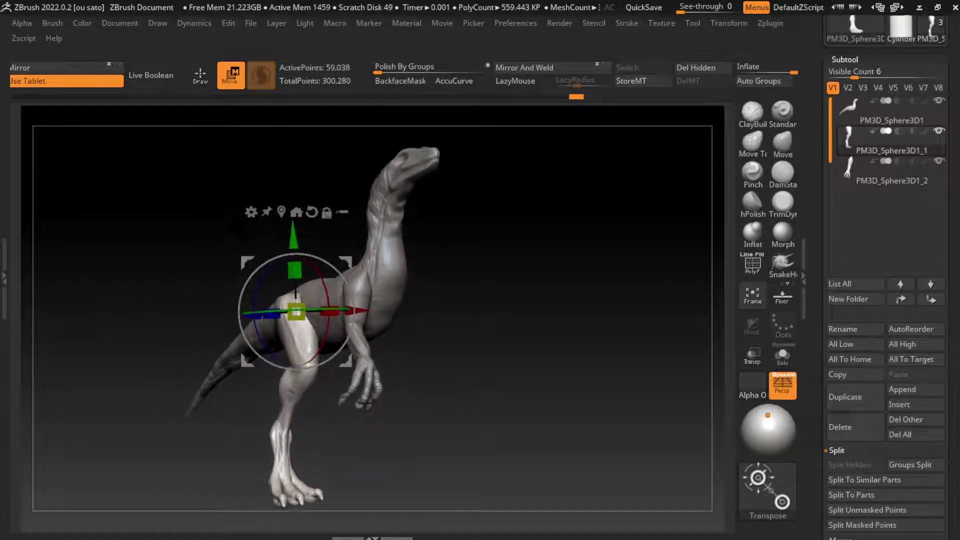
left_click_drag(324, 351, 315, 345)
left_click_drag(257, 325, 300, 308)
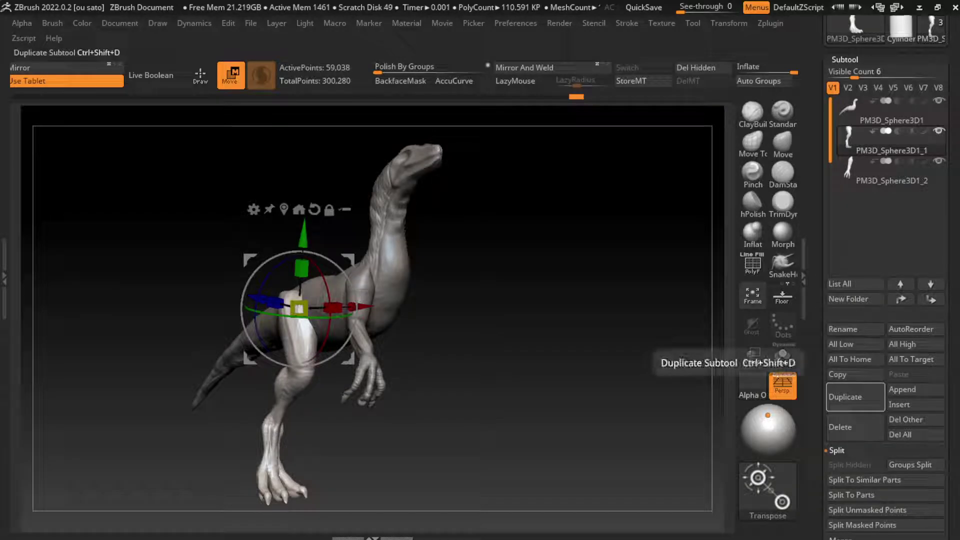
Step: Duplicate the leg subtool, then delete the copy
left_click(855, 397)
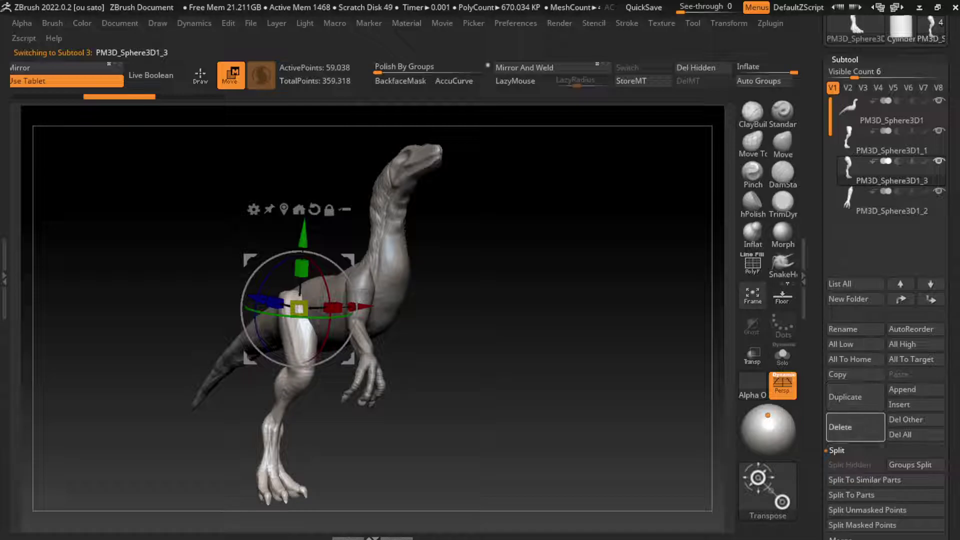
left_click(855, 427)
left_click(735, 455)
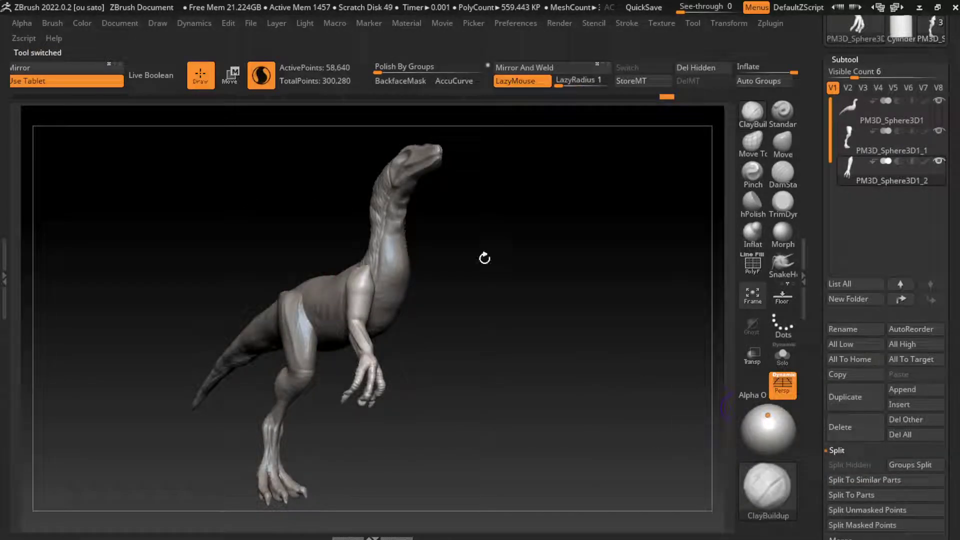
mouse_move(892, 181)
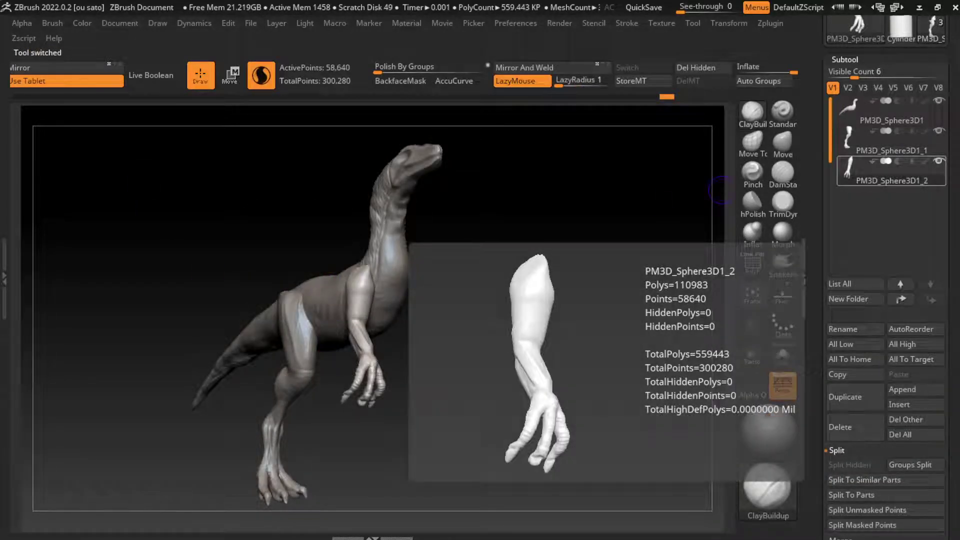
Step: Mirror and weld the leg and arm subtools to create the opposite leg and arm
key("Up")
left_click(525, 67)
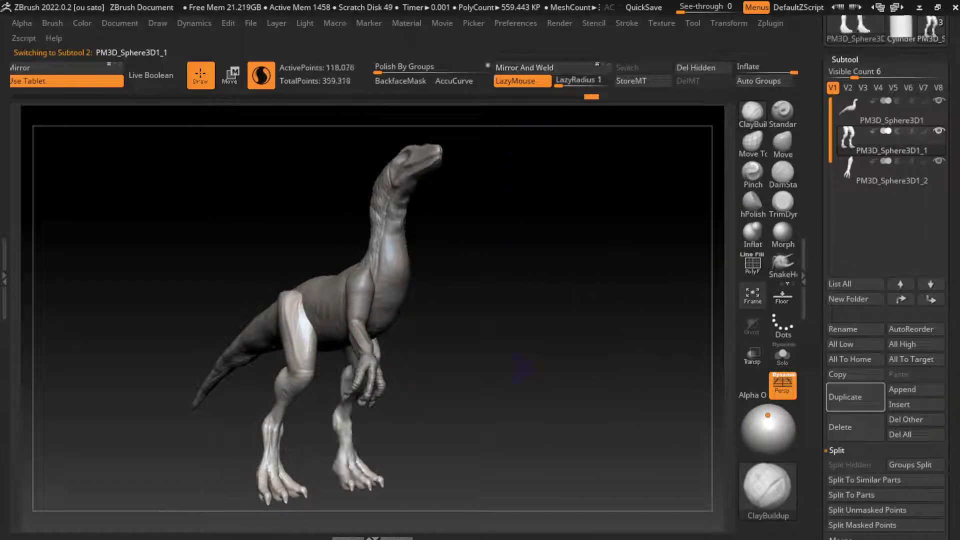
key("Down")
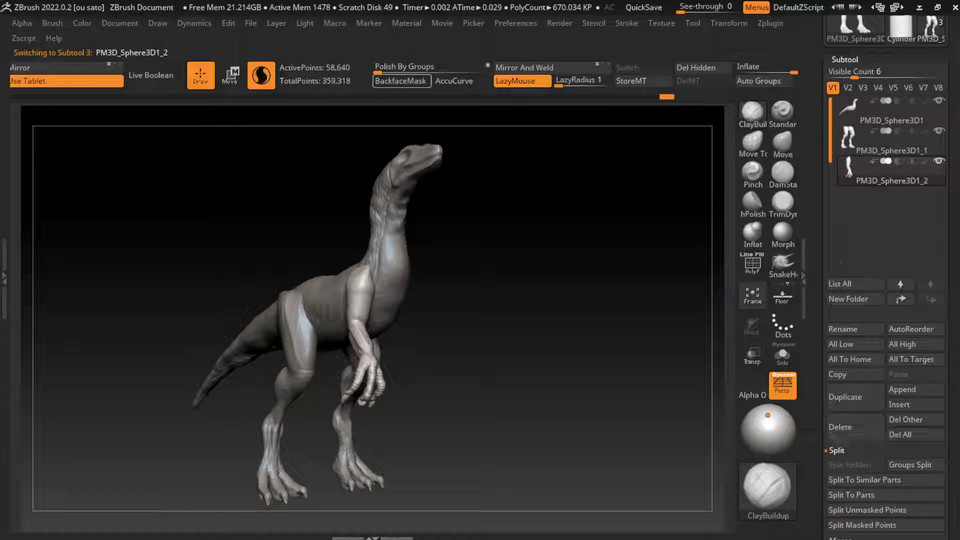
left_click(526, 68)
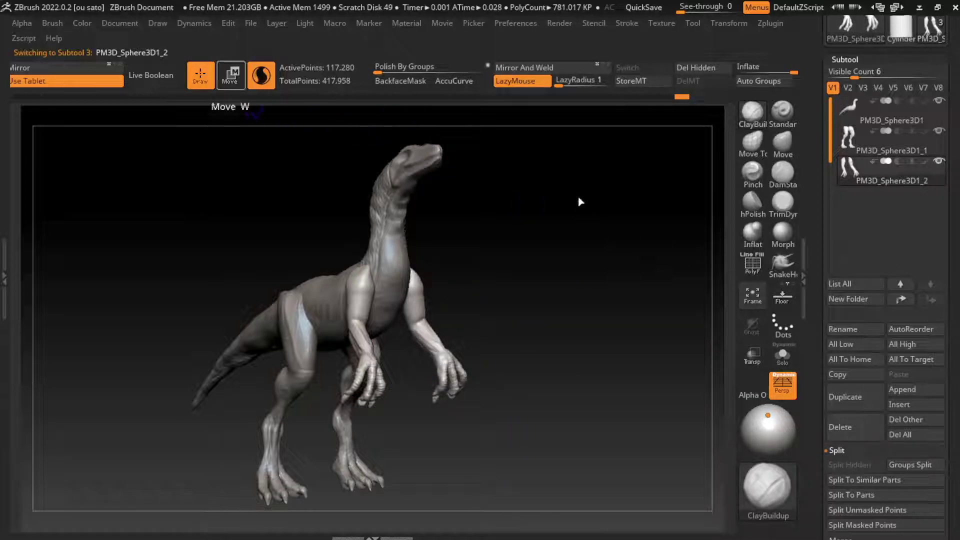
Step: Rotate the arm subtool at the shoulder with the gizmo so it reaches forward and down
key("w")
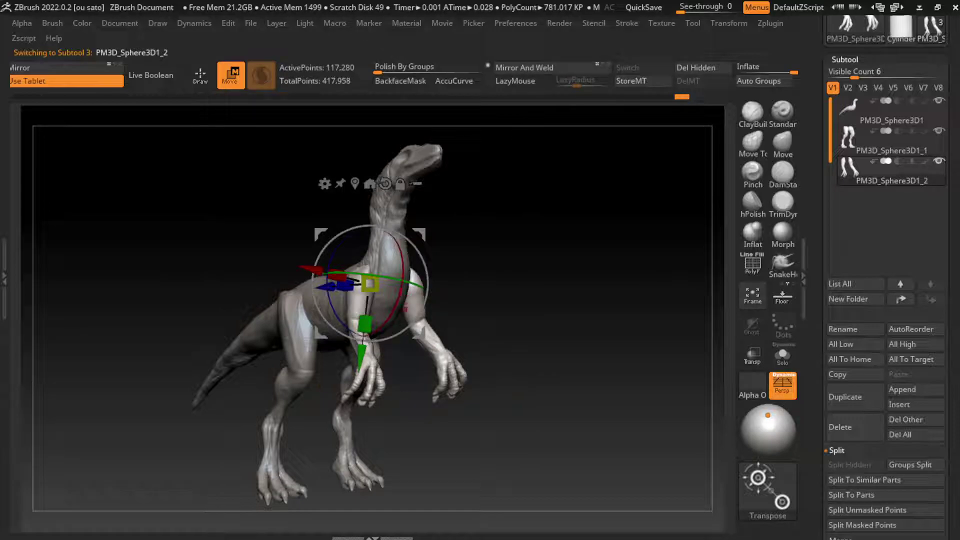
mouse_move(380, 287)
left_mouse_down()
mouse_move(362, 286)
mouse_move(414, 285)
left_mouse_up()
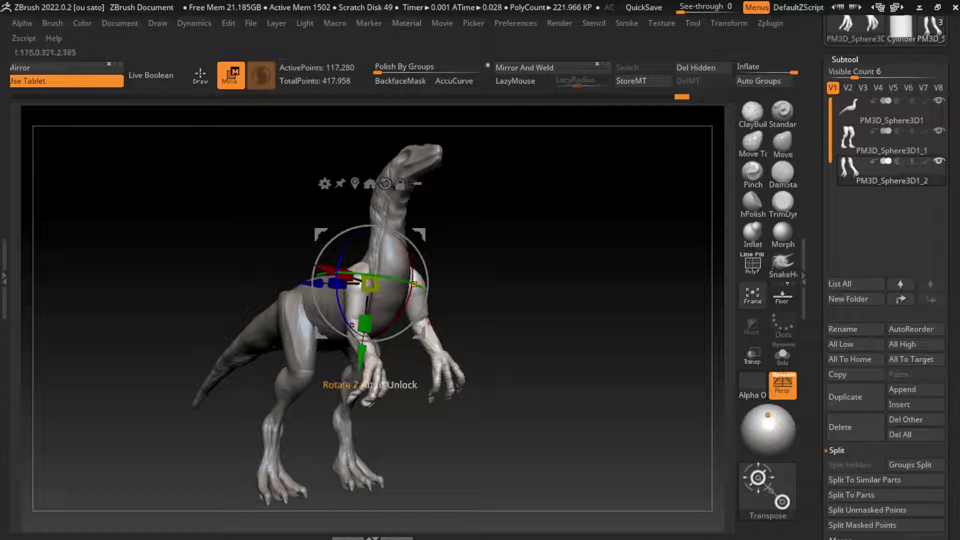
left_click_drag(430, 322, 418, 350)
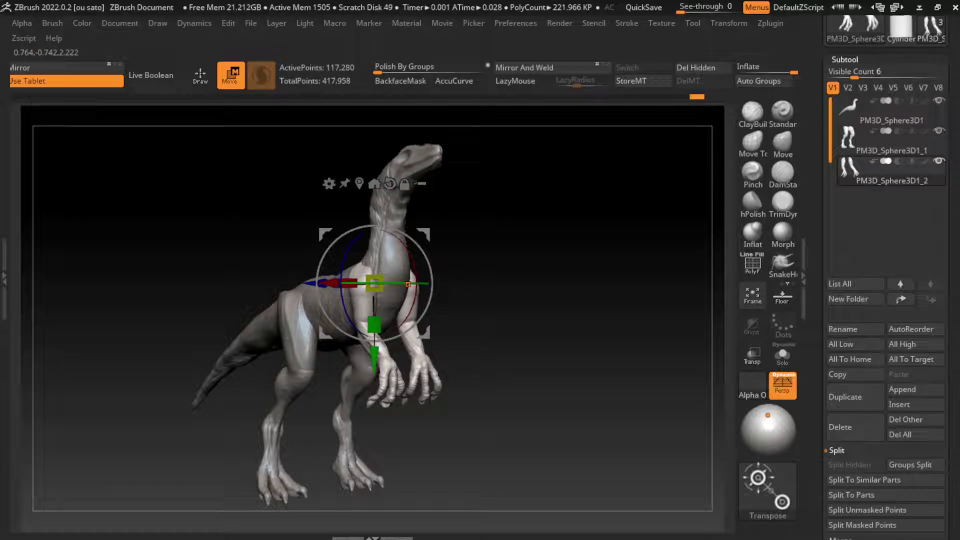
left_click_drag(408, 284, 374, 285)
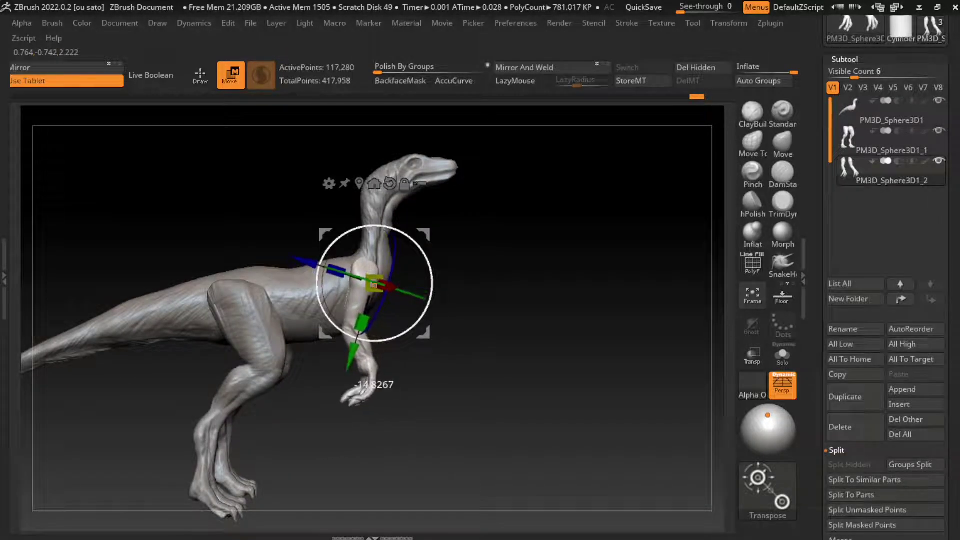
mouse_move(374, 285)
left_mouse_down()
mouse_move(386, 181)
mouse_move(332, 265)
left_mouse_up()
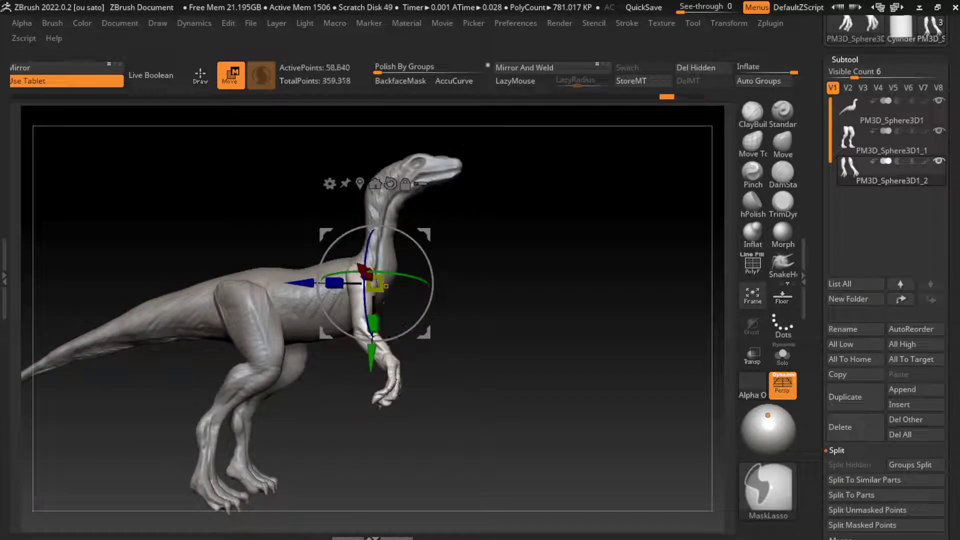
left_click_drag(400, 331, 375, 380)
left_click_drag(334, 283, 322, 283)
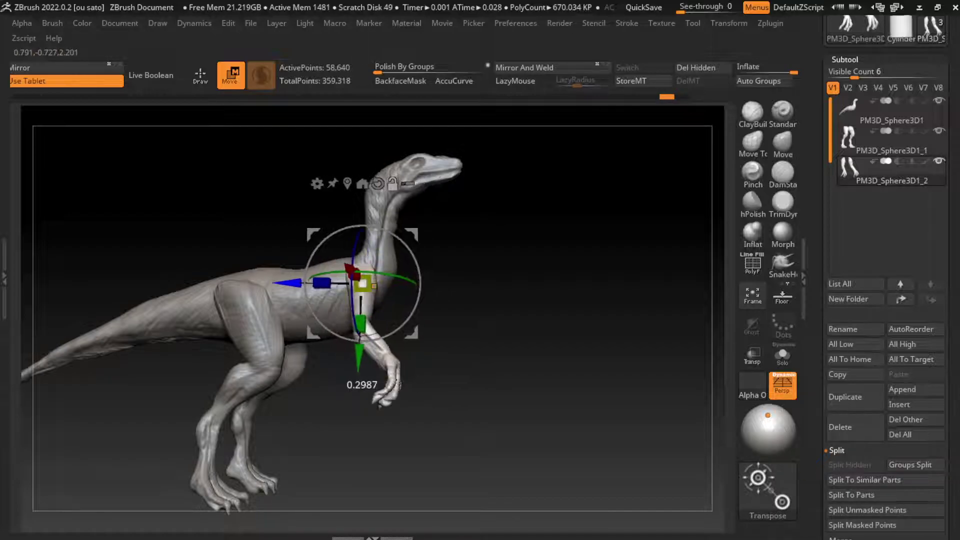
left_click_drag(394, 384, 362, 387)
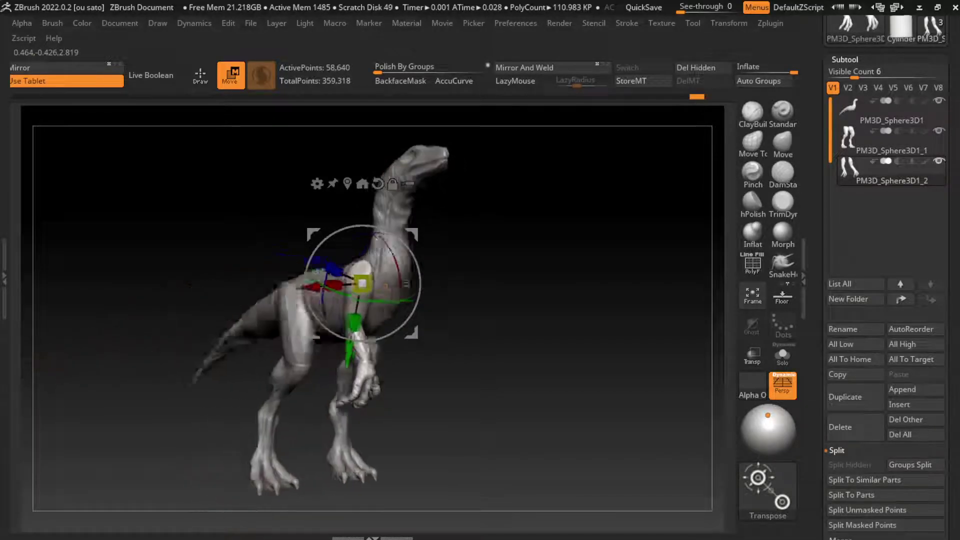
key("q")
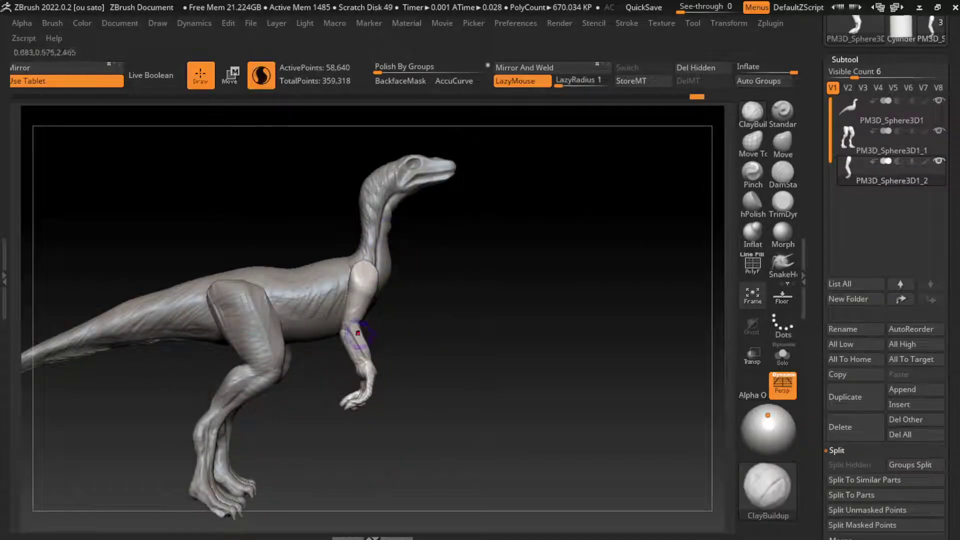
left_click(455, 345, "ctrl")
Step: Move the arm down and slightly forward against the chest
key("w")
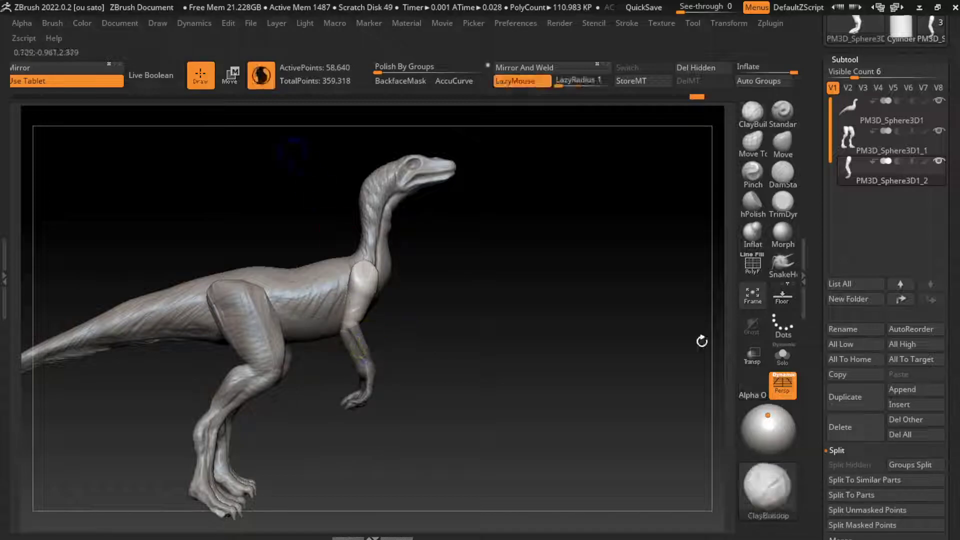
mouse_move(349, 322)
left_mouse_down()
mouse_move(333, 381)
mouse_move(360, 380)
left_mouse_up()
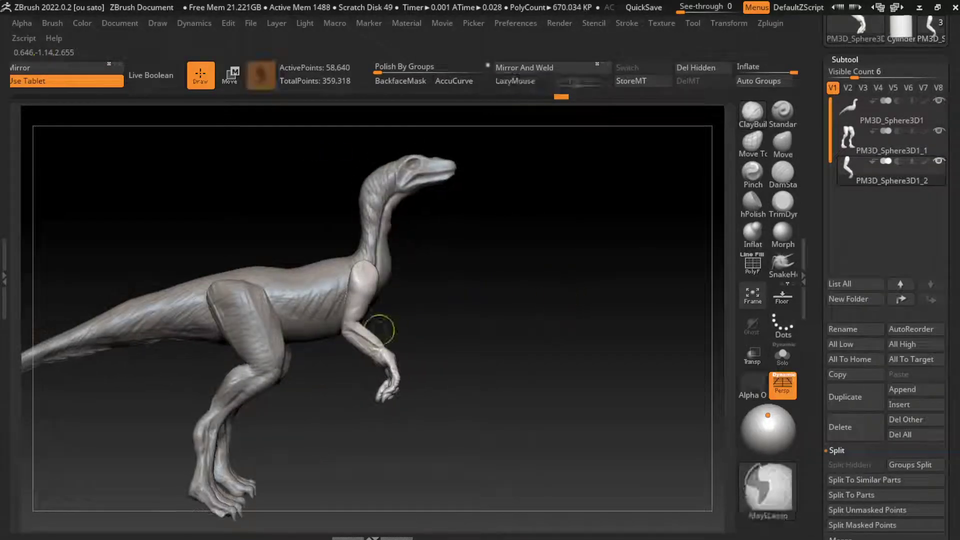
key("w")
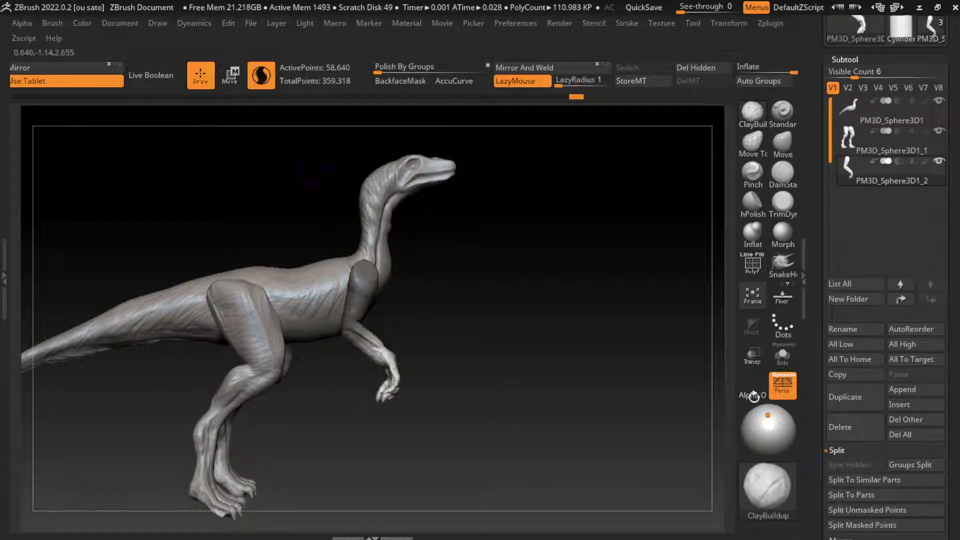
left_click_drag(398, 372, 407, 379)
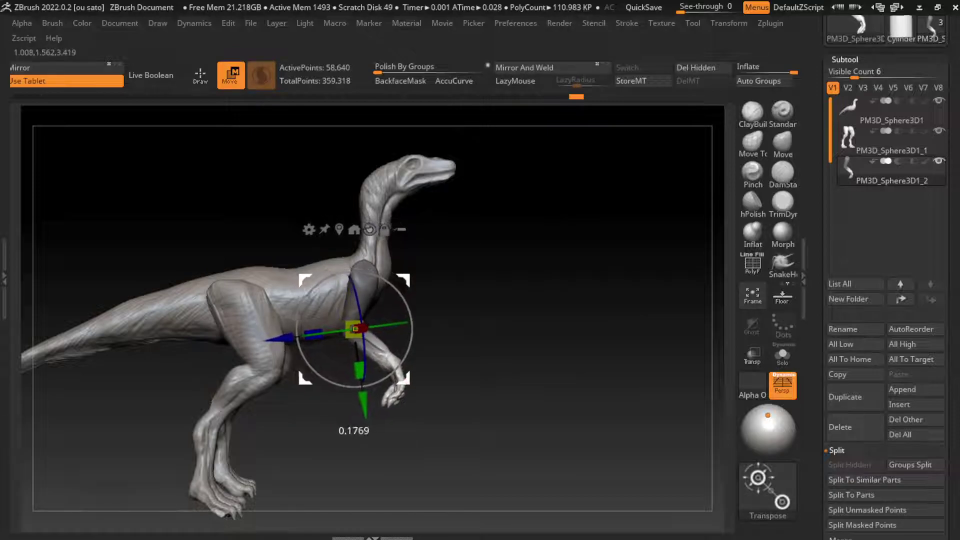
key("q")
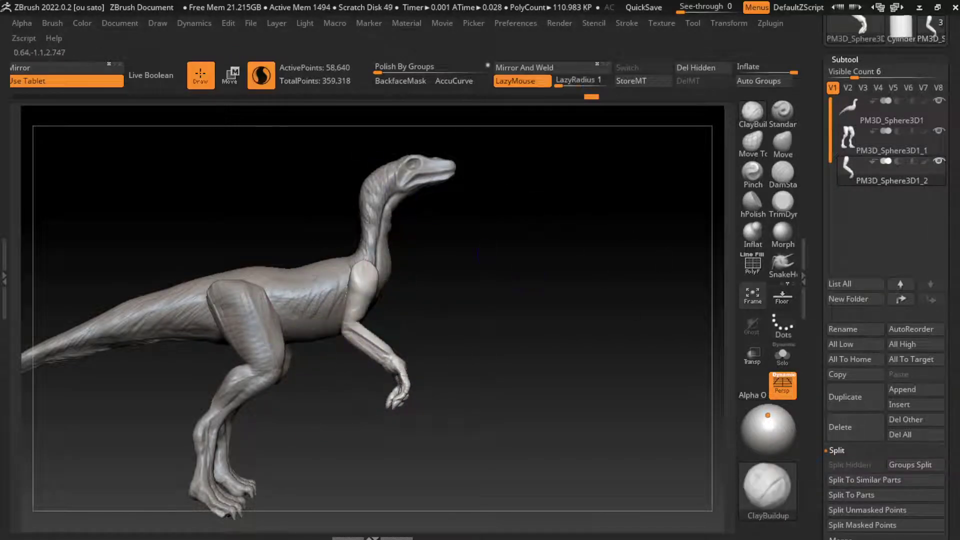
left_click_drag(528, 197, 480, 210)
left_click_drag(481, 300, 494, 303)
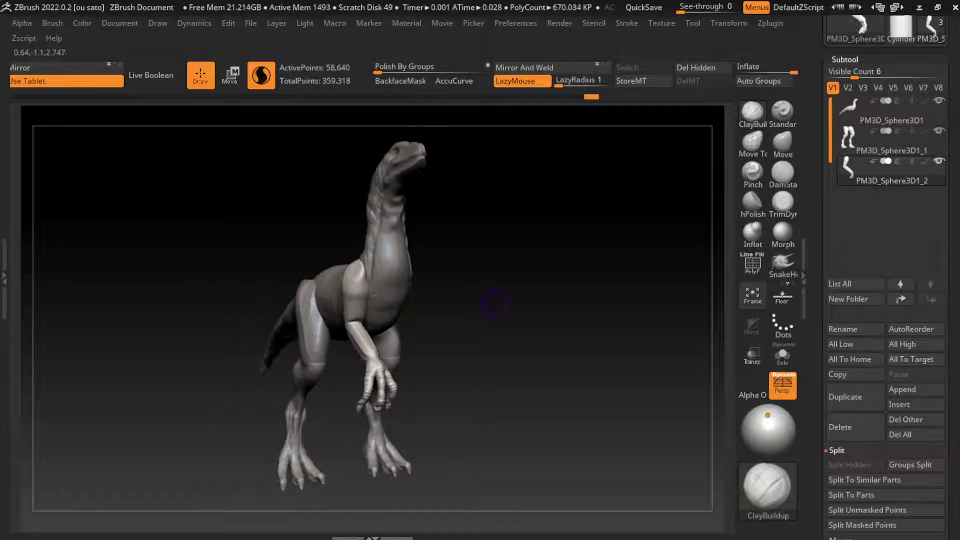
Step: Reposition the arm's transform pivot onto the chest at the shoulder
key("w")
left_click_drag(550, 350, 625, 345)
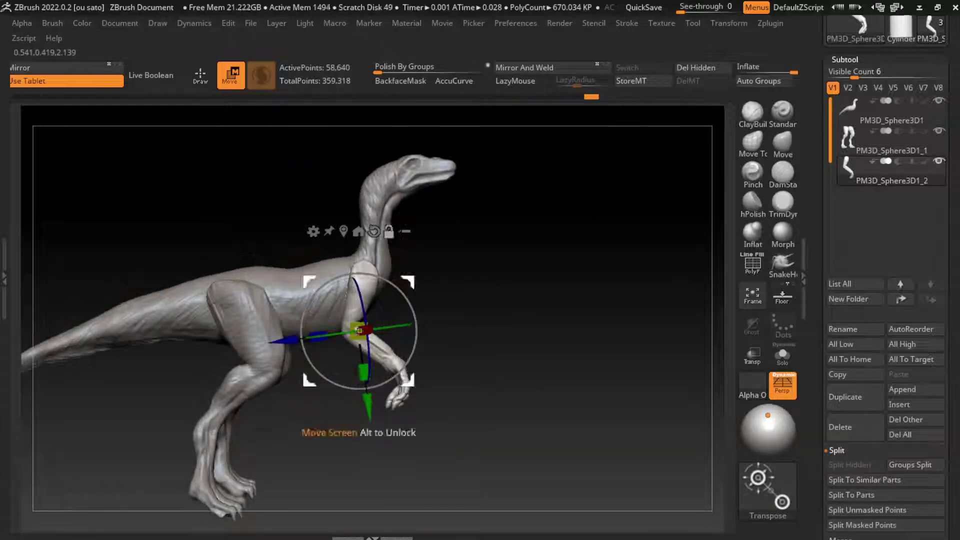
left_click(358, 279)
left_click(368, 162)
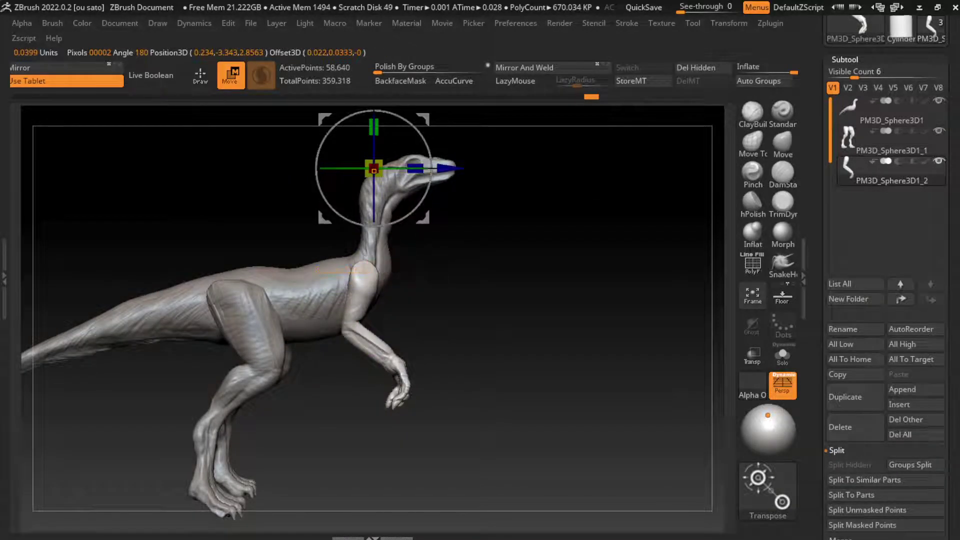
left_click(372, 206)
left_click(365, 275, "alt")
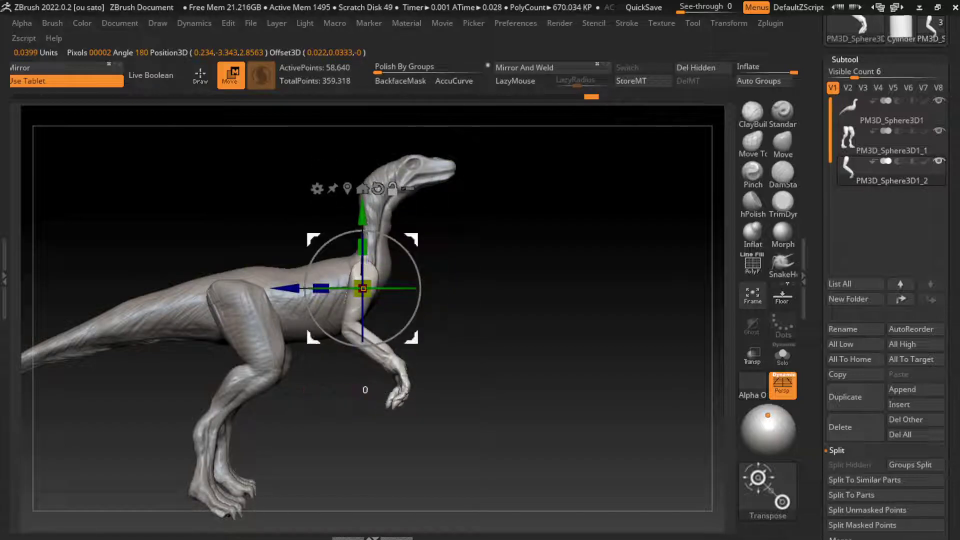
mouse_move(551, 325)
left_mouse_down("shift")
mouse_move(490, 325)
mouse_move(550, 325)
mouse_move(510, 325)
left_mouse_up("shift")
Step: Mirror the arm and rotate both arms forward
left_click_drag(357, 285, 403, 287, "alt")
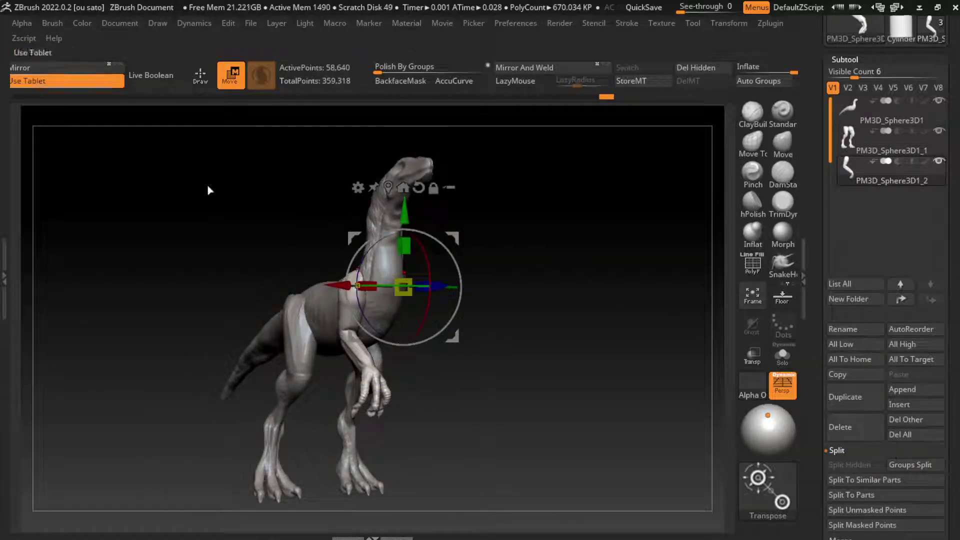
left_click(525, 67)
left_click_drag(422, 325, 406, 385)
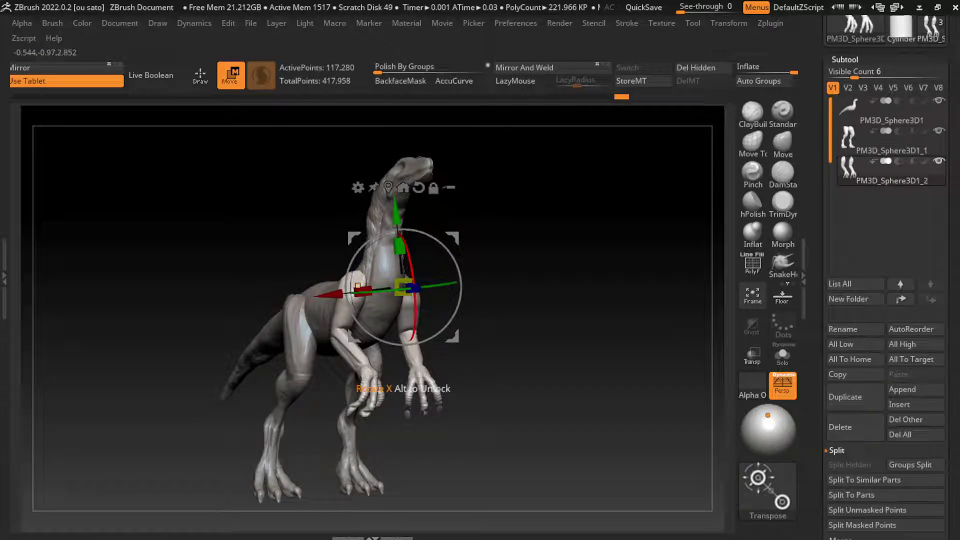
left_click_drag(406, 385, 408, 388)
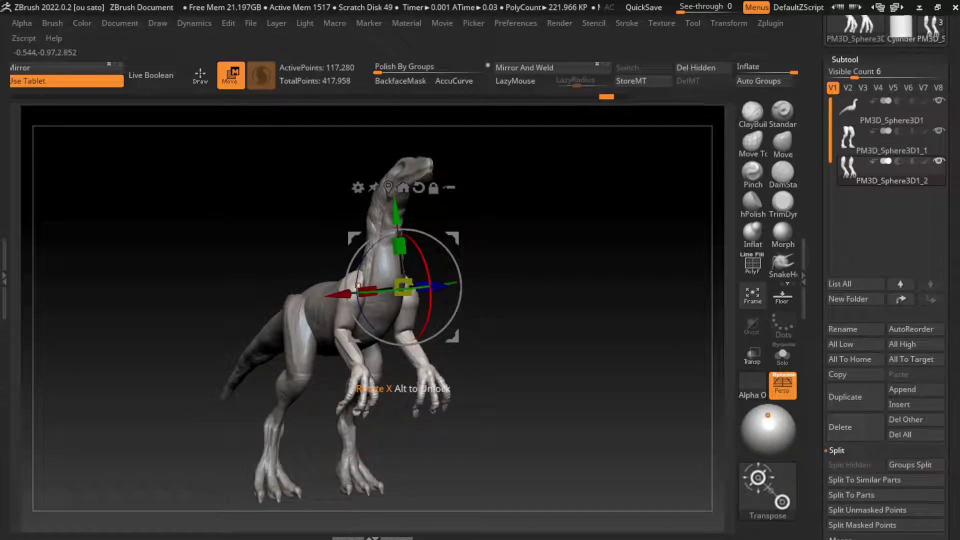
left_click_drag(551, 325, 475, 325)
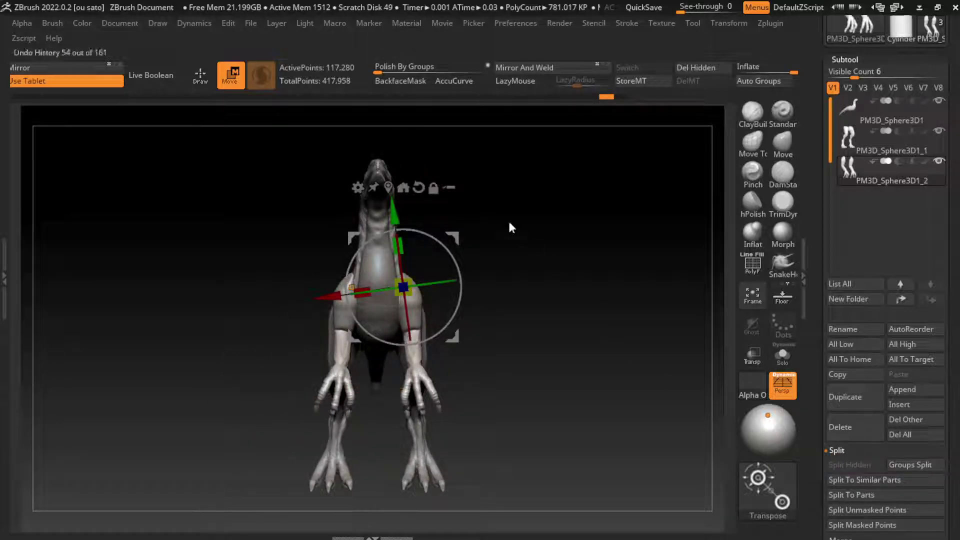
Step: Mask, recentre the gizmo on the lower chest, and rotate the arms slightly
key("q")
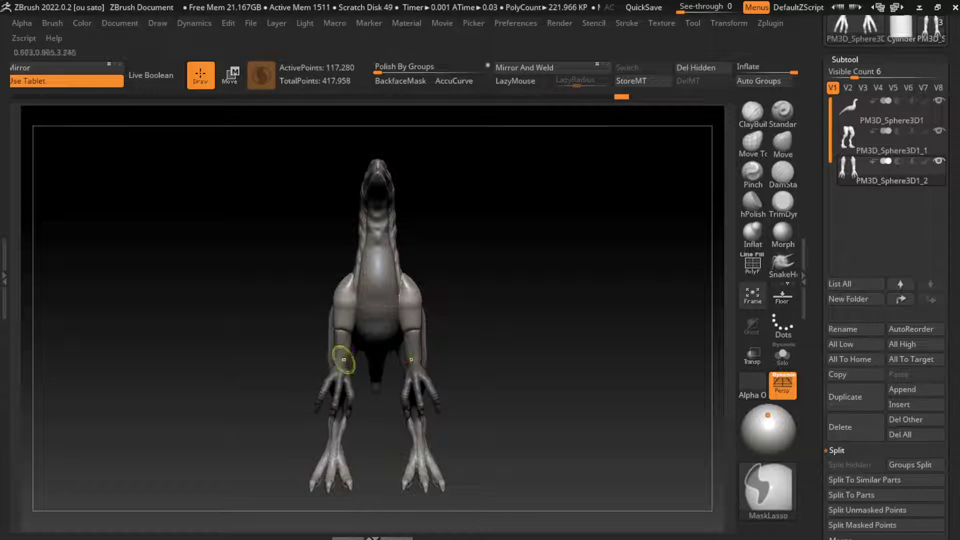
key("w")
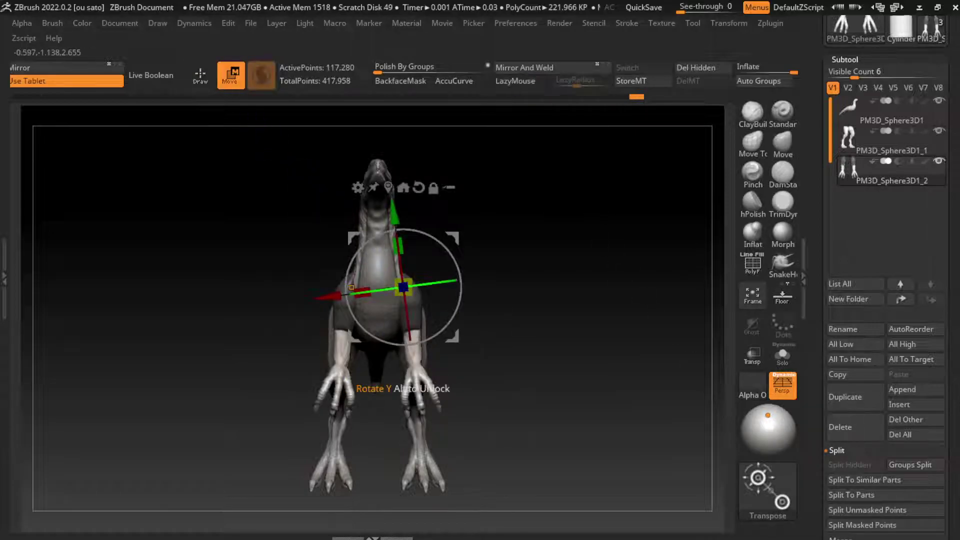
left_click_drag(403, 286, 413, 330, "alt")
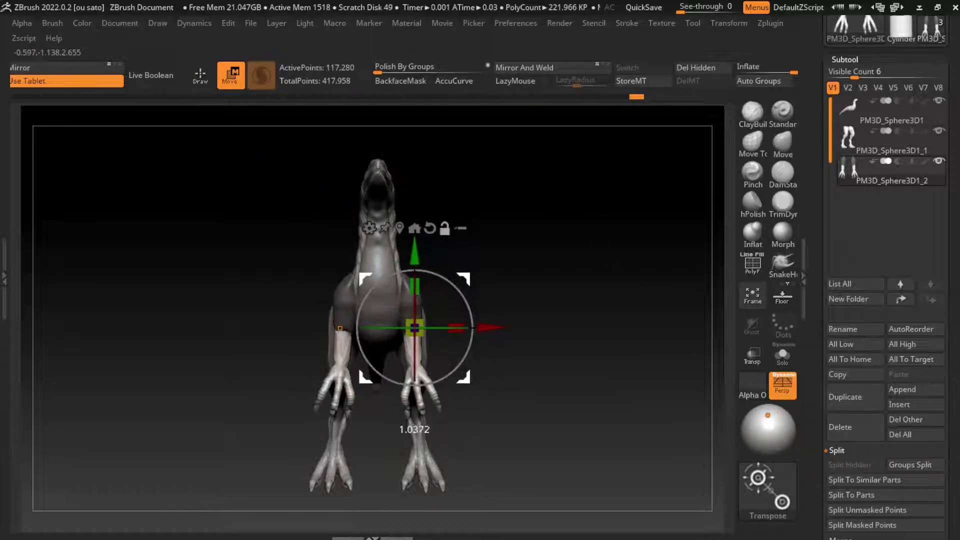
left_click_drag(575, 225, 675, 230)
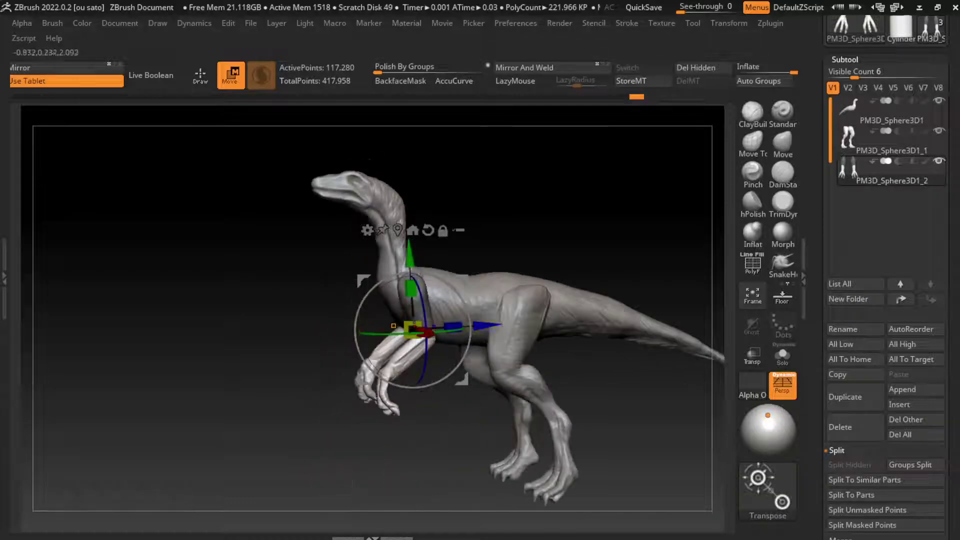
left_click_drag(290, 336, 357, 336)
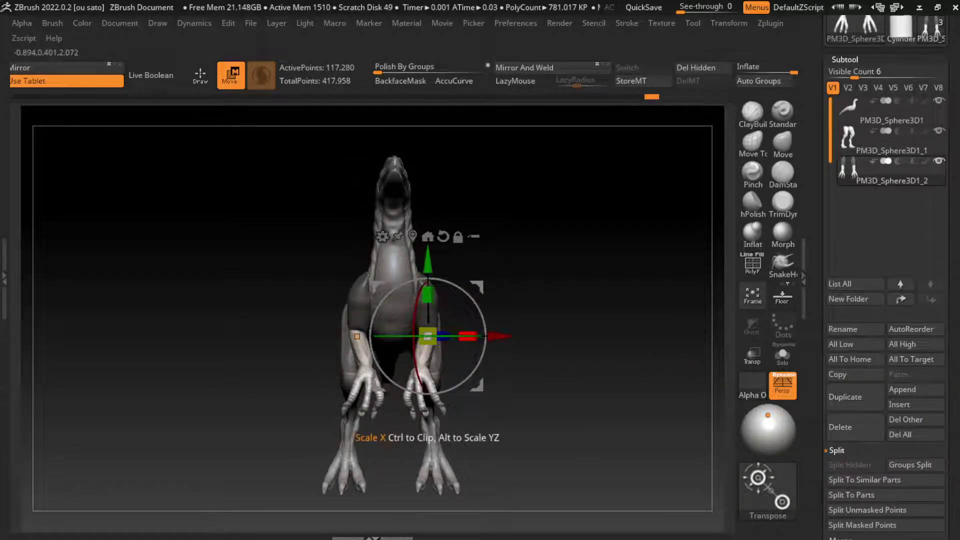
mouse_move(484, 326)
left_mouse_down()
mouse_move(481, 360)
mouse_move(481, 350)
left_mouse_up()
left_click_drag(357, 336, 373, 340)
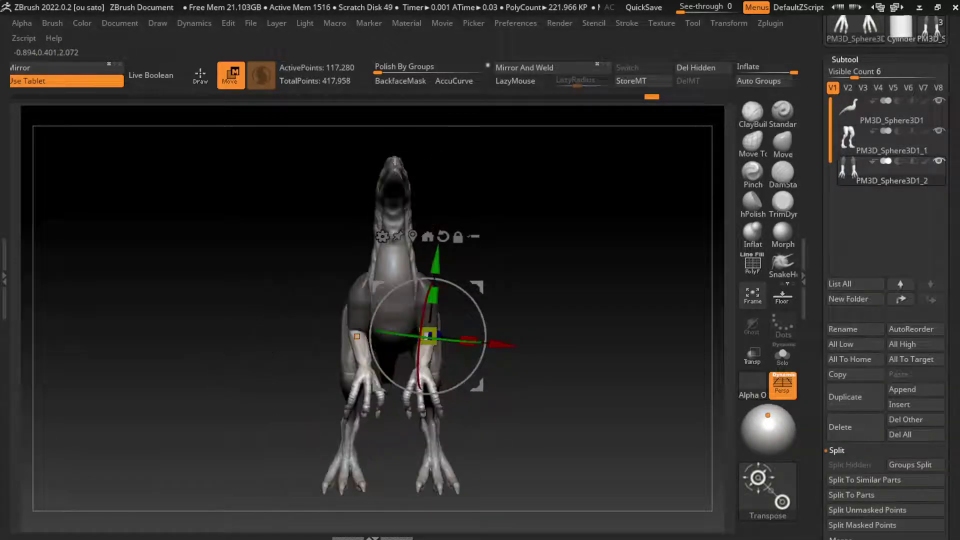
Step: Undo the last change and return to ClayBuildup with a larger brush size
key("ctrl+z")
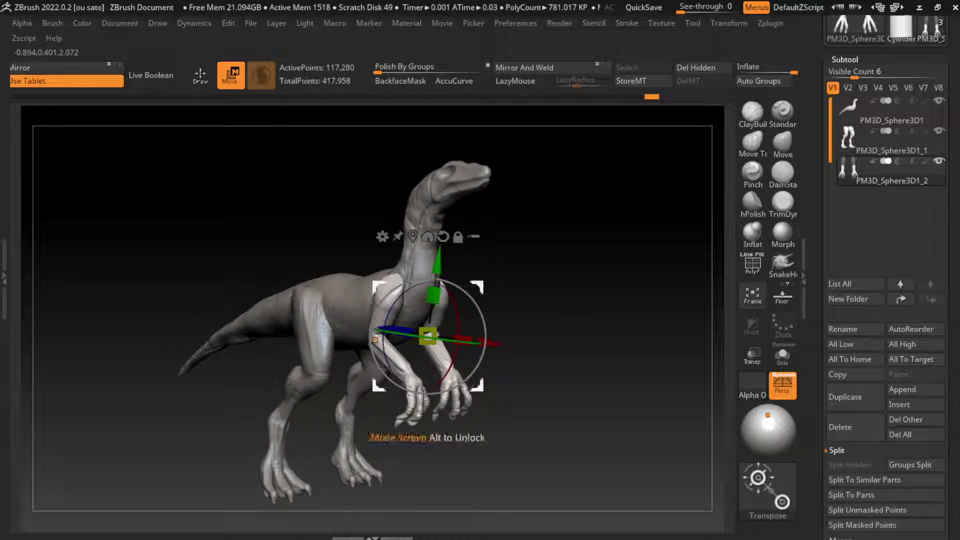
key("q")
key("s")
left_click_drag(500, 340, 515, 340)
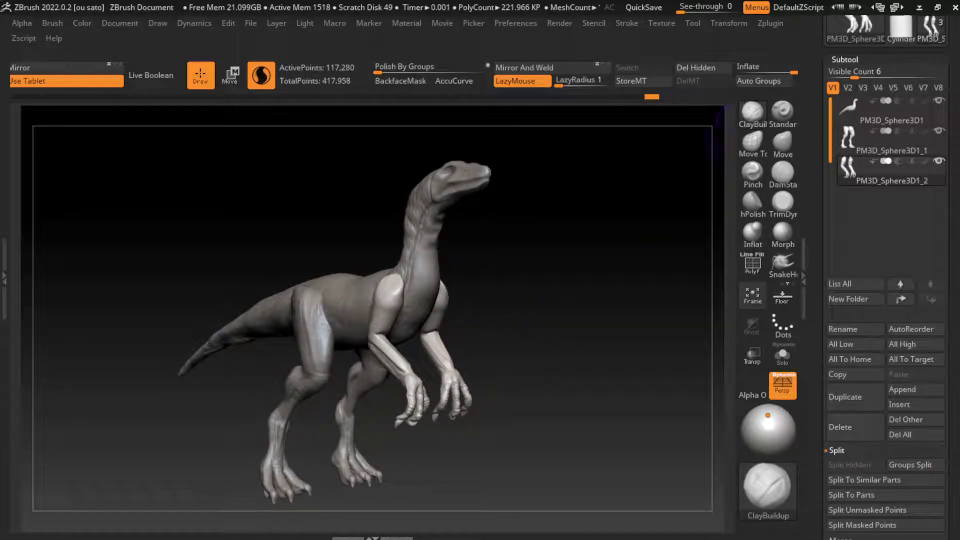
Step: Add ClayBuildup strokes on the shoulder and claw, undoing three unwanted strokes
key("b")
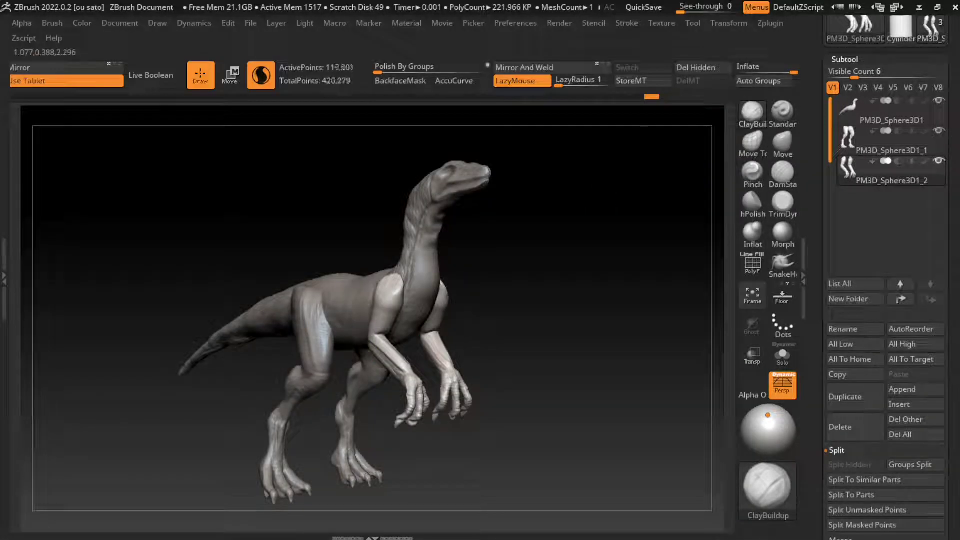
left_click_drag(380, 348, 391, 318)
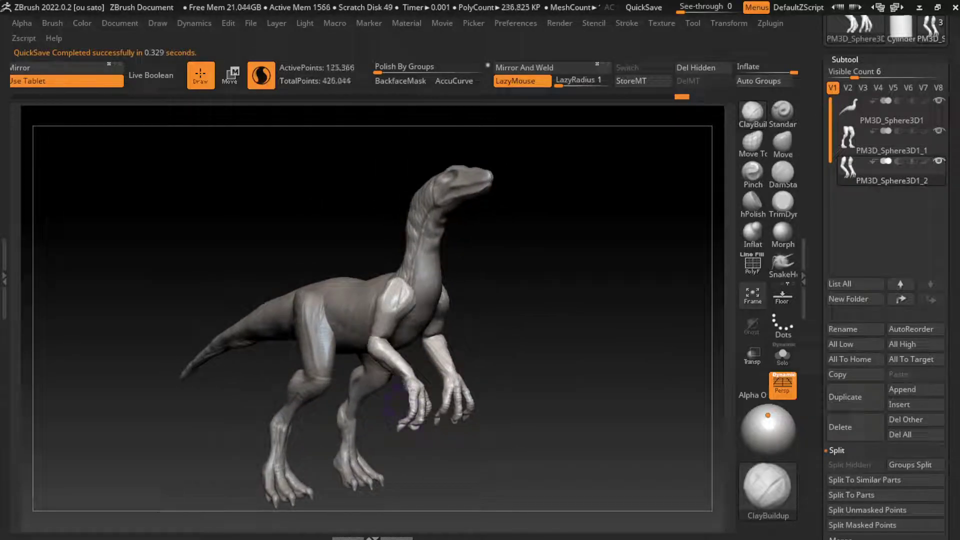
left_click_drag(417, 401, 417, 429)
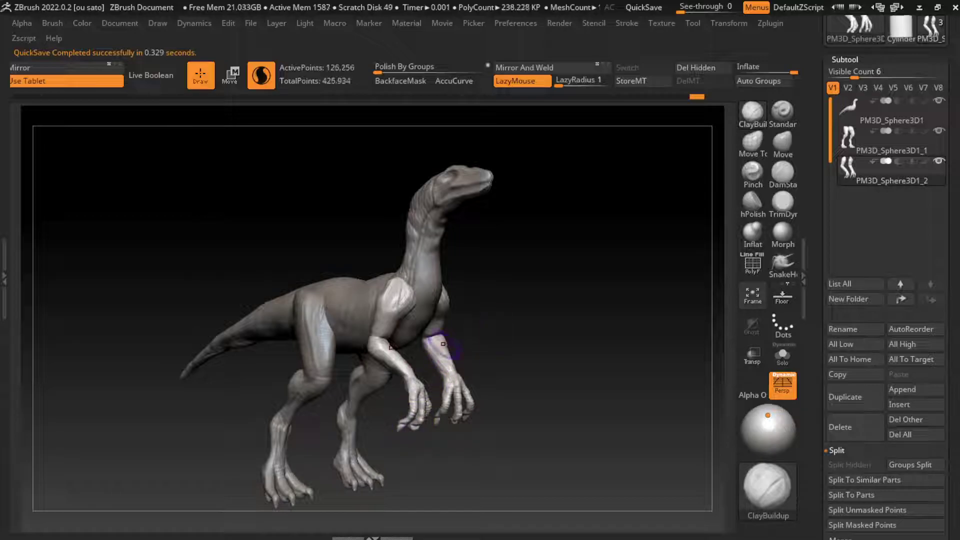
key("ctrl+z")
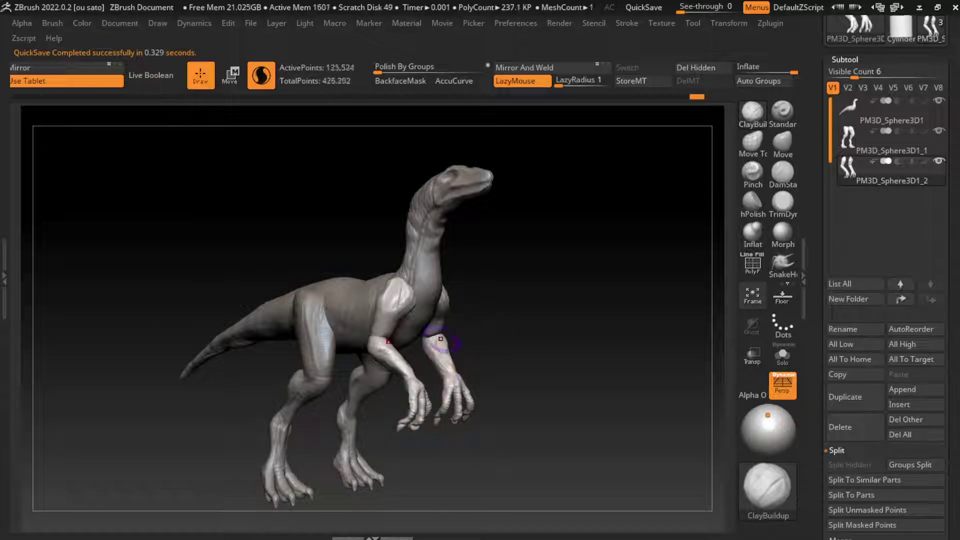
left_click_drag(468, 337, 438, 328)
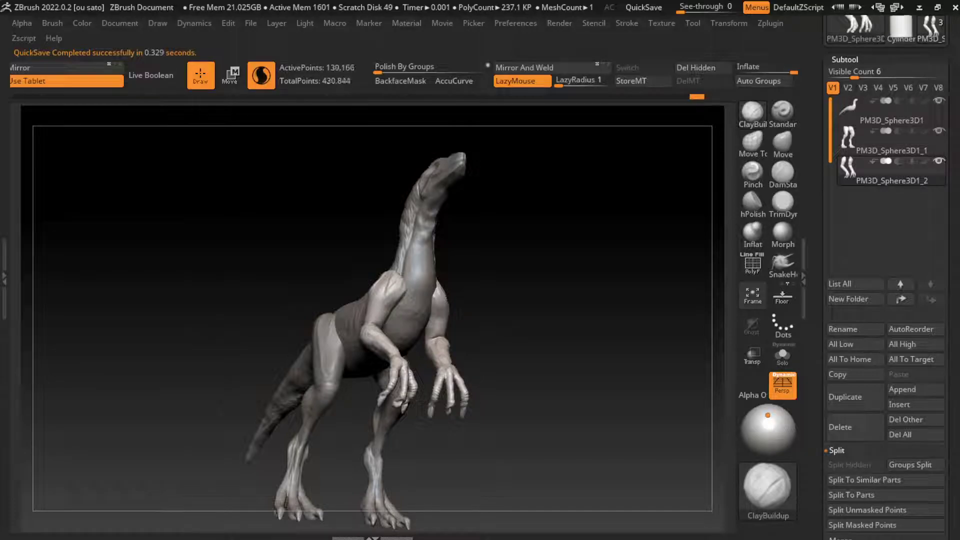
key("ctrl+z")
mouse_move(500, 350)
left_mouse_down()
mouse_move(492, 380)
mouse_move(447, 415)
left_mouse_up()
key("ctrl+z")
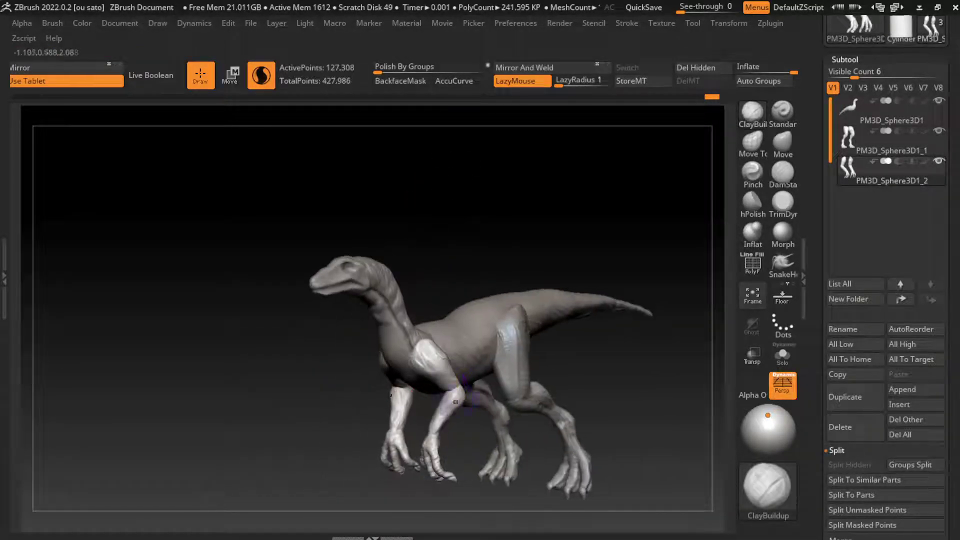
left_click_drag(459, 390, 555, 345)
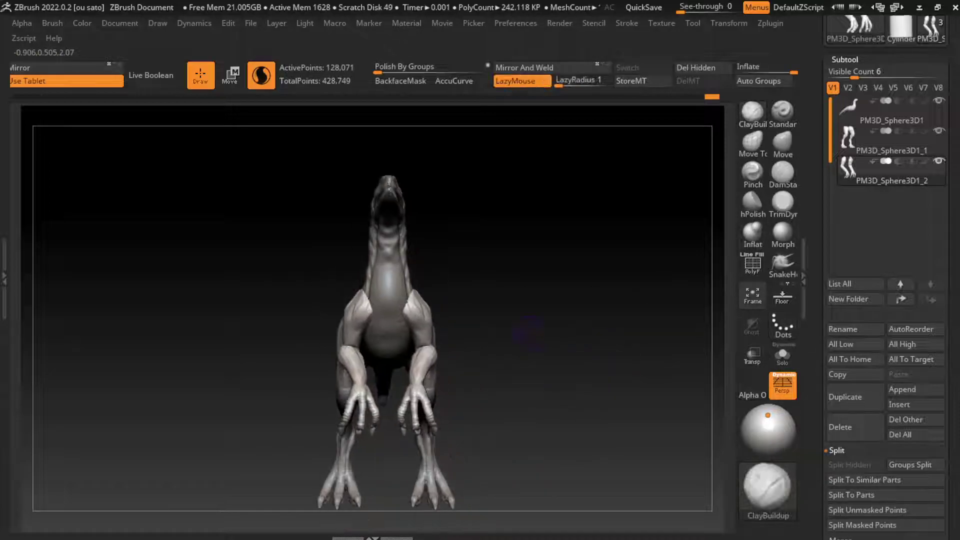
Step: Select the hind-leg subtool PM3D_Sphere3D1_1 and rotate the legs slightly
left_click(302, 364, "alt")
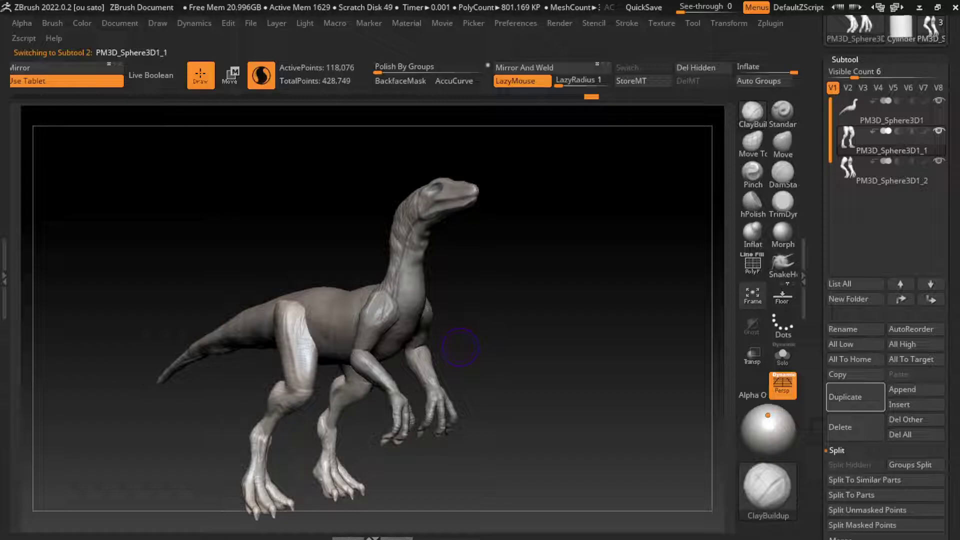
key("w")
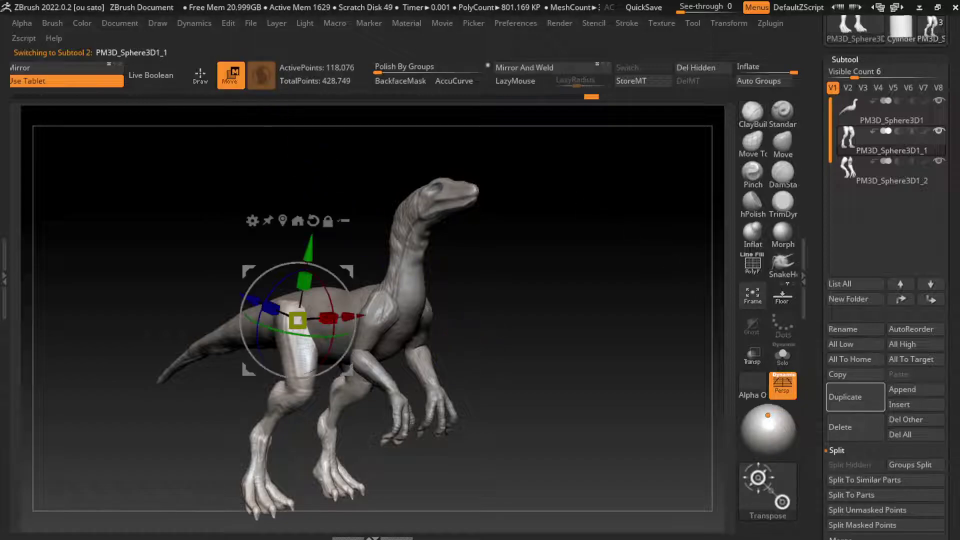
mouse_move(322, 334)
left_mouse_down()
mouse_move(338, 319)
mouse_move(250, 423)
mouse_move(310, 418)
left_mouse_up()
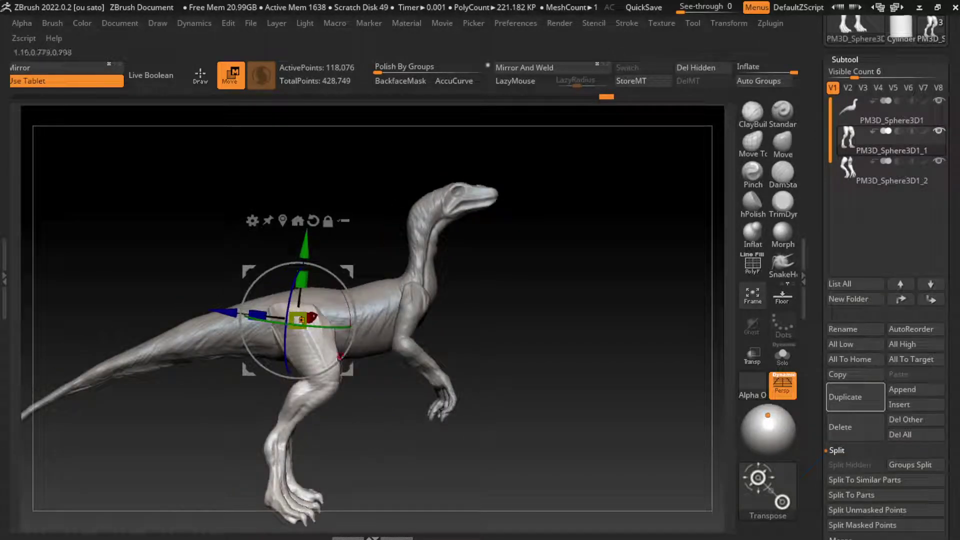
key("q")
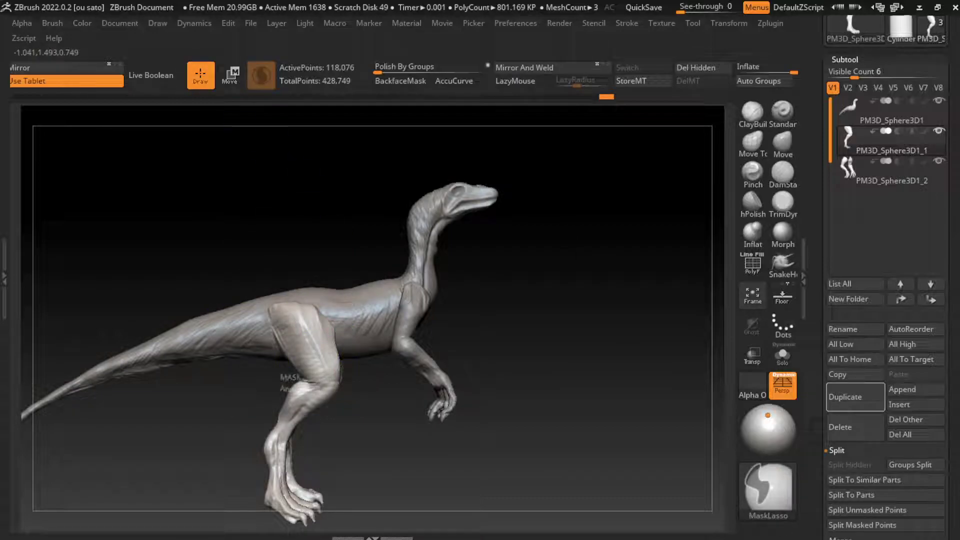
Step: Mask the thigh and rotate it slightly
left_click(290, 370, "ctrl")
mouse_move(500, 280)
left_mouse_down("shift")
mouse_move(568, 188)
mouse_move(490, 190)
left_mouse_up("shift")
key("w")
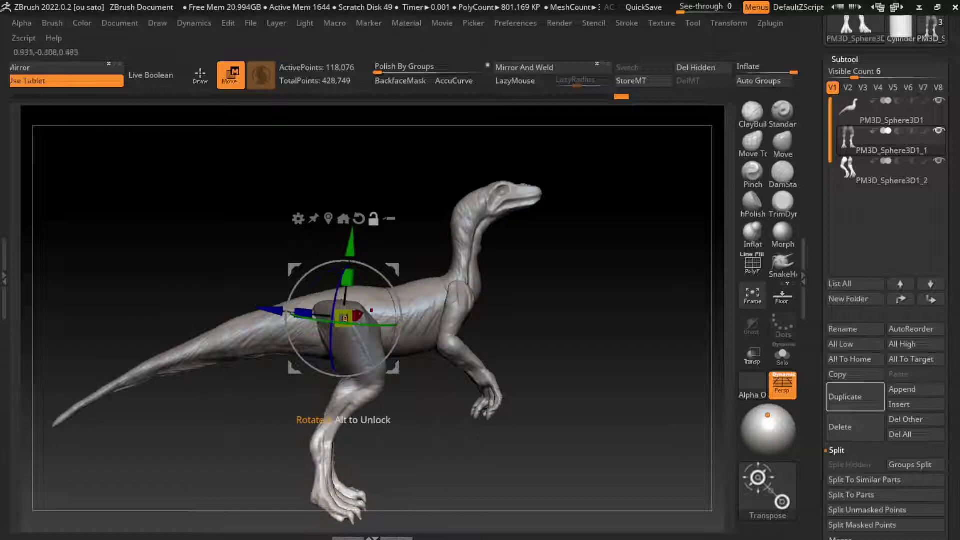
left_click(337, 282)
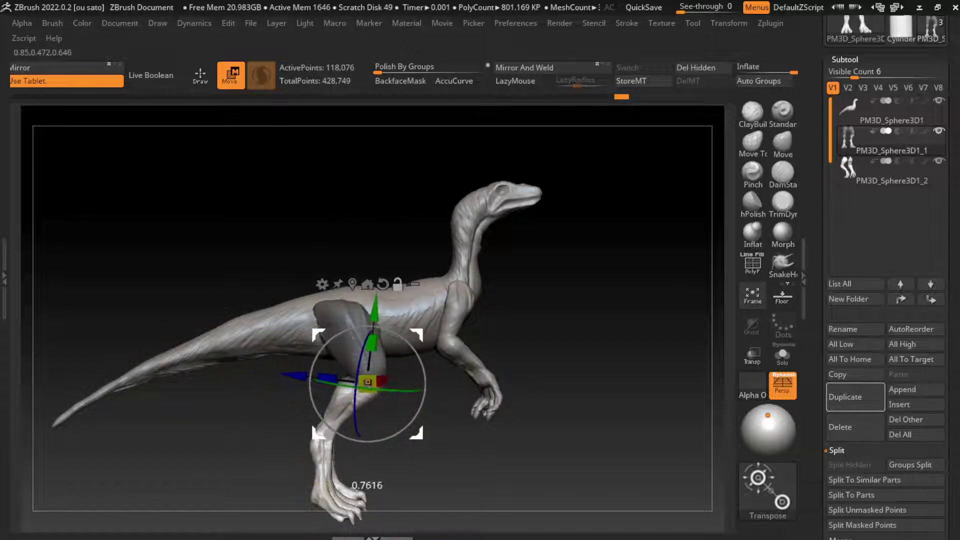
left_click_drag(425, 384, 426, 381)
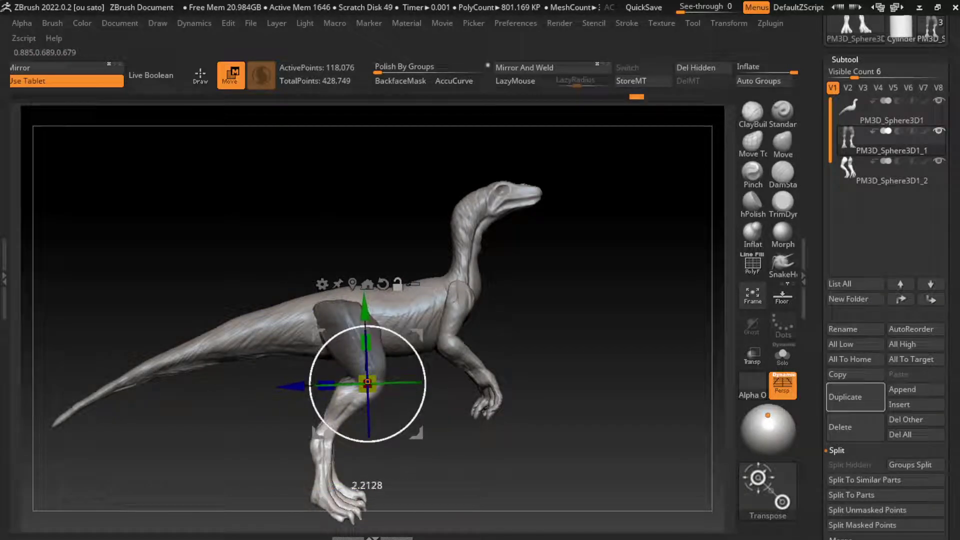
Step: Move the transform gizmo onto the other leg and up to the hip
left_click_drag(490, 190, 568, 190)
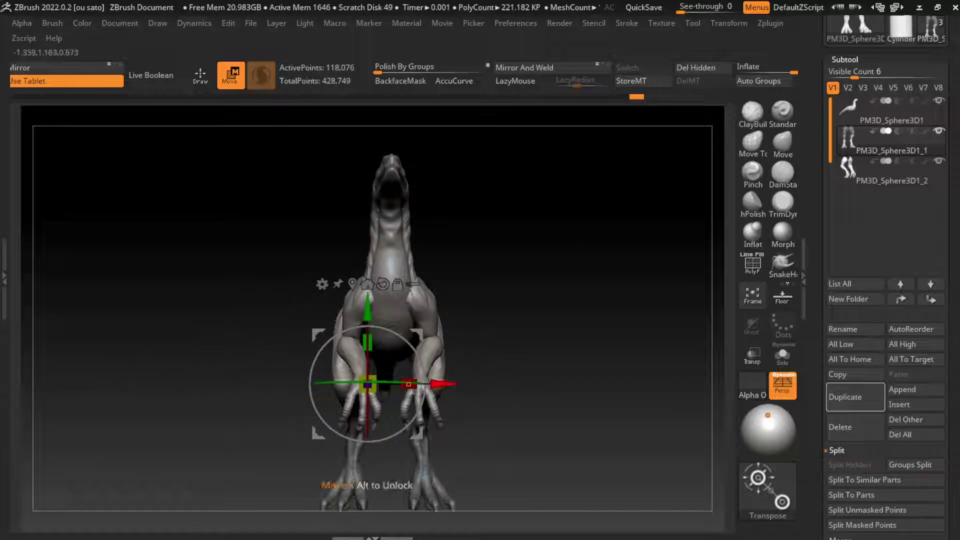
left_click(427, 350)
left_click_drag(484, 385, 484, 380)
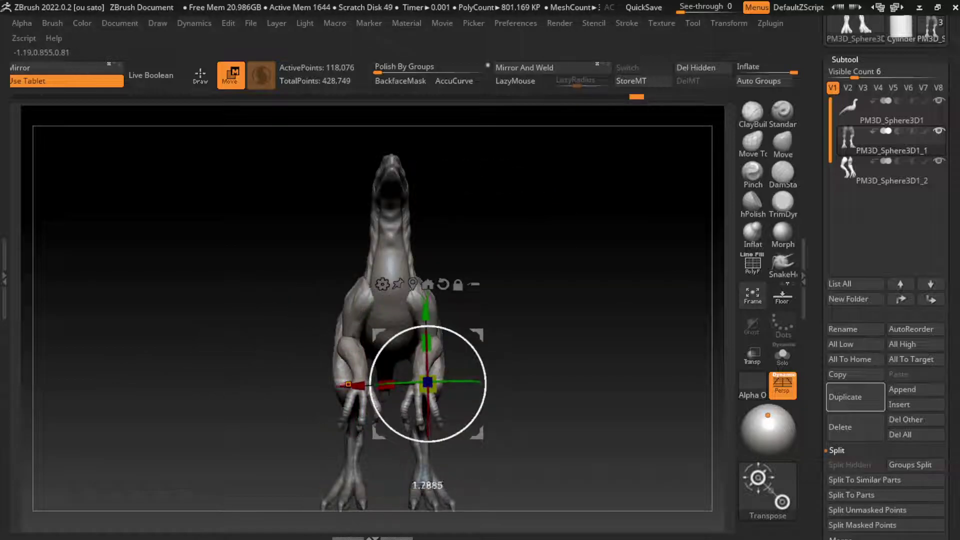
mouse_move(600, 250)
left_mouse_down()
mouse_move(700, 250)
mouse_move(670, 250)
left_mouse_up()
left_click_drag(426, 385, 408, 322, "alt")
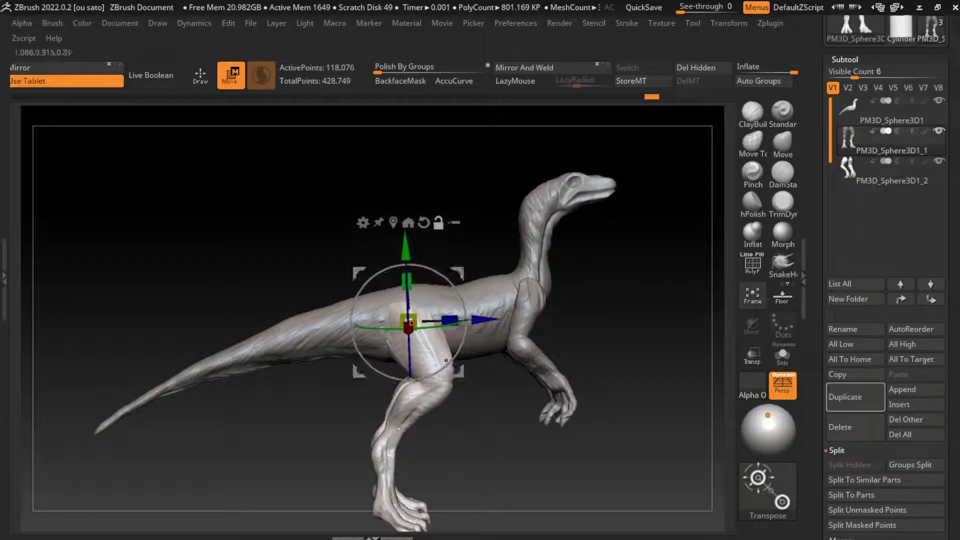
mouse_move(650, 250)
left_mouse_down()
mouse_move(550, 250)
mouse_move(615, 250)
mouse_move(550, 250)
mouse_move(543, 240)
left_mouse_up()
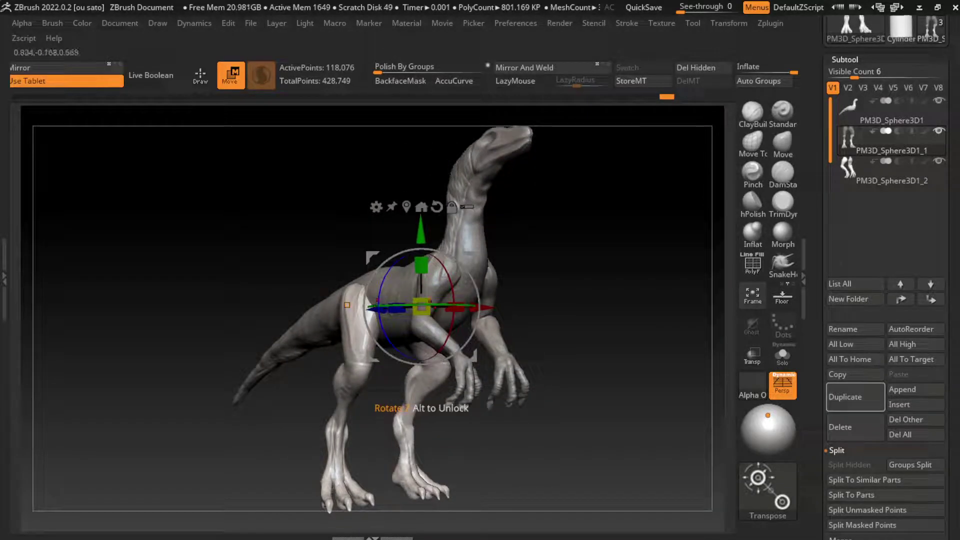
Step: Select the raptor's body subtool and turn on the Live Boolean preview
left_click(393, 347, "alt")
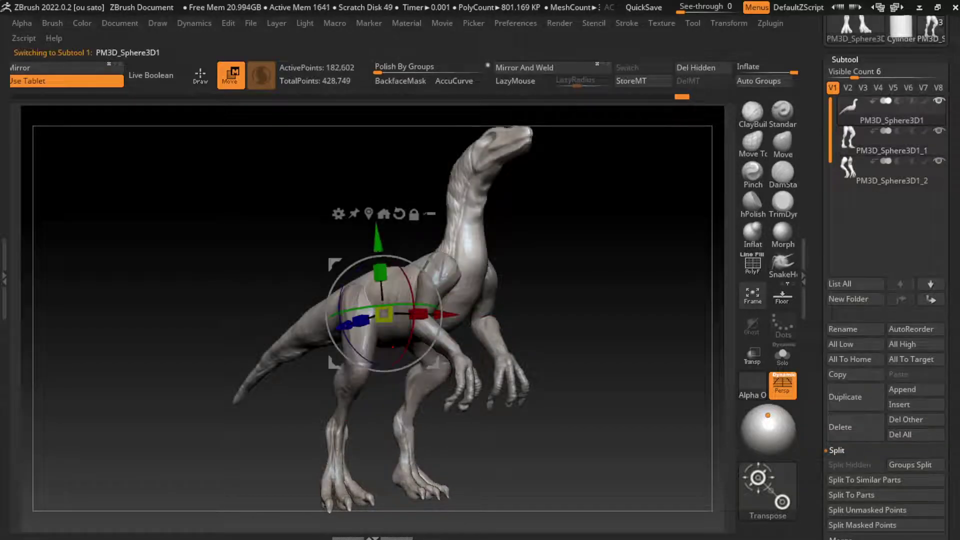
left_click_drag(600, 250, 583, 288, "alt")
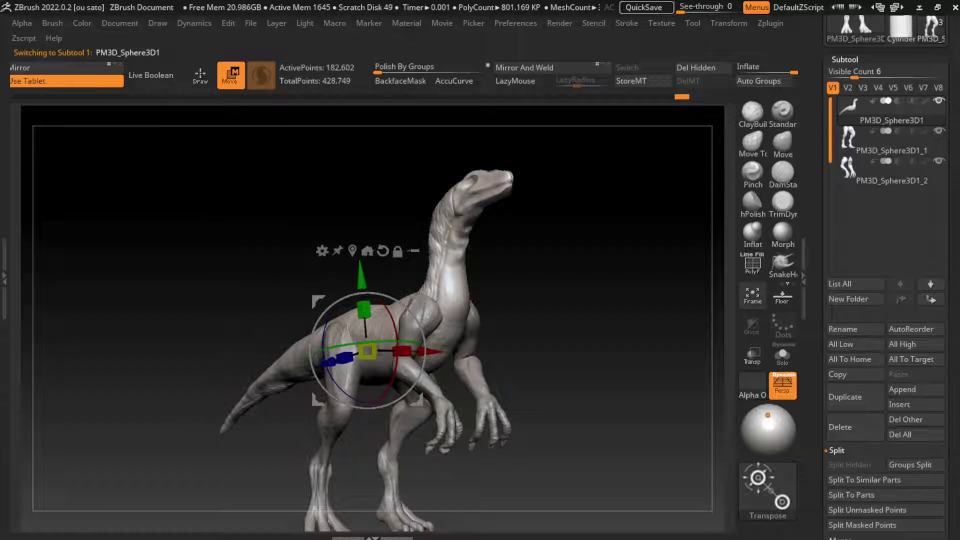
left_click(155, 75)
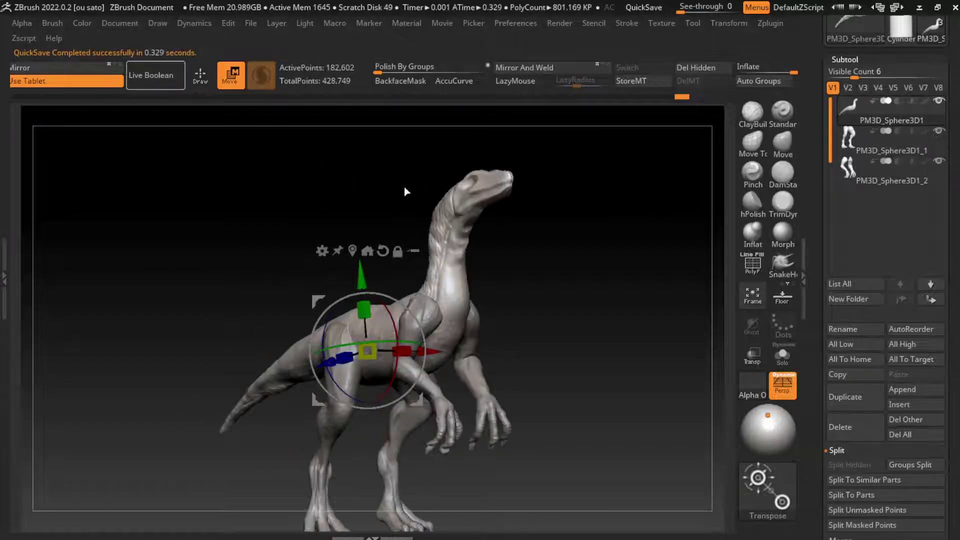
scroll(885, 353, "down", 1)
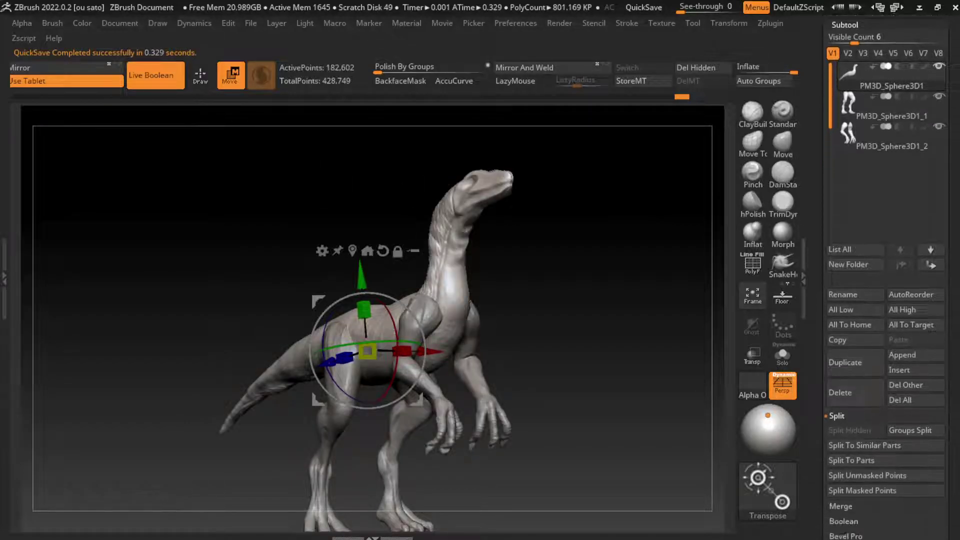
scroll(885, 353, "down", 3)
Step: Generate the merged UMesh_PM3D_Sphere3D1 boolean mesh, test a stroke, and toggle PolyF on and off
left_click(843, 414)
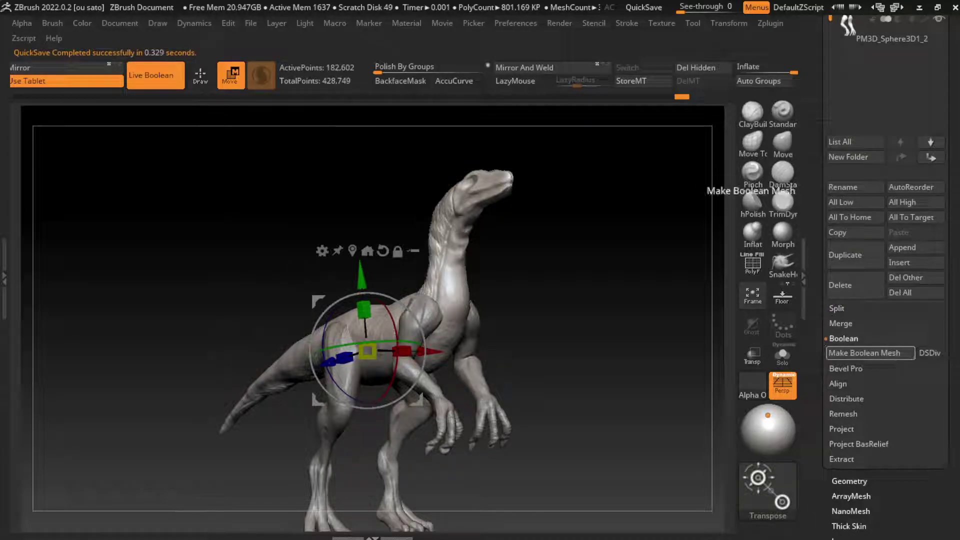
left_click(870, 353)
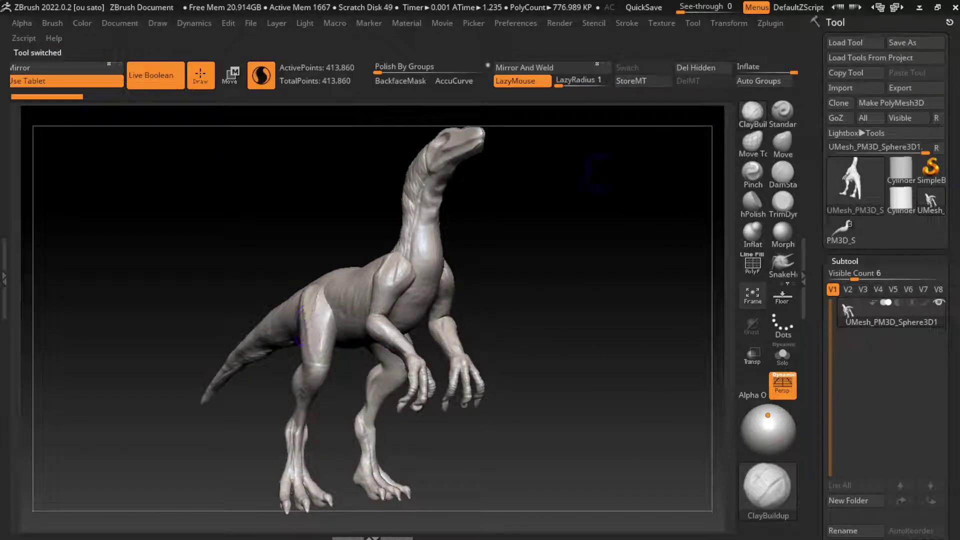
left_click_drag(411, 268, 403, 316)
left_click(753, 264)
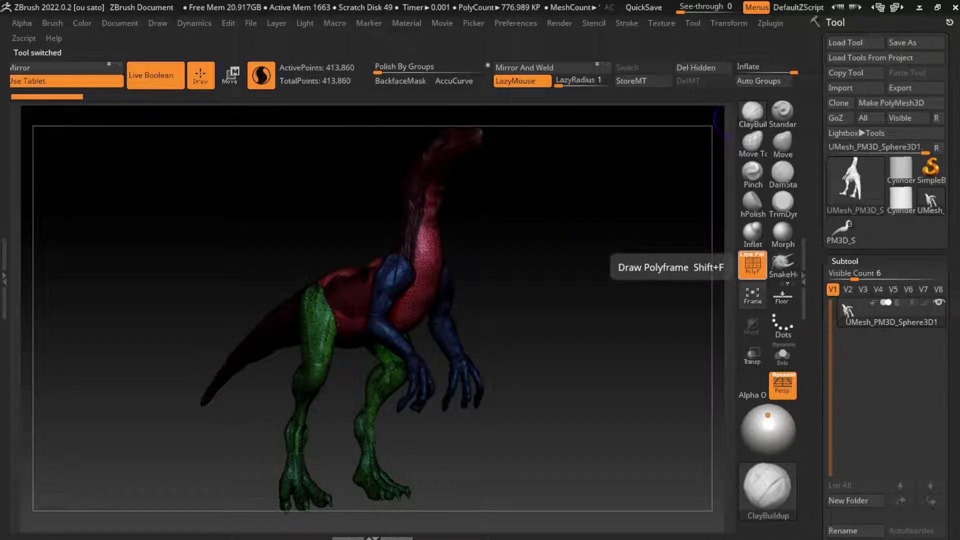
left_click(753, 264)
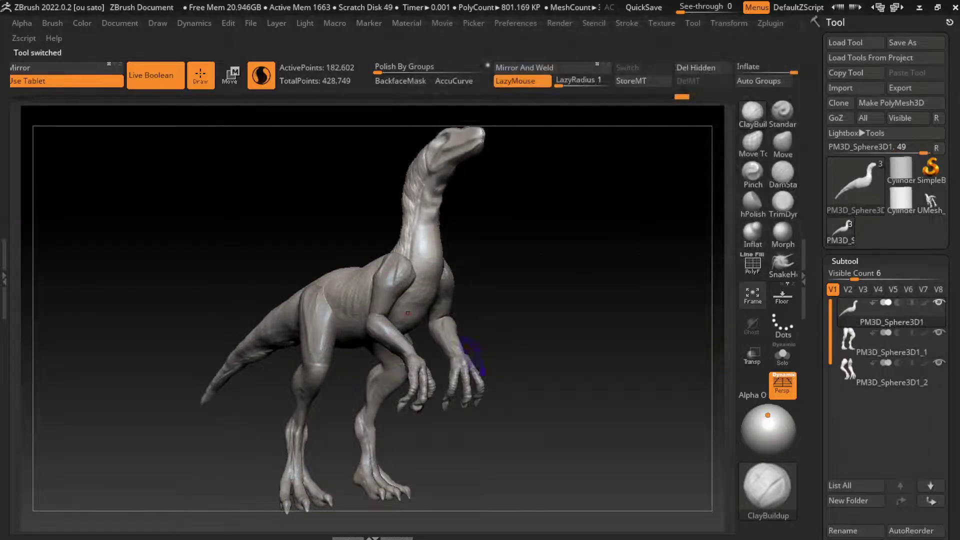
Step: Lower the front arm subtool slightly with the Transpose gizmo
left_click(450, 303, "alt")
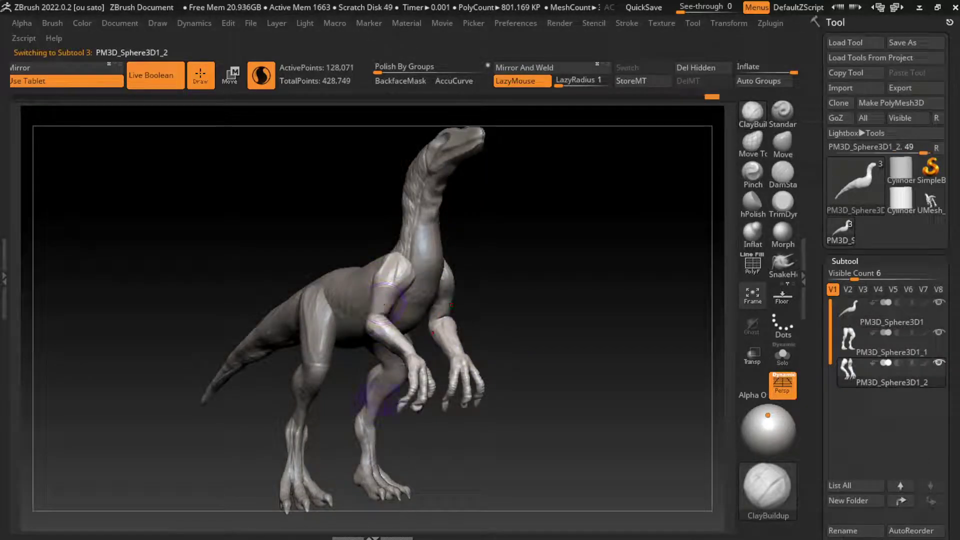
key("w")
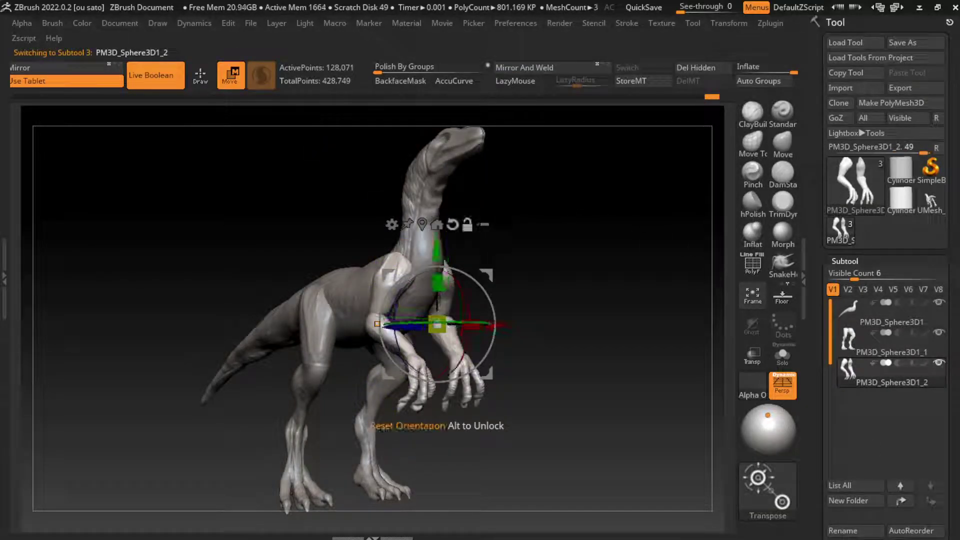
left_click_drag(437, 317, 437, 346)
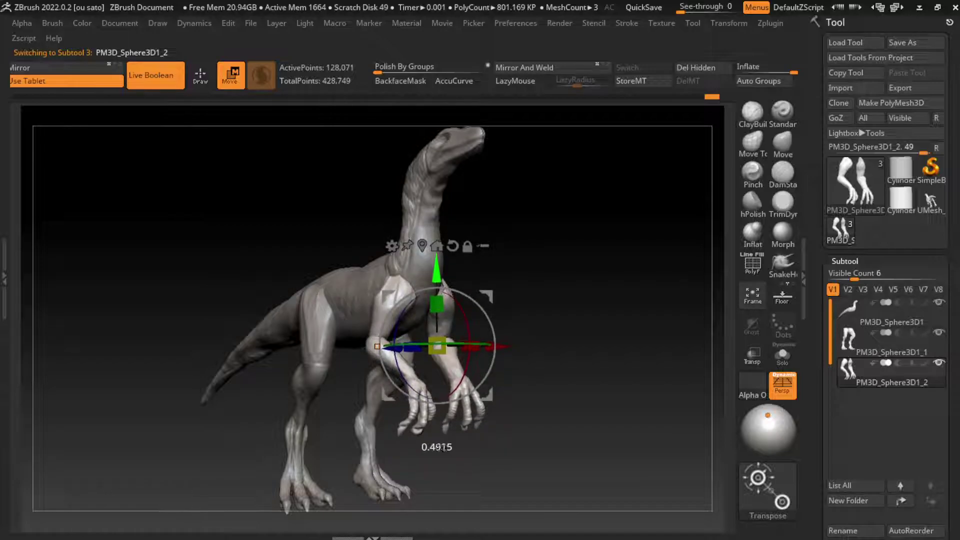
left_click_drag(377, 346, 438, 350)
left_click(300, 280, "alt")
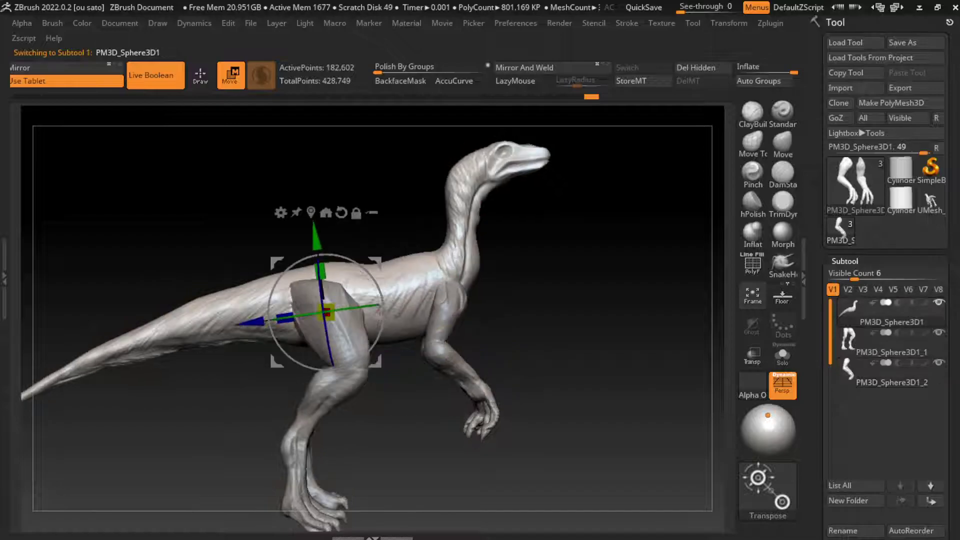
Step: Raise the neck and head subtool slightly along Y
left_click_drag(150, 210, 260, 210)
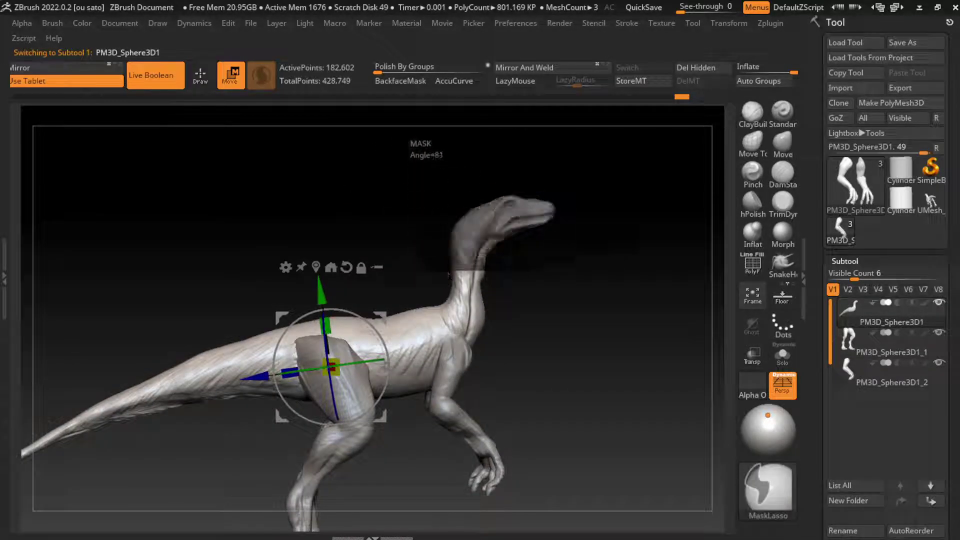
left_click(434, 380, "alt")
left_click(468, 311, "alt")
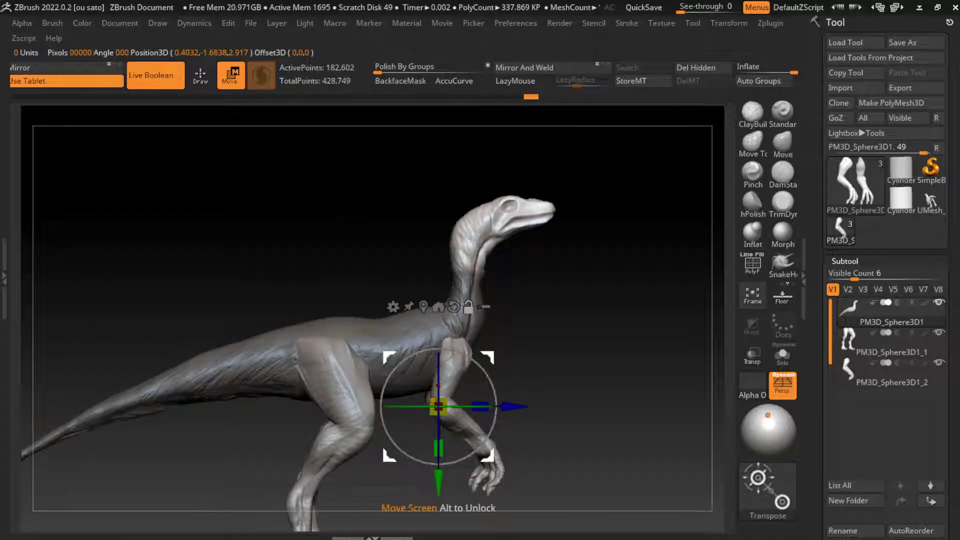
left_click_drag(470, 373, 470, 350)
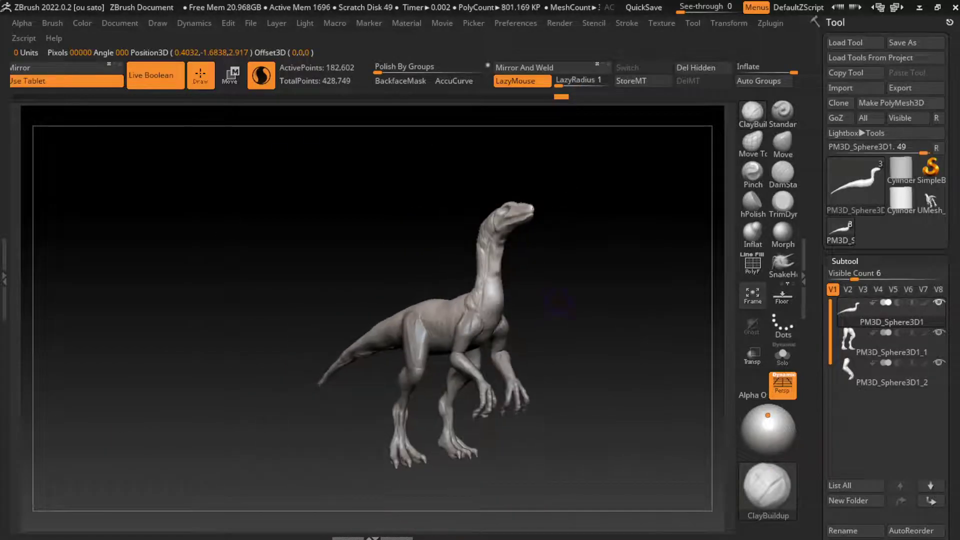
Step: Push the neck's overall shape with an enlarged Move brush
mouse_move(626, 280)
left_mouse_down()
mouse_move(611, 264)
mouse_move(606, 299)
left_mouse_up()
key("b")
key("m")
key("v")
key("s")
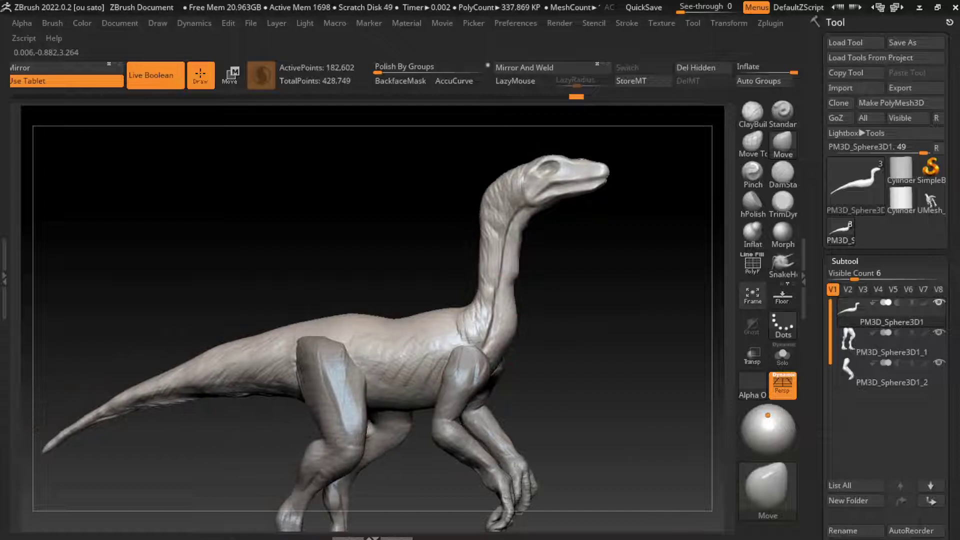
left_click_drag(520, 331, 490, 332)
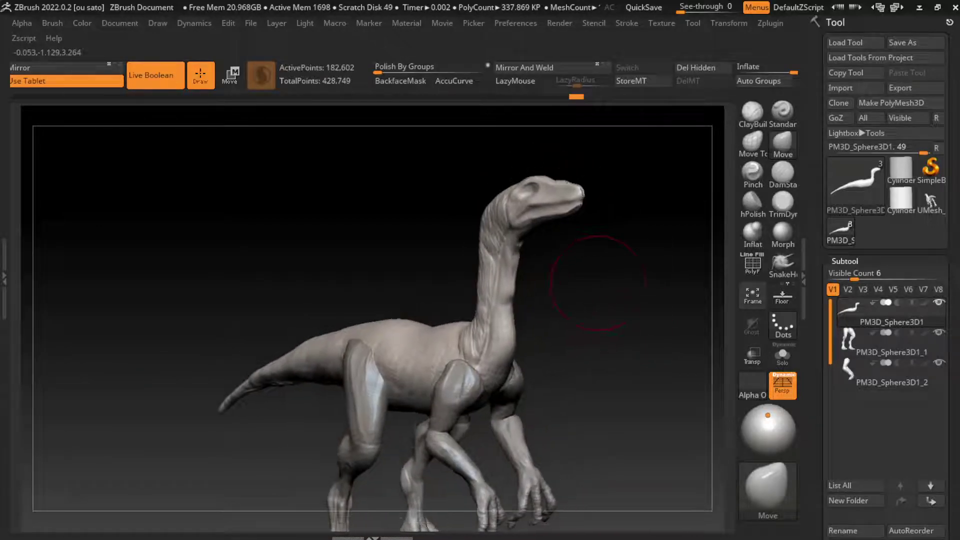
key("s")
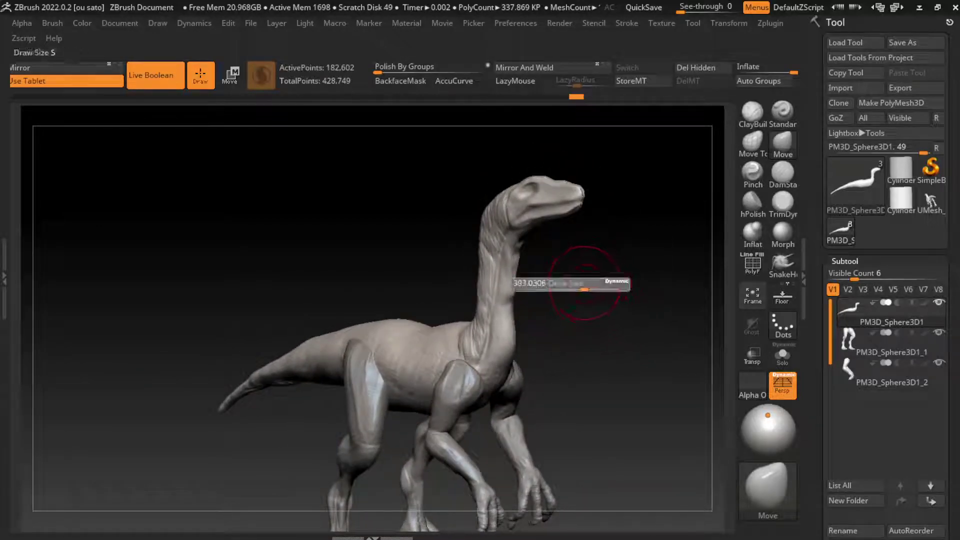
Step: Build up the neck form with a smaller ClayBuildup brush from three-quarter angles
left_click(753, 113)
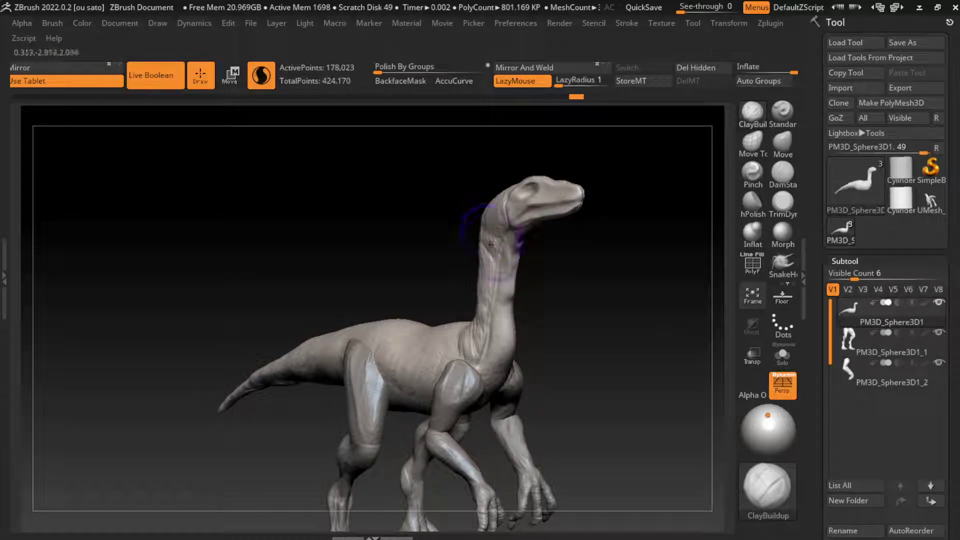
key("s")
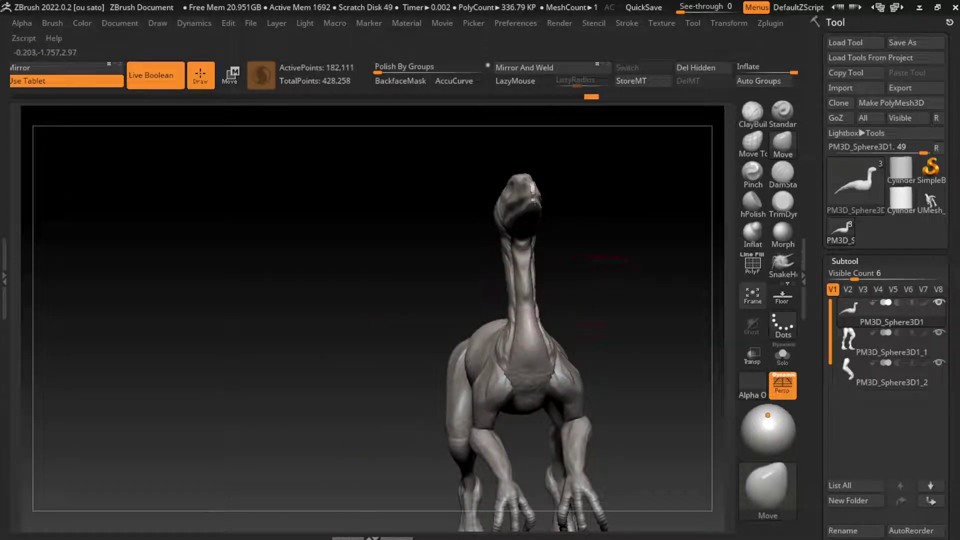
mouse_move(595, 291)
left_mouse_down()
mouse_move(682, 300)
mouse_move(595, 303)
mouse_move(530, 273)
left_mouse_up()
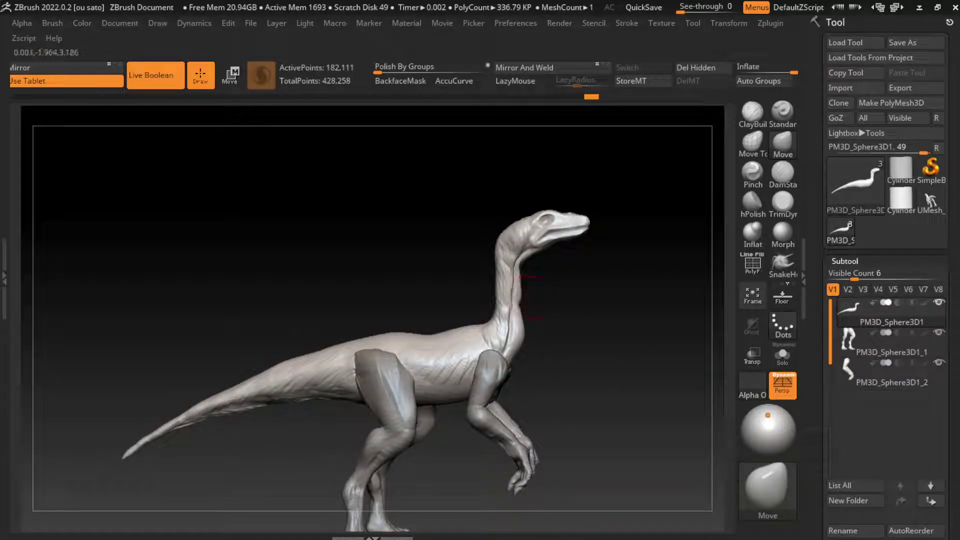
key("s")
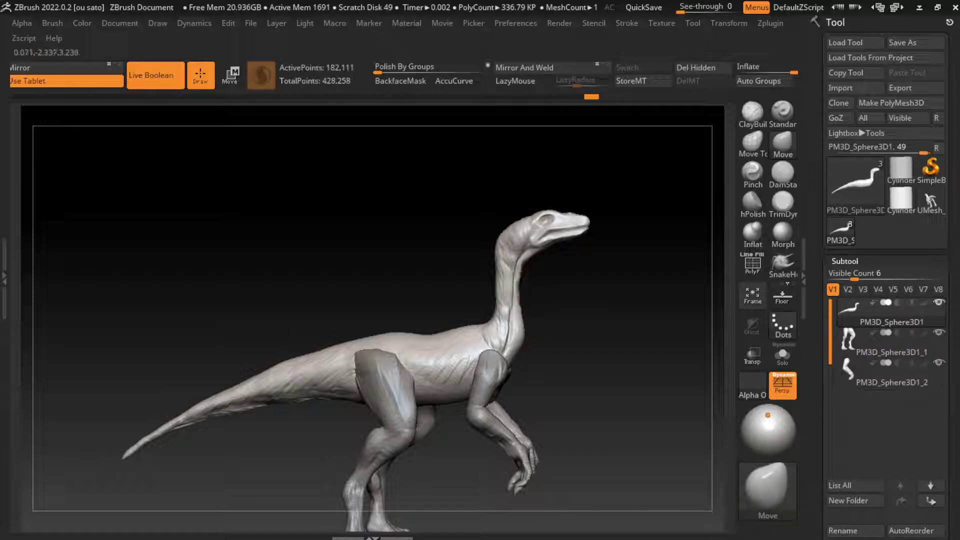
left_click_drag(625, 450, 565, 480)
left_click_drag(585, 296, 634, 274)
Step: Thicken the neck muscles with ClayBuildup strokes, smoothing them with Shift
key("b")
key("c")
key("b")
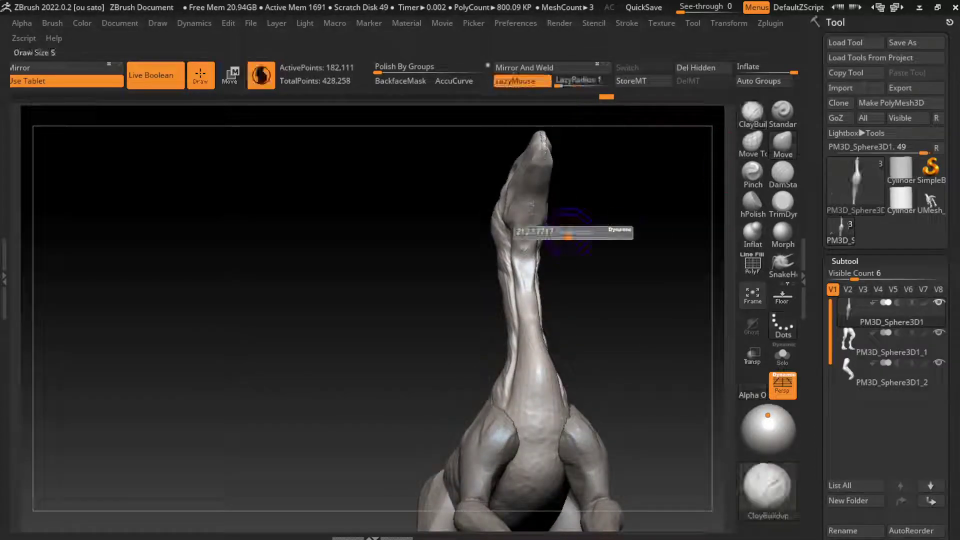
key("s")
mouse_move(440, 231)
left_mouse_down()
mouse_move(533, 214)
mouse_move(611, 231)
left_mouse_up()
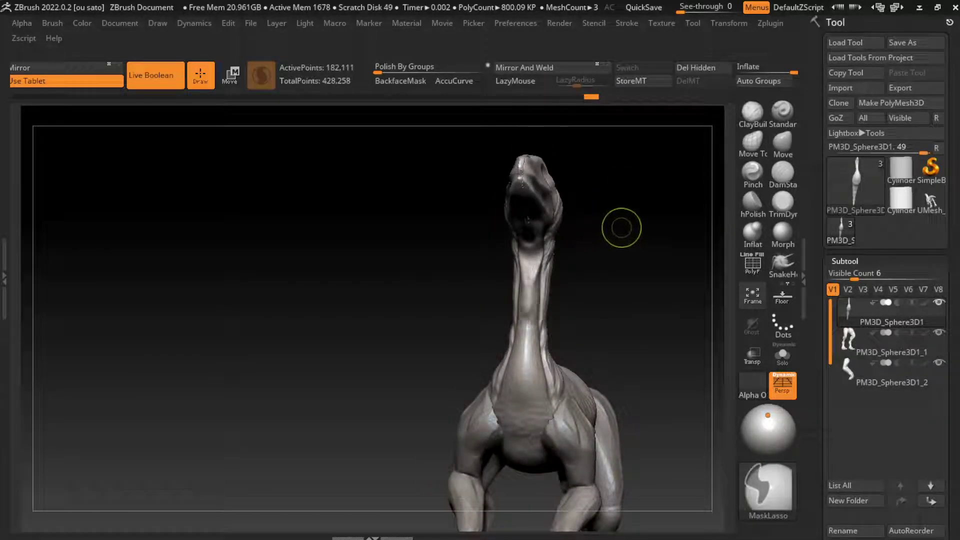
key("ctrl+shift")
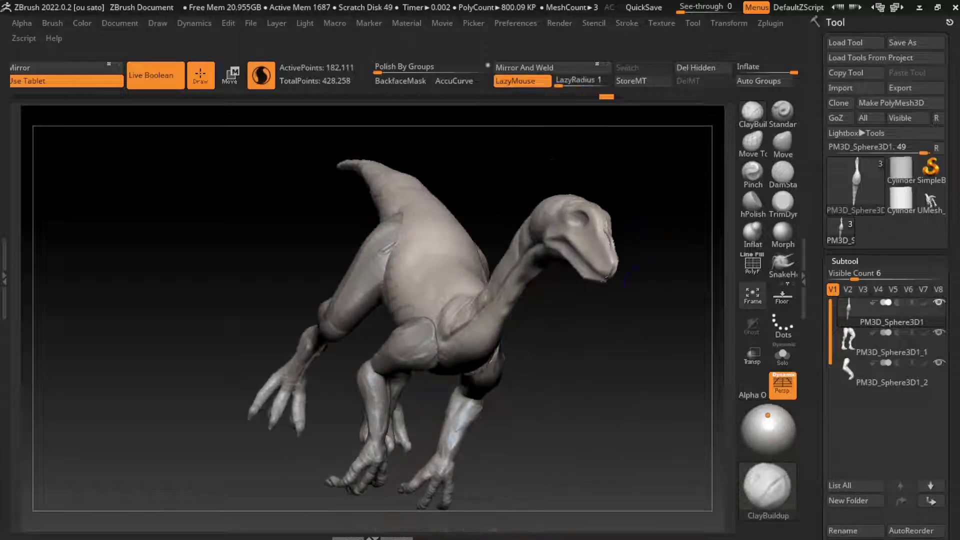
mouse_move(625, 209)
left_mouse_down()
mouse_move(608, 270)
mouse_move(540, 287)
mouse_move(516, 345)
mouse_move(550, 330)
left_mouse_up()
key("s")
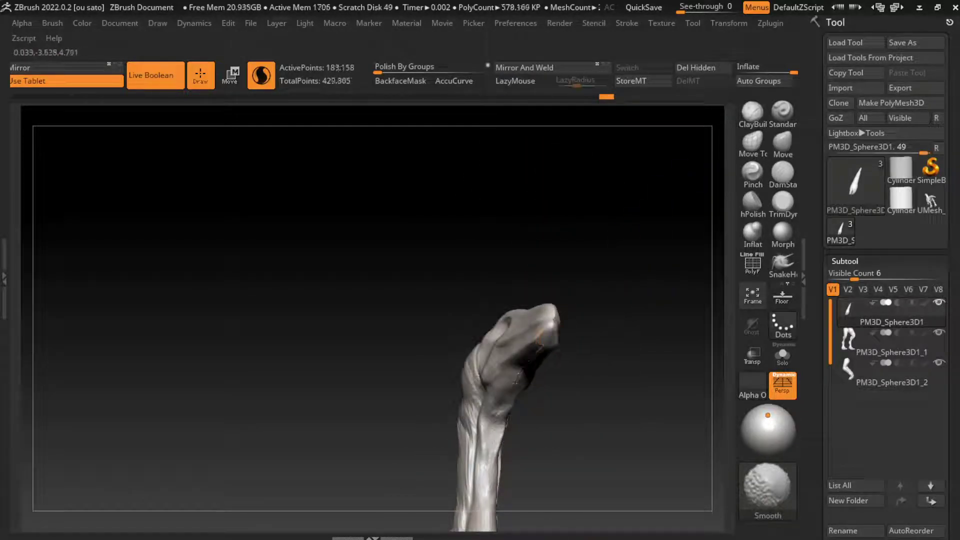
mouse_move(509, 408)
left_mouse_down("shift")
mouse_move(491, 396)
mouse_move(502, 420)
mouse_move(523, 371)
left_mouse_up("shift")
Step: Extend the ClayBuildup muscle detail toward the snout, framing the head and neck side-on
key("l")
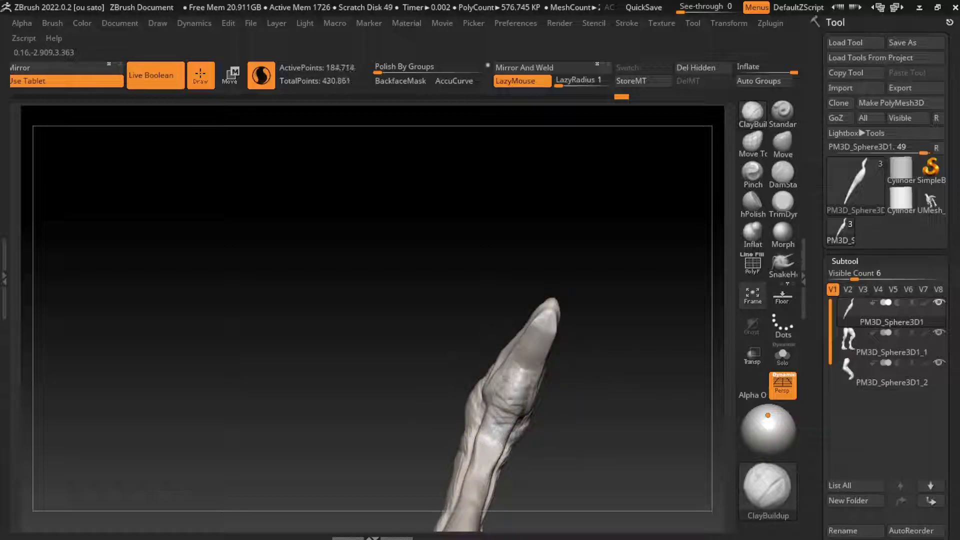
mouse_move(625, 350)
left_mouse_down()
mouse_move(643, 369)
mouse_move(605, 388)
mouse_move(583, 300)
left_mouse_up()
scroll(580, 285, "up", 5)
left_click_drag(558, 157, 545, 270, "alt")
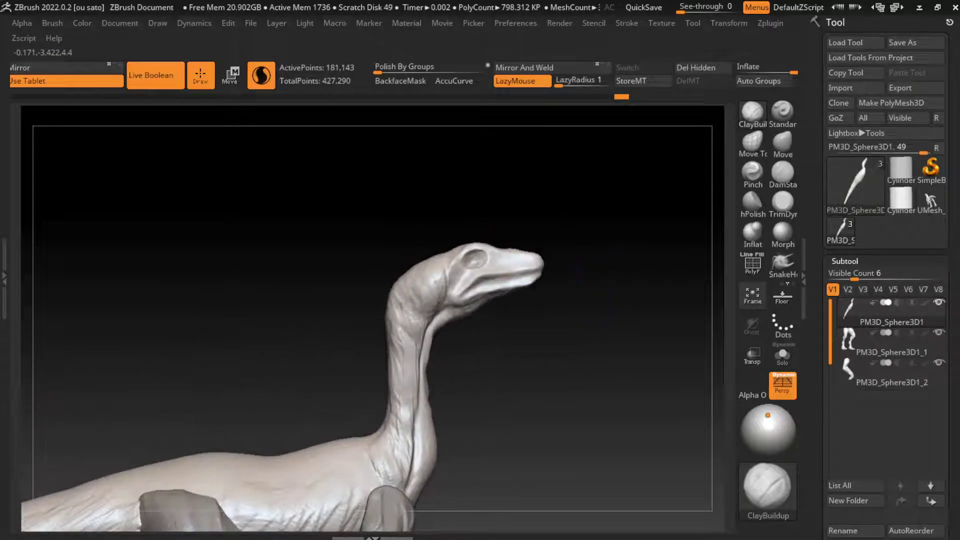
key("ctrl")
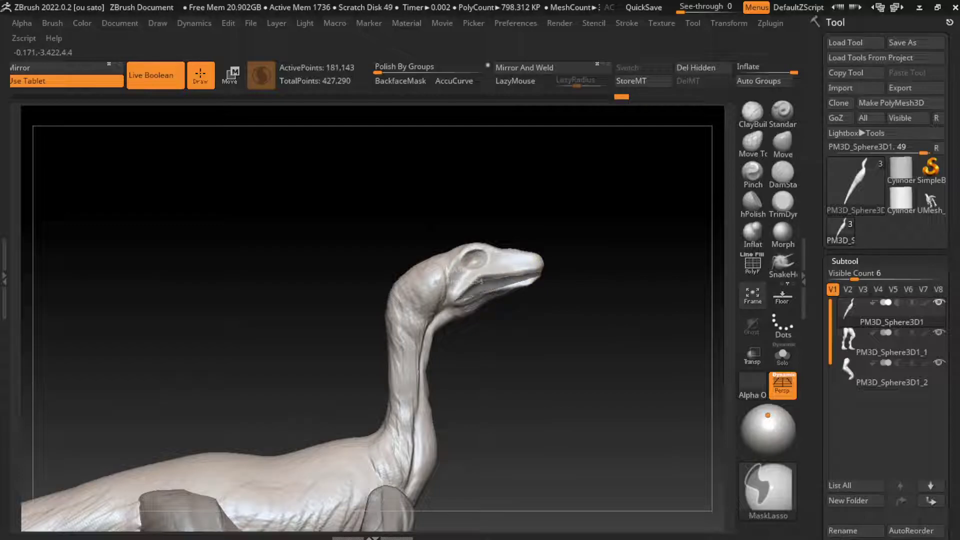
Step: Invert the mask to isolate the mouth and rotate the jaw open with the gizmo
left_click(505, 330, "ctrl")
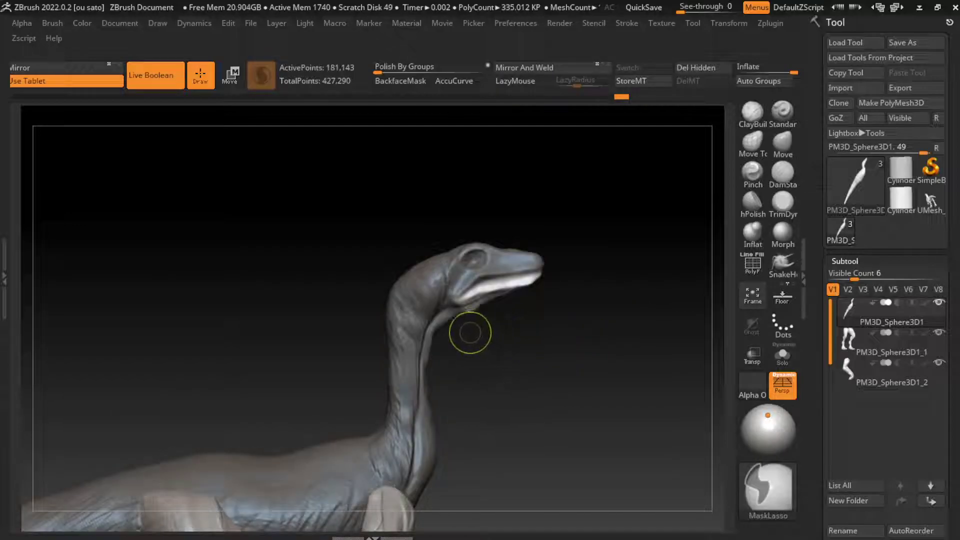
key("w")
left_click_drag(457, 311, 460, 301)
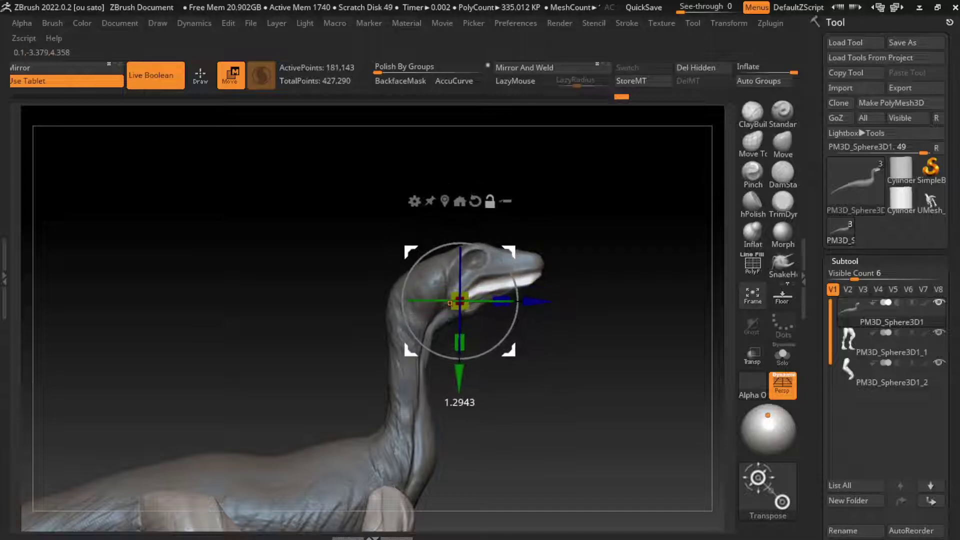
mouse_move(502, 341)
left_mouse_down()
mouse_move(480, 355)
mouse_move(480, 340)
left_mouse_up()
Step: Shape the mouth using ClayBuildup, SnakeHook and Pinch brushes
key("b")
key("c")
key("b")
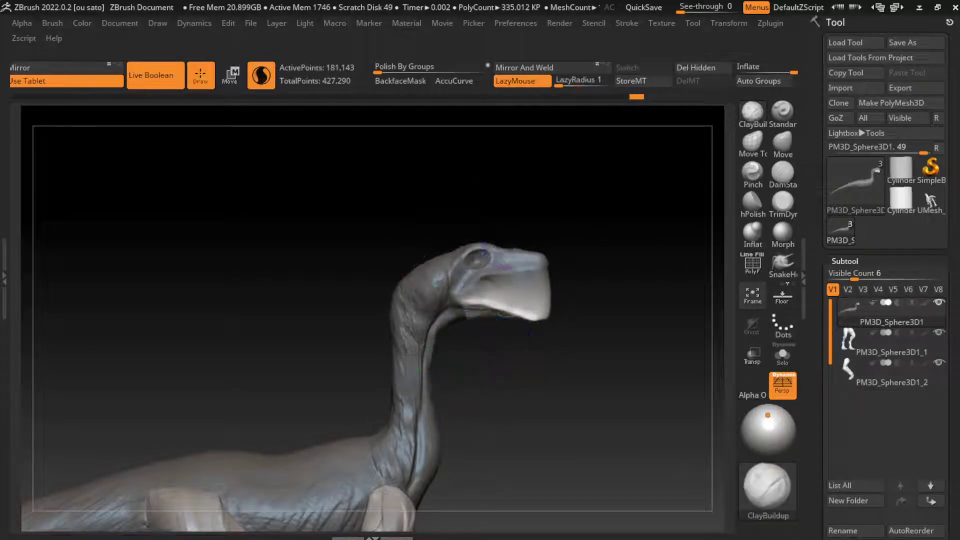
key("b")
key("s")
key("h")
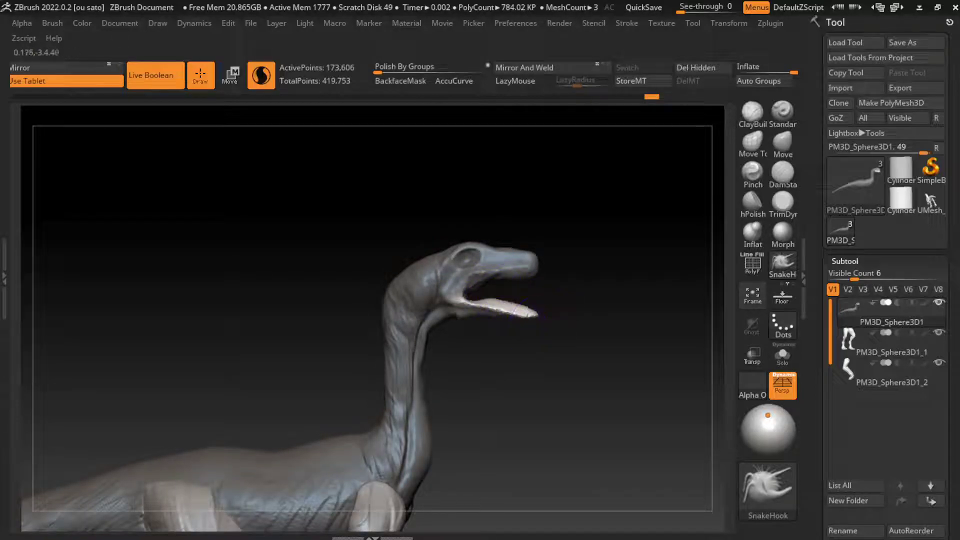
key("b")
key("p")
key("i")
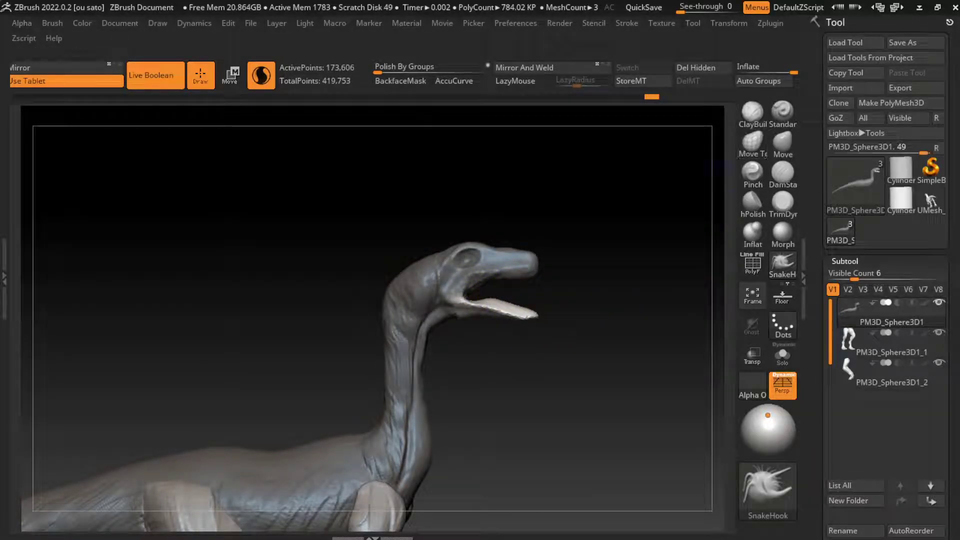
key("b")
key("c")
key("b")
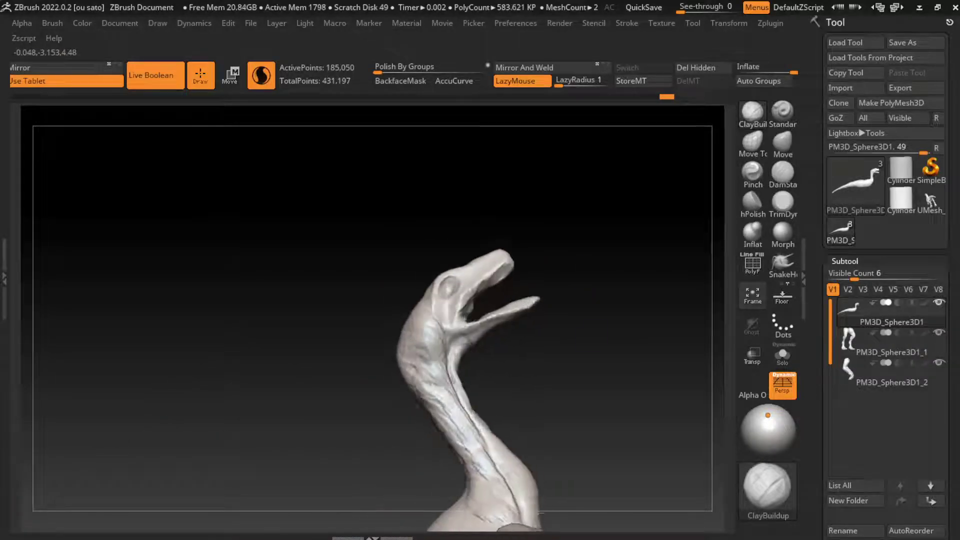
Step: Flatten the lower jaw and sculpt the mouth line with TrimDynamic
key("b")
key("t")
key("d")
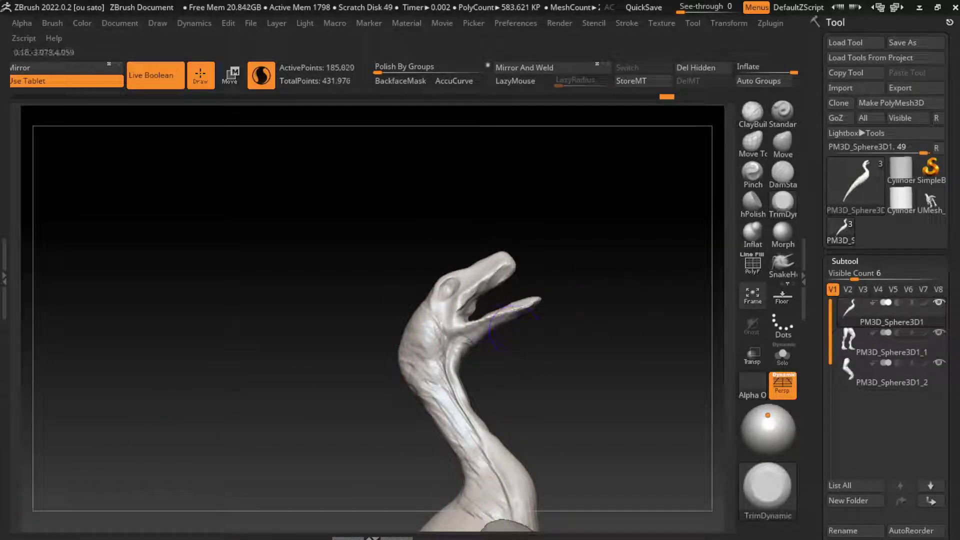
mouse_move(537, 302)
left_mouse_down()
mouse_move(495, 320)
mouse_move(526, 307)
left_mouse_up()
left_click_drag(607, 294, 506, 300)
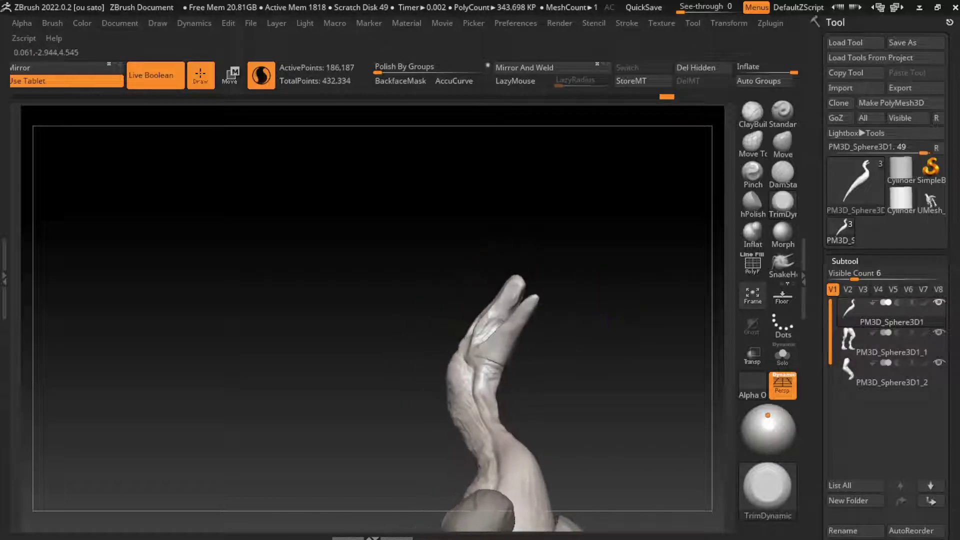
left_click_drag(540, 252, 601, 283)
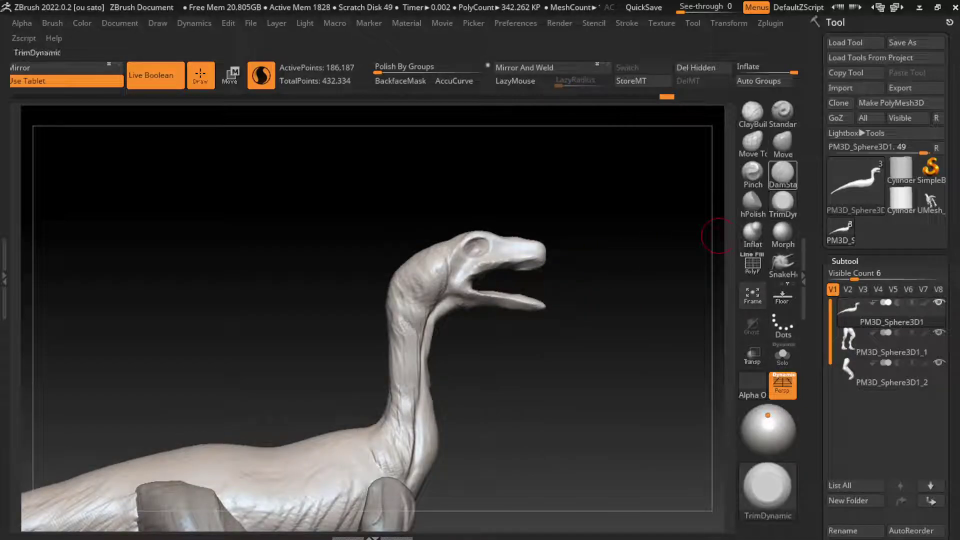
left_click_drag(542, 250, 526, 267)
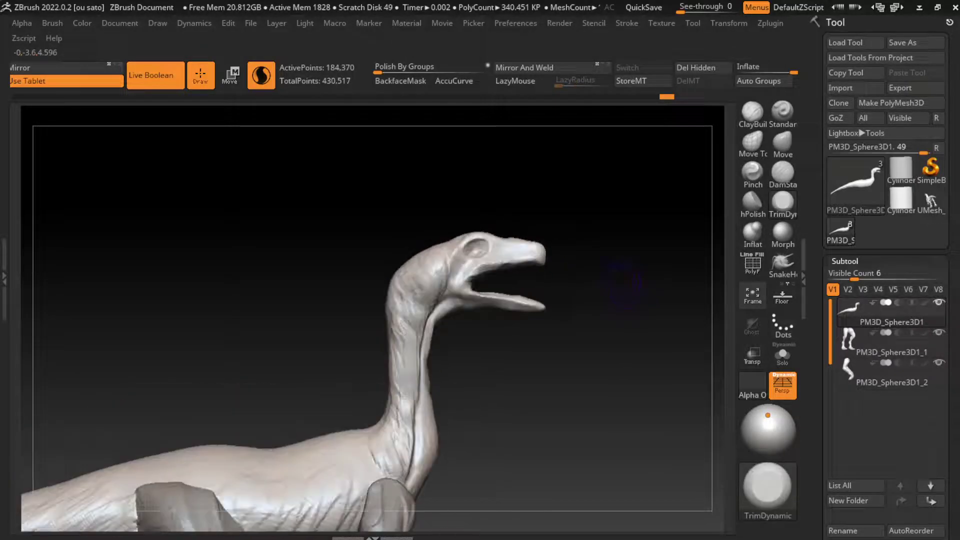
Step: Refine the jaw with Move and DamStandard creases, then shrink ClayBuildup to a tiny size
key("b")
key("m")
key("v")
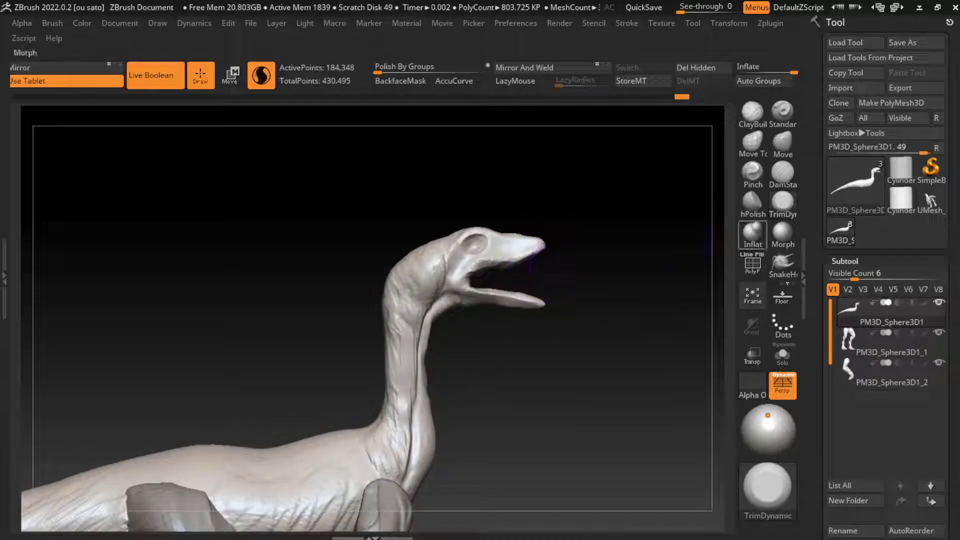
key("b")
key("d")
key("s")
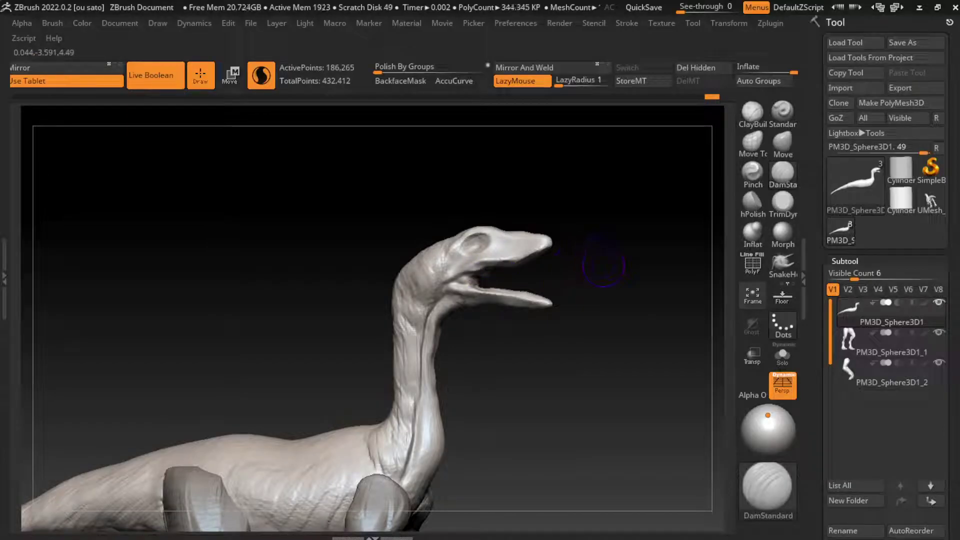
left_click_drag(604, 274, 526, 300)
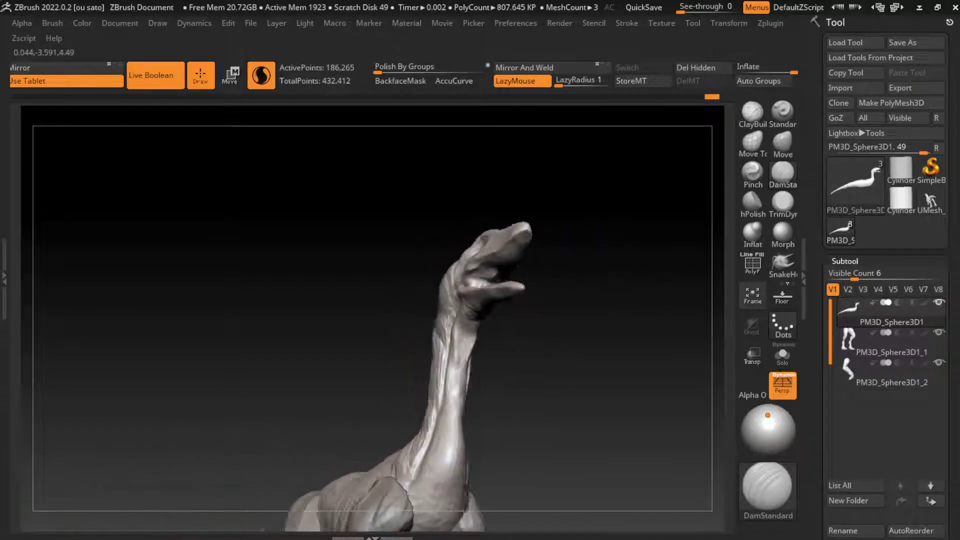
left_click(753, 114)
key("s")
left_click_drag(544, 265, 526, 264)
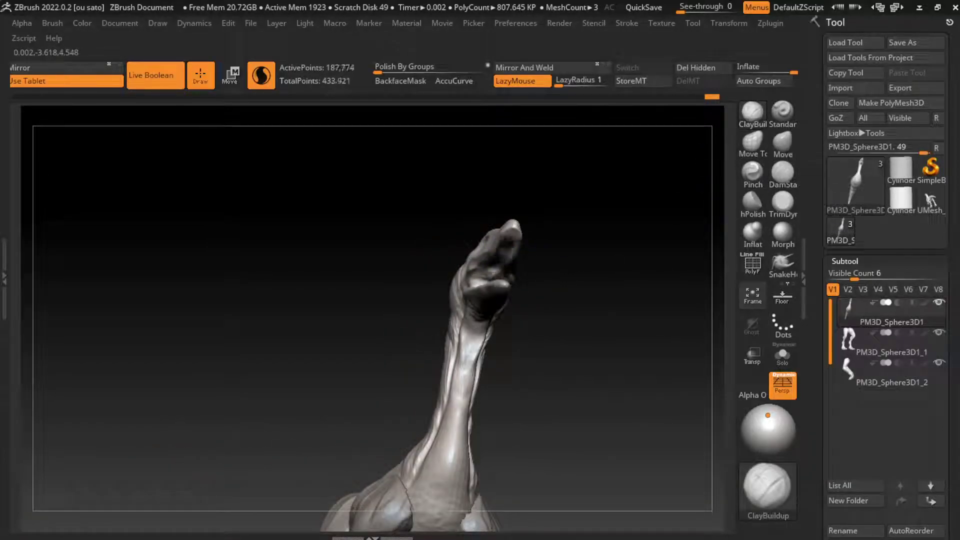
key("ctrl+z")
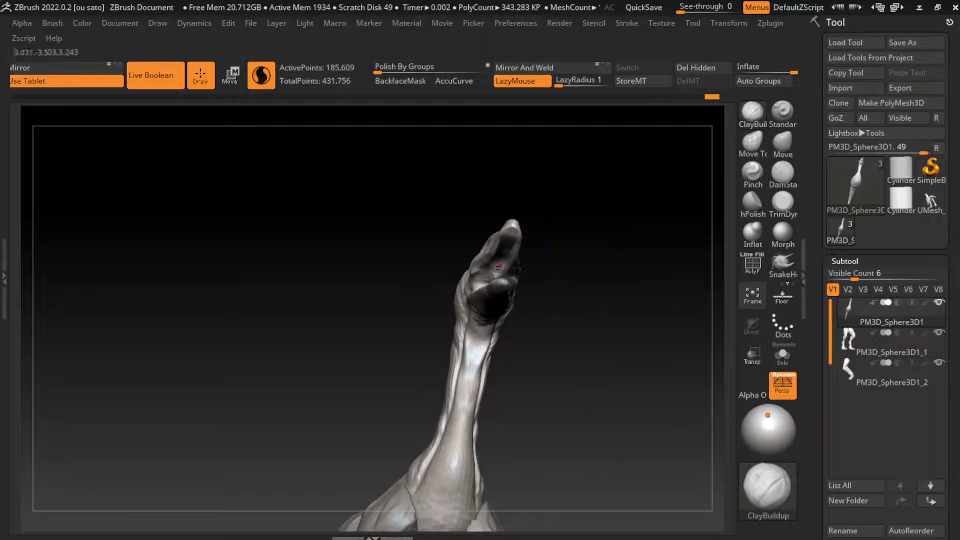
Step: Hide the mouth region, set Draw Size to 5, and view the whole raptor
left_click_drag(590, 337, 444, 287, "ctrl+alt+shift")
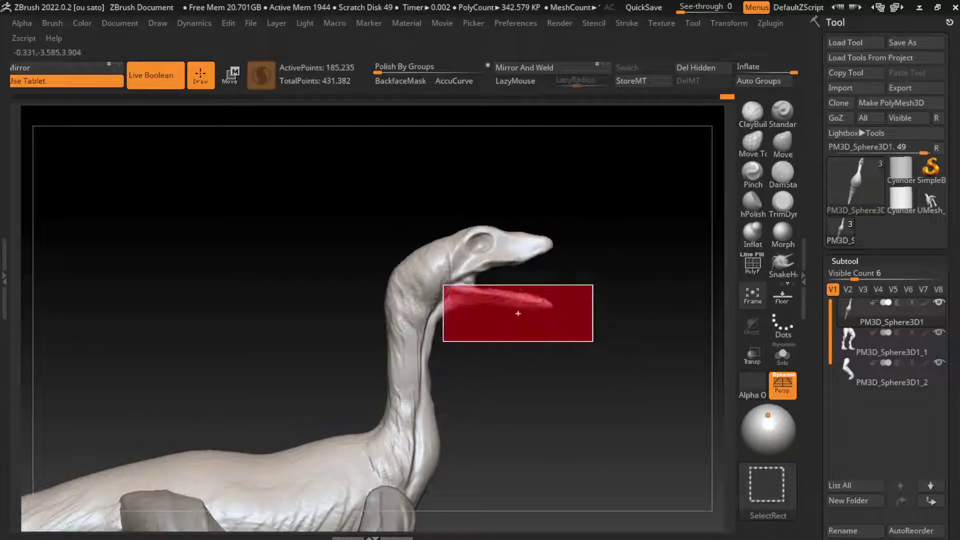
left_click_drag(560, 273, 545, 264)
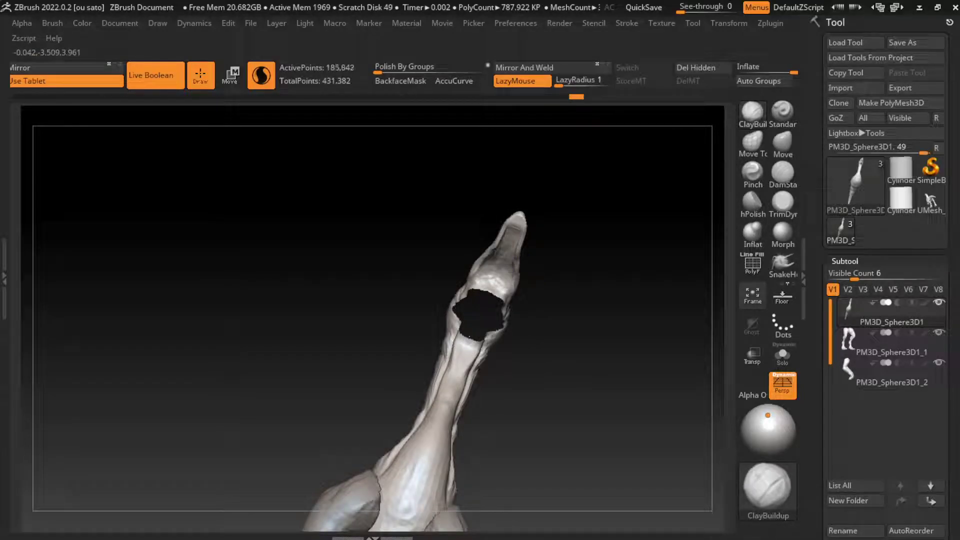
type("s5")
key("Return")
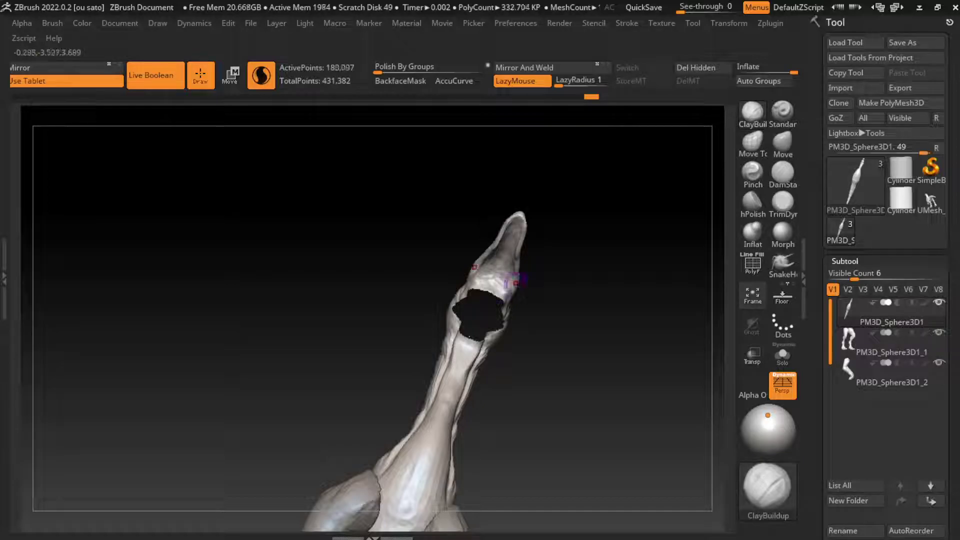
left_click_drag(467, 167, 574, 320)
mouse_move(500, 241)
left_mouse_down()
mouse_move(523, 248)
mouse_move(503, 253)
left_mouse_up()
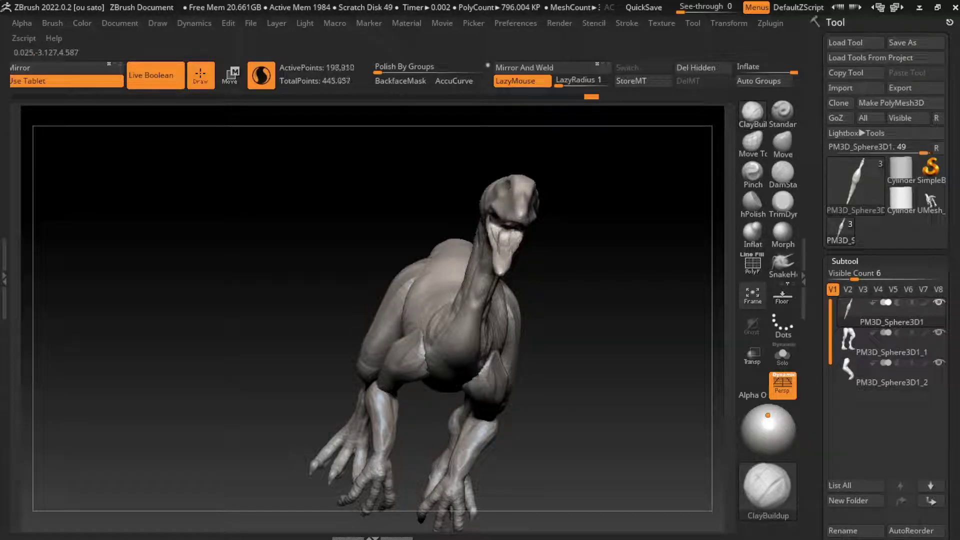
Step: Carve fine detail around the eye with DamStandard
left_click_drag(499, 235, 507, 243)
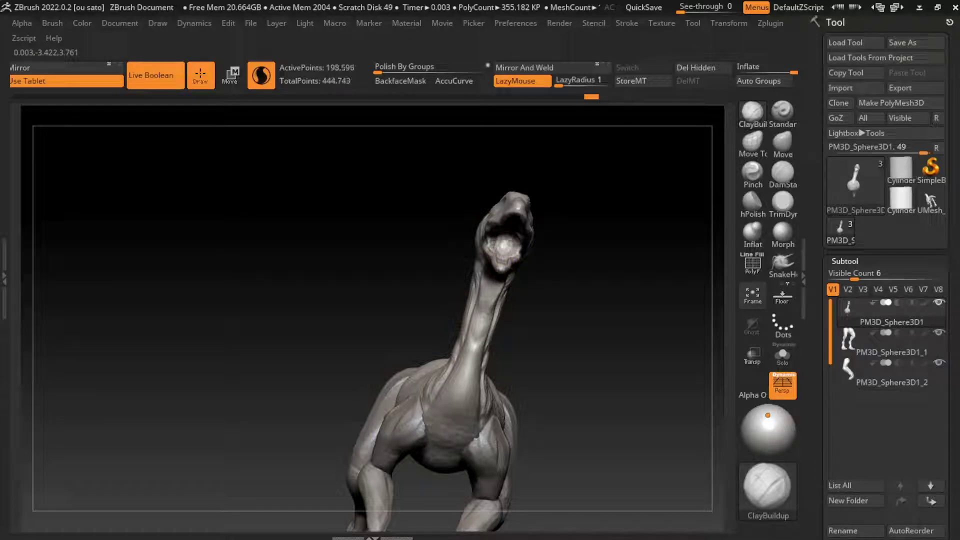
left_click_drag(504, 241, 497, 244)
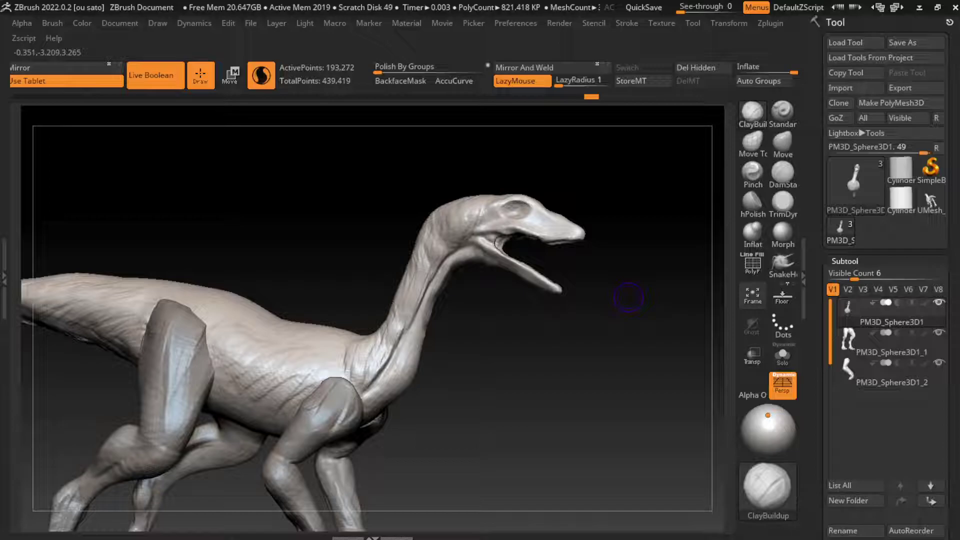
left_click_drag(629, 297, 576, 245)
left_click(782, 172)
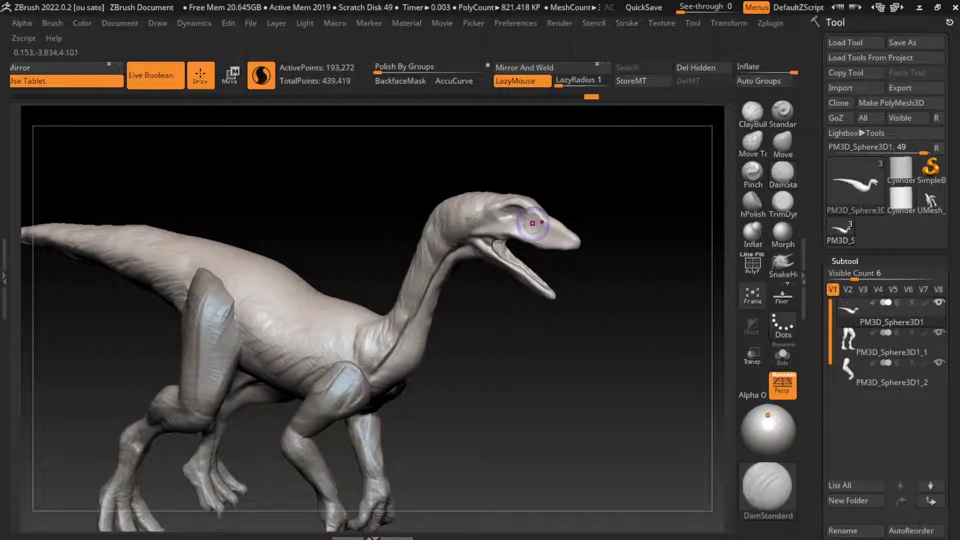
left_click_drag(530, 220, 556, 240)
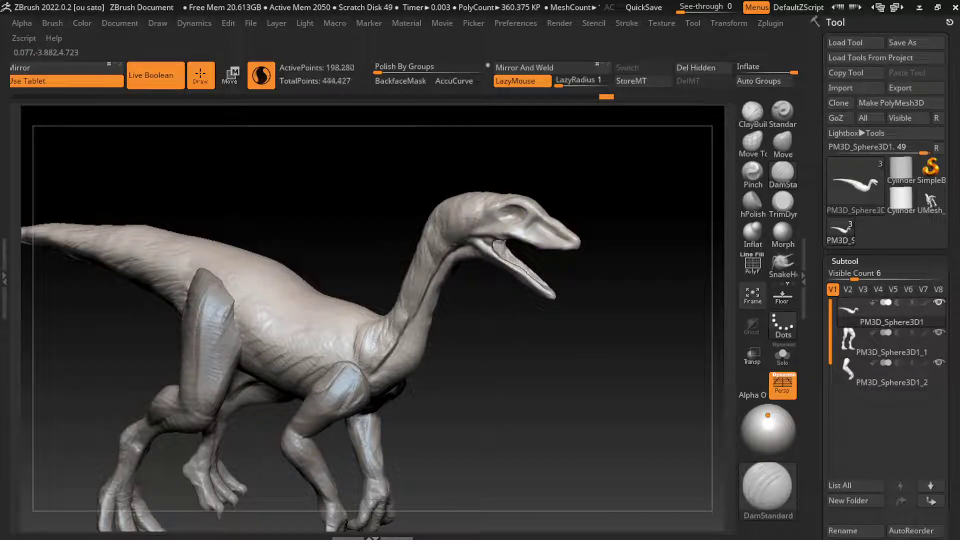
left_click_drag(493, 210, 506, 206)
Step: Build up the eye socket with ClayBuildup and nudge the mouth corner with Move
key("b")
key("c")
key("b")
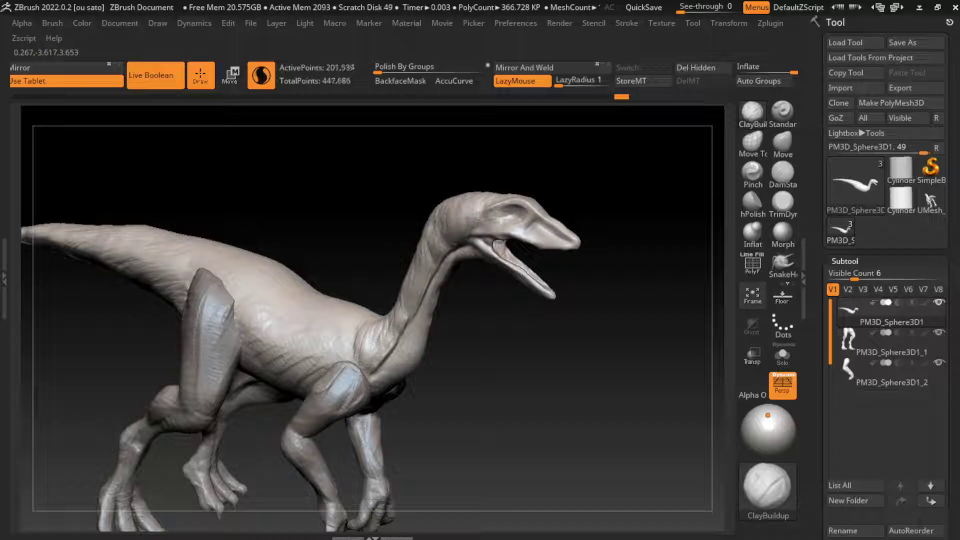
left_click_drag(500, 227, 487, 225)
key("b")
key("m")
key("v")
right_click_drag(495, 246, 481, 243)
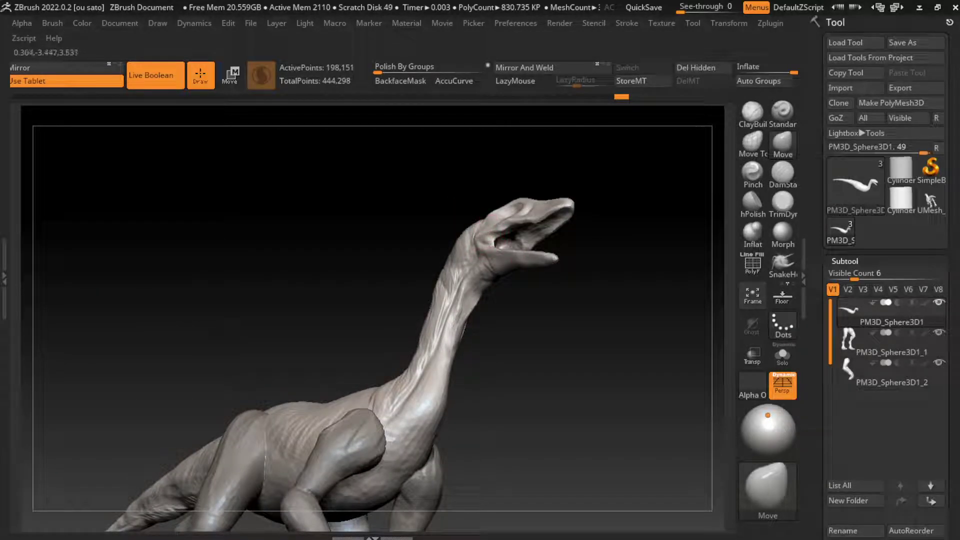
right_click_drag(592, 235, 574, 227)
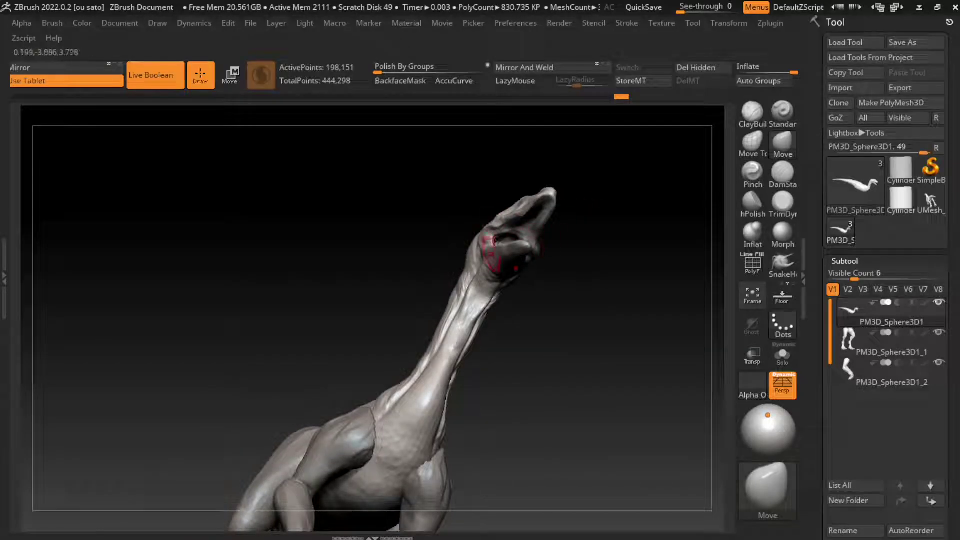
left_click_drag(493, 255, 473, 249)
Step: Reshape the eye area with ClayBuildup, then hide the lower jaw
mouse_move(621, 344)
right_mouse_down()
mouse_move(626, 311)
mouse_move(616, 288)
right_mouse_up()
key("b")
key("c")
key("b")
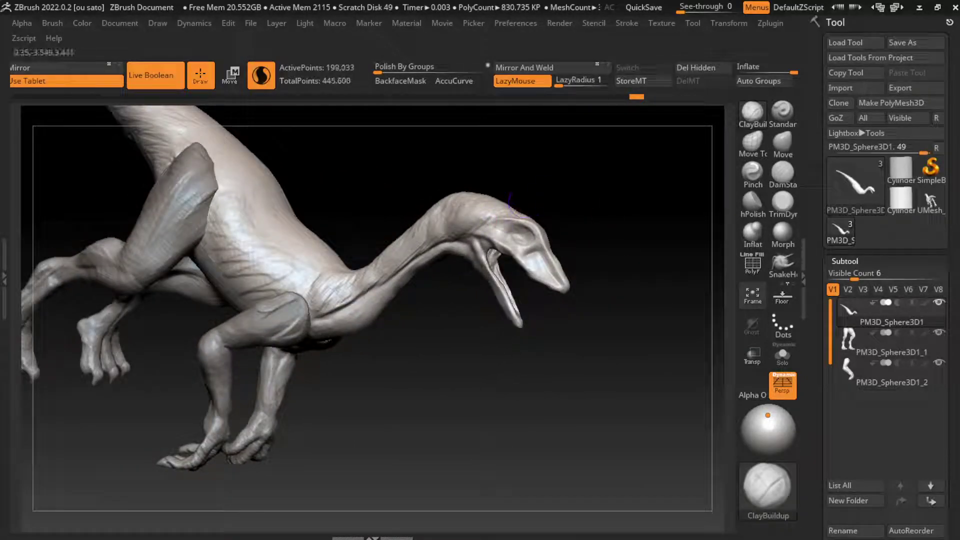
left_click_drag(515, 237, 530, 233)
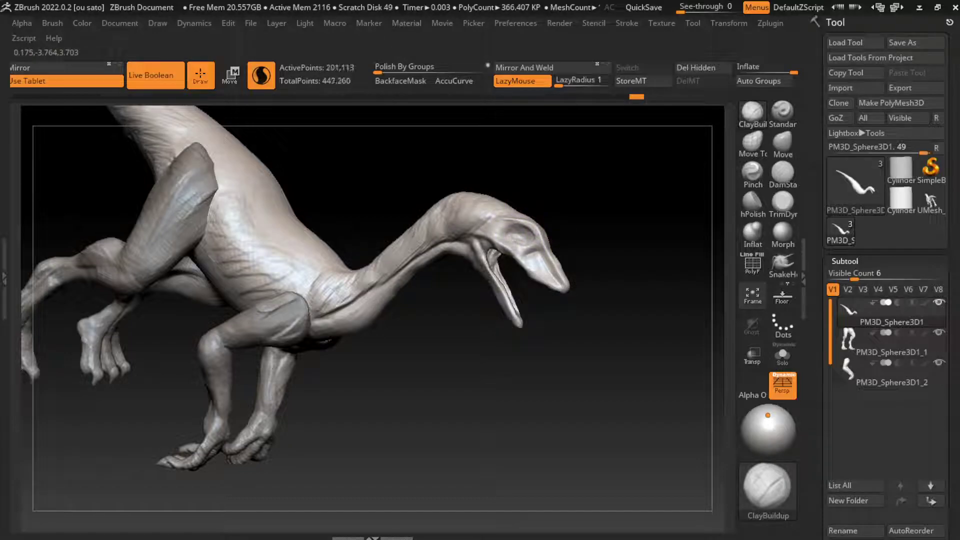
mouse_move(521, 240)
right_mouse_down()
mouse_move(530, 264)
mouse_move(451, 280)
right_mouse_up()
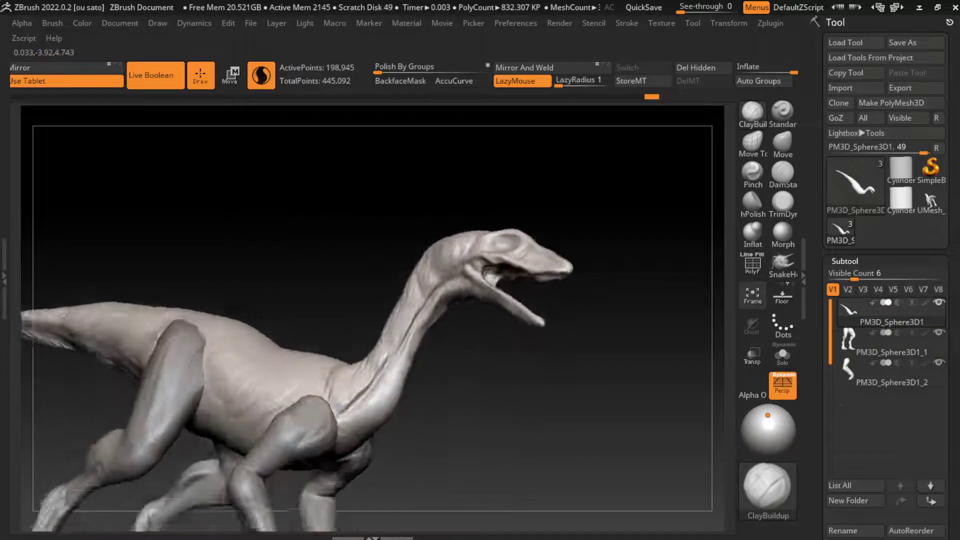
mouse_move(620, 300)
right_mouse_down()
mouse_move(633, 306)
mouse_move(566, 301)
mouse_move(713, 303)
mouse_move(550, 320)
right_mouse_up()
left_click_drag(493, 313, 592, 360, "ctrl+alt+shift")
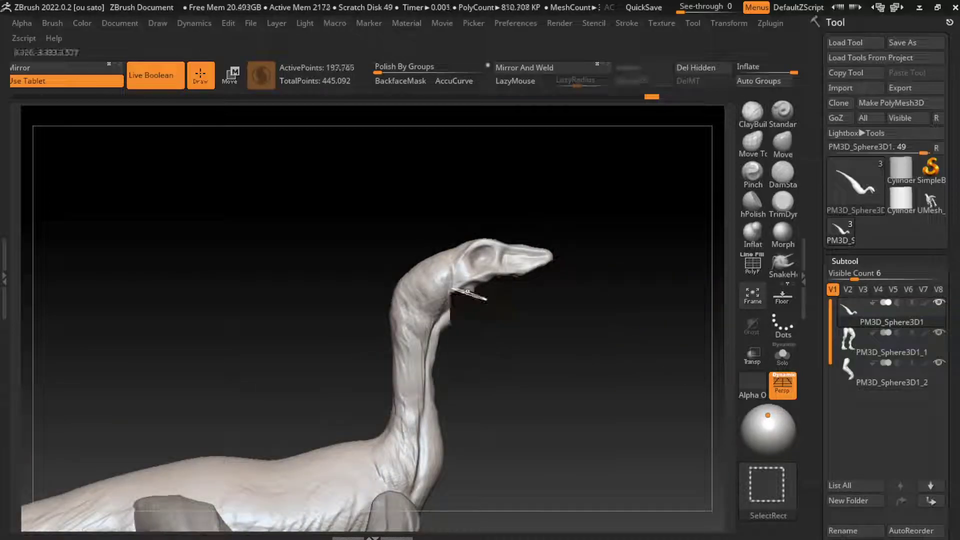
Step: Hide the lower jaw and zoom in on the head with MaskPen selected
mouse_move(592, 360)
right_mouse_down()
mouse_move(626, 340)
mouse_move(597, 327)
right_mouse_up()
key("s")
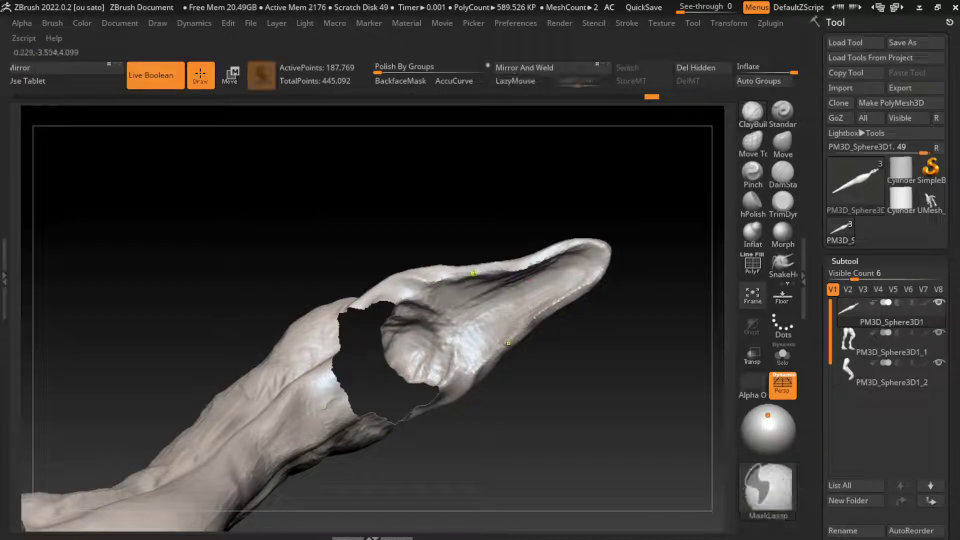
key("b")
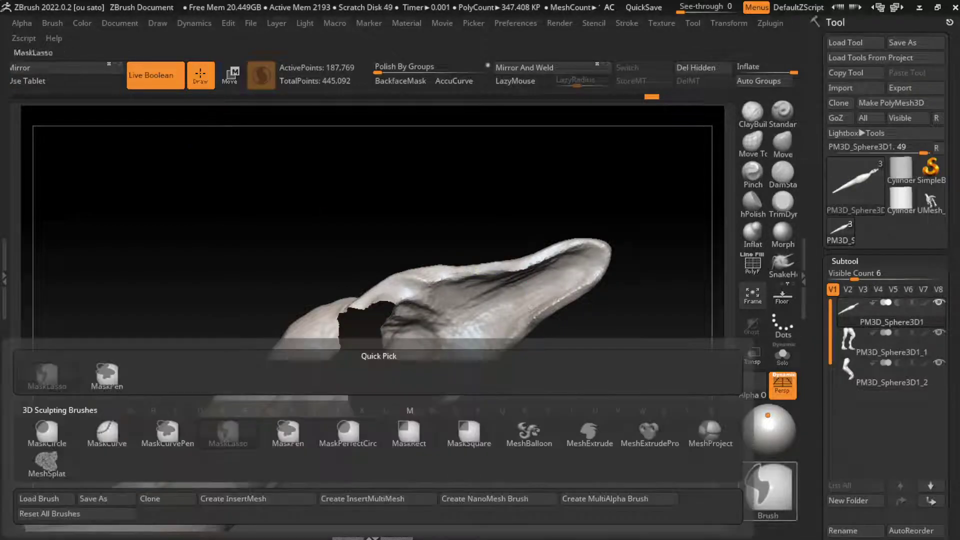
key("m")
key("p")
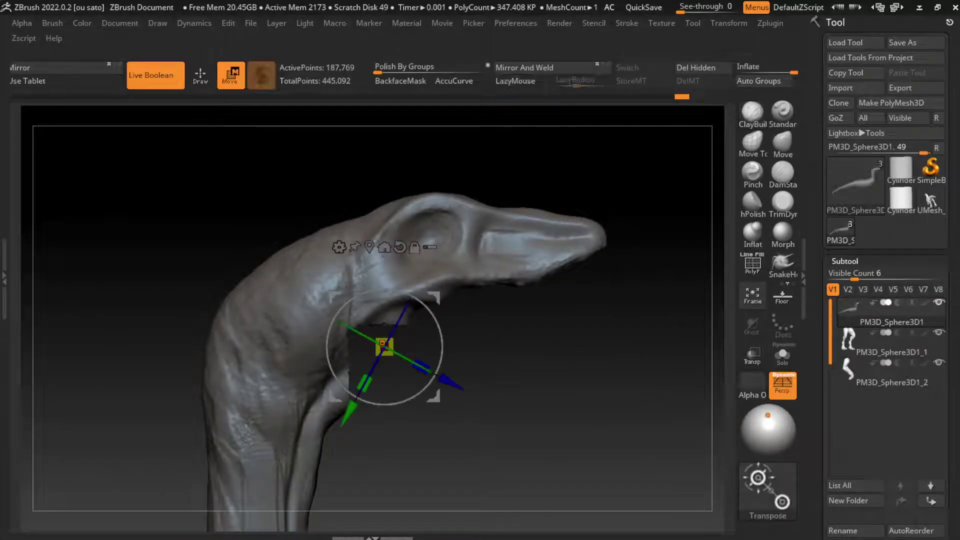
Step: Rotate and shift the upper head and teeth, clear the mask, and restore the jaw
left_click_drag(345, 386, 350, 391)
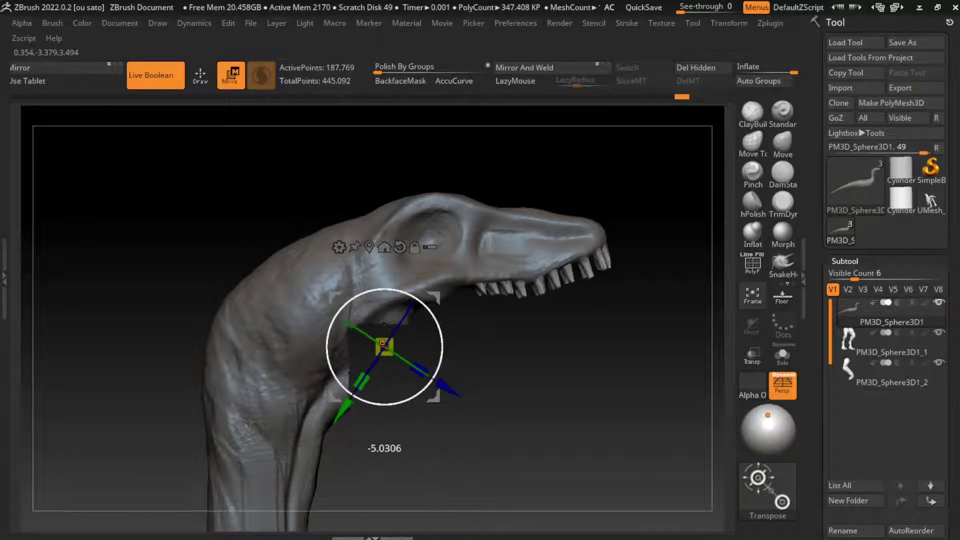
left_click_drag(442, 388, 438, 384)
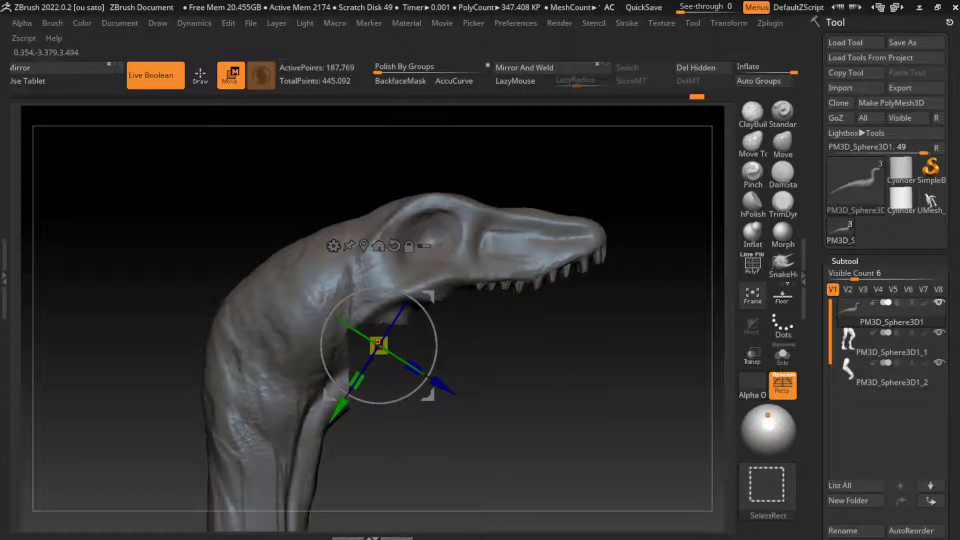
left_click(322, 385, "ctrl")
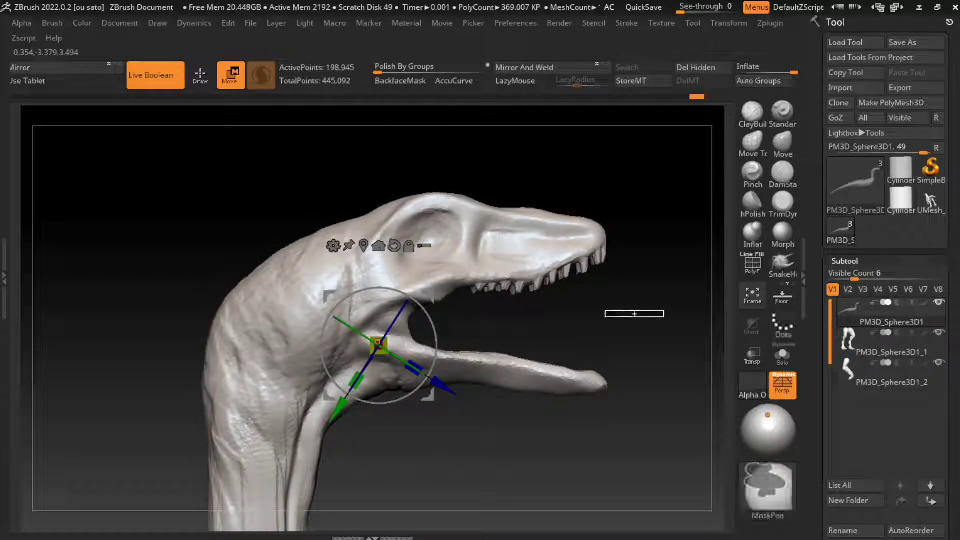
left_click_drag(665, 318, 450, 85, "ctrl")
mouse_move(638, 346)
left_mouse_down("ctrl+alt+shift")
mouse_move(500, 326)
mouse_move(165, 135)
left_mouse_up("ctrl+alt+shift")
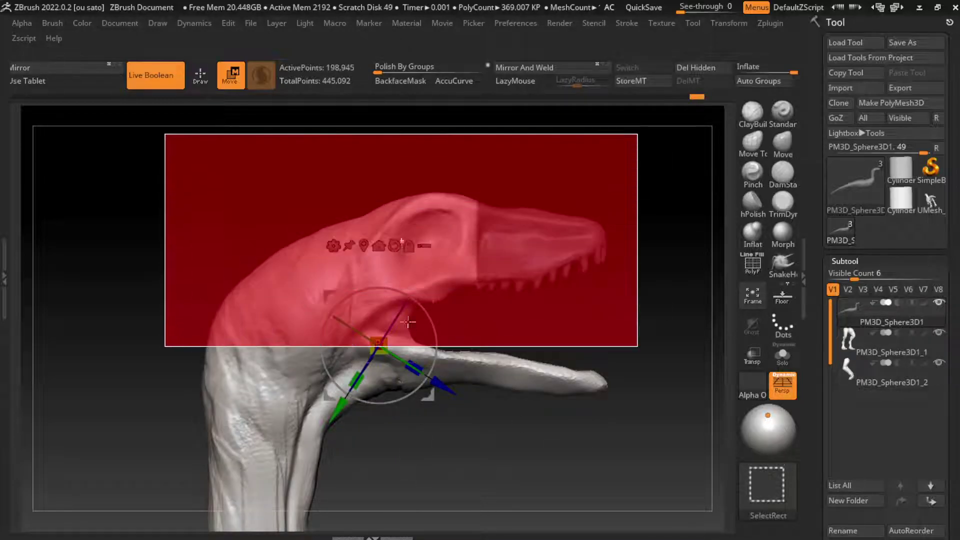
Step: Hide the upper head and build up the tongue surface symmetrically with ClayBuildup
left_click_drag(651, 450, 600, 350)
mouse_move(651, 450)
left_mouse_down()
mouse_move(576, 400)
mouse_move(625, 425)
mouse_move(596, 428)
left_mouse_up()
left_click(753, 111)
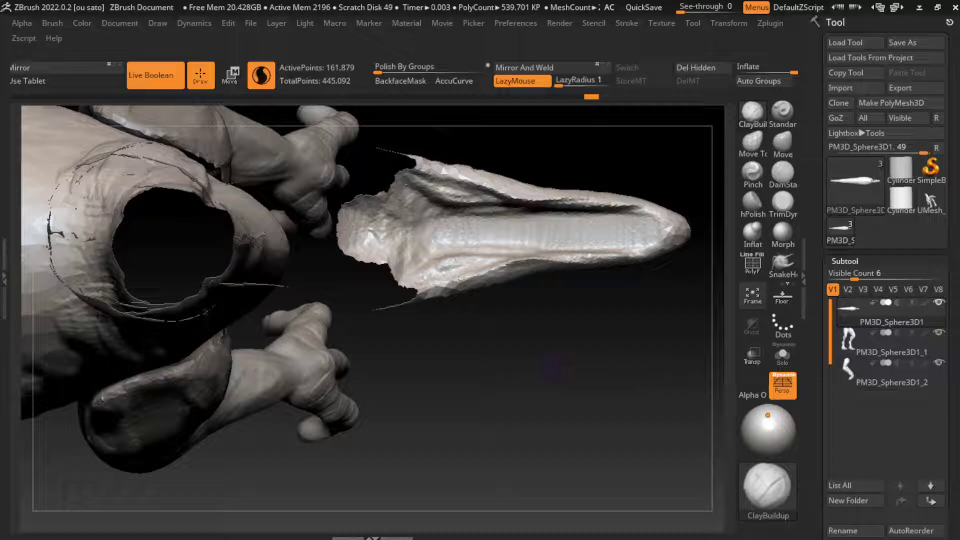
left_click_drag(514, 272, 530, 274)
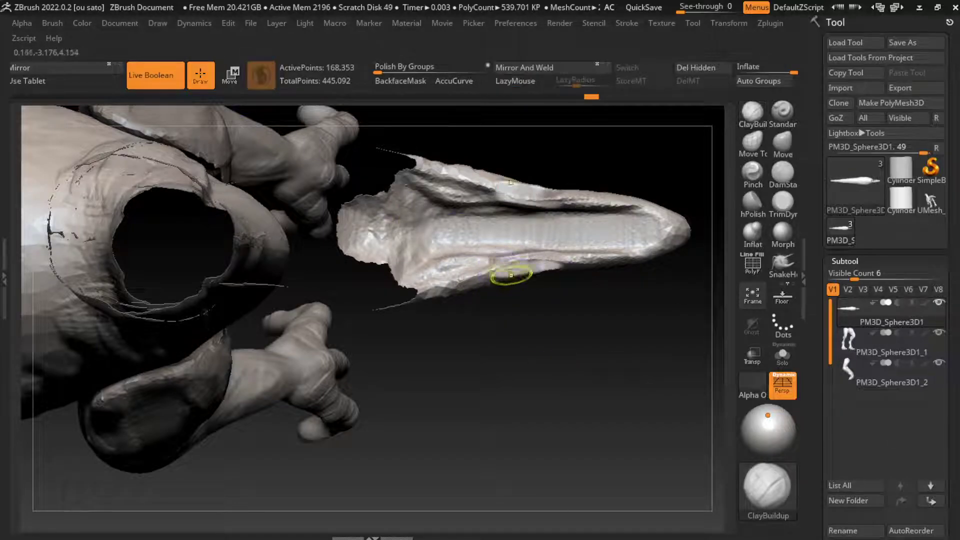
key("s")
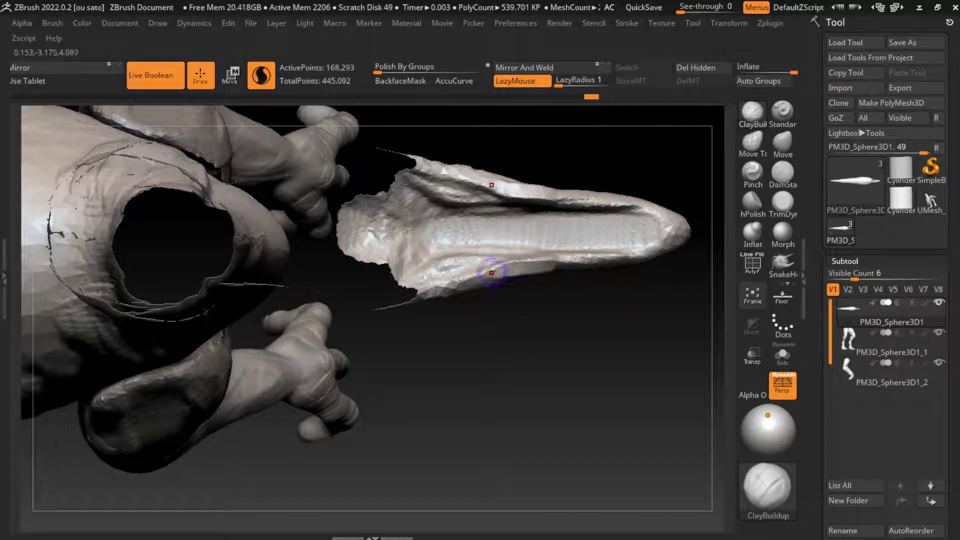
Step: Flatten the tongue surface with TrimDynamic, then add clay along the tongue
left_click(783, 203)
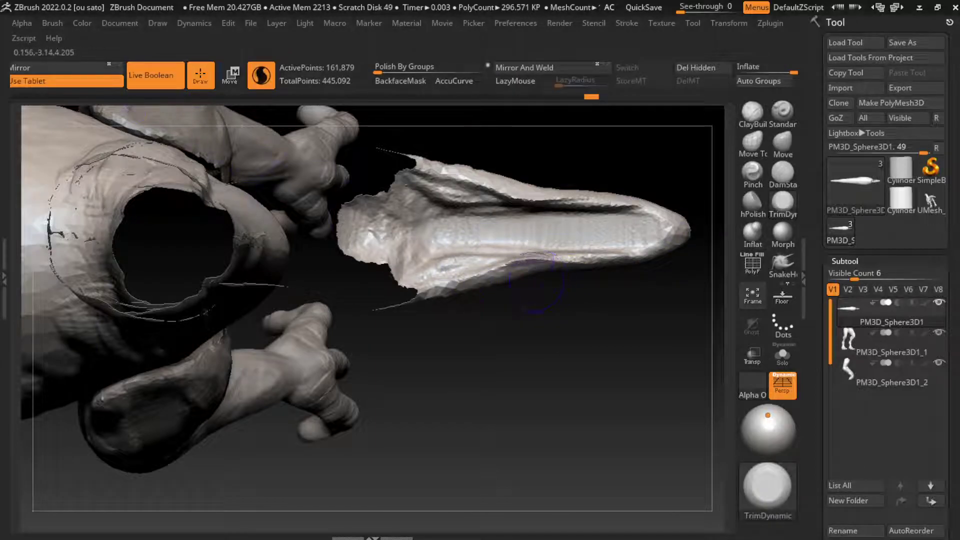
left_click_drag(495, 266, 560, 259)
mouse_move(465, 271)
left_mouse_down()
mouse_move(545, 256)
mouse_move(480, 270)
left_mouse_up()
left_click(753, 111)
left_click_drag(495, 190, 438, 270)
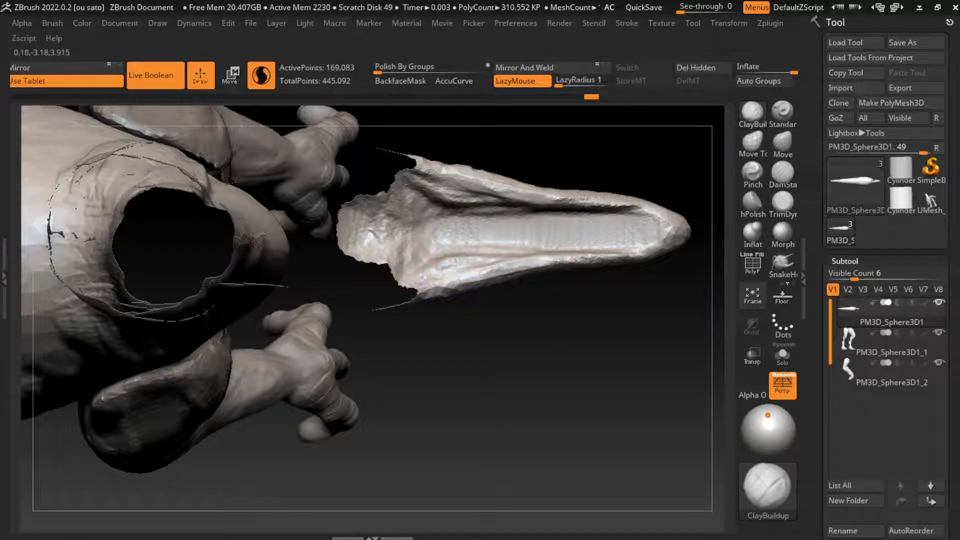
left_click_drag(495, 265, 435, 275)
Step: Carve the tongue's central groove, upper ridge and tip
mouse_move(540, 260)
left_mouse_down()
mouse_move(650, 240)
mouse_move(525, 180)
left_mouse_up()
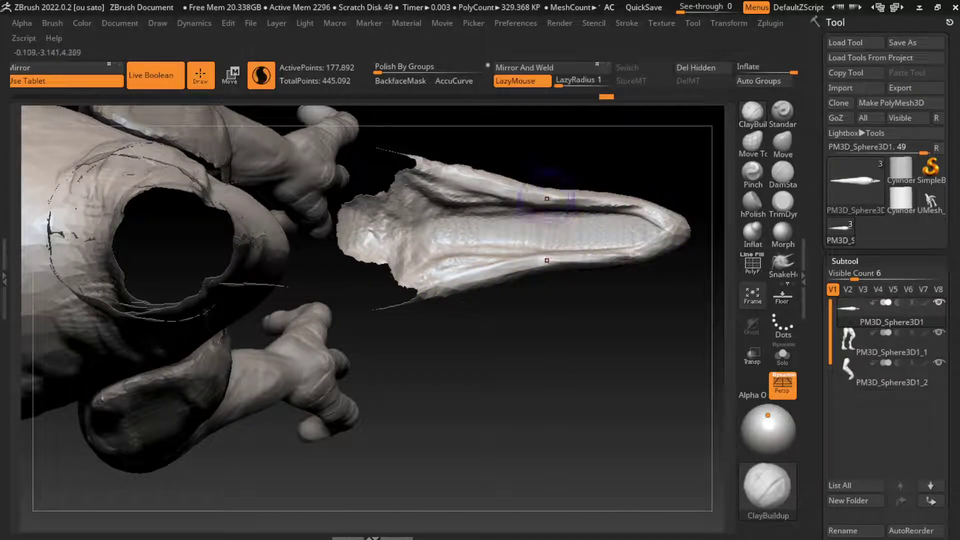
mouse_move(615, 205)
left_mouse_down()
mouse_move(540, 265)
mouse_move(610, 200)
left_mouse_up()
mouse_move(600, 260)
left_mouse_down()
mouse_move(650, 220)
mouse_move(610, 210)
left_mouse_up()
mouse_move(670, 215)
left_mouse_down()
mouse_move(631, 245)
mouse_move(610, 230)
mouse_move(605, 250)
left_mouse_up()
mouse_move(631, 220)
left_mouse_down()
mouse_move(565, 240)
mouse_move(500, 233)
mouse_move(610, 235)
left_mouse_up()
mouse_move(670, 210)
left_mouse_down()
mouse_move(615, 250)
mouse_move(646, 215)
mouse_move(601, 240)
left_mouse_up()
Step: Flatten the groove at the tongue tip using DamStandard and TrimDynamic
key("b")
key("d")
key("s")
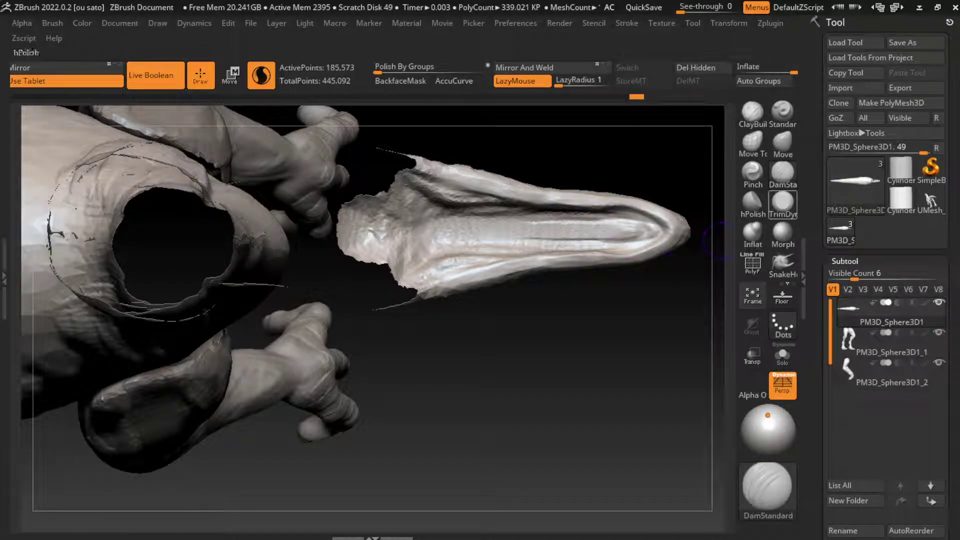
left_click(784, 201)
left_click_drag(665, 212, 670, 242)
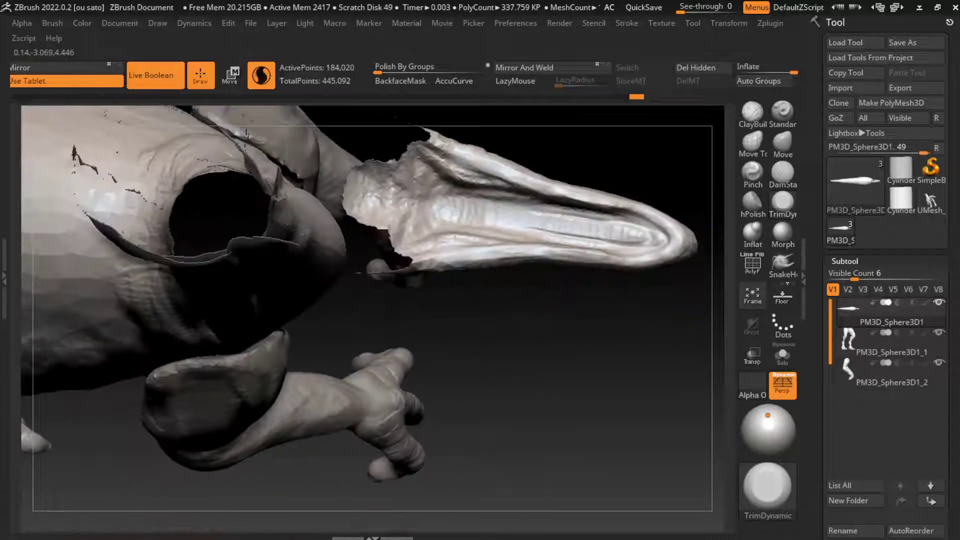
left_click_drag(550, 380, 577, 352)
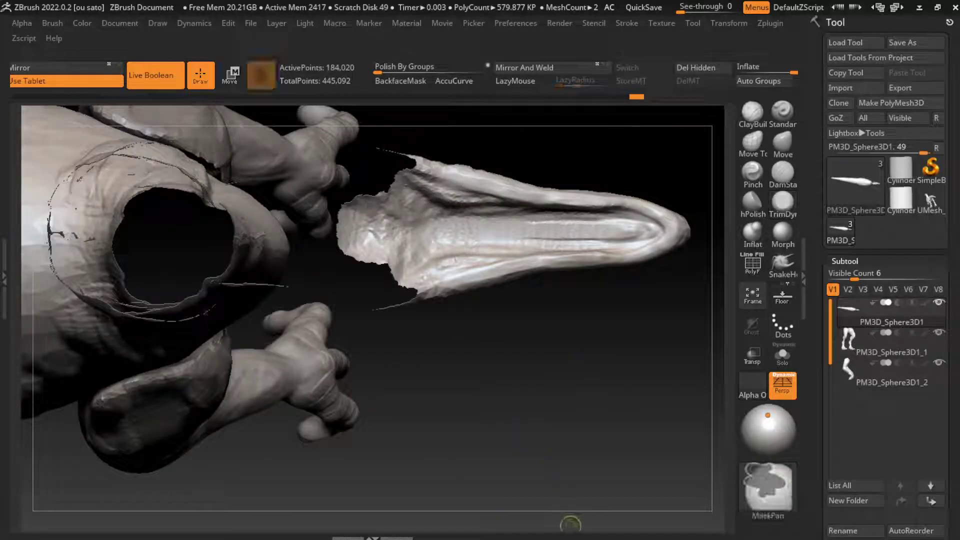
left_click(767, 487)
Step: Mask a mirrored row of dots along the tongue edges with MaskPen, undoing misplaced ones
key("m")
key("p")
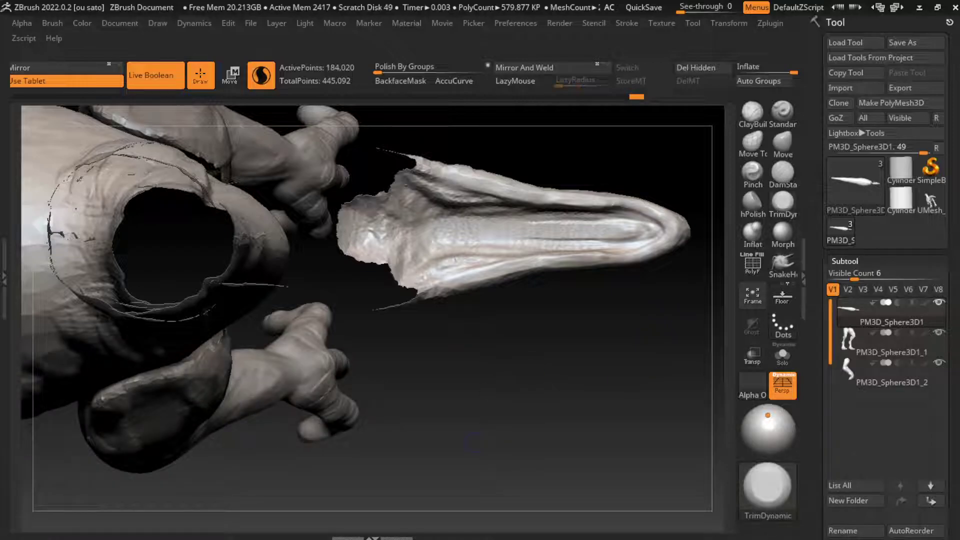
key("s")
key("ctrl")
left_click(480, 276, "ctrl")
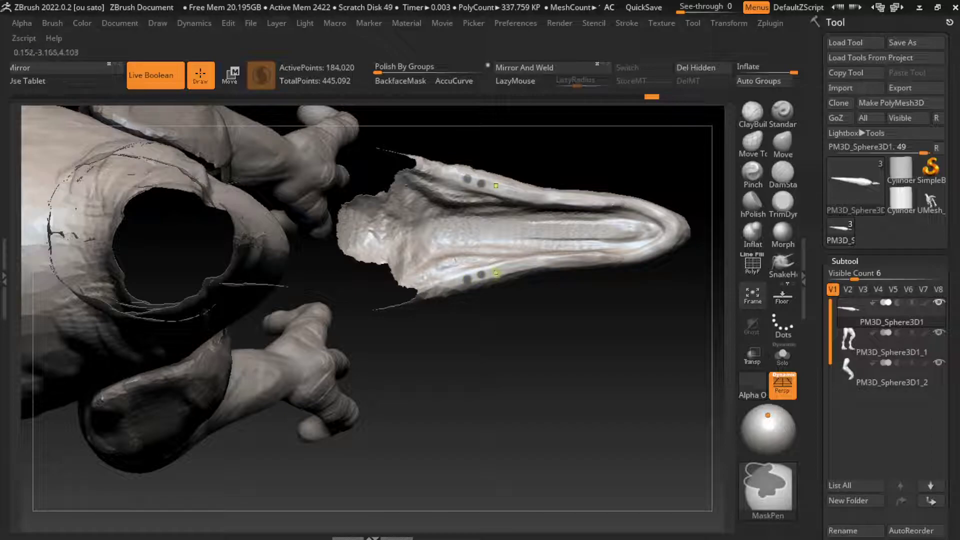
left_click(496, 272, "ctrl")
left_click(543, 262, "ctrl")
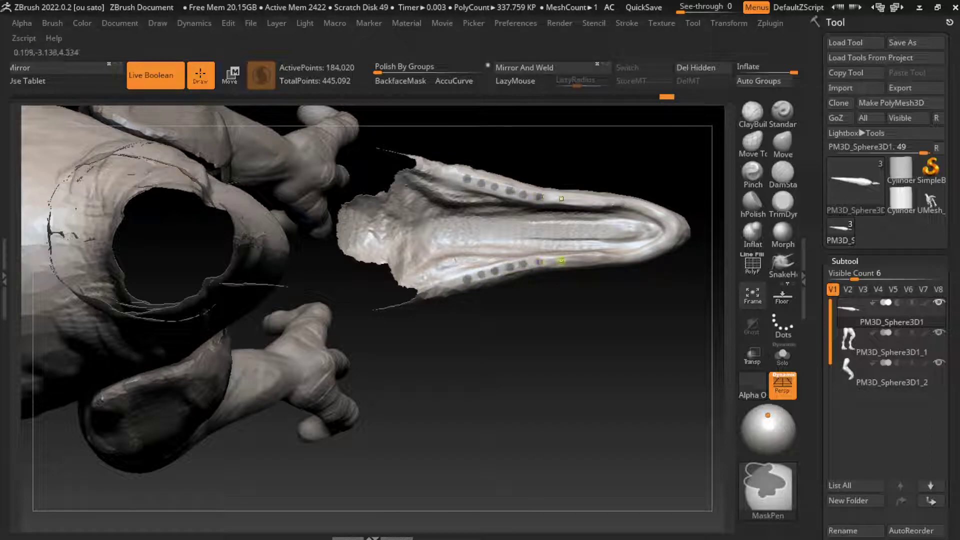
key("ctrl+z")
key("ctrl+z")
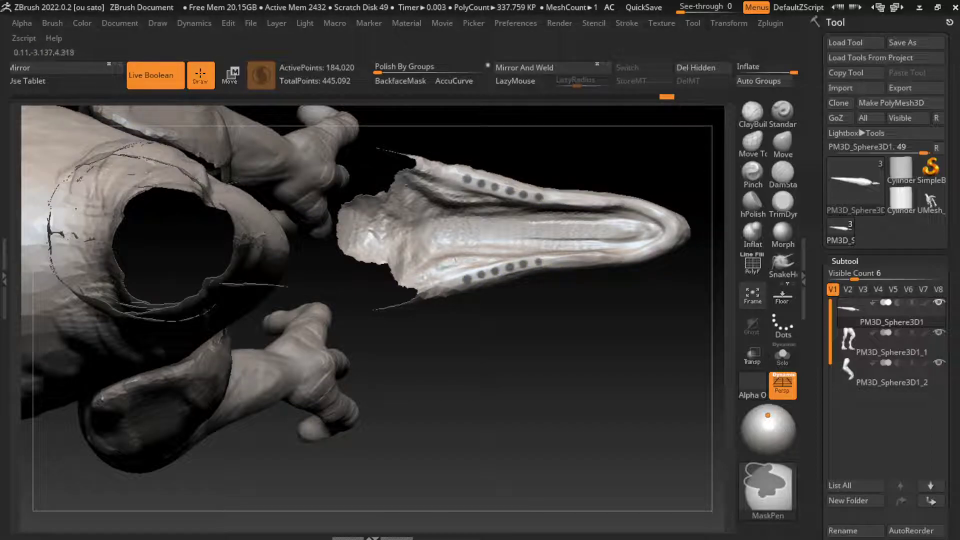
left_click(581, 262, "ctrl")
key("ctrl+z")
key("ctrl+z")
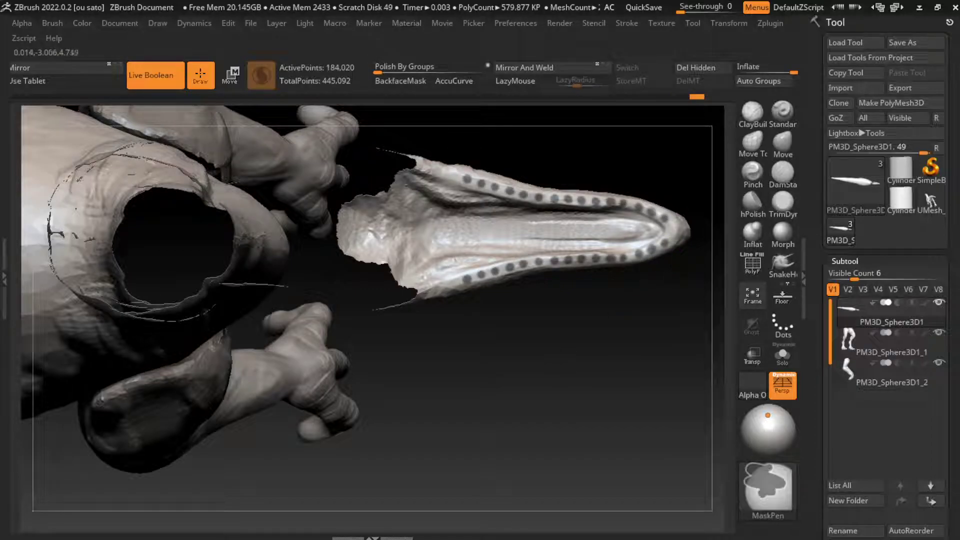
Step: Turn to a side view and get ready to nudge the unmasked tongue with Transpose
mouse_move(659, 273)
left_mouse_down("shift")
mouse_move(484, 387)
mouse_move(623, 214)
left_mouse_up("shift")
key("w")
left_click_drag(622, 350, 575, 325)
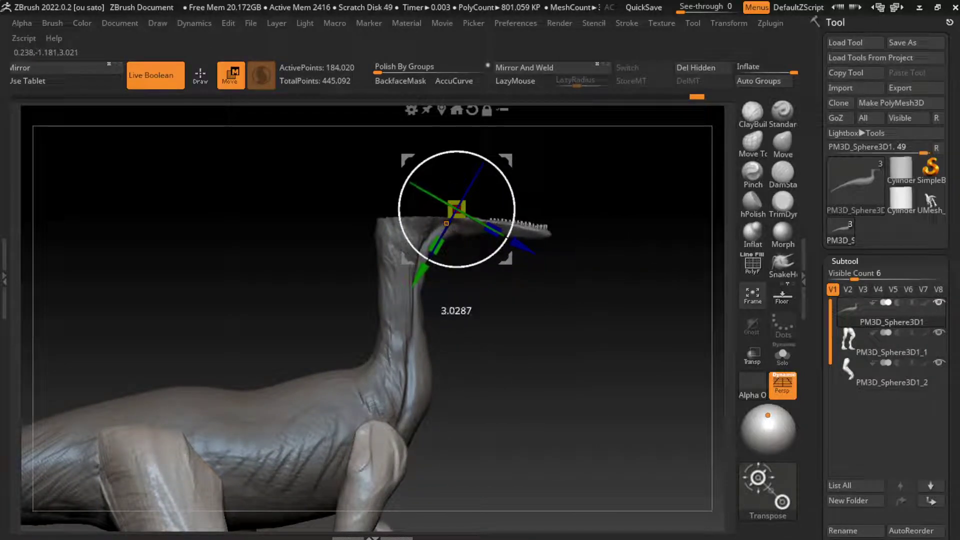
Step: Nudge the unmasked part, clear the mask, and show the hidden head
left_click_drag(515, 240, 568, 307)
left_click(568, 307, "ctrl")
left_click(568, 307, "ctrl+shift")
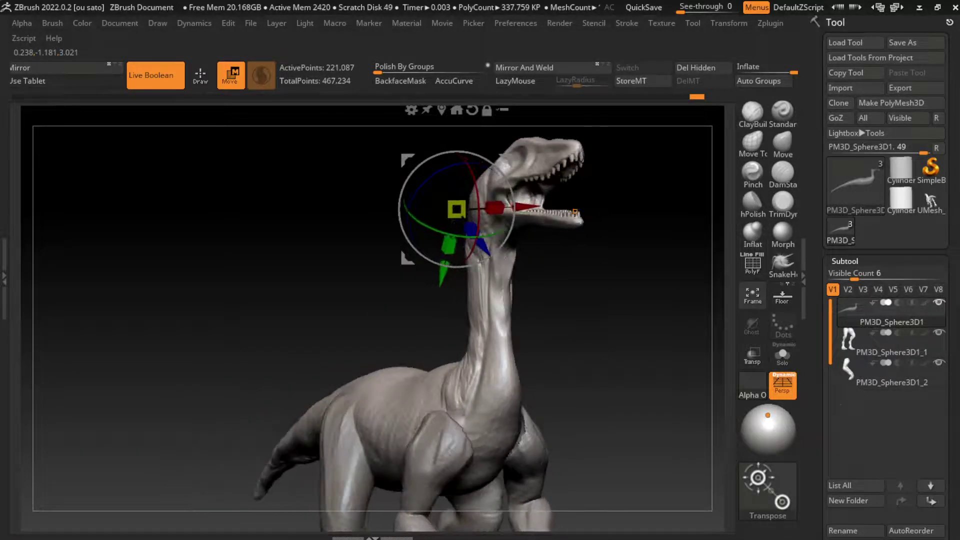
left_click_drag(150, 200, 130, 215)
key("q")
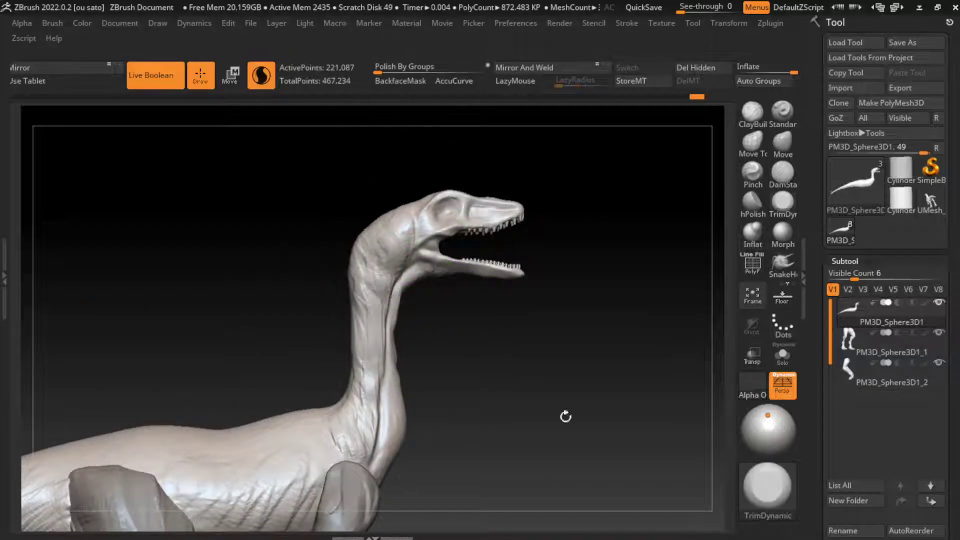
key("f")
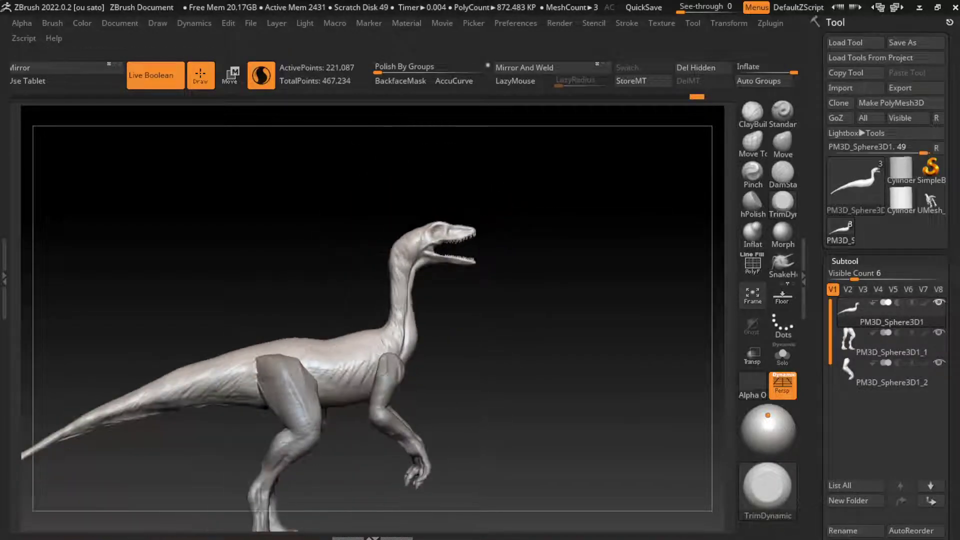
Step: Orbit around the whole raptor and scroll the Tool palette to Subtool Boolean
left_click_drag(150, 300, 250, 301)
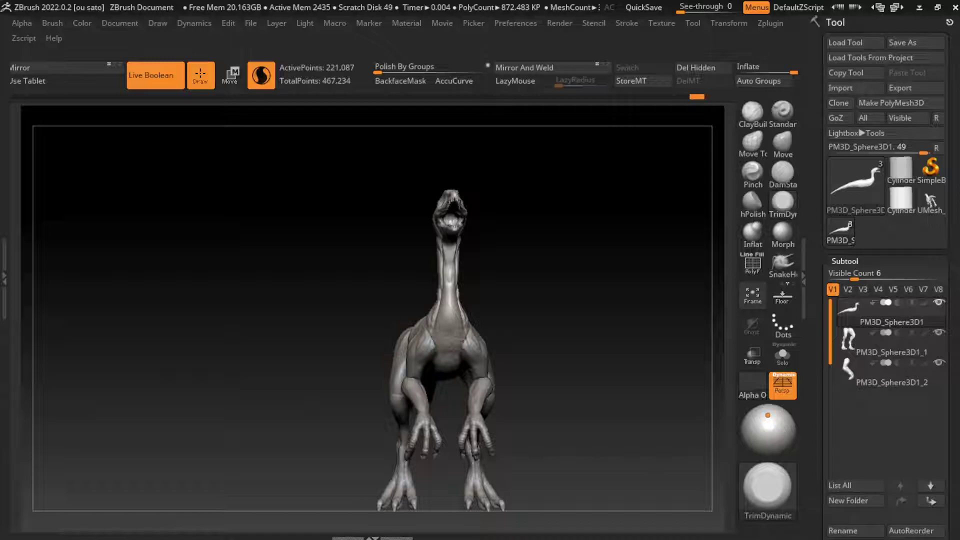
left_click_drag(150, 300, 250, 300)
left_click_drag(150, 250, 150, 210, "alt")
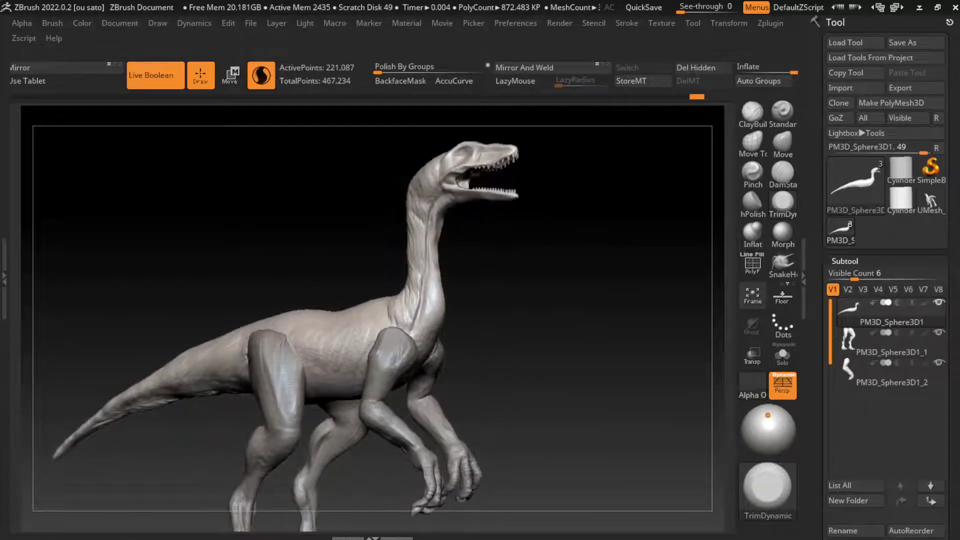
left_click_drag(600, 250, 601, 265)
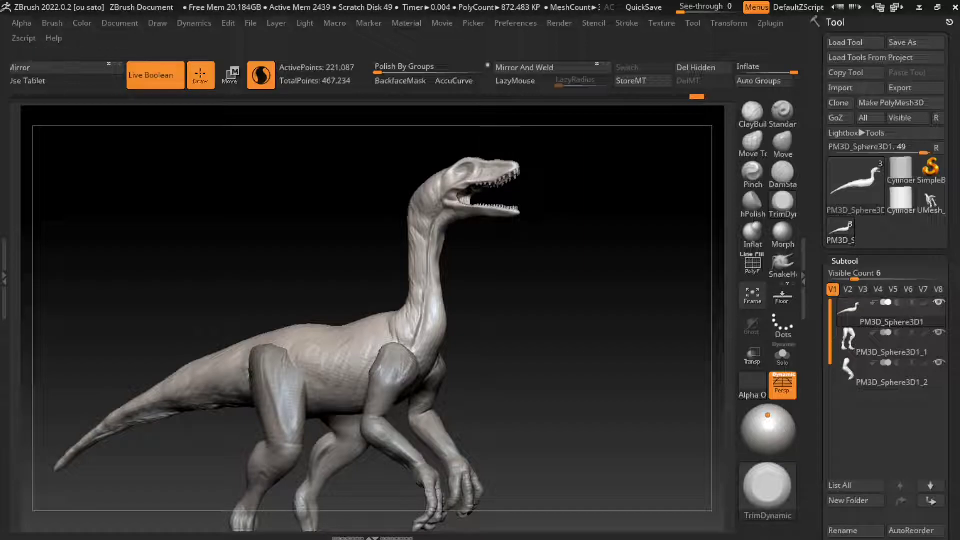
scroll(880, 425, "down", 5)
scroll(881, 475, "down", 2)
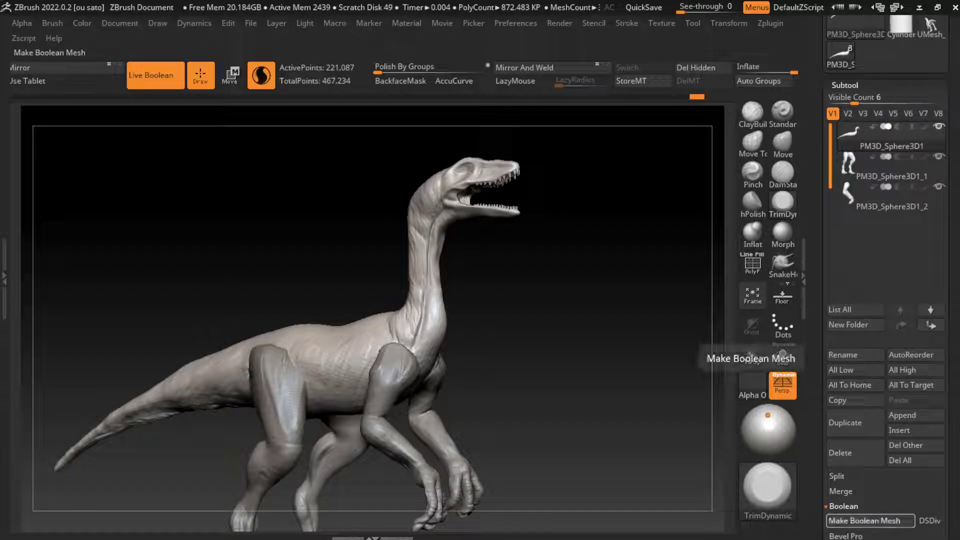
Step: Merge all visible parts into UMesh_PM3D_Sphere3D2, select it, and size the ClayBuildup brush
left_click(871, 521)
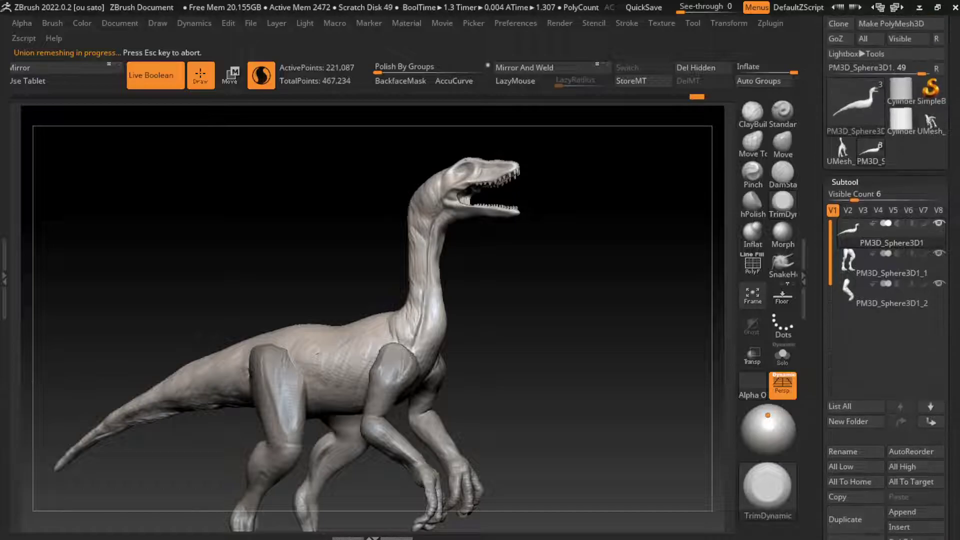
left_click(842, 150)
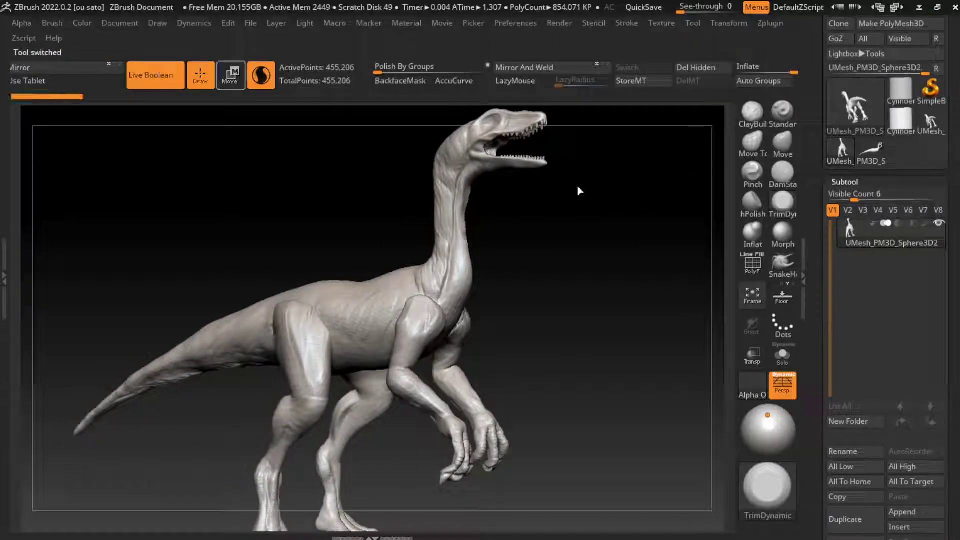
key("w")
left_click(753, 112)
left_click_drag(400, 305, 526, 306)
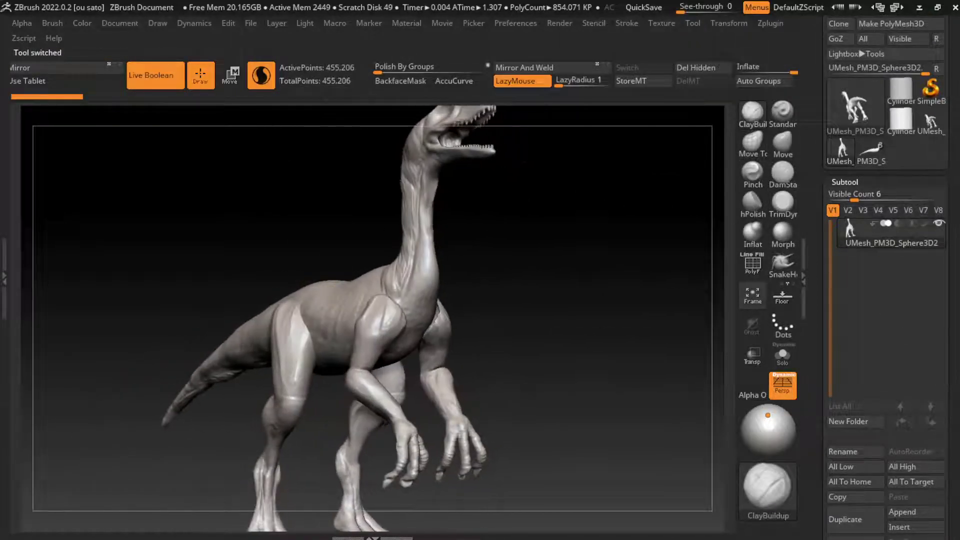
key("s")
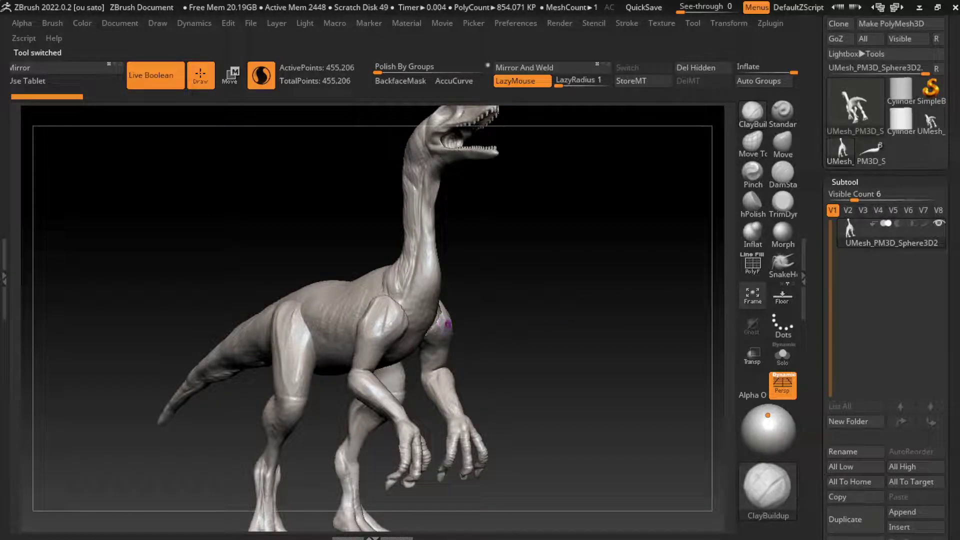
key("s")
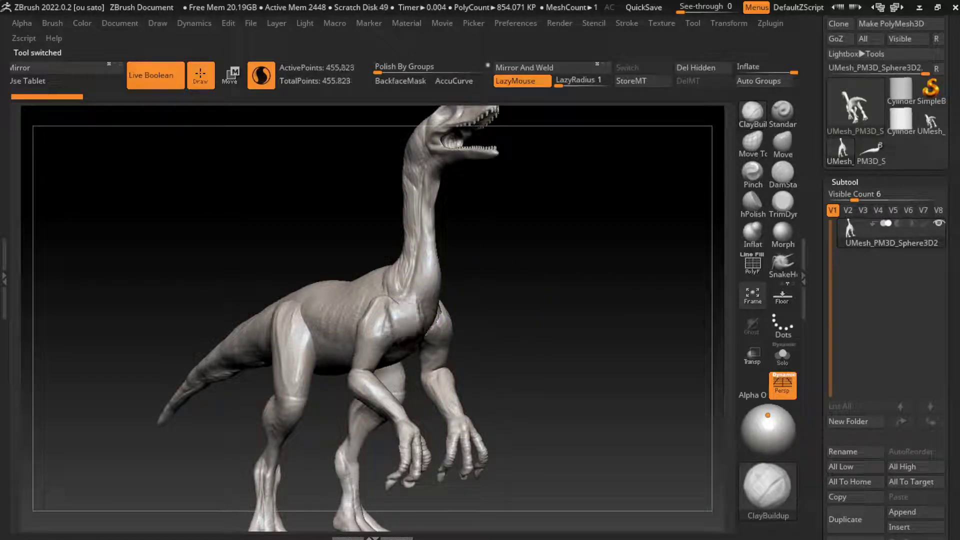
Step: Build up clay and muscle detail on the raptor's chest
key("w")
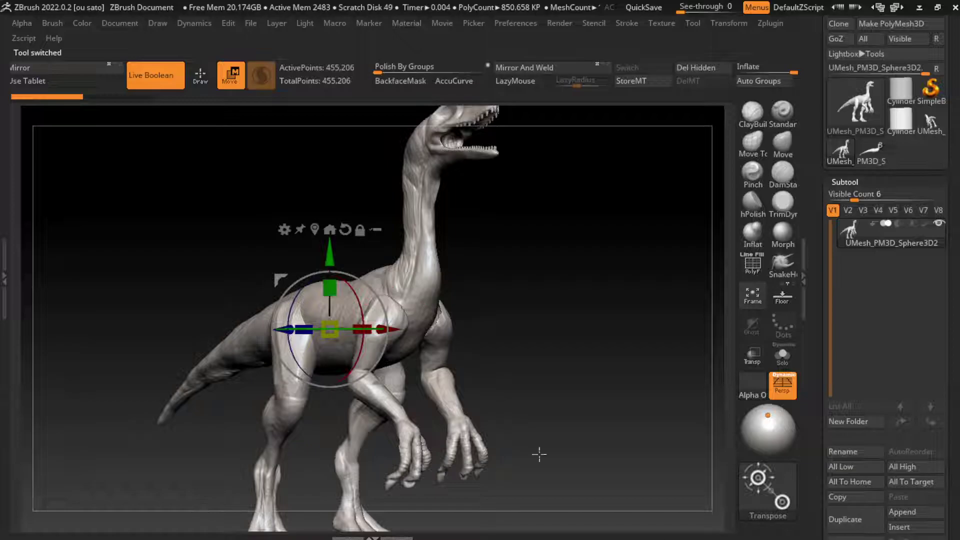
key("q")
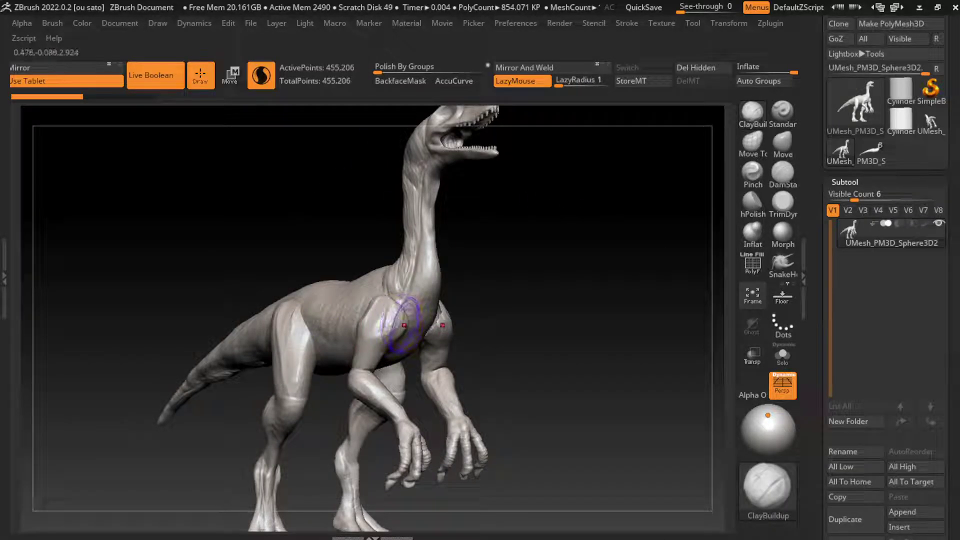
left_click_drag(404, 325, 408, 317)
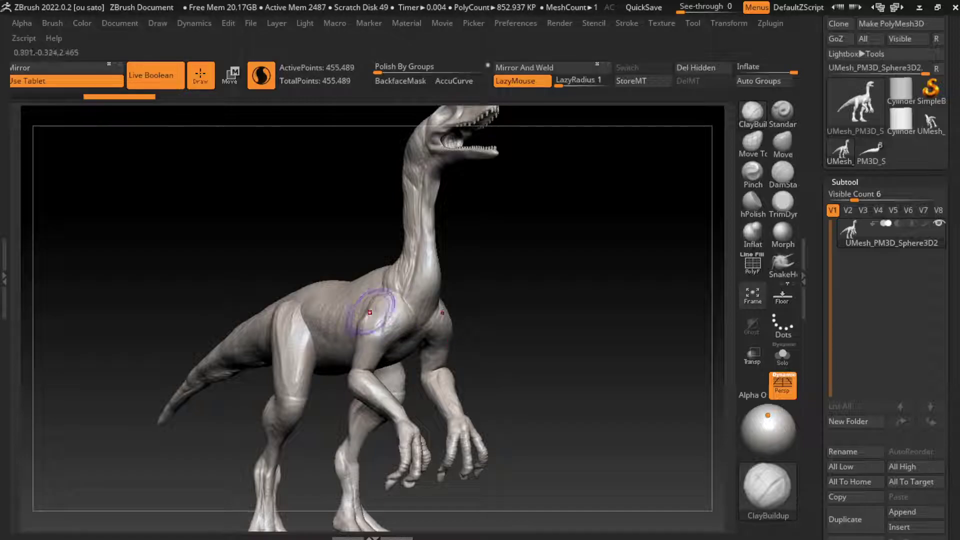
left_click_drag(370, 292, 377, 300)
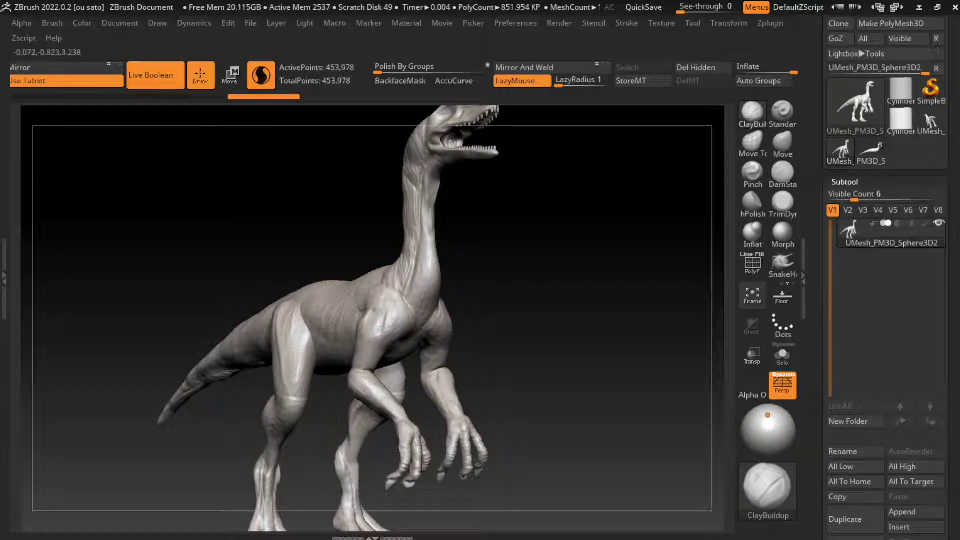
left_click_drag(575, 325, 651, 321)
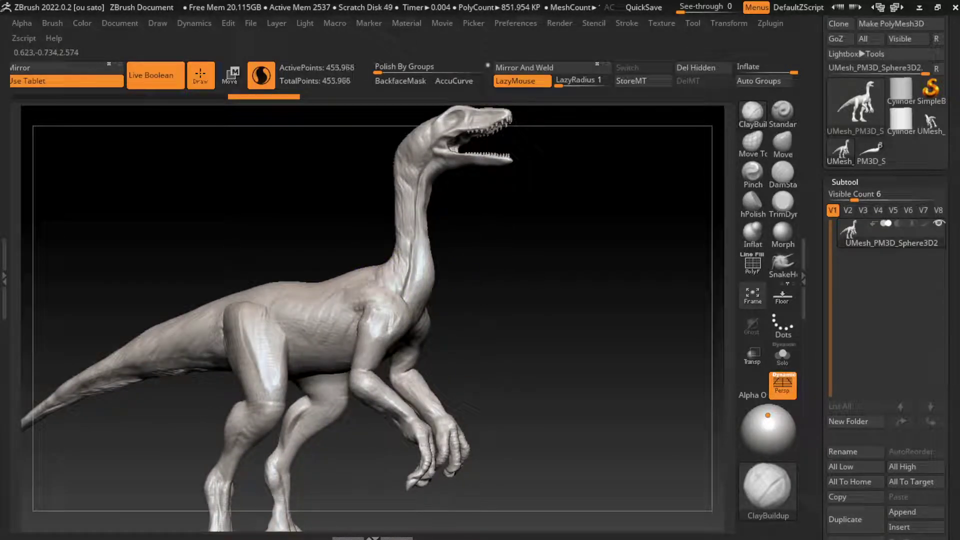
mouse_move(345, 285)
left_mouse_down()
mouse_move(378, 278)
mouse_move(392, 315)
mouse_move(393, 300)
left_mouse_up()
Step: Rotate the model and sculpt the thigh muscle forms
left_click_drag(518, 325, 504, 313)
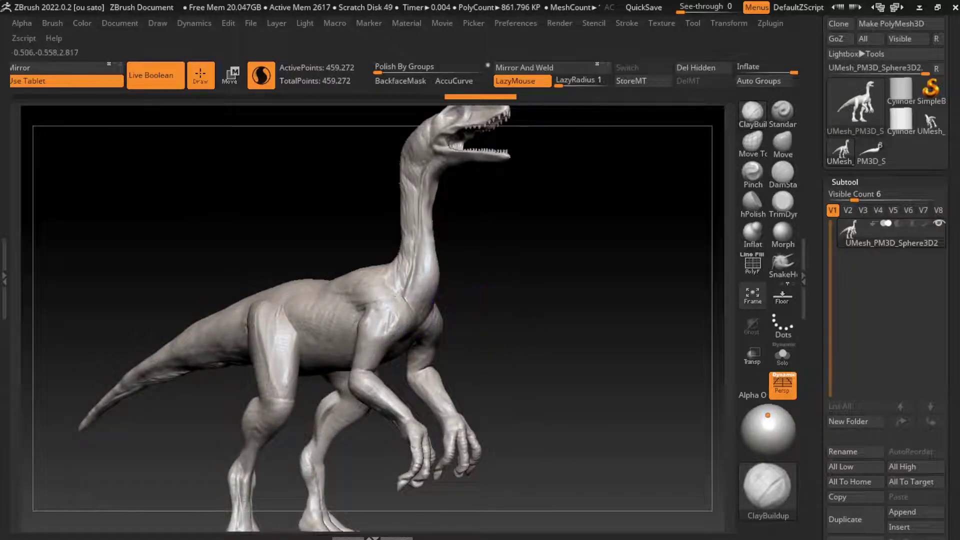
left_click_drag(625, 310, 650, 300)
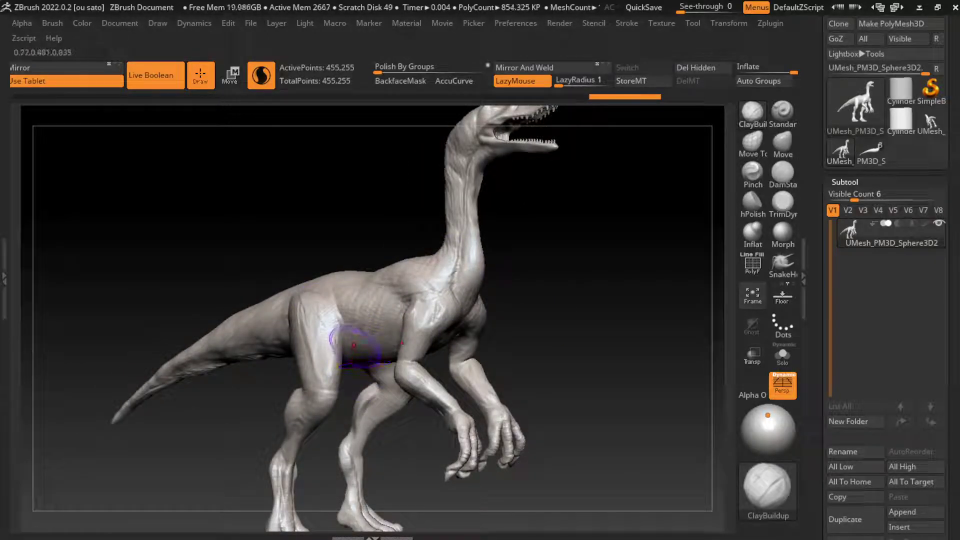
left_click_drag(415, 345, 339, 350)
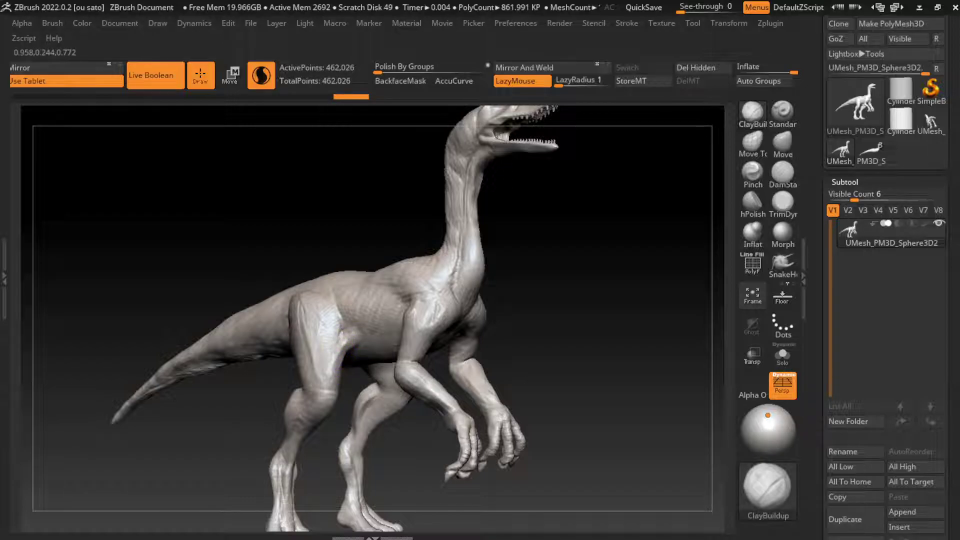
left_click_drag(327, 345, 354, 342)
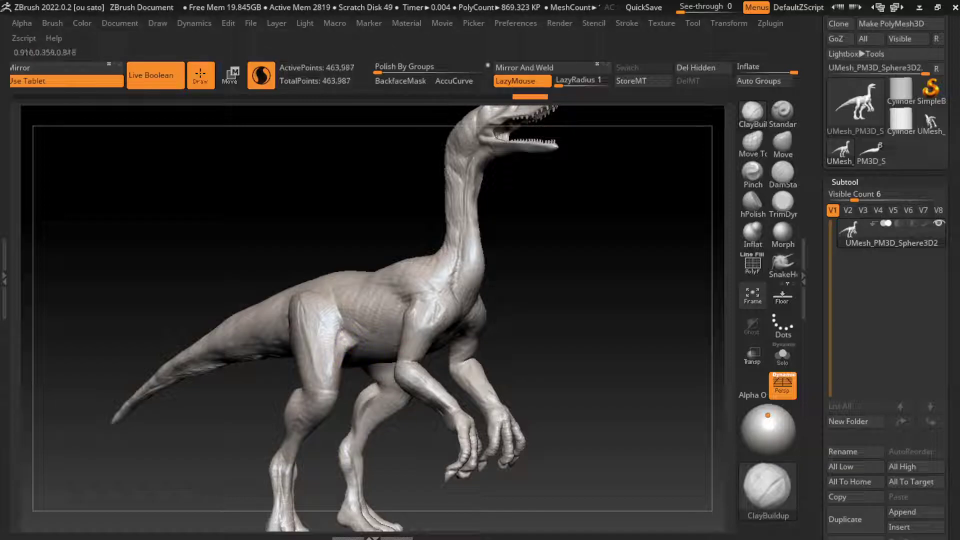
left_click_drag(340, 388, 323, 339)
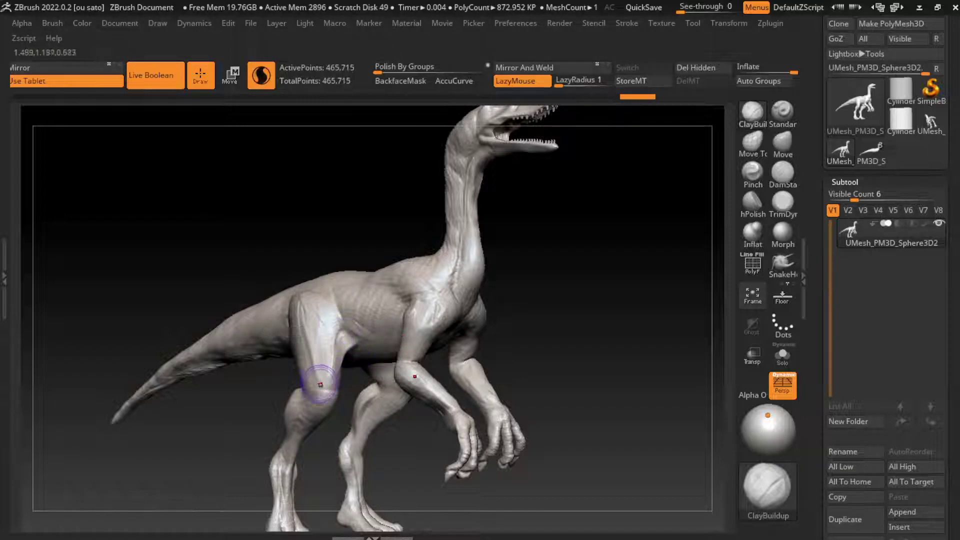
left_click_drag(330, 395, 322, 356)
right_click_drag(320, 308, 360, 295)
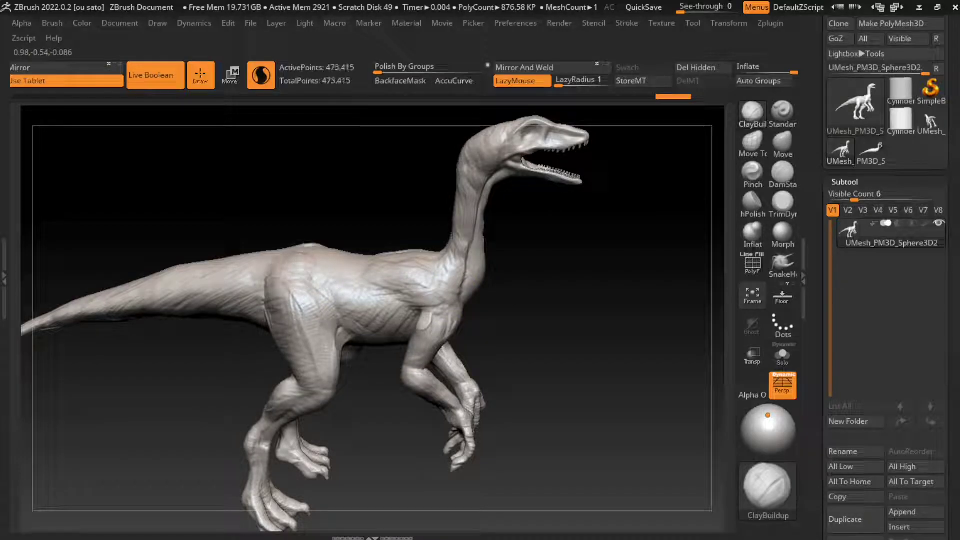
Step: Undo the hip bulge stroke and turn the model to face front
left_click_drag(265, 265, 253, 287)
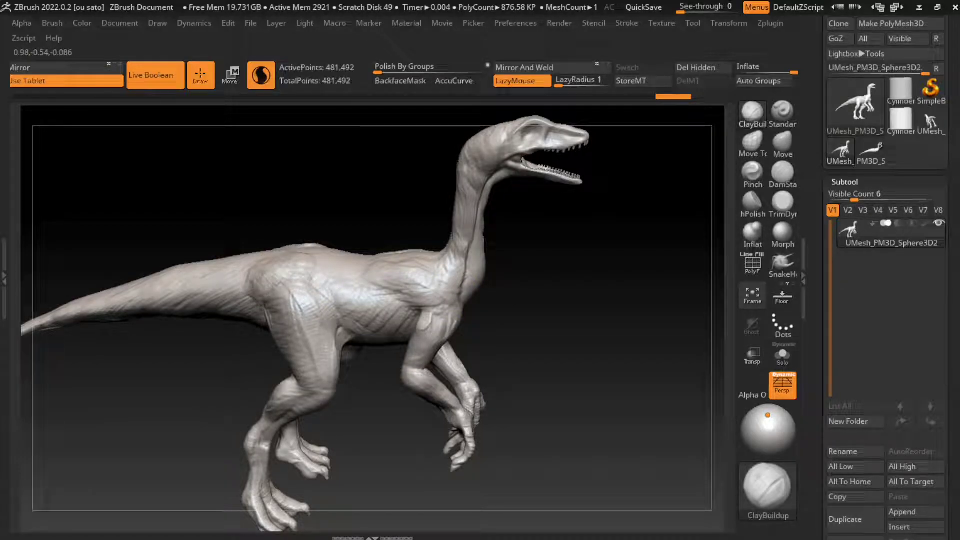
key("ctrl+z")
right_click_drag(280, 301, 309, 262)
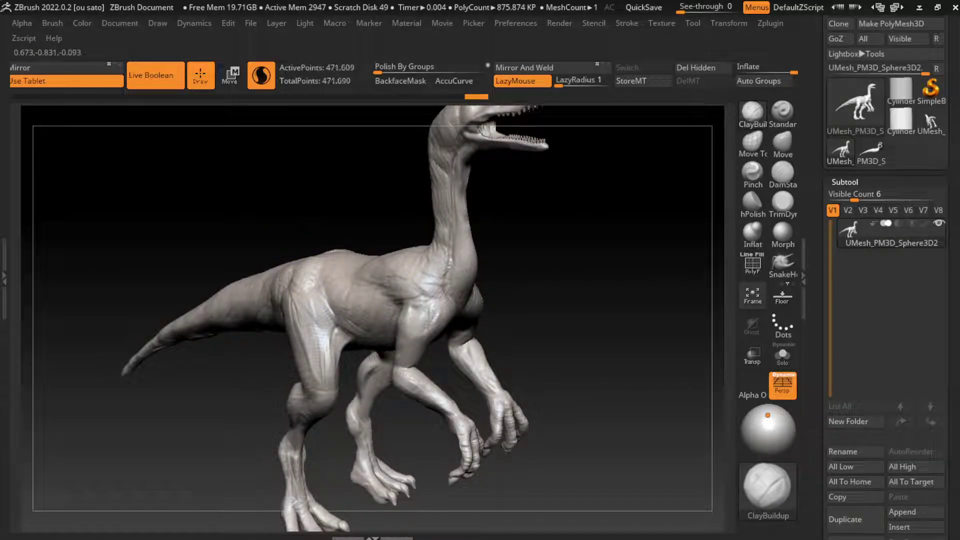
mouse_move(530, 350)
right_mouse_down()
mouse_move(557, 343)
mouse_move(550, 325)
mouse_move(530, 321)
mouse_move(540, 316)
mouse_move(500, 260)
right_mouse_up()
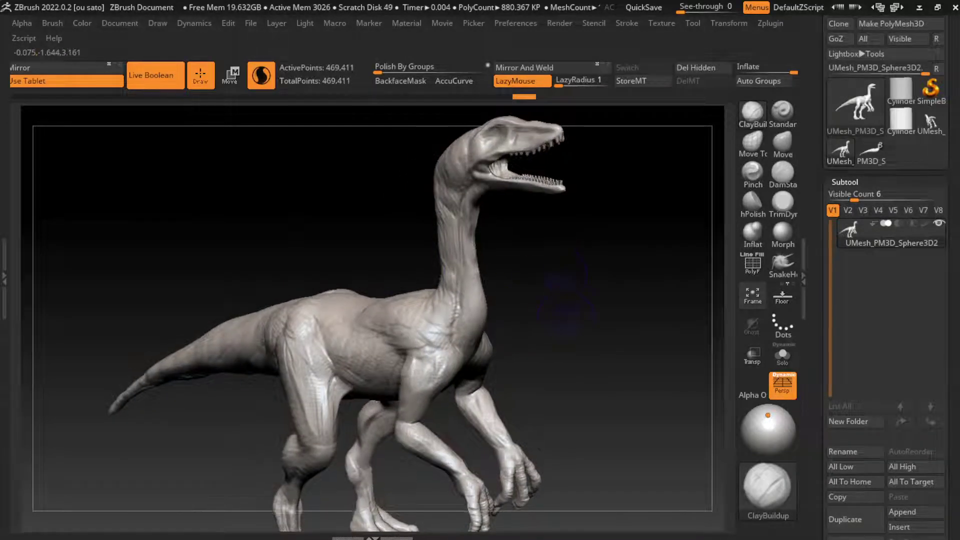
right_click_drag(510, 315, 480, 351)
left_click_drag(466, 350, 505, 345)
left_click_drag(480, 385, 493, 370)
right_click_drag(550, 325, 521, 320)
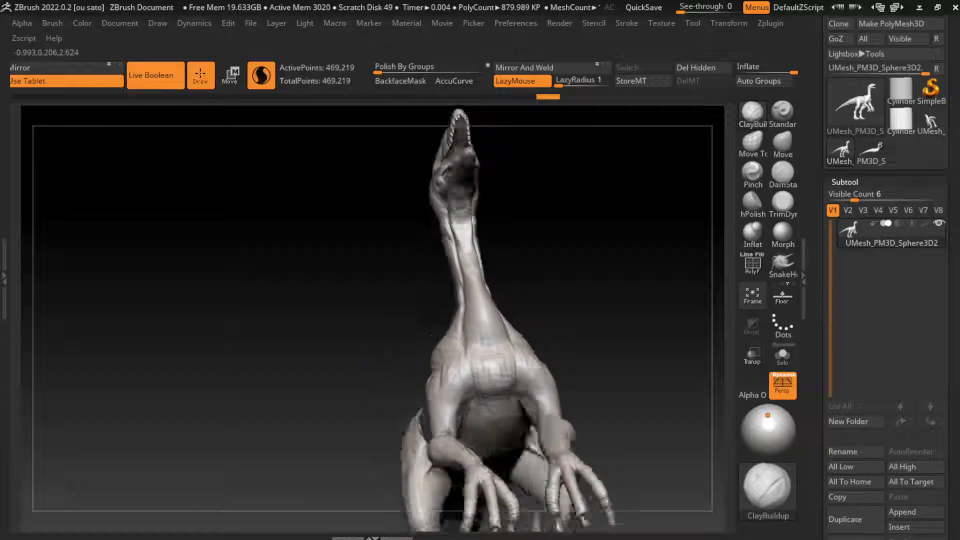
Step: Sculpt muscle strokes across the chest and along the lower neck
mouse_move(473, 385)
left_mouse_down()
mouse_move(523, 400)
mouse_move(510, 425)
left_mouse_up()
left_click_drag(450, 350, 500, 380)
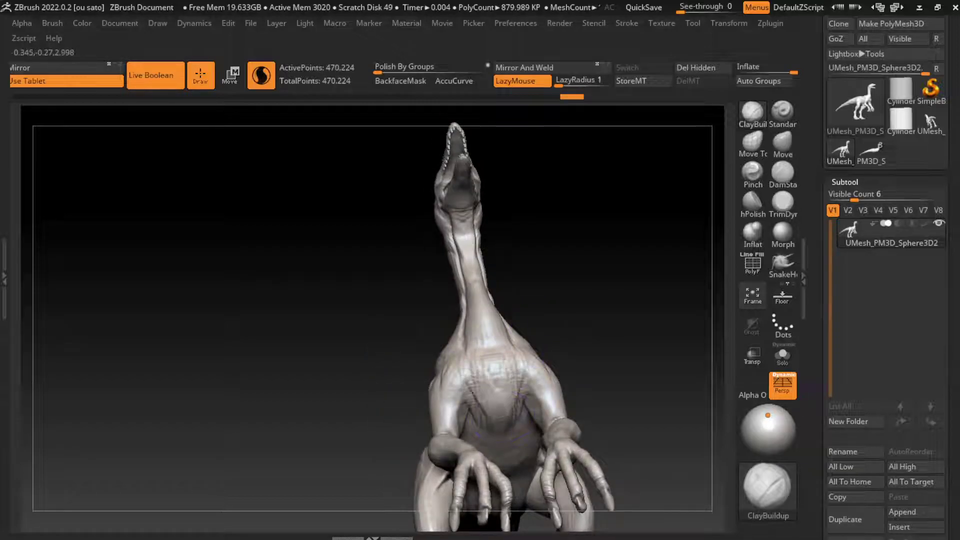
left_click_drag(495, 345, 525, 420)
mouse_move(550, 325)
right_mouse_down()
mouse_move(338, 329)
mouse_move(346, 325)
right_mouse_up()
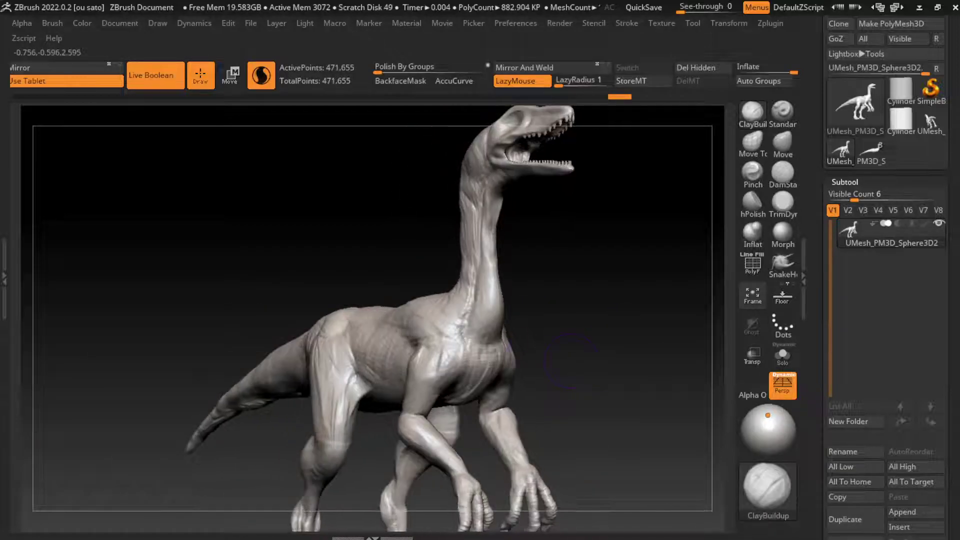
mouse_move(475, 315)
left_mouse_down()
mouse_move(488, 370)
mouse_move(495, 301)
left_mouse_up()
left_click_drag(488, 351, 491, 280)
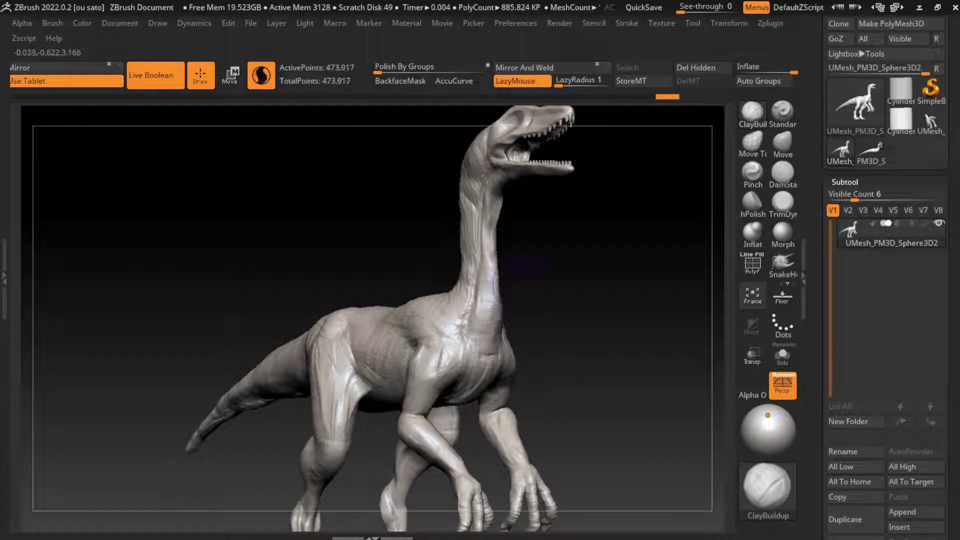
right_click_drag(550, 265, 481, 216)
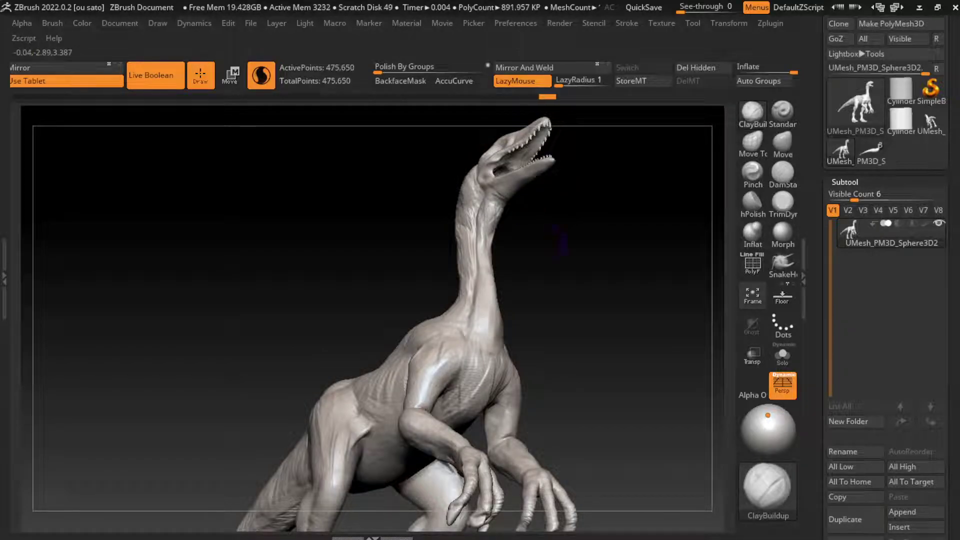
right_click_drag(493, 215, 451, 260)
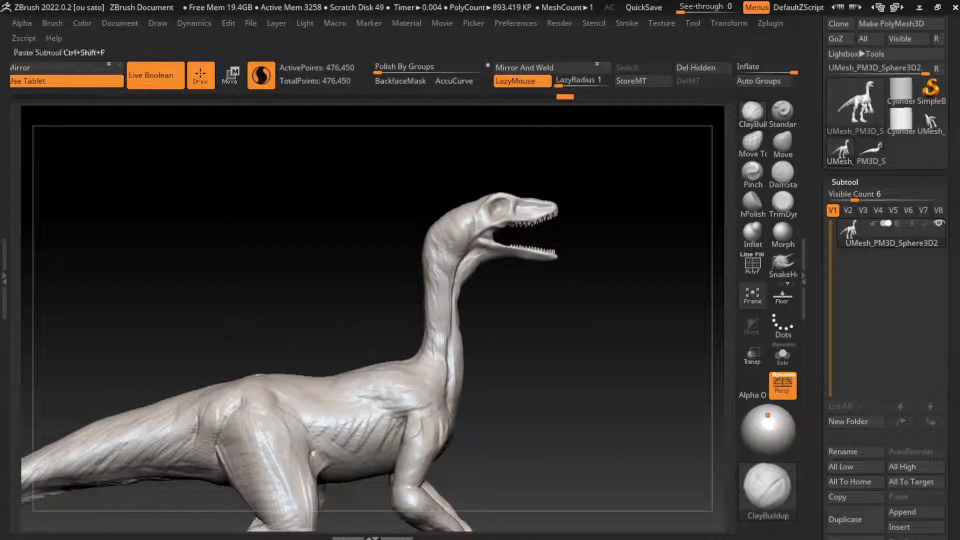
Step: Append a Sphere3D subtool, then move it into the head and shrink it to eye size
left_click(903, 512)
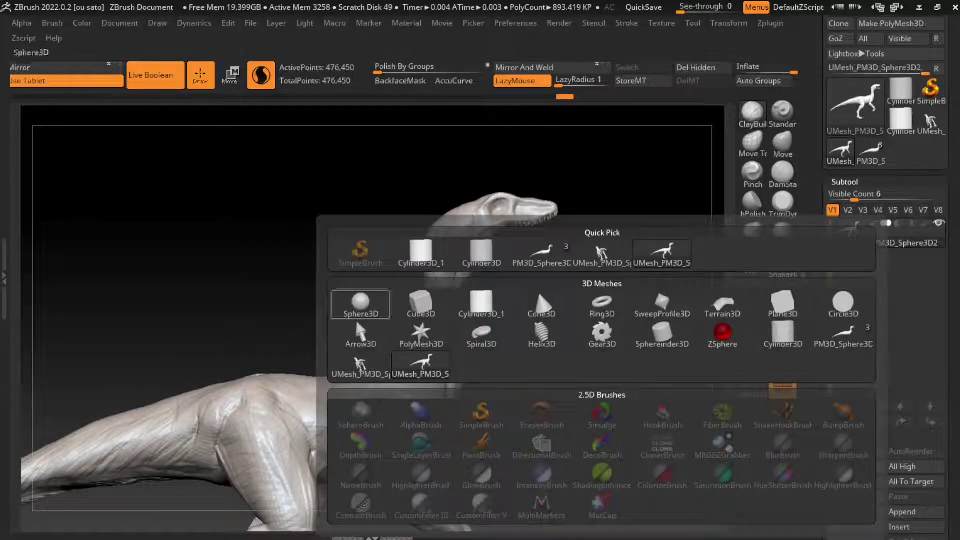
left_click(362, 305)
left_click(315, 398, "alt")
key("w")
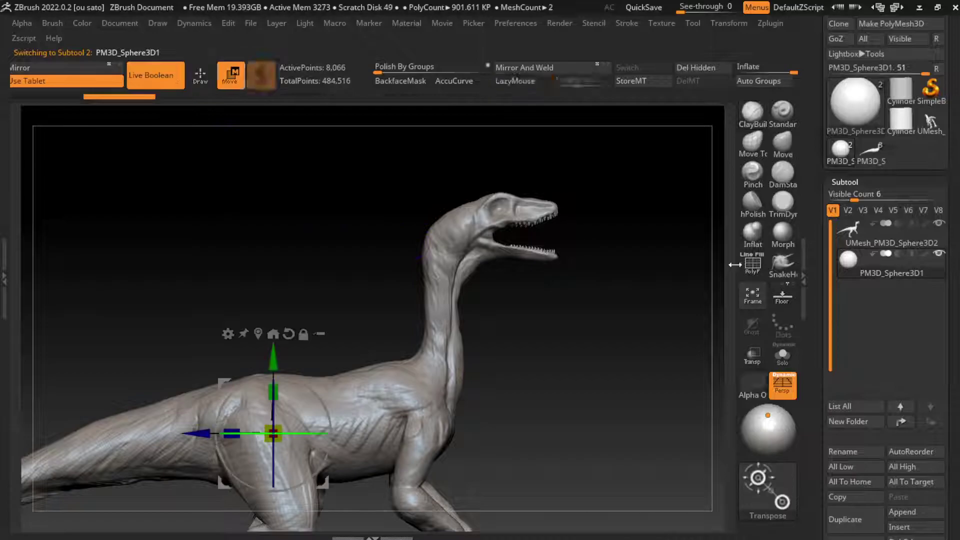
mouse_move(273, 433)
left_mouse_down()
mouse_move(499, 167)
mouse_move(499, 209)
left_mouse_up()
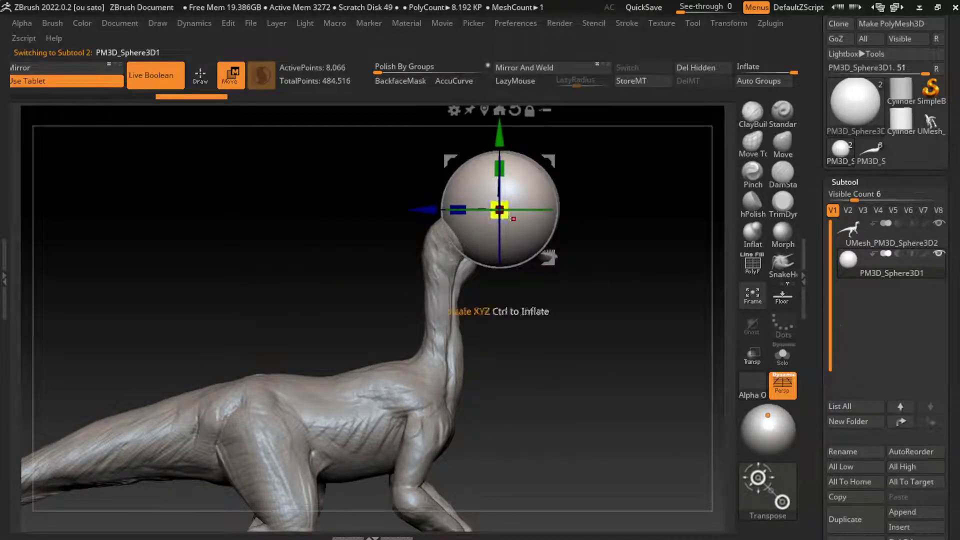
mouse_move(350, 200)
left_mouse_down()
mouse_move(451, 210)
mouse_move(489, 320)
left_mouse_up()
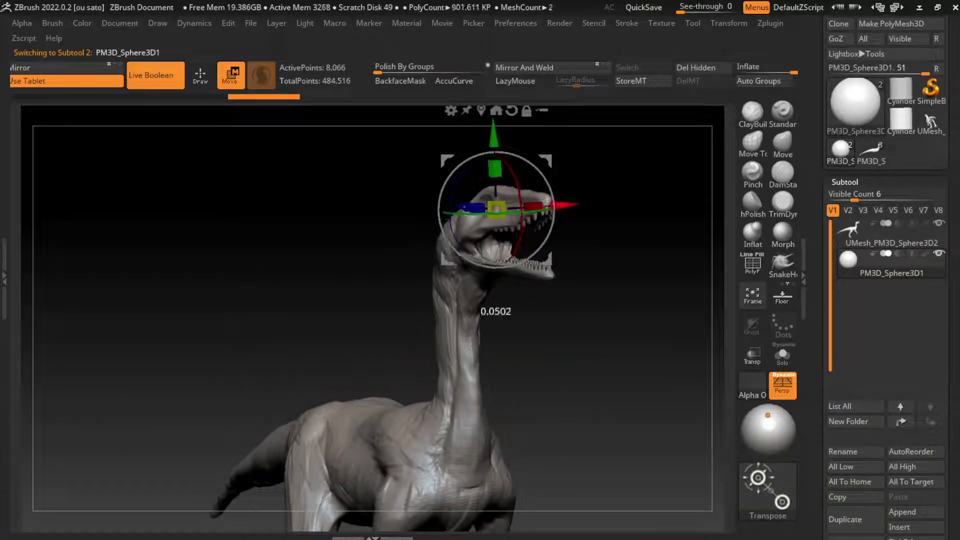
Step: Settle the eye sphere into the eye socket, checking its depth from side and front
left_click_drag(150, 225, 260, 225)
left_click_drag(150, 300, 150, 225, "alt")
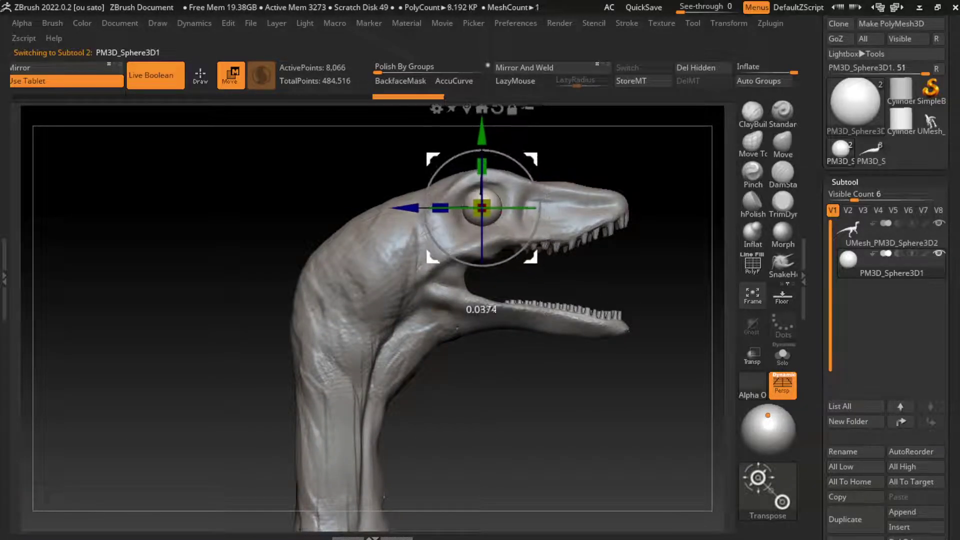
left_click_drag(487, 210, 481, 207)
left_click_drag(200, 350, 125, 350)
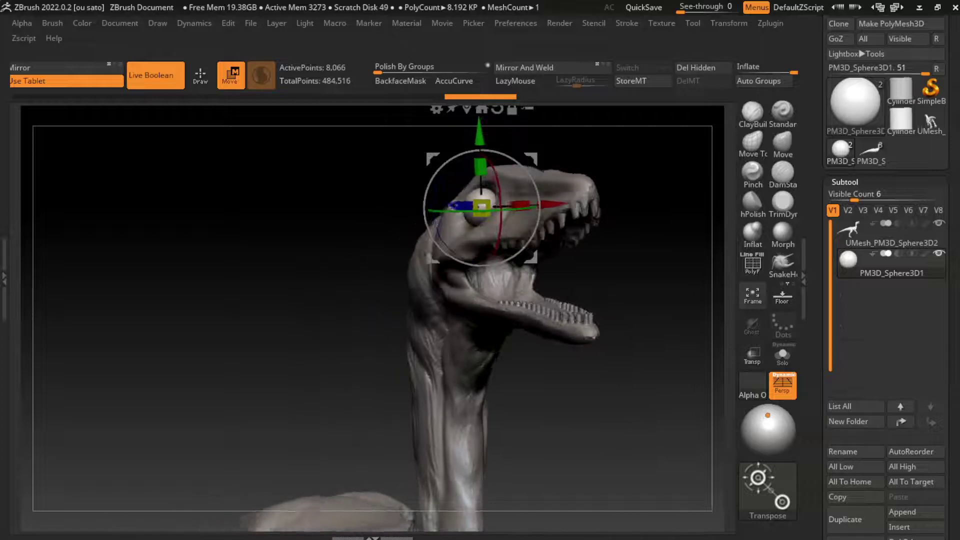
left_click_drag(485, 206, 488, 320)
left_click_drag(430, 257, 435, 256)
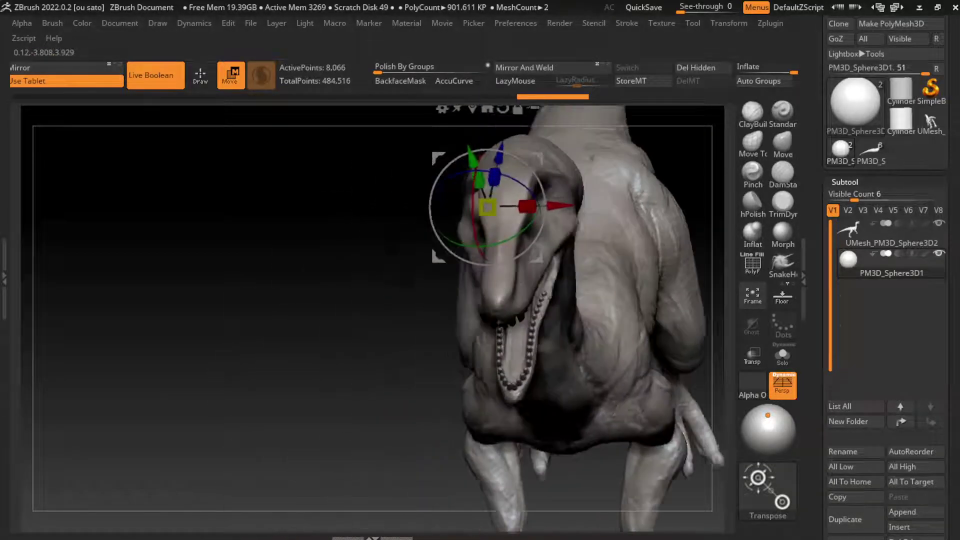
key("q")
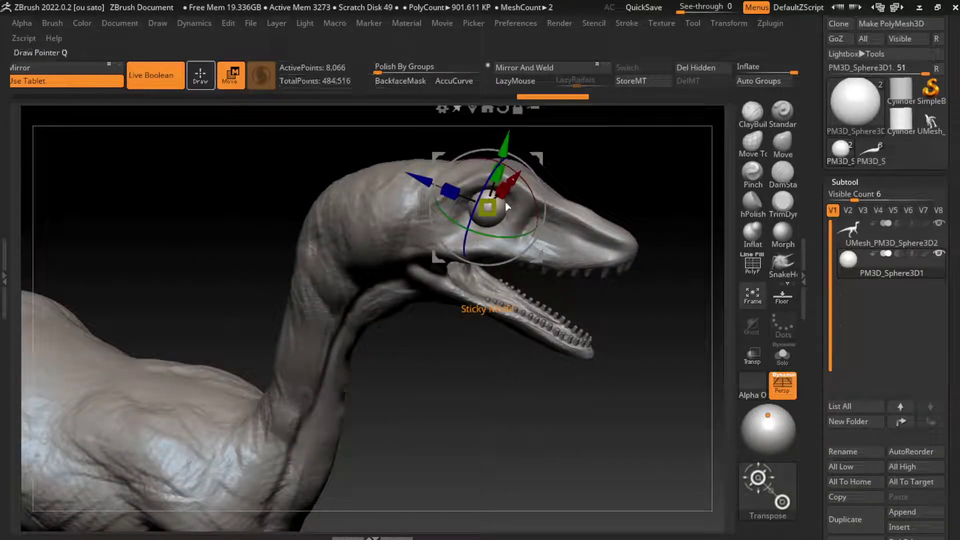
left_click_drag(650, 400, 630, 398)
left_click_drag(637, 154, 561, 266)
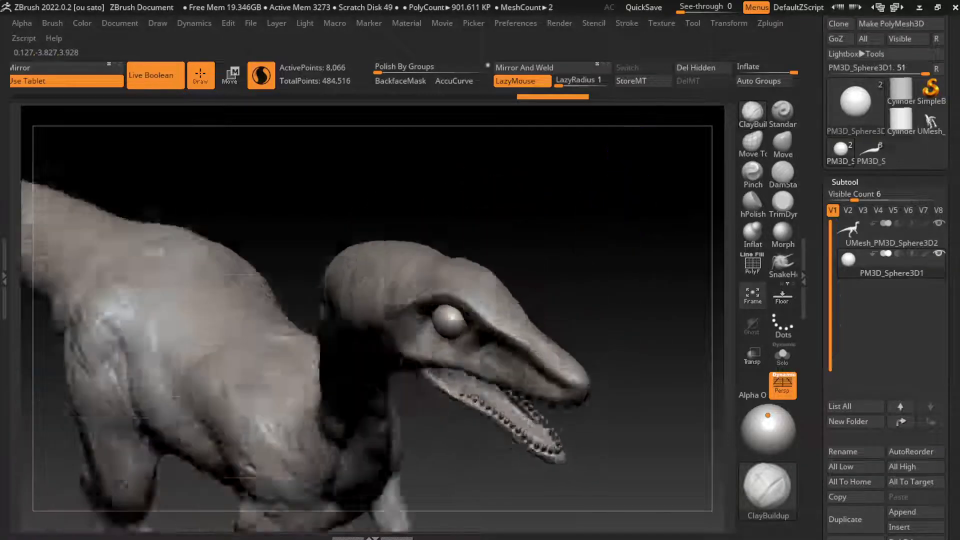
Step: Reselect the raptor body mesh and zoom in on the head
left_click(561, 265, "alt")
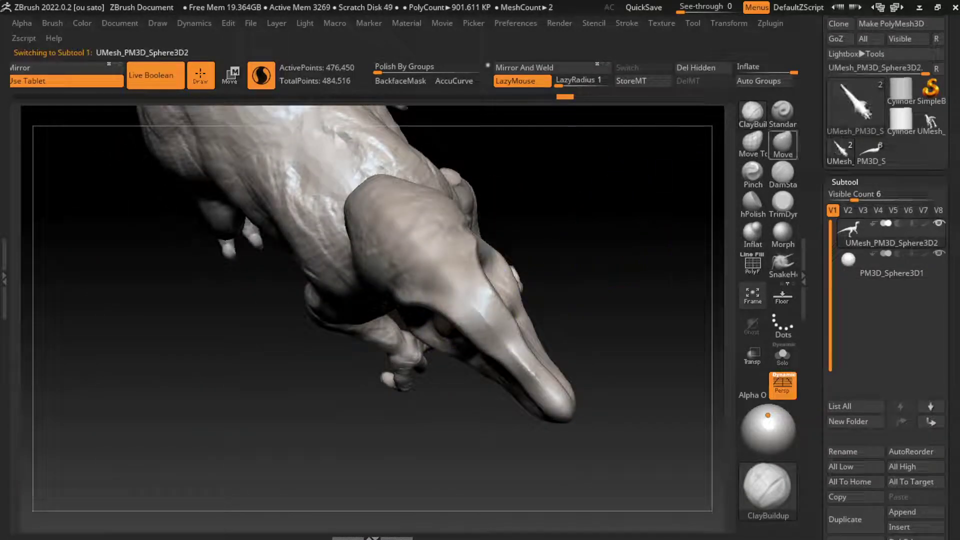
key("b")
key("m")
key("v")
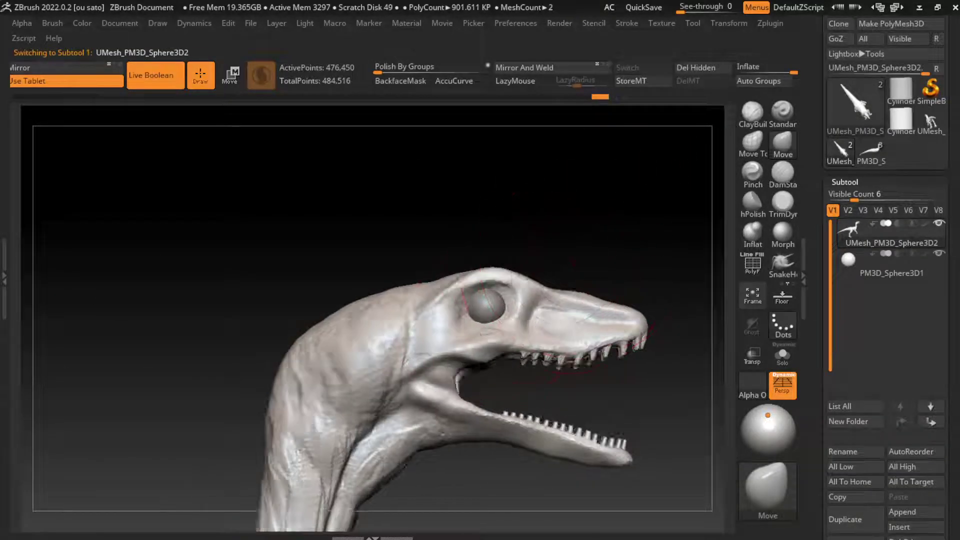
key("s")
left_click_drag(568, 235, 481, 328)
key("b")
key("c")
key("b")
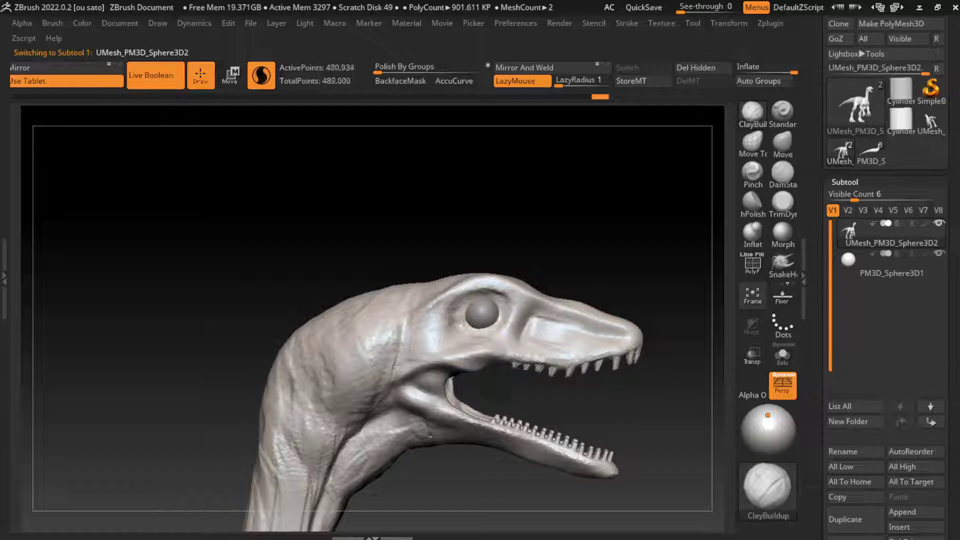
Step: Carve a defined rim around the eye and sharpen the brow with DamStandard
key("b")
key("d")
key("s")
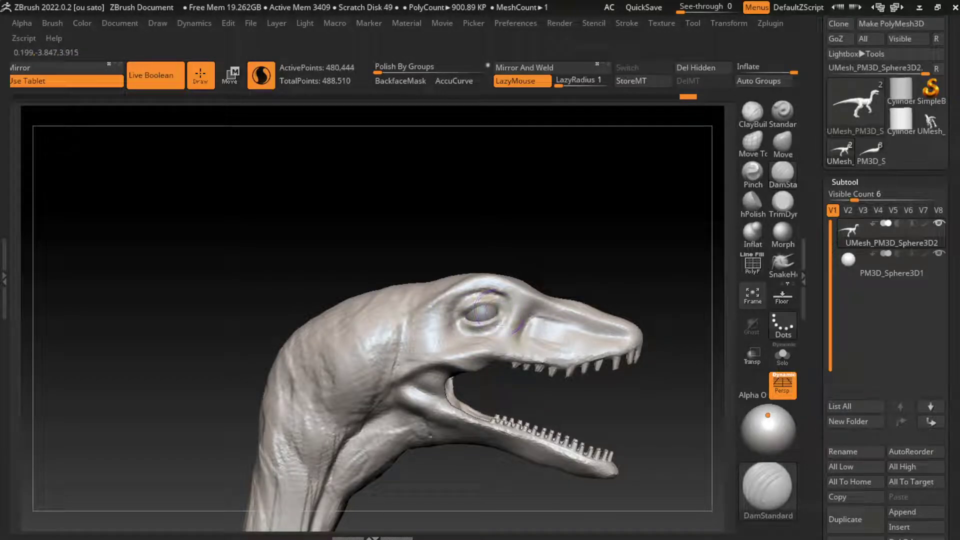
left_click_drag(483, 310, 540, 323)
mouse_move(445, 300)
left_mouse_down()
mouse_move(445, 350)
mouse_move(450, 325)
mouse_move(475, 340)
mouse_move(460, 325)
mouse_move(530, 310)
left_mouse_up()
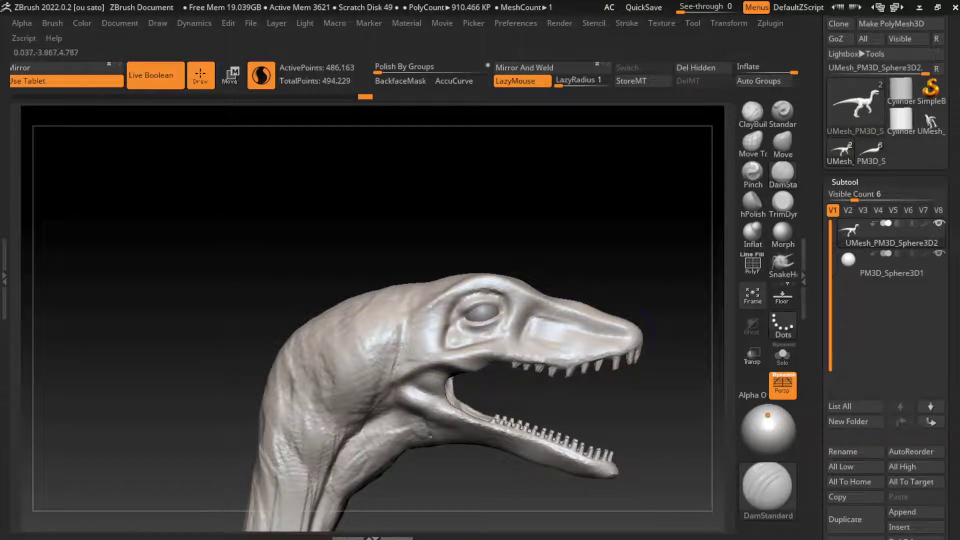
mouse_move(150, 250)
right_mouse_down("ctrl")
mouse_move(150, 300)
mouse_move(180, 300)
right_mouse_up("ctrl")
right_click_drag(415, 350, 416, 450, "ctrl")
Step: Reshape and build up the snout tip with ClayBuildup
key("b")
key("c")
key("b")
left_click_drag(524, 316, 545, 310)
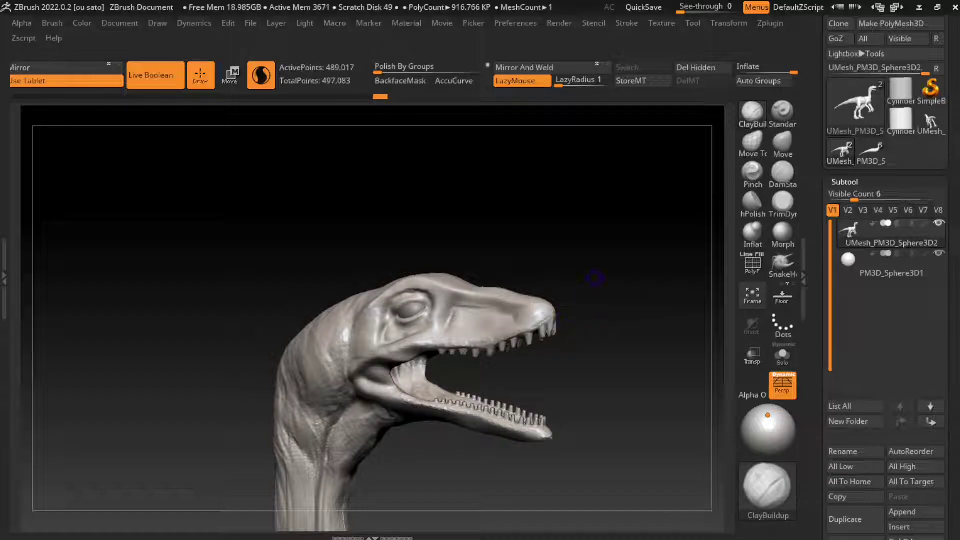
left_click_drag(615, 301, 637, 282)
key("b")
key("d")
key("s")
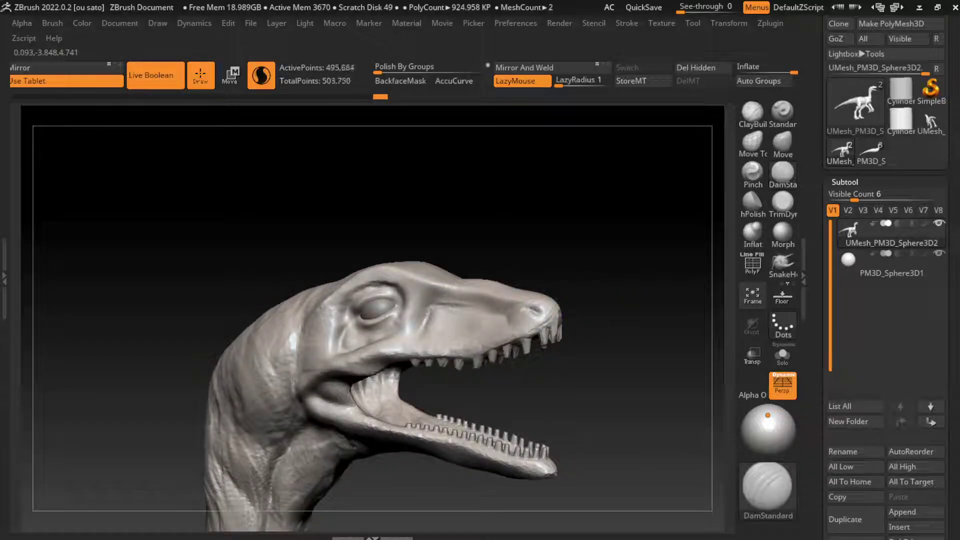
key("b")
key("c")
key("b")
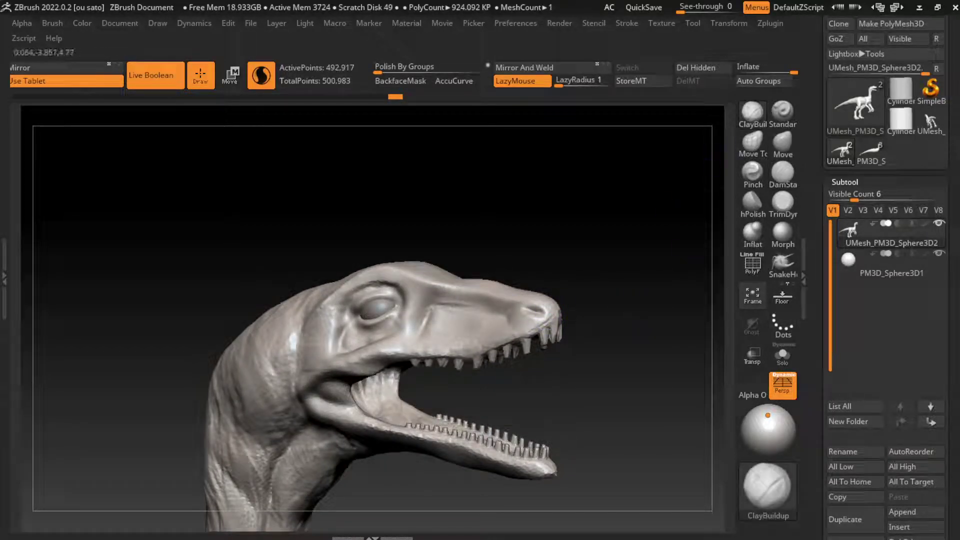
left_click_drag(534, 308, 541, 309)
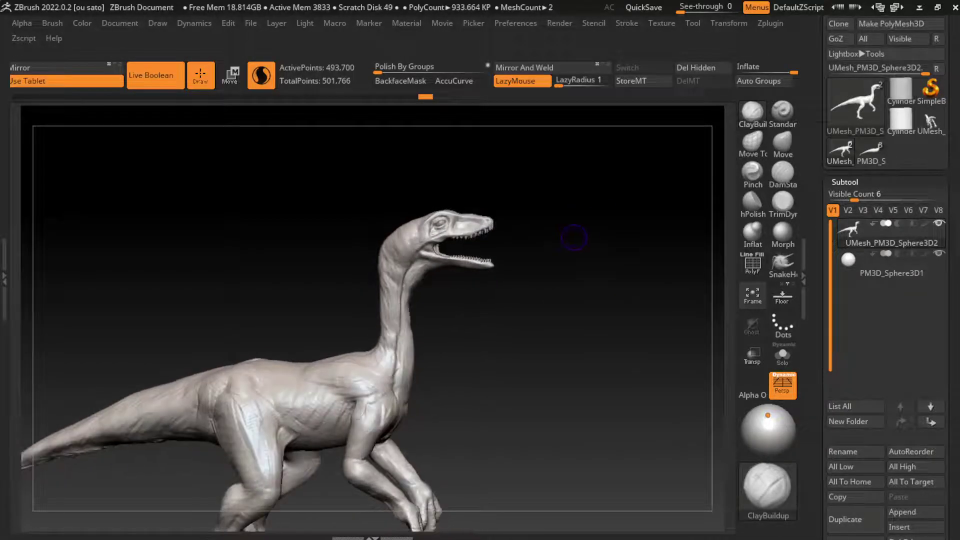
Step: Resize the brush and pull the neck slightly up and right with the Move brush
key("s")
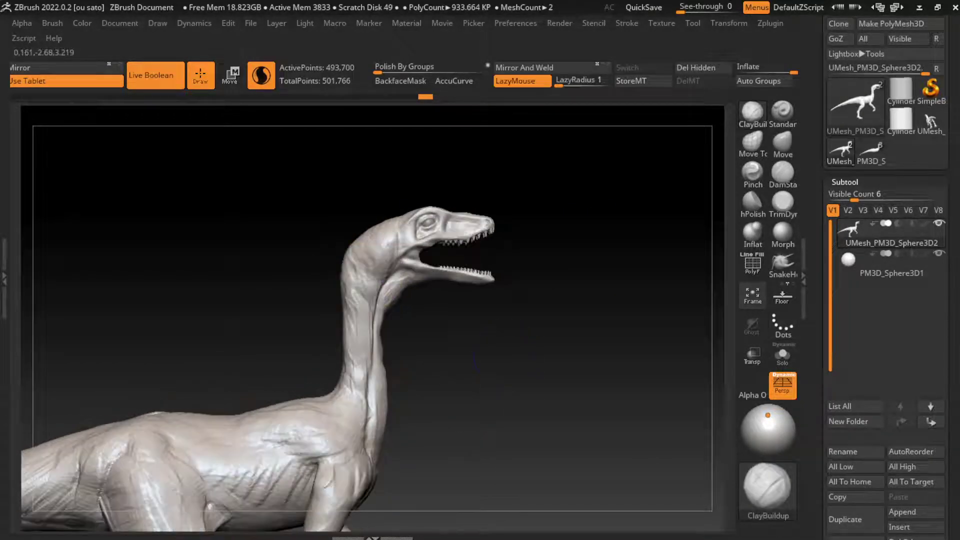
scroll(886, 300, "down", 3)
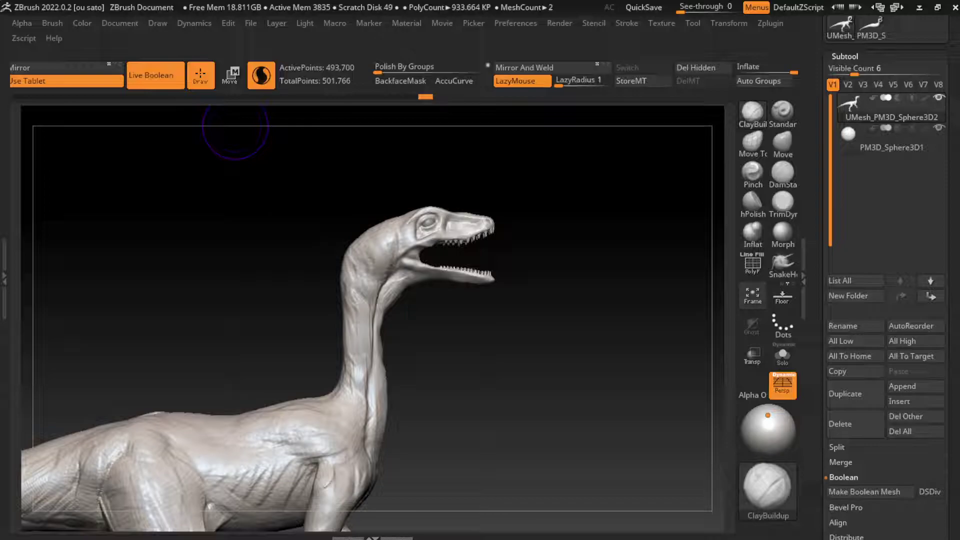
key("s")
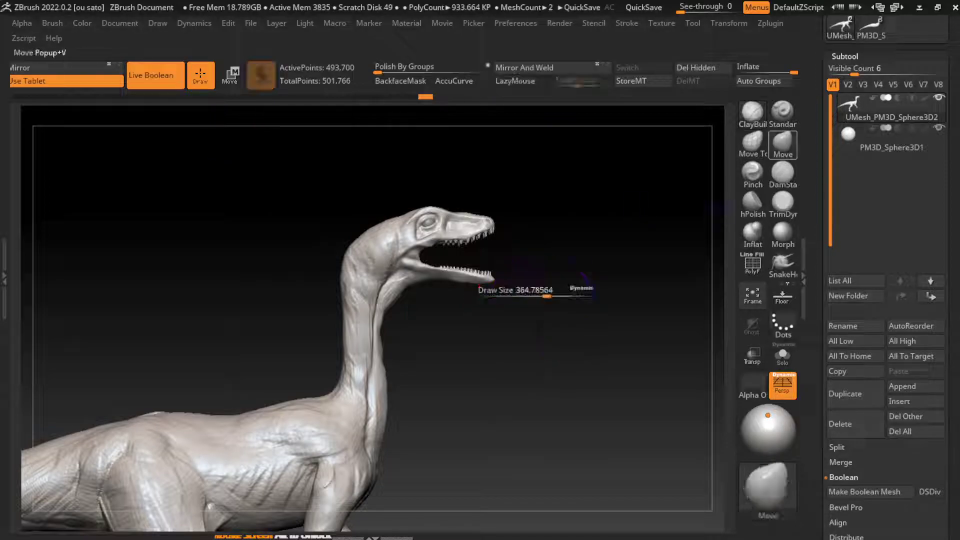
key("b")
key("m")
key("v")
left_click_drag(345, 459, 353, 450)
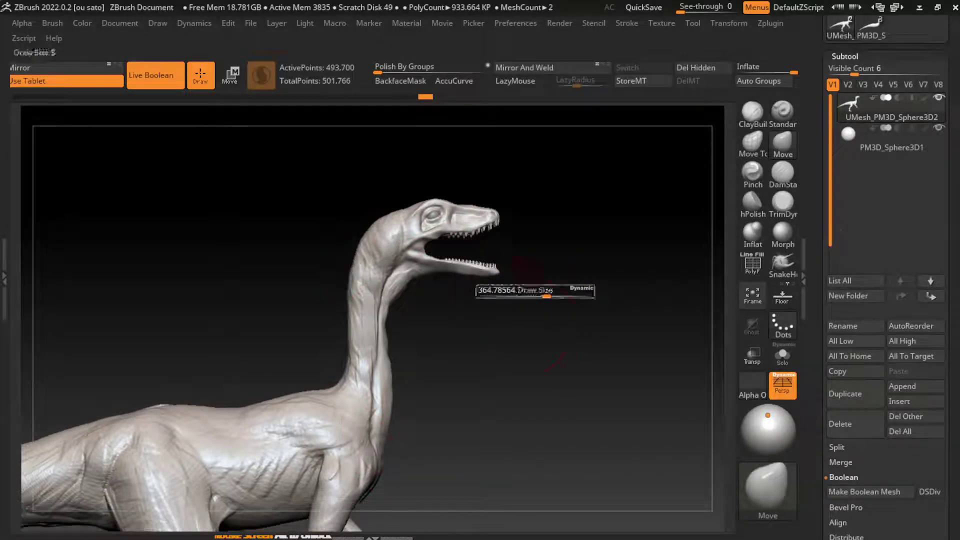
Step: Build up clay along the front of the neck with ClayBuildup, then orbit to a full side view
key("s")
key("b")
key("c")
key("b")
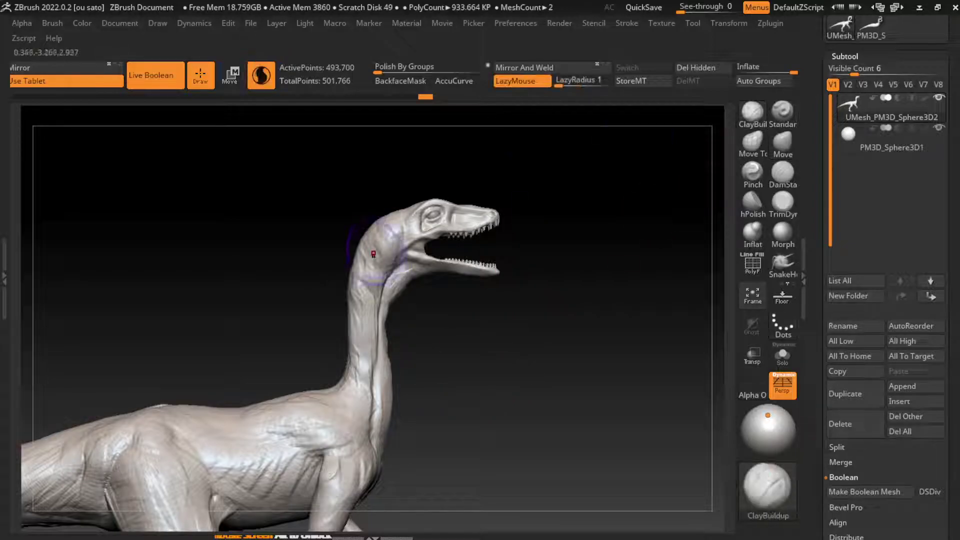
left_click_drag(368, 282, 376, 245)
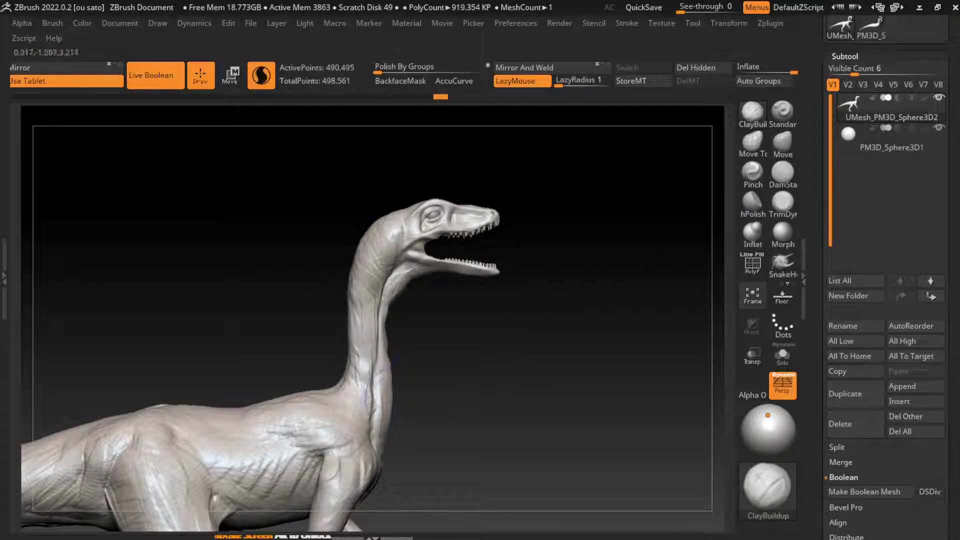
mouse_move(430, 325)
left_mouse_down()
mouse_move(367, 319)
mouse_move(364, 294)
left_mouse_up()
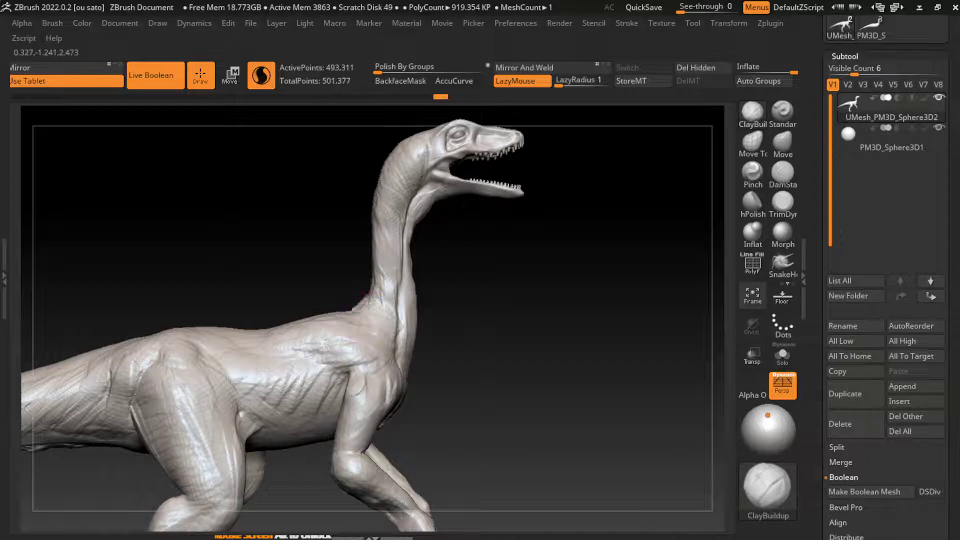
left_click_drag(550, 350, 496, 328)
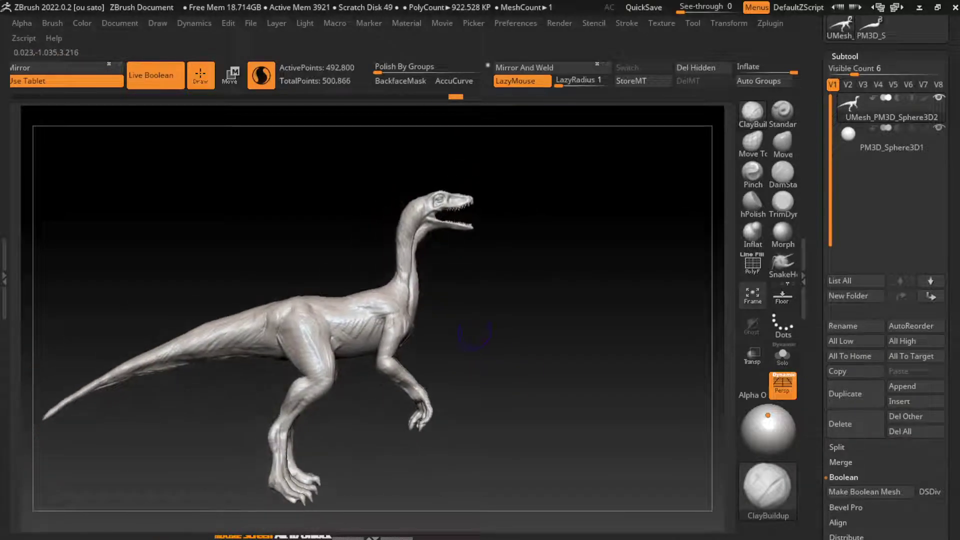
Step: Add ClayBuildup wrinkle and surface detail along the body, back and tail
key("s")
left_click_drag(550, 340, 500, 310)
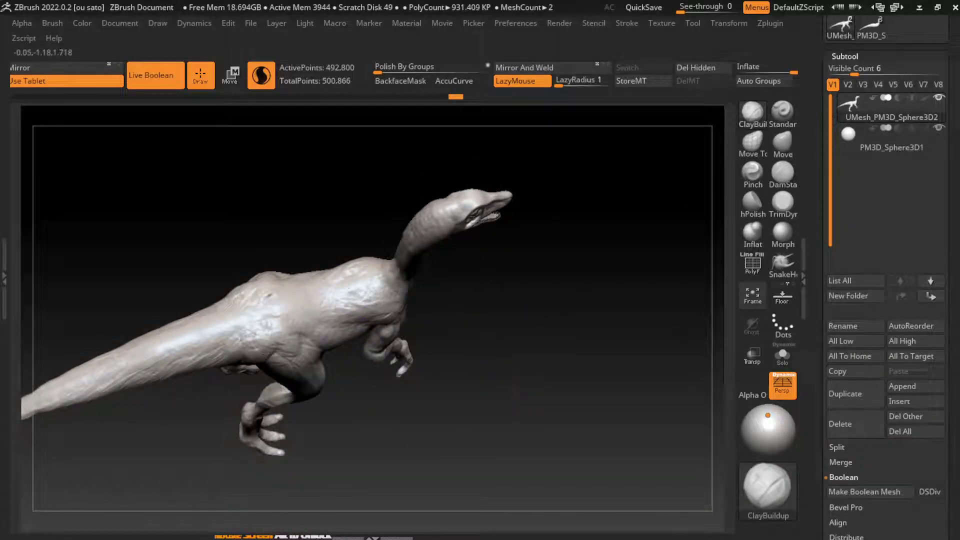
left_click_drag(320, 303, 150, 357)
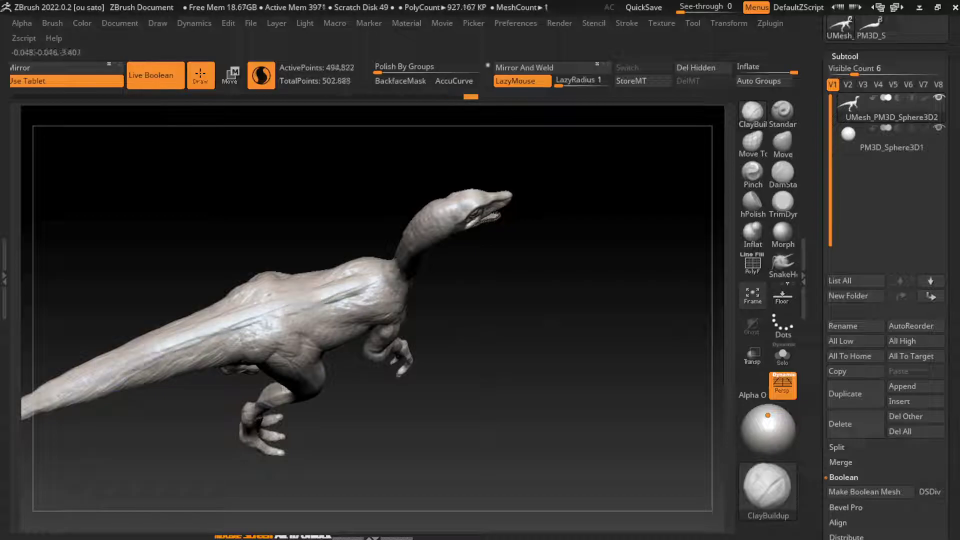
left_click_drag(240, 322, 335, 300)
left_click_drag(390, 270, 155, 360)
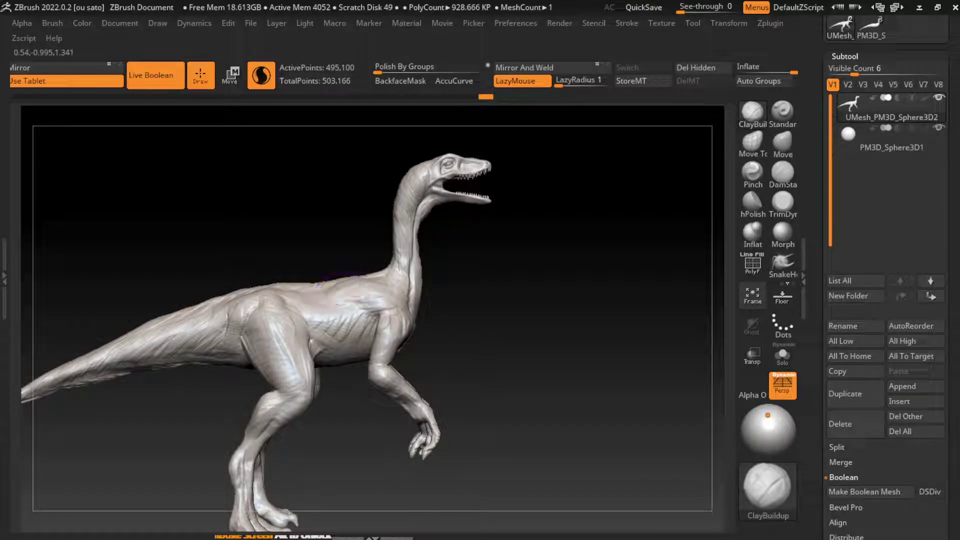
left_click_drag(360, 285, 300, 293)
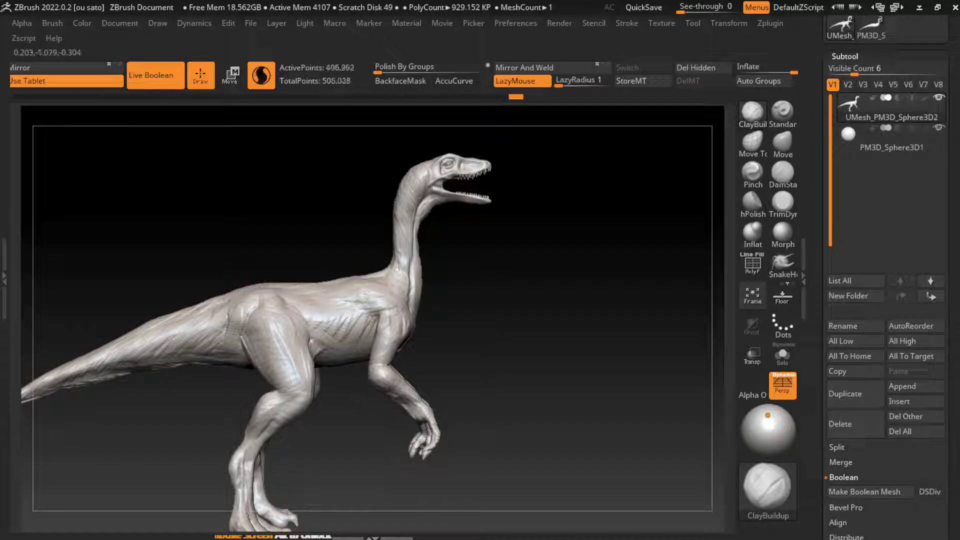
Step: Smooth and refine the belly and chest from the underside and side views
left_click_drag(470, 332, 332, 334)
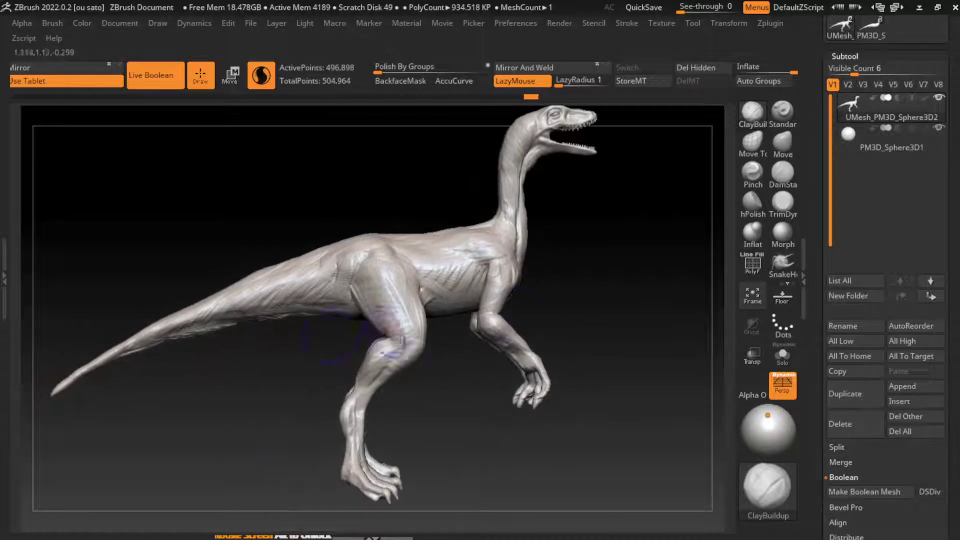
left_click_drag(356, 413, 502, 304)
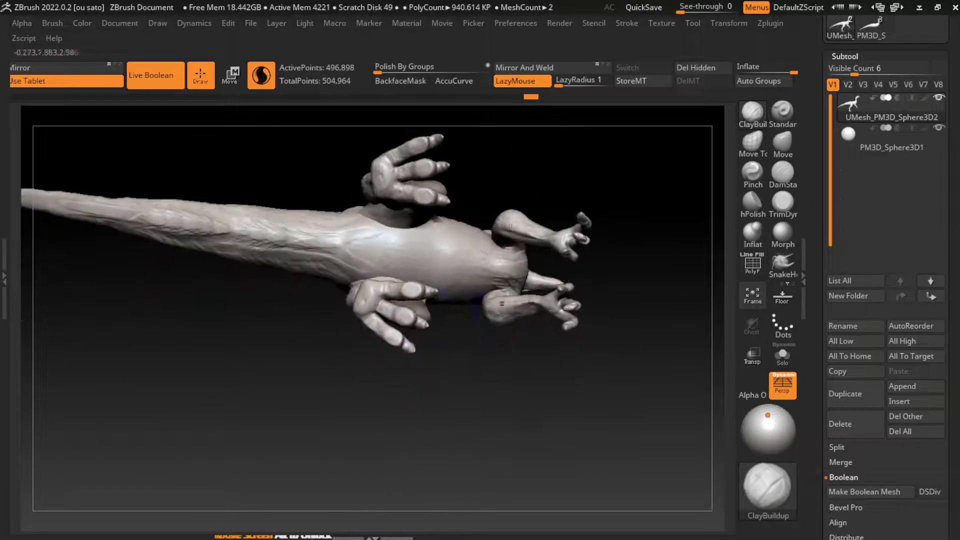
mouse_move(373, 251)
left_mouse_down()
mouse_move(350, 247)
mouse_move(388, 246)
left_mouse_up()
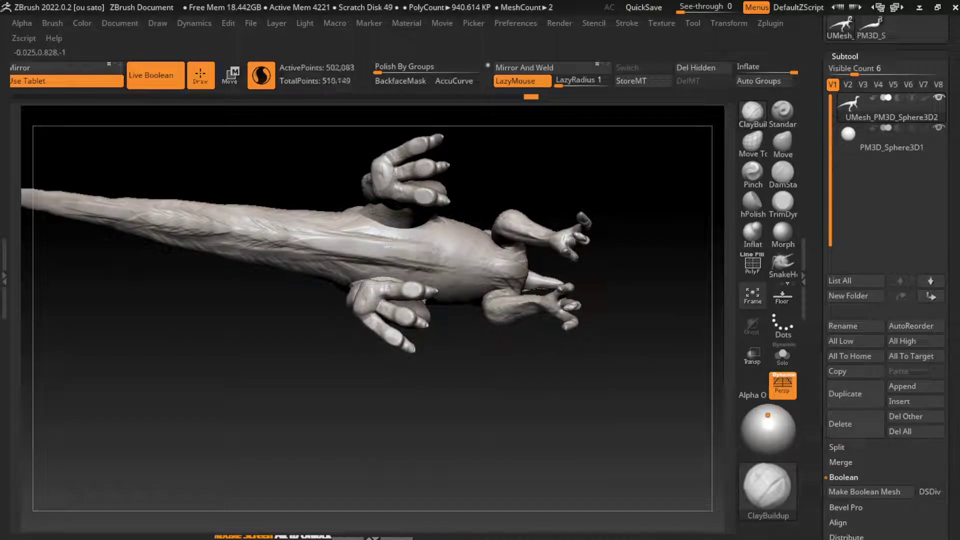
left_click_drag(390, 390, 385, 275)
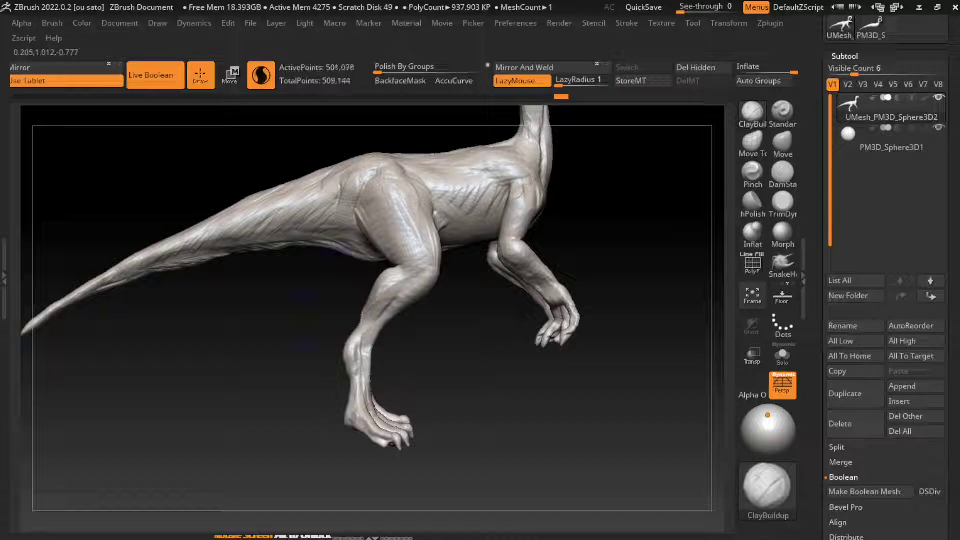
left_click_drag(285, 248, 340, 248)
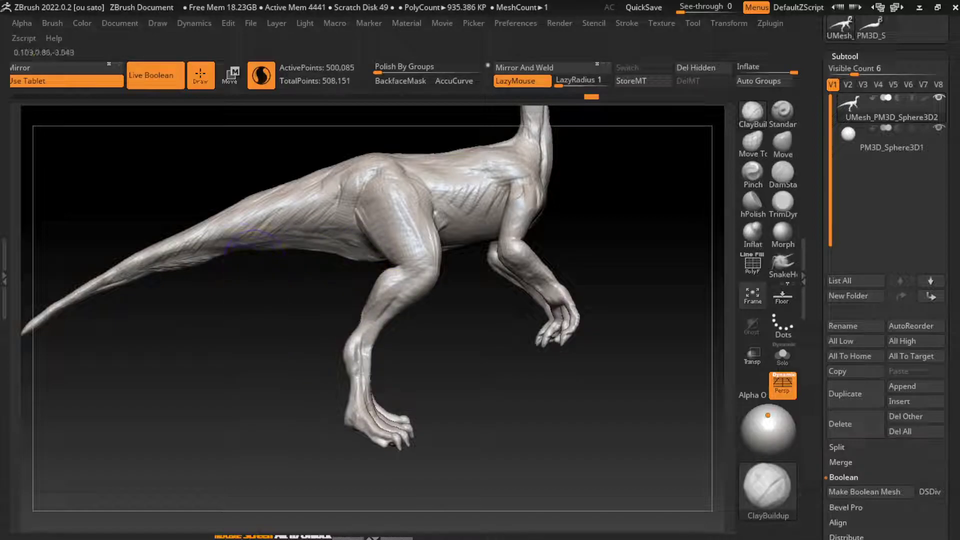
Step: Re-sculpt the tail, belly and sides, then zoom out to a front view of the raptor
left_click_drag(240, 250, 210, 251)
left_click_drag(300, 227, 215, 235)
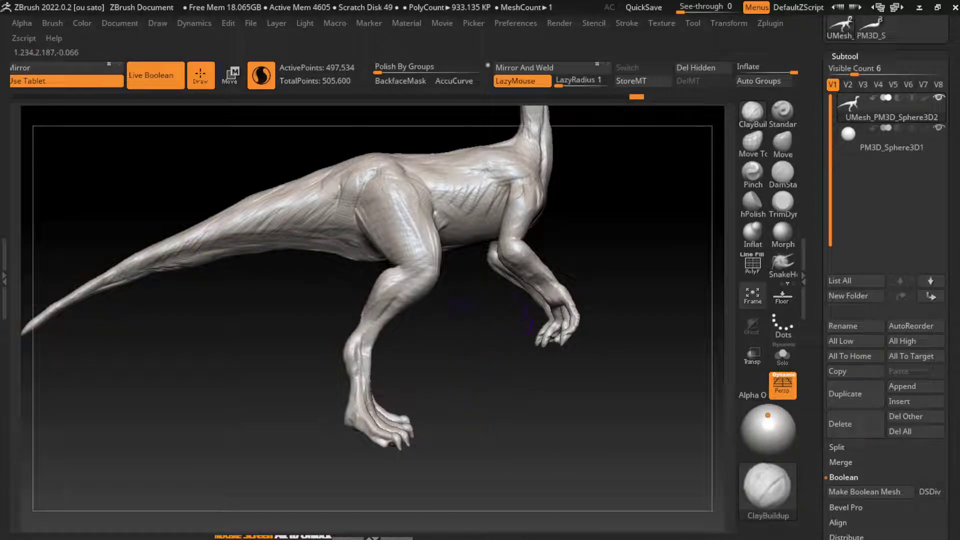
left_click_drag(433, 273, 435, 245)
left_click_drag(450, 188, 477, 242)
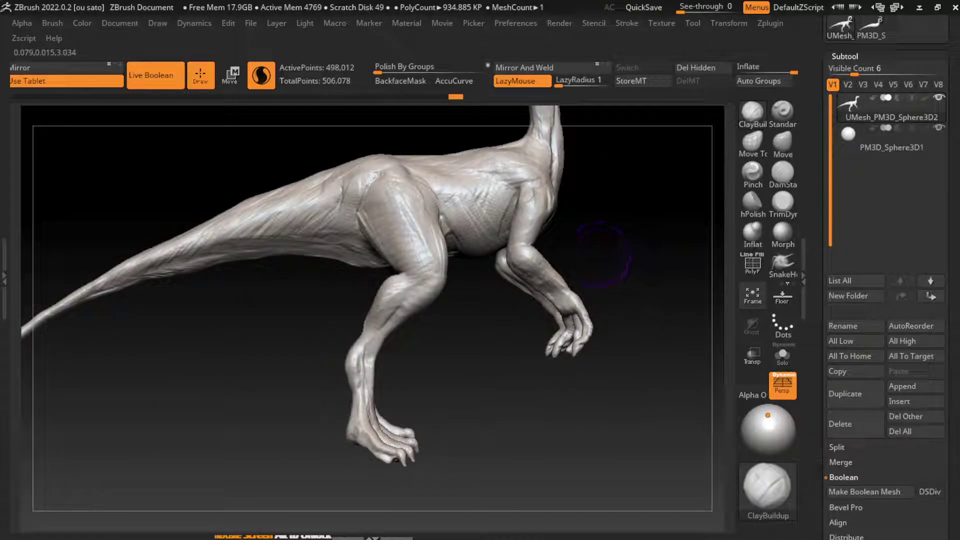
left_click_drag(480, 208, 440, 248)
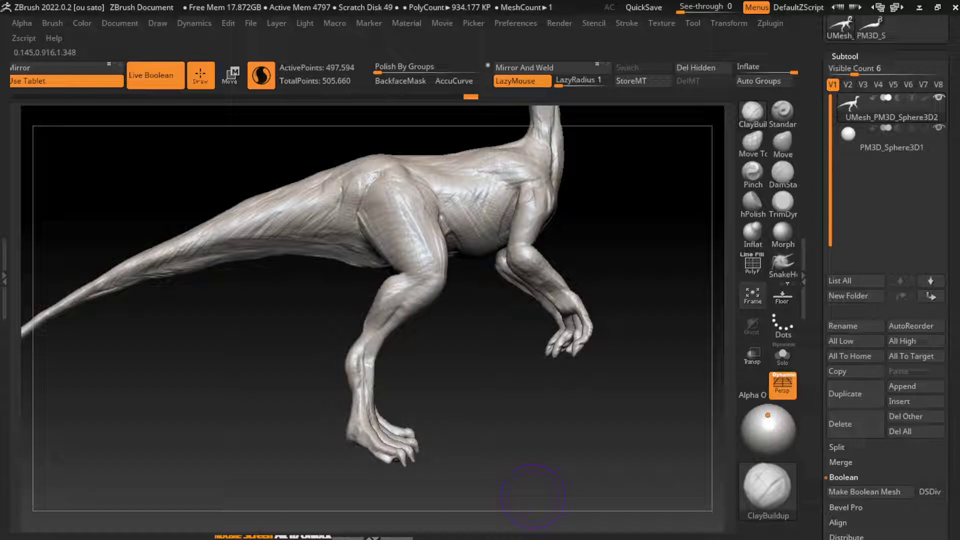
left_click_drag(640, 441, 521, 458)
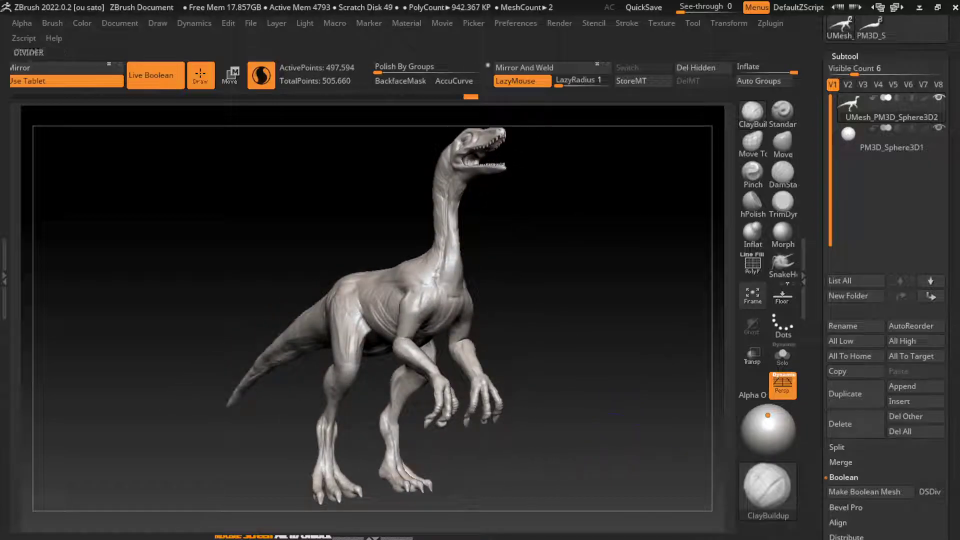